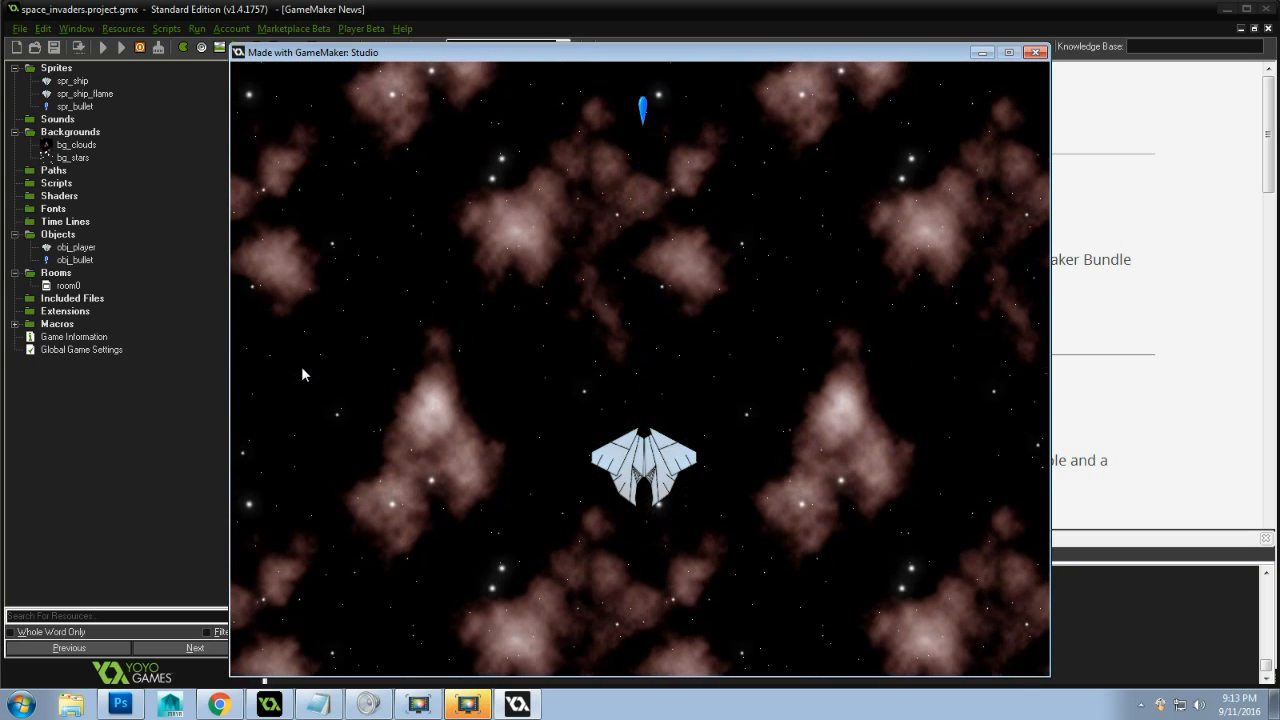
Fire a bullet in the running space shooter game and close the game window
key("space")
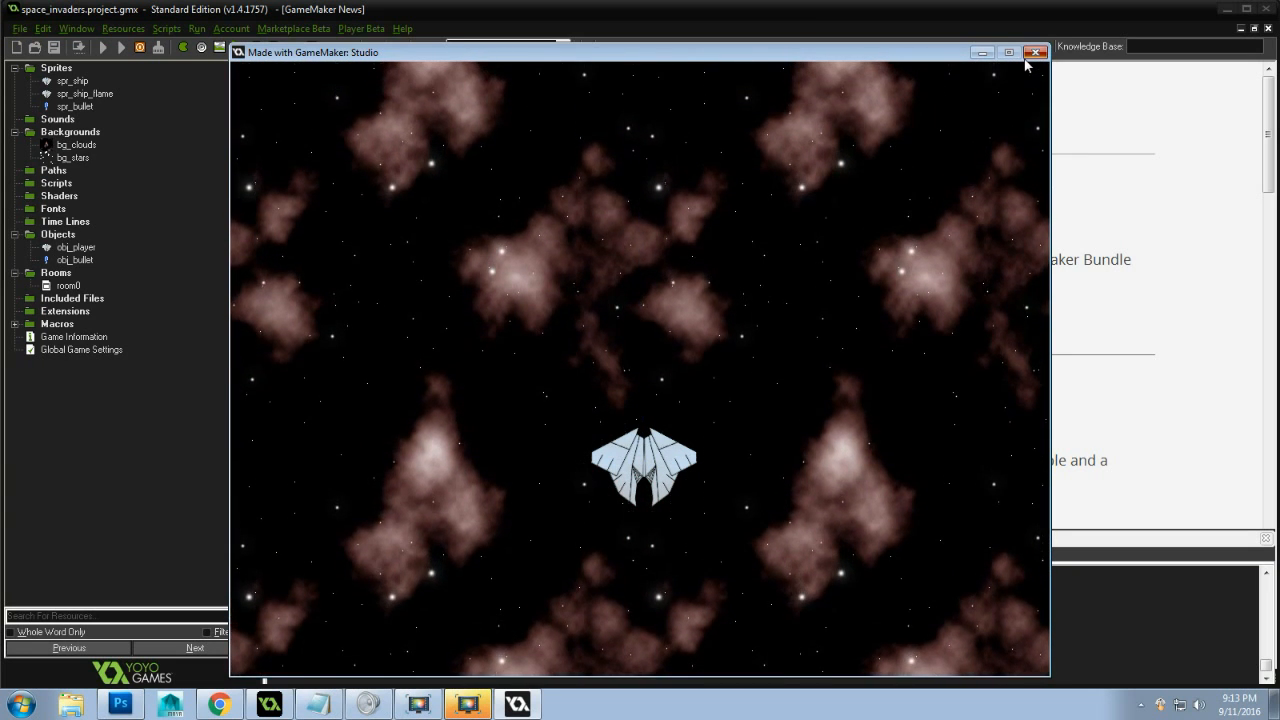
left_click(1034, 53)
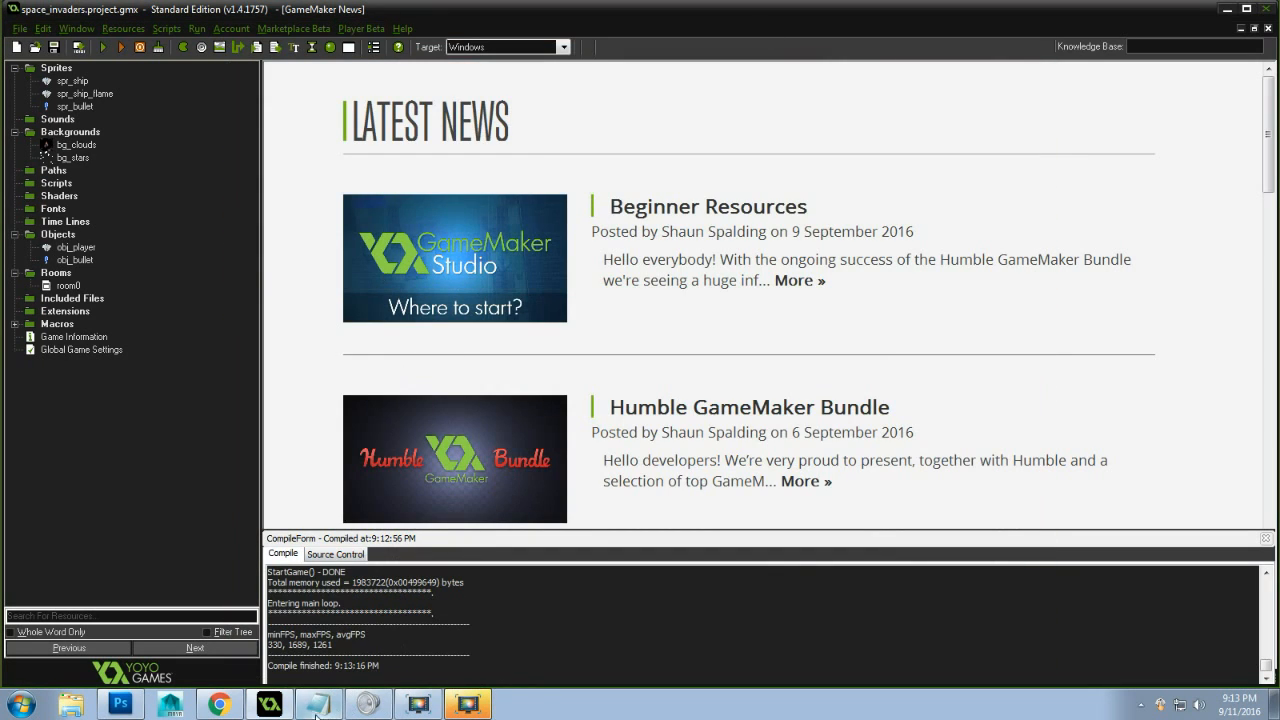
Switch to Photoshop and create a 512 by 512 pixel grayscale document named spr_explosion with a white background
left_click(120, 706)
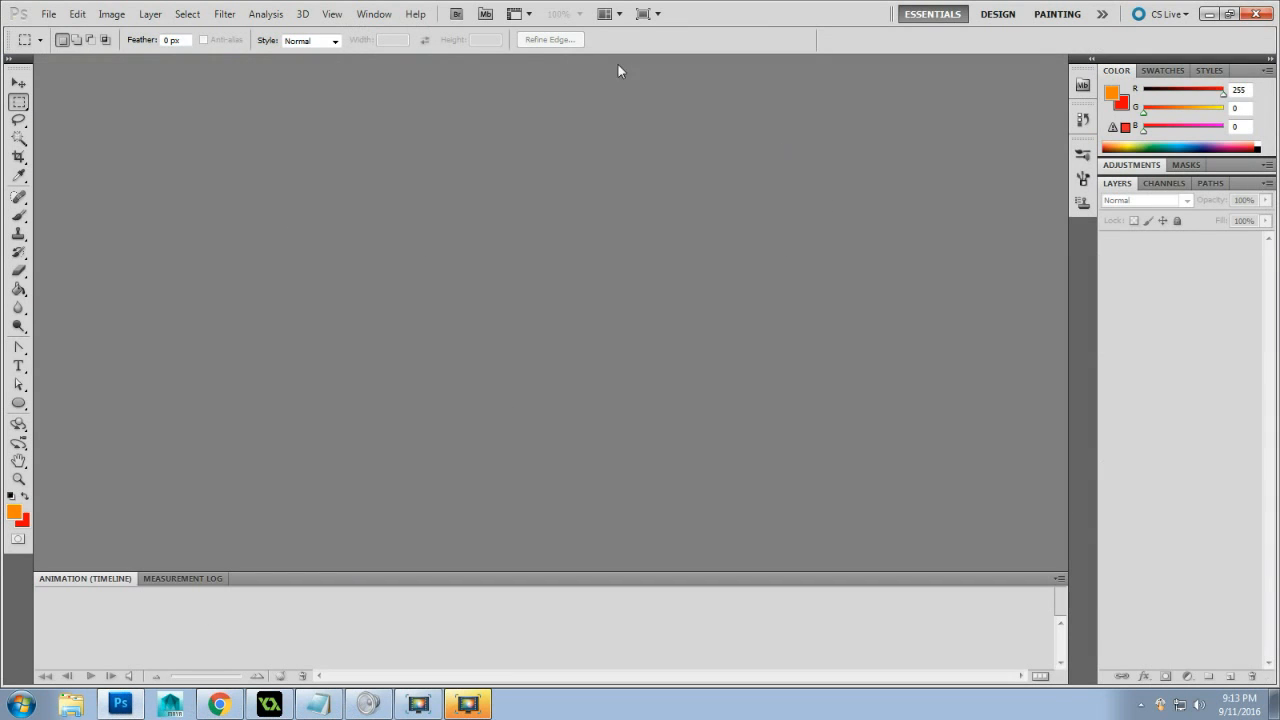
left_click(47, 16)
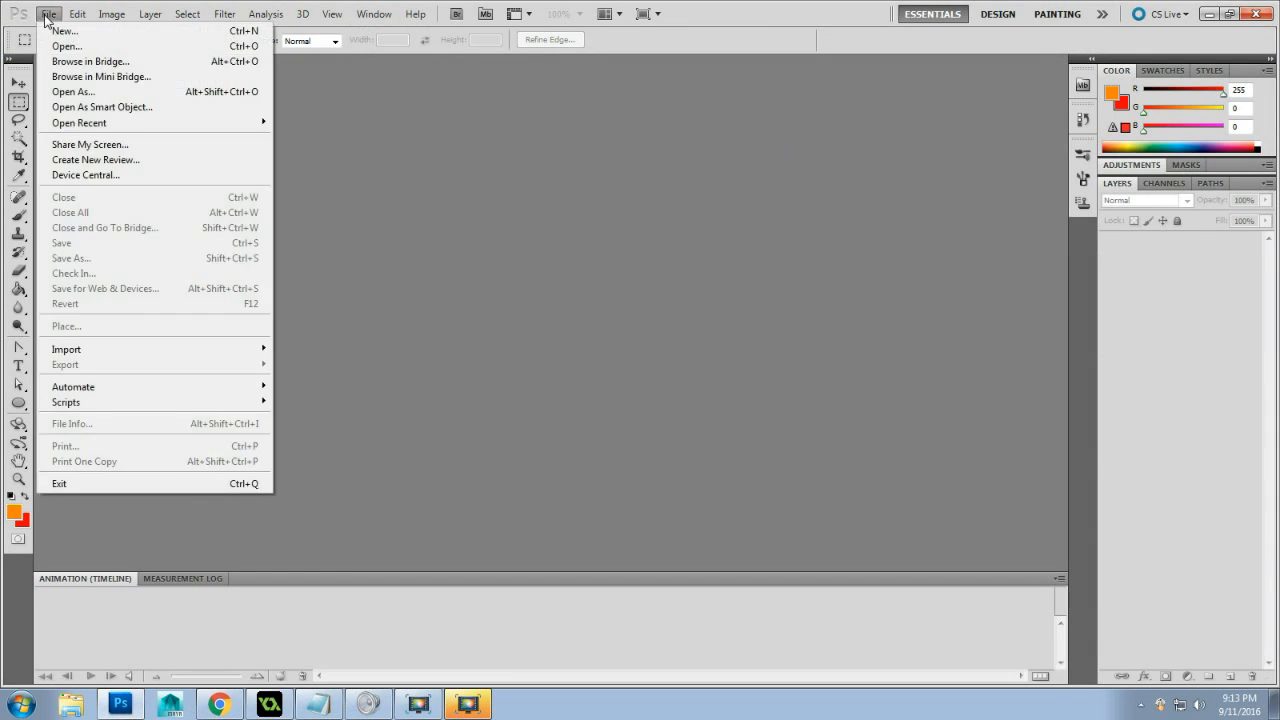
left_click(106, 29)
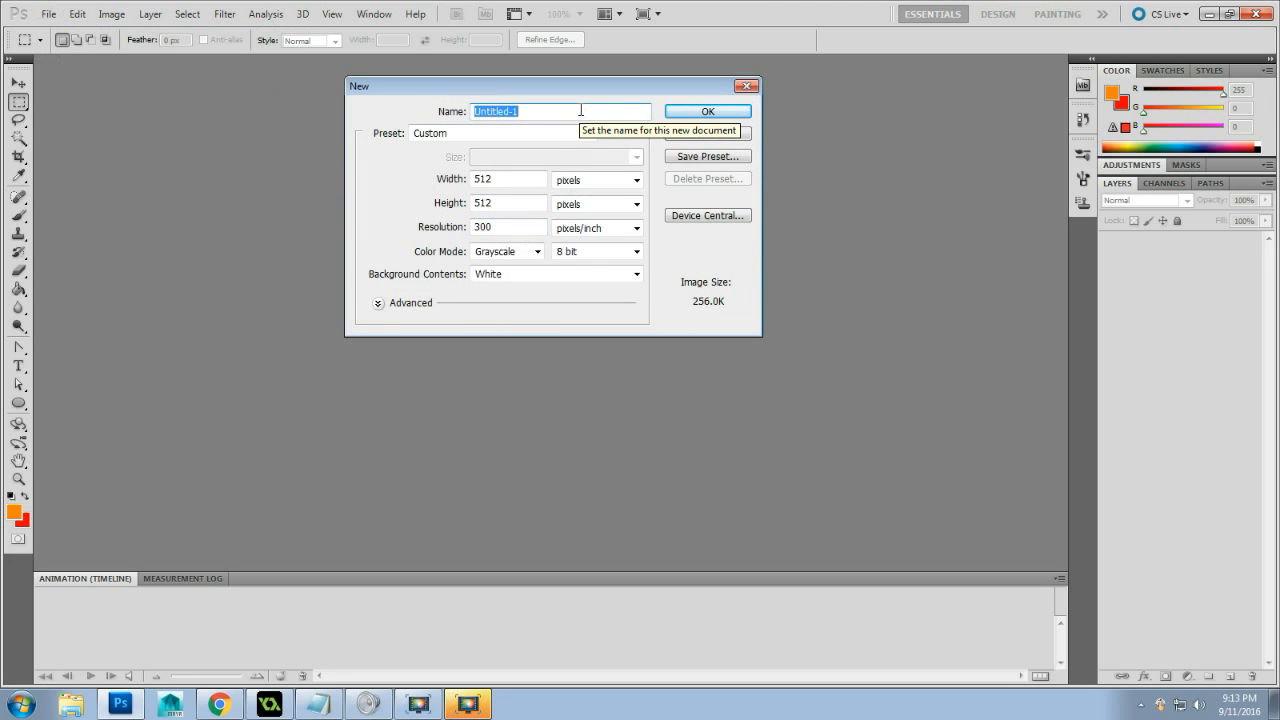
type("spr_explosion")
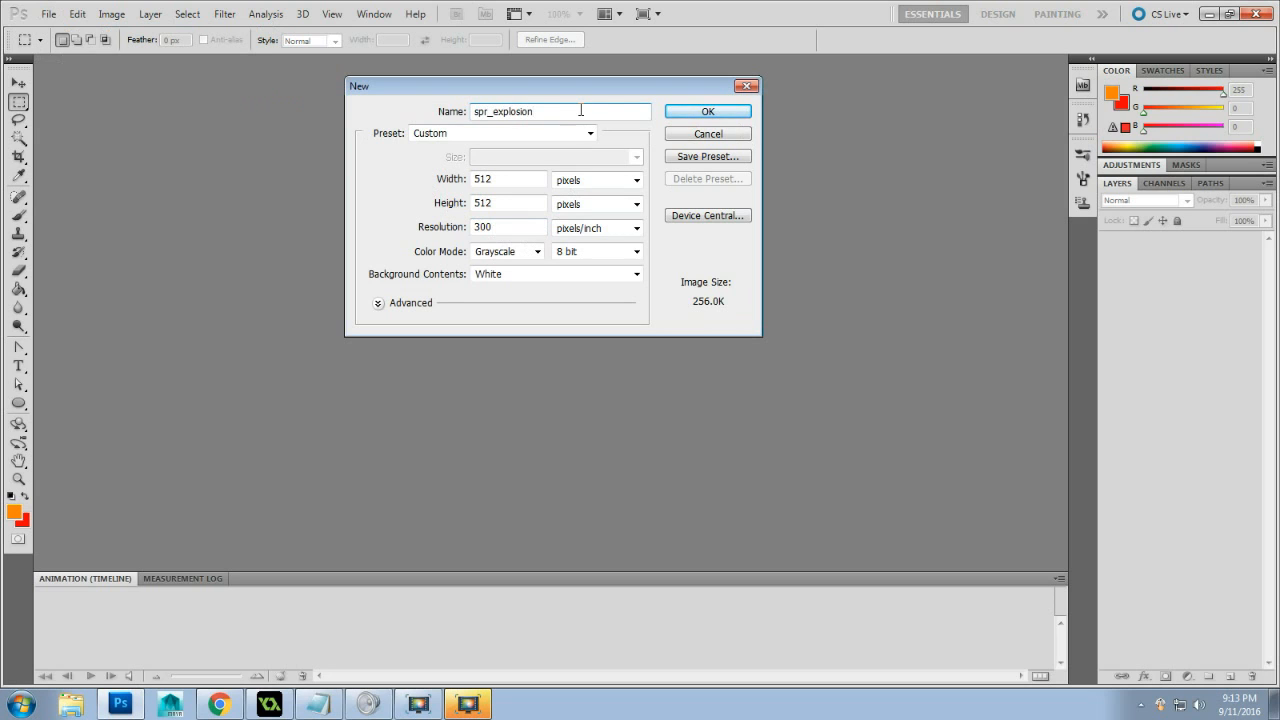
left_click(700, 112)
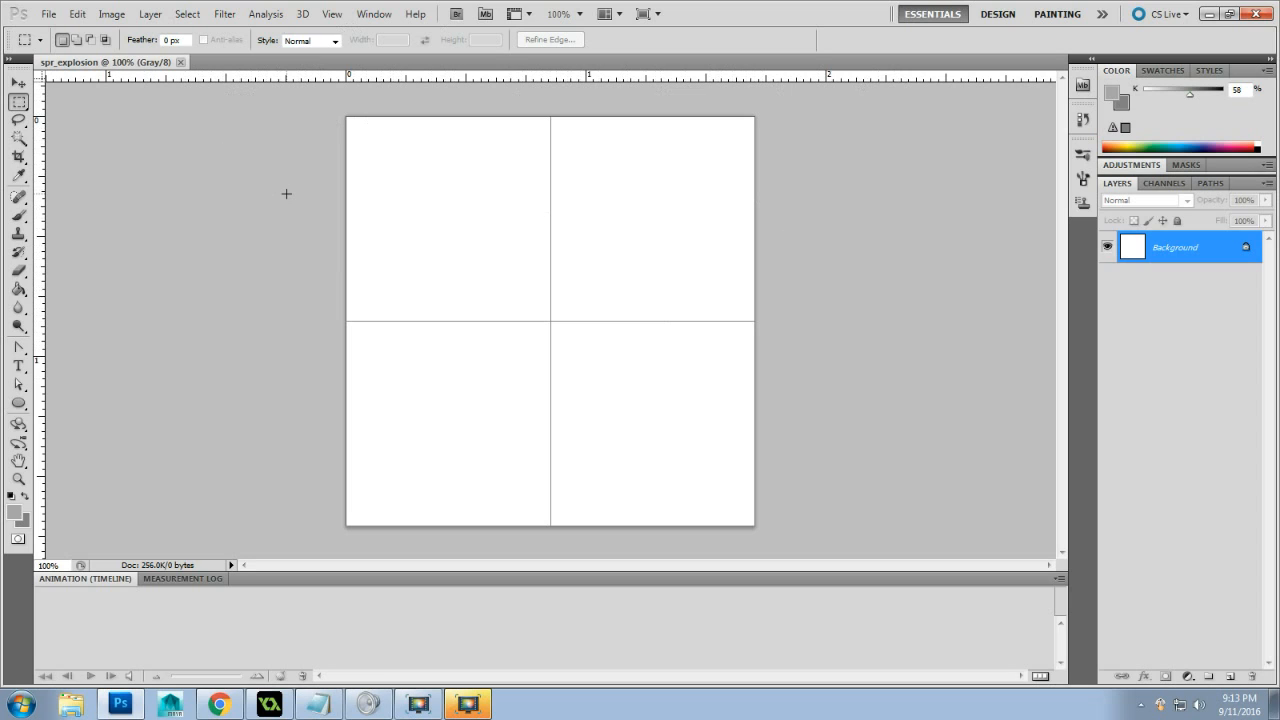
Convert the locked Background layer into a regular editable layer with the default name
double_click(1247, 250)
left_click(762, 226)
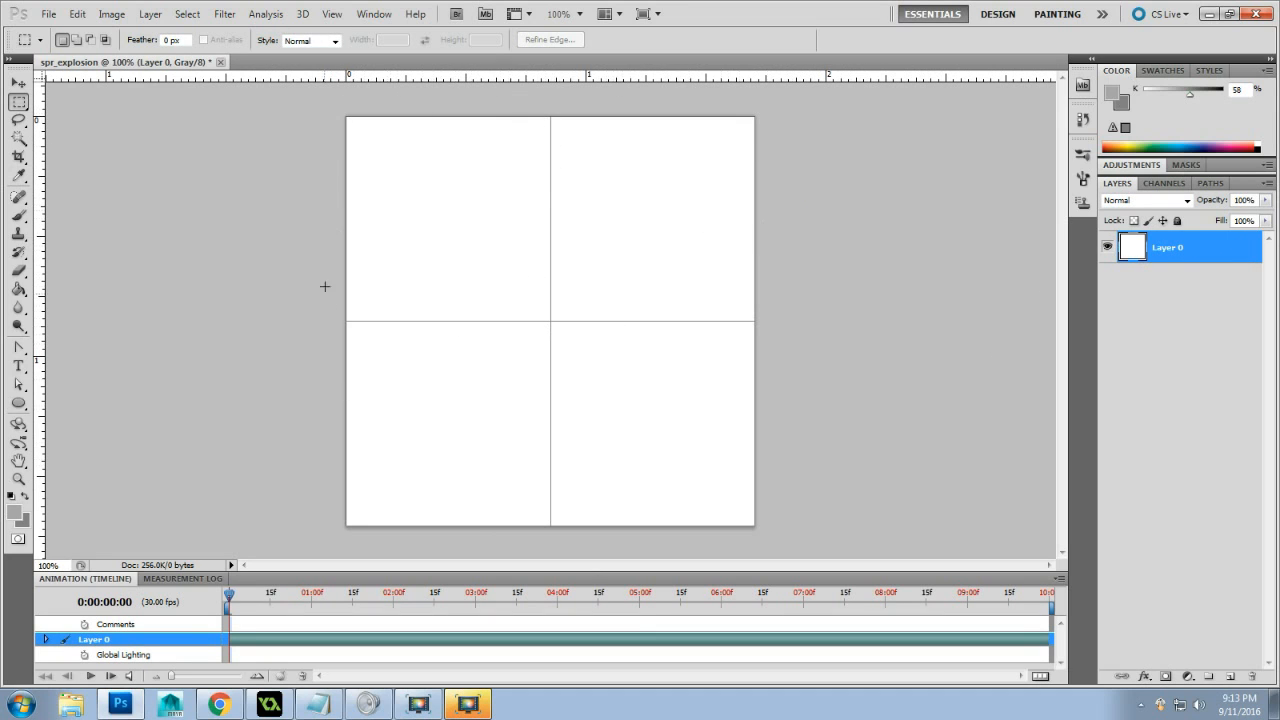
left_click(331, 14)
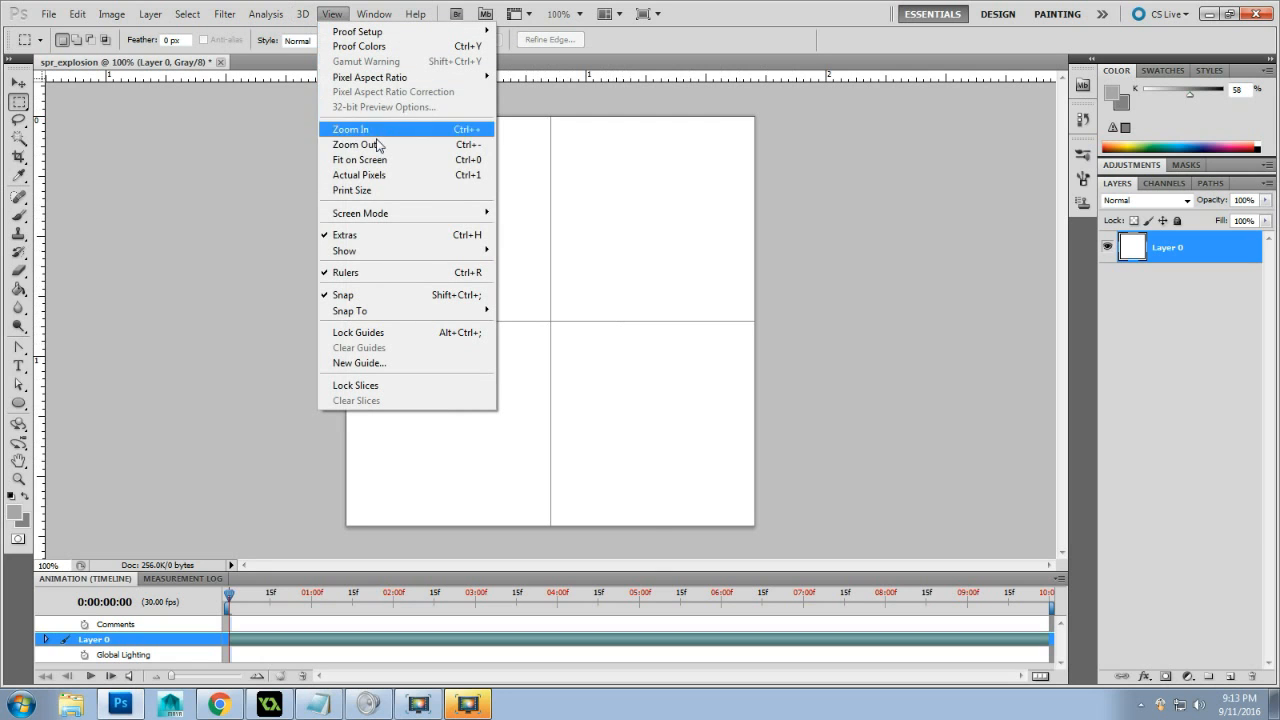
mouse_move(482, 251)
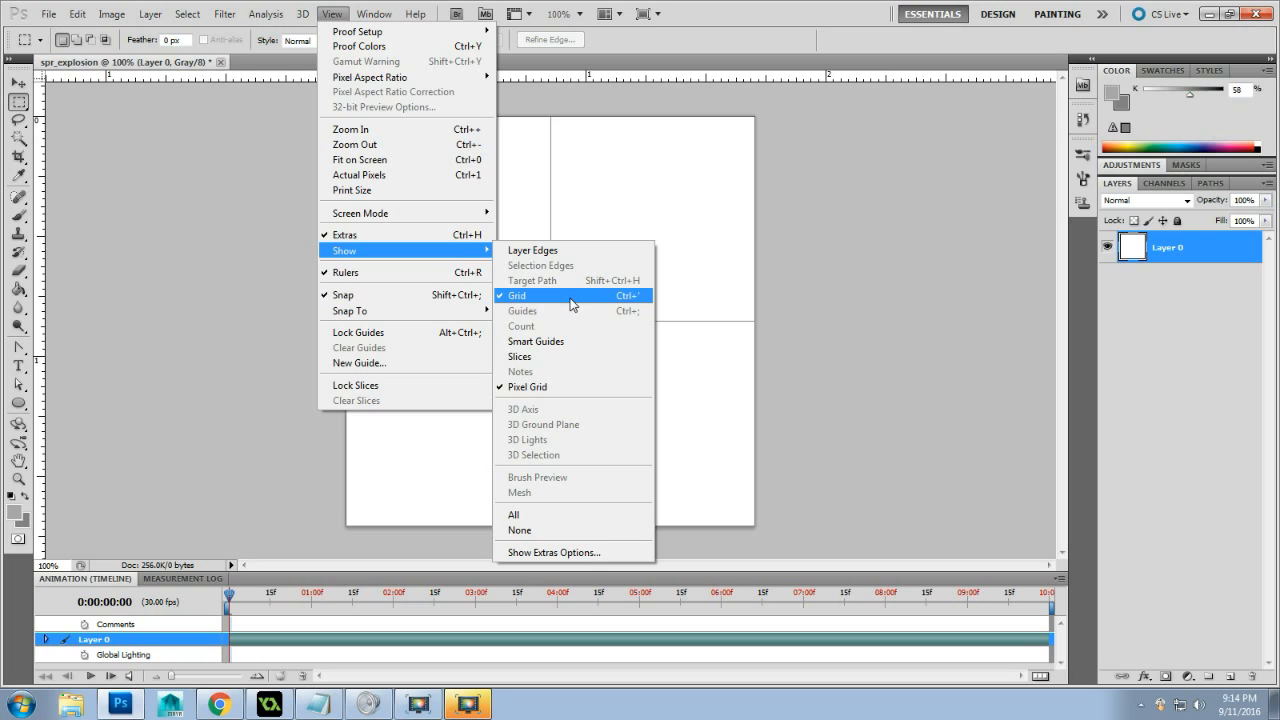
left_click(219, 274)
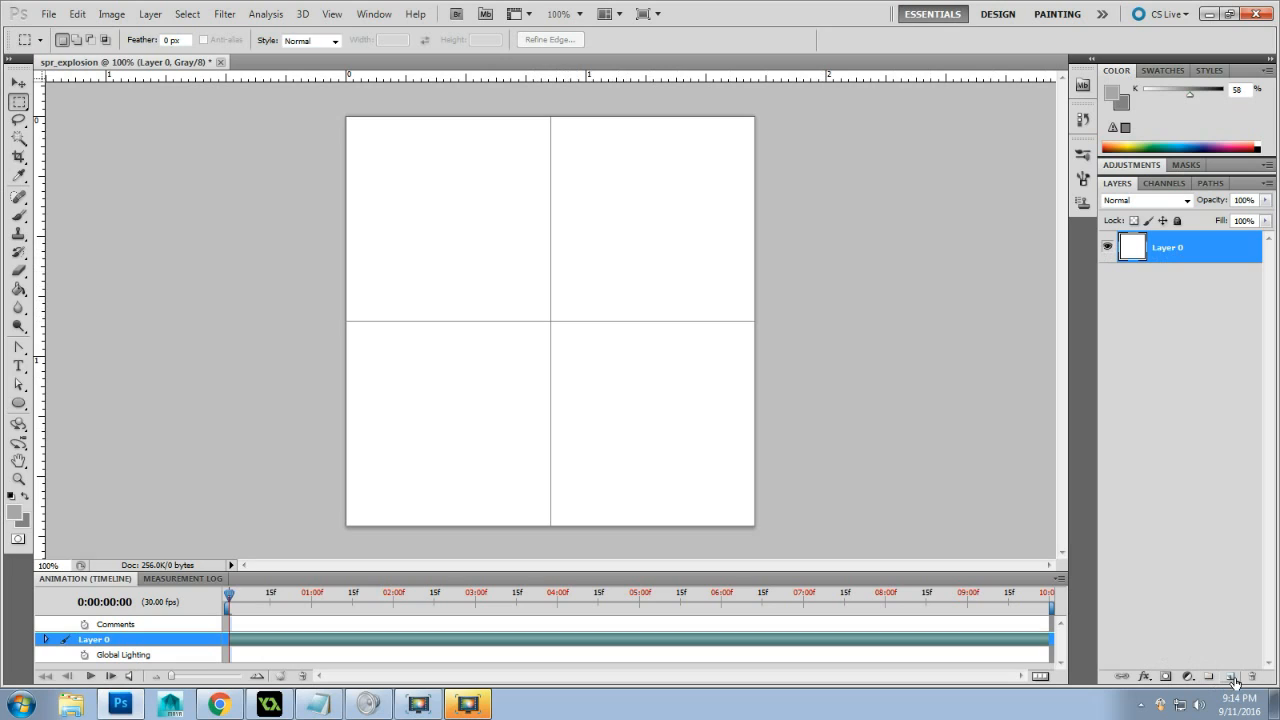
Rename the white-filled layer as background
double_click(1161, 247)
type("background")
key("Return")
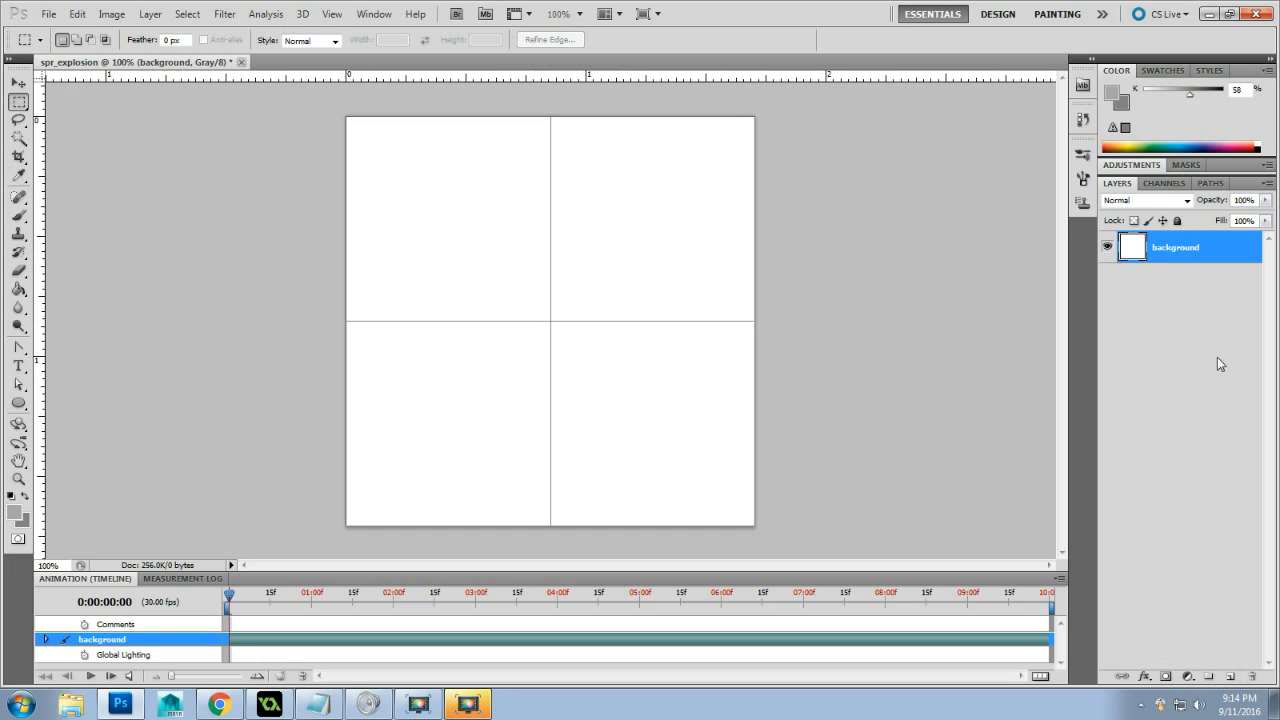
Add a new empty layer above the background layer and name it exp 1
left_click(1232, 679)
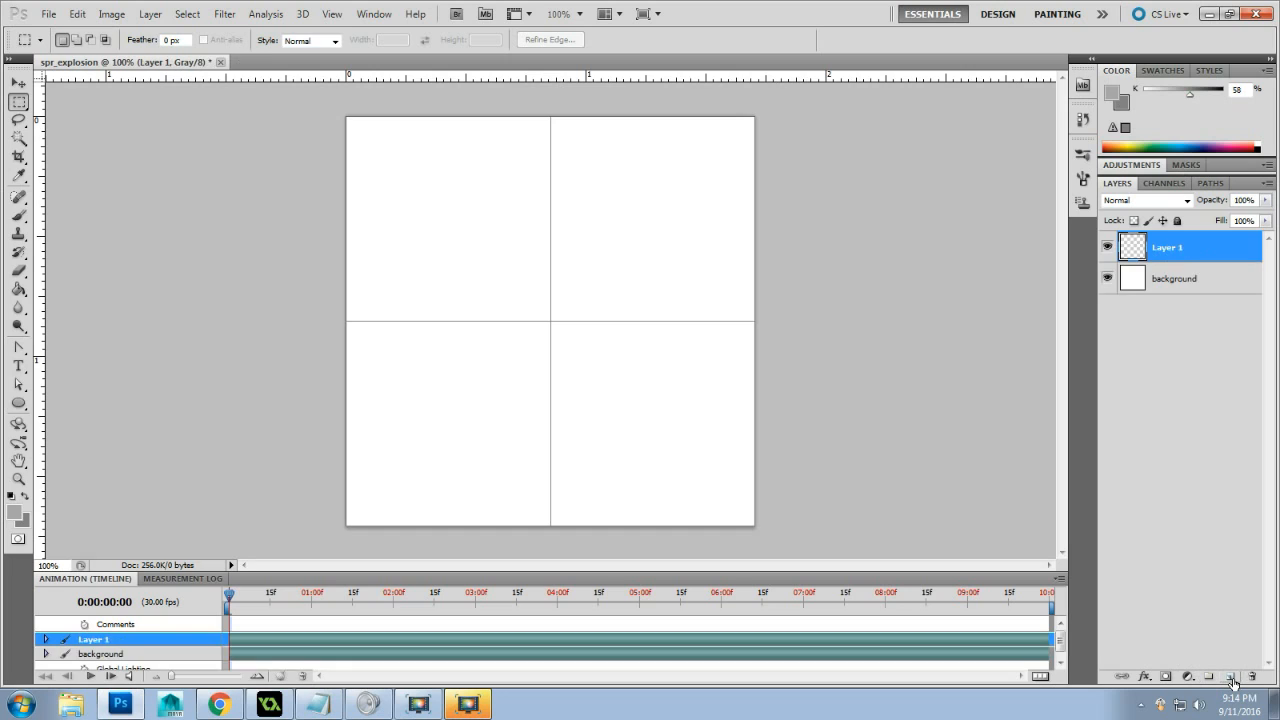
double_click(1166, 250)
type("exp 1")
key("Return")
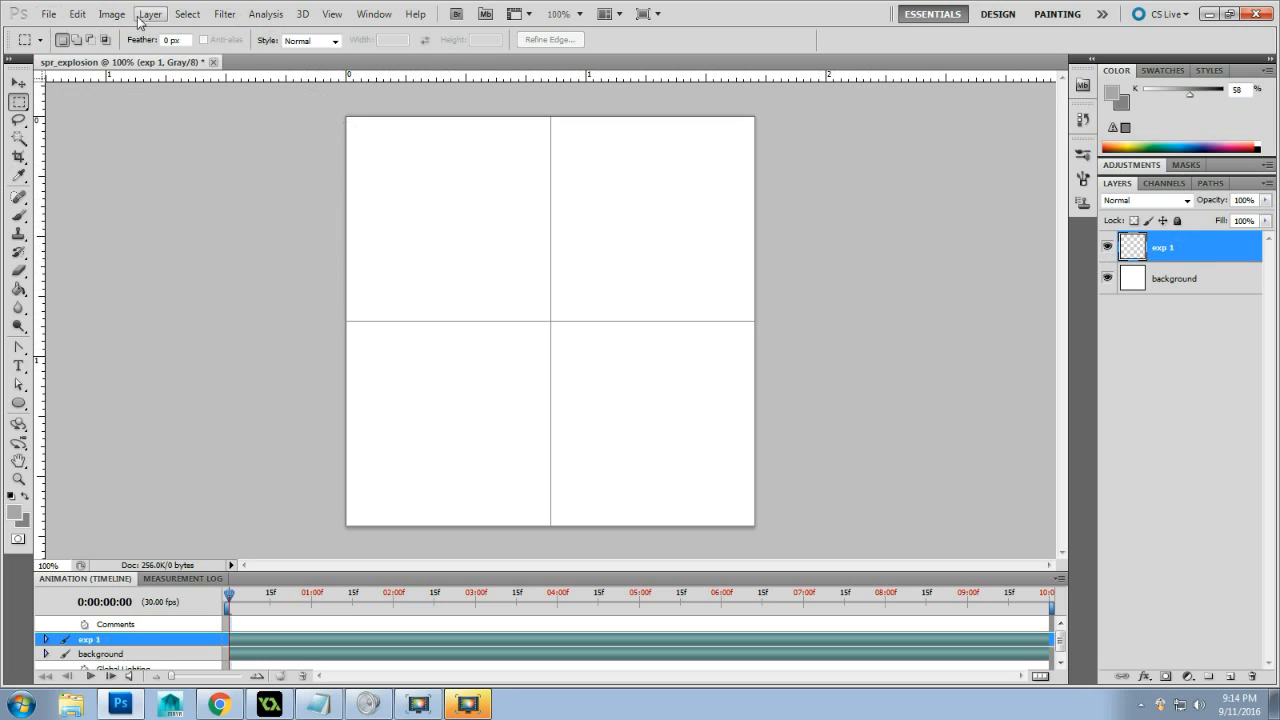
Convert the image to RGB Color mode without merging the layers
left_click(105, 18)
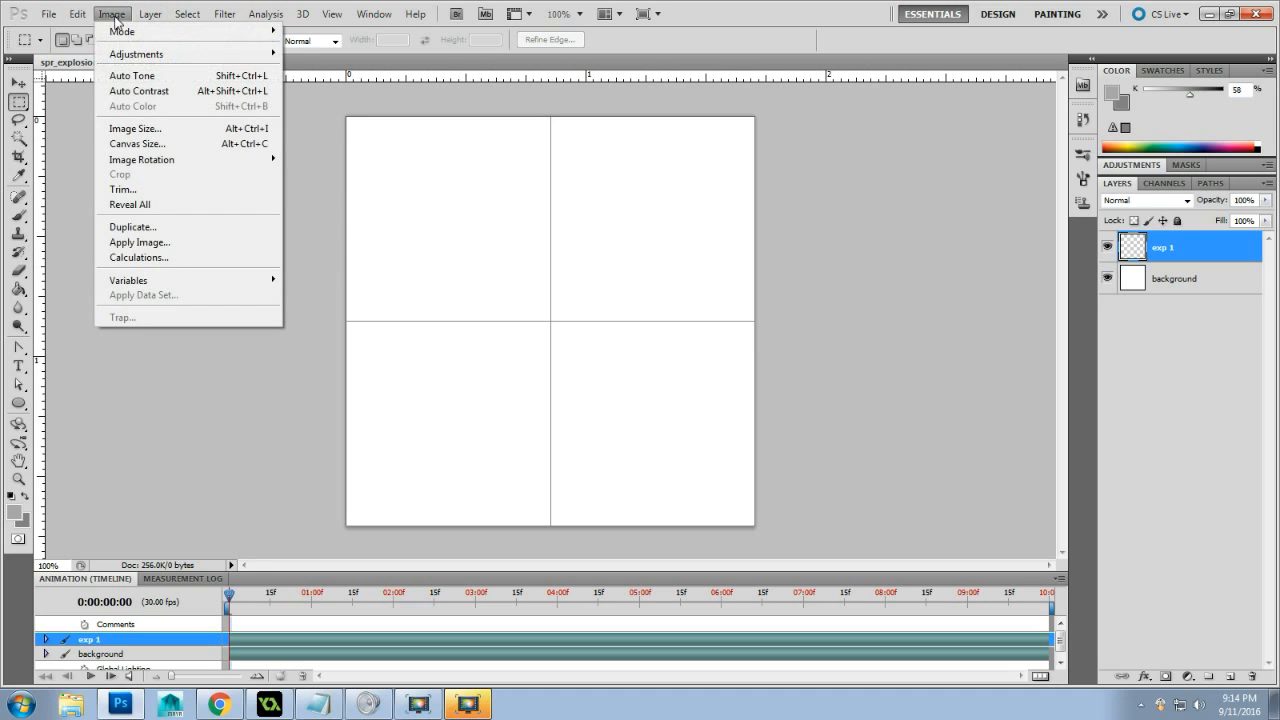
mouse_move(115, 37)
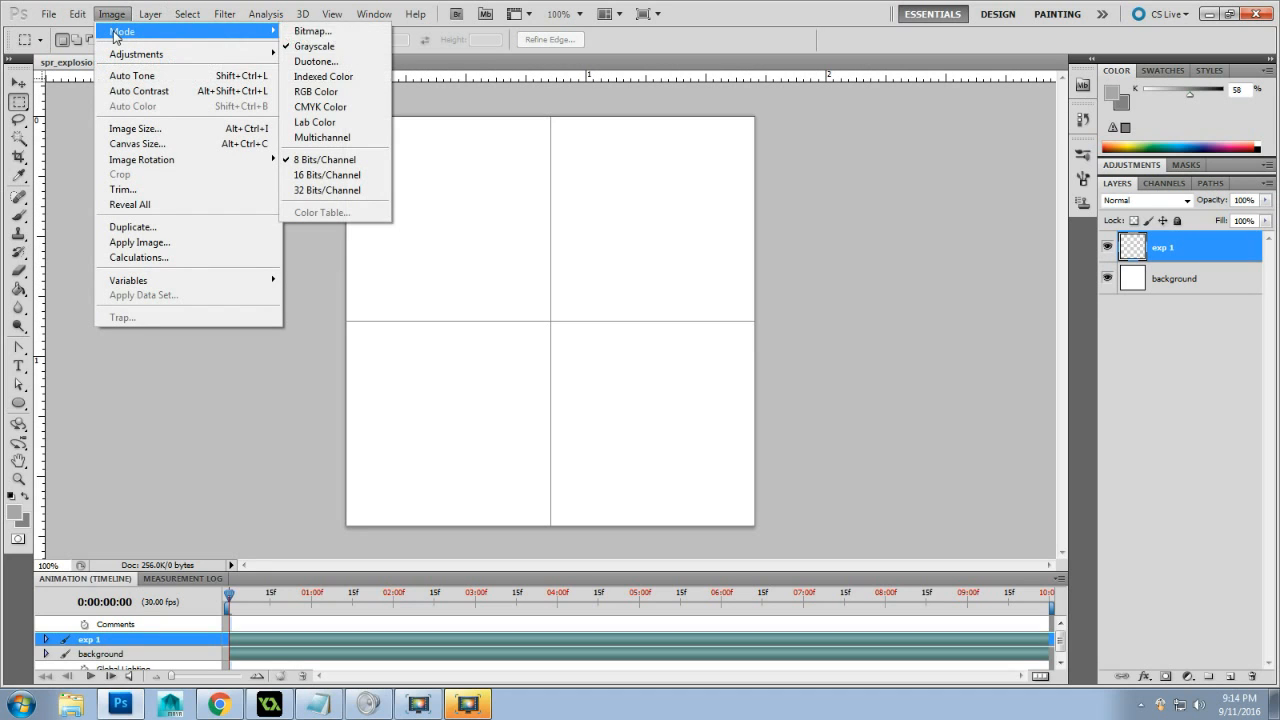
left_click(353, 92)
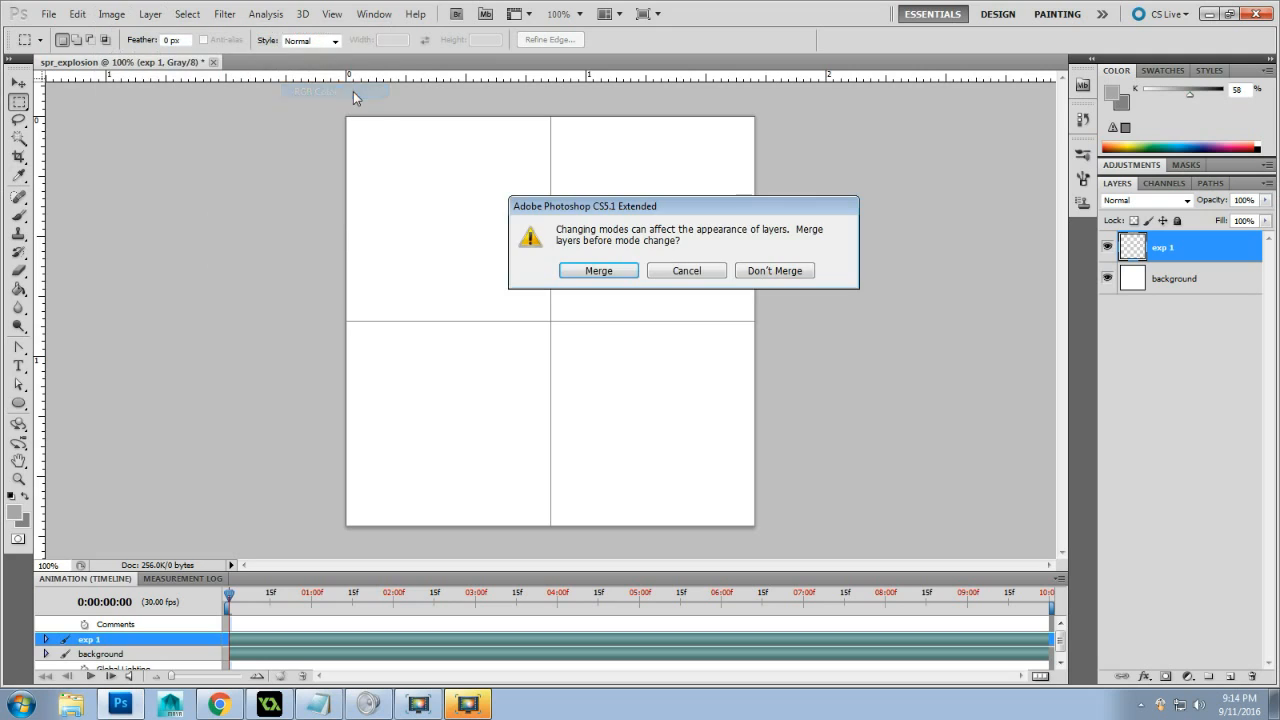
left_click(787, 281)
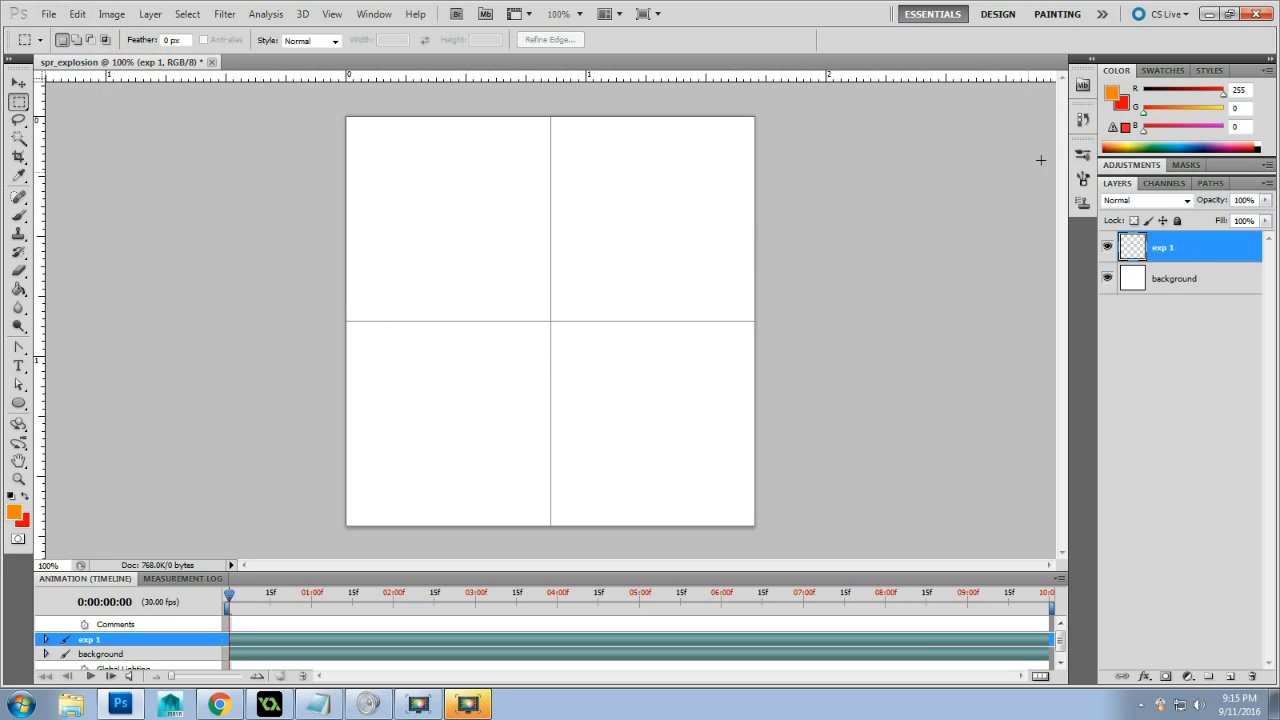
Set the foreground color to yellow (R 255, G 255, B 0) and make the red background color active for editing
left_click(1113, 91)
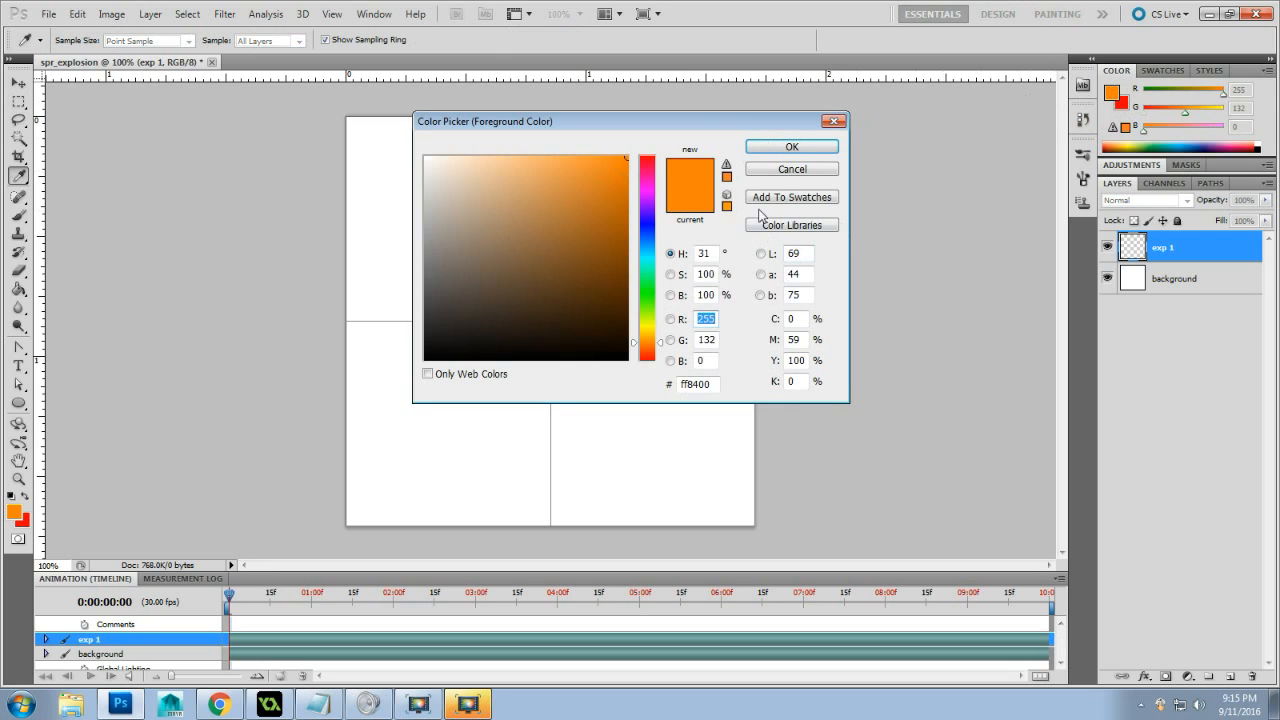
left_click(780, 170)
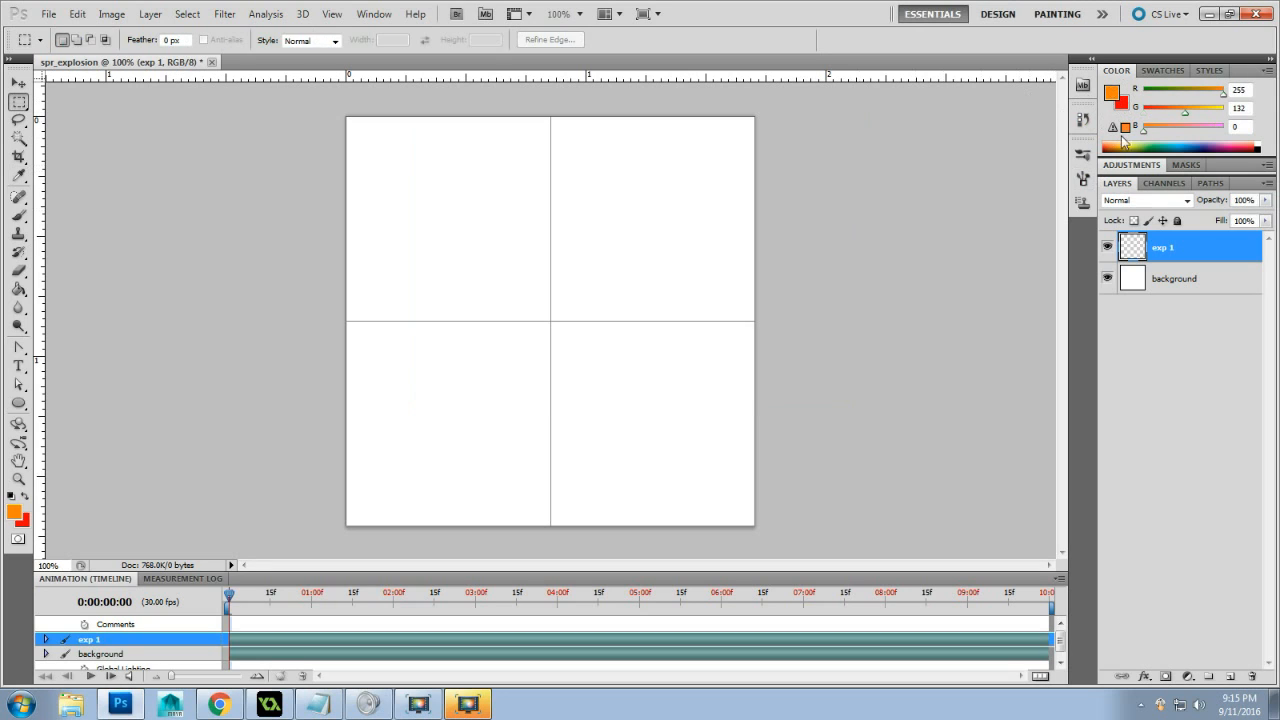
left_click_drag(1184, 114, 1266, 114)
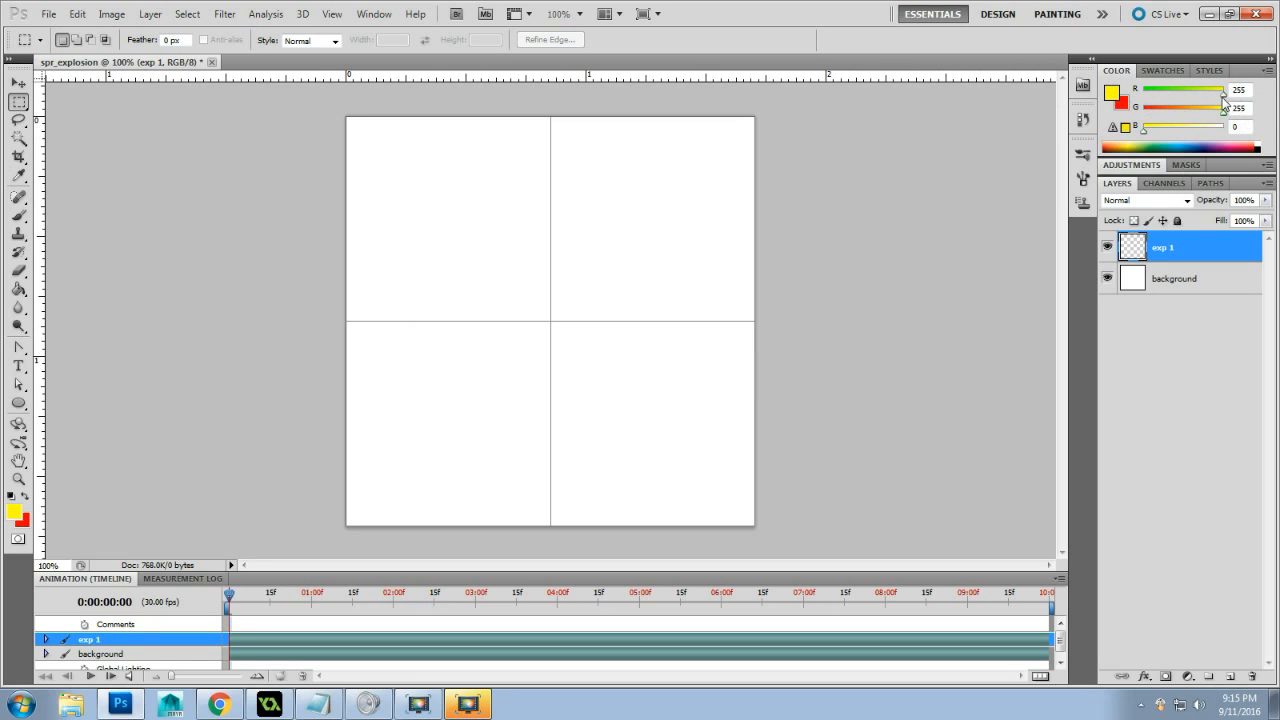
left_click(1120, 105)
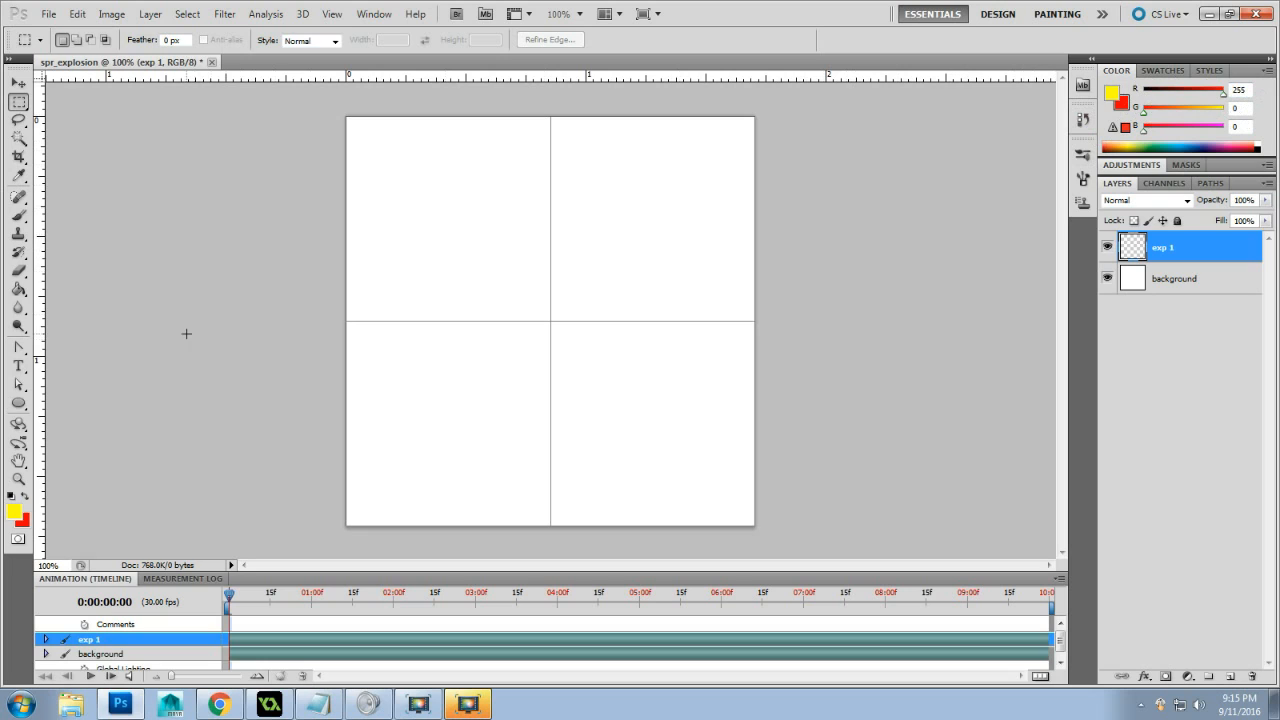
Activate the Brush tool and choose the 27 px spatter brush preset after trying the 24, 59, 46 and 39 px ones
left_click(19, 215)
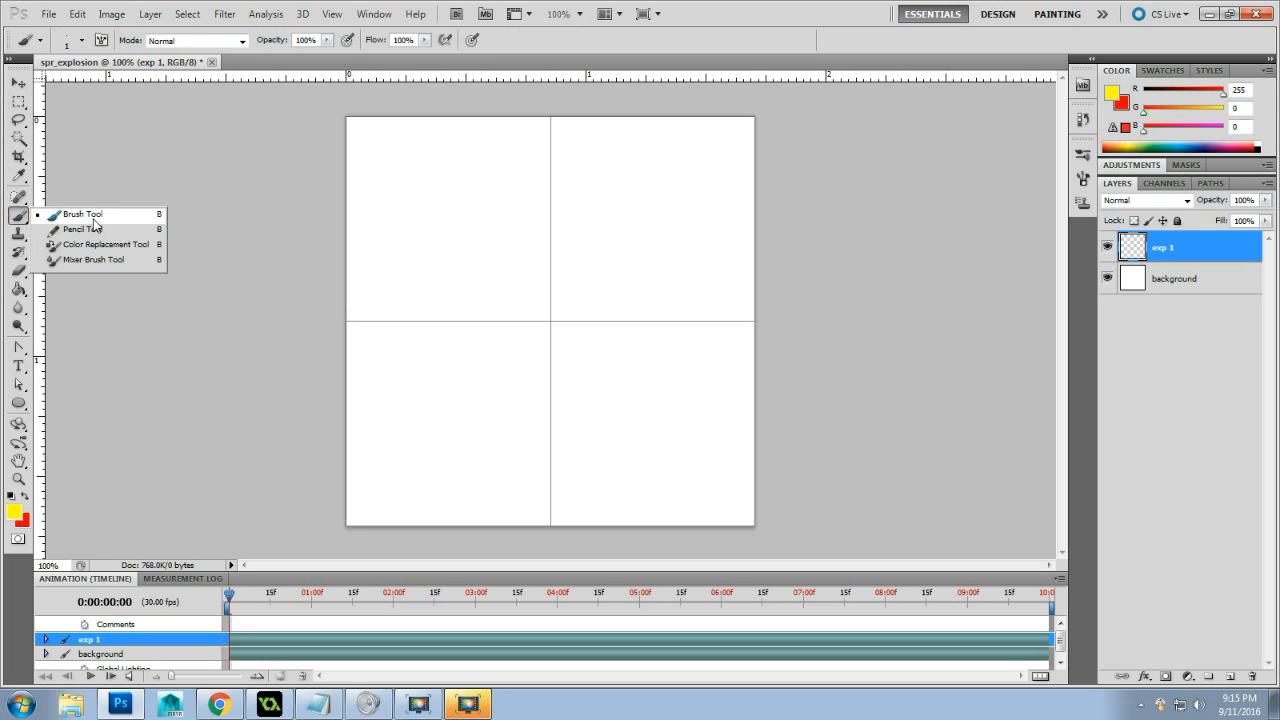
left_click(91, 217)
right_click(418, 244)
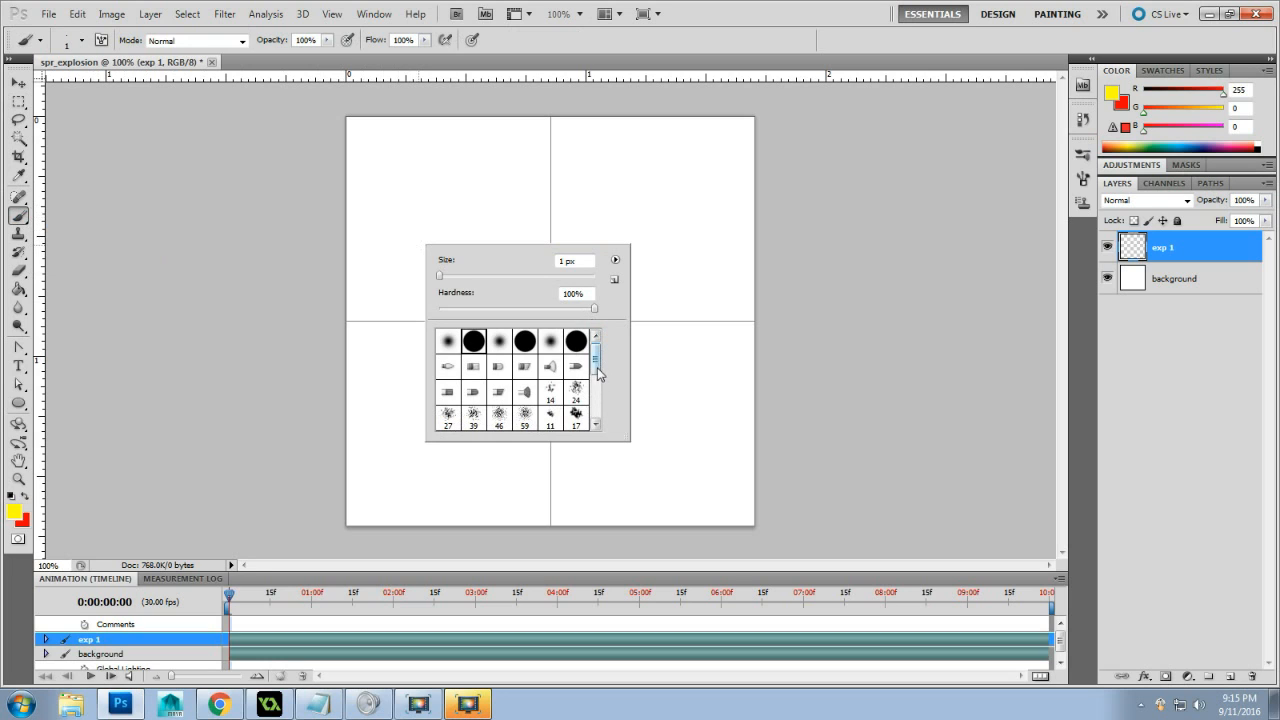
left_click_drag(597, 362, 597, 374)
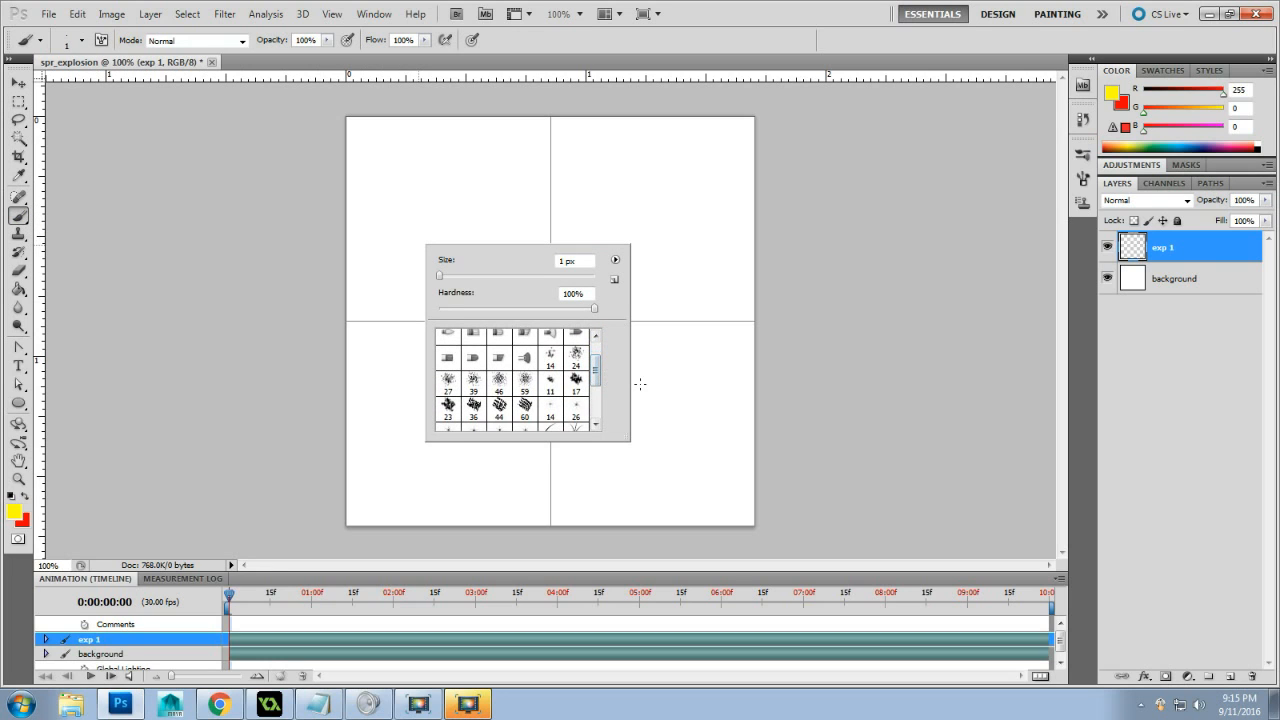
left_click(576, 358)
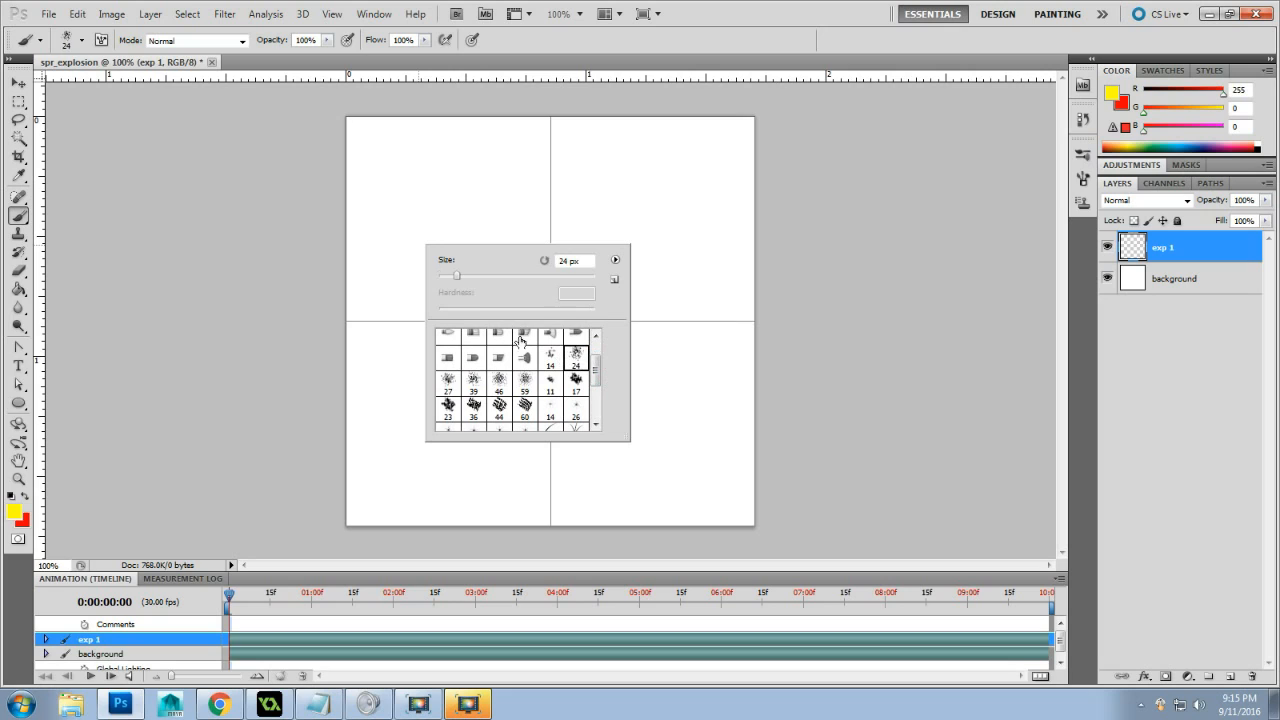
left_click(526, 382)
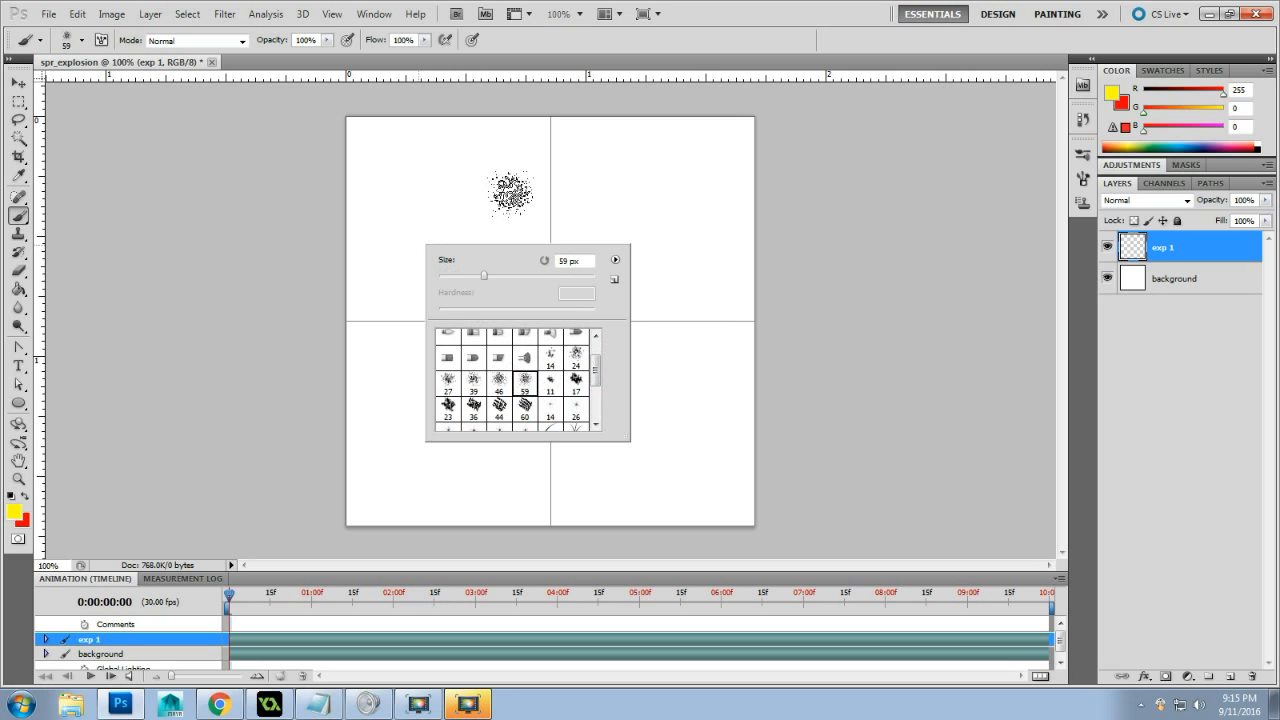
left_click(498, 384)
left_click(473, 384)
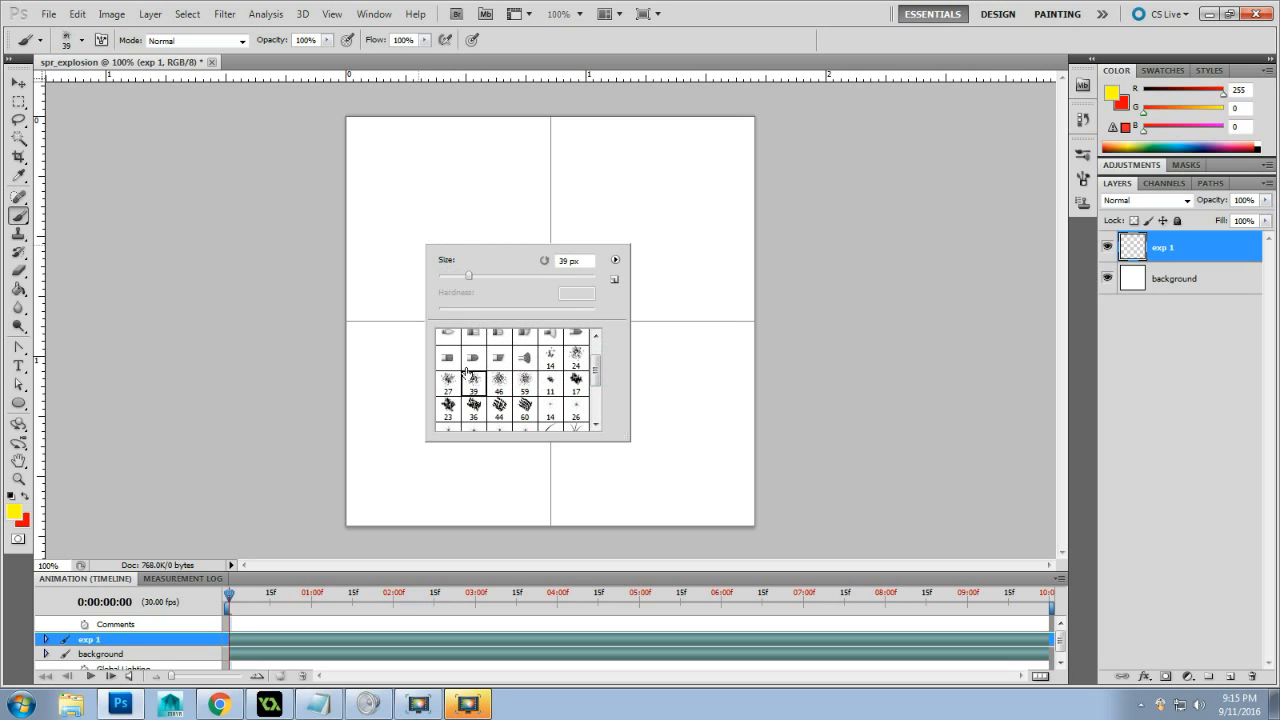
left_click(446, 382)
left_click(297, 216)
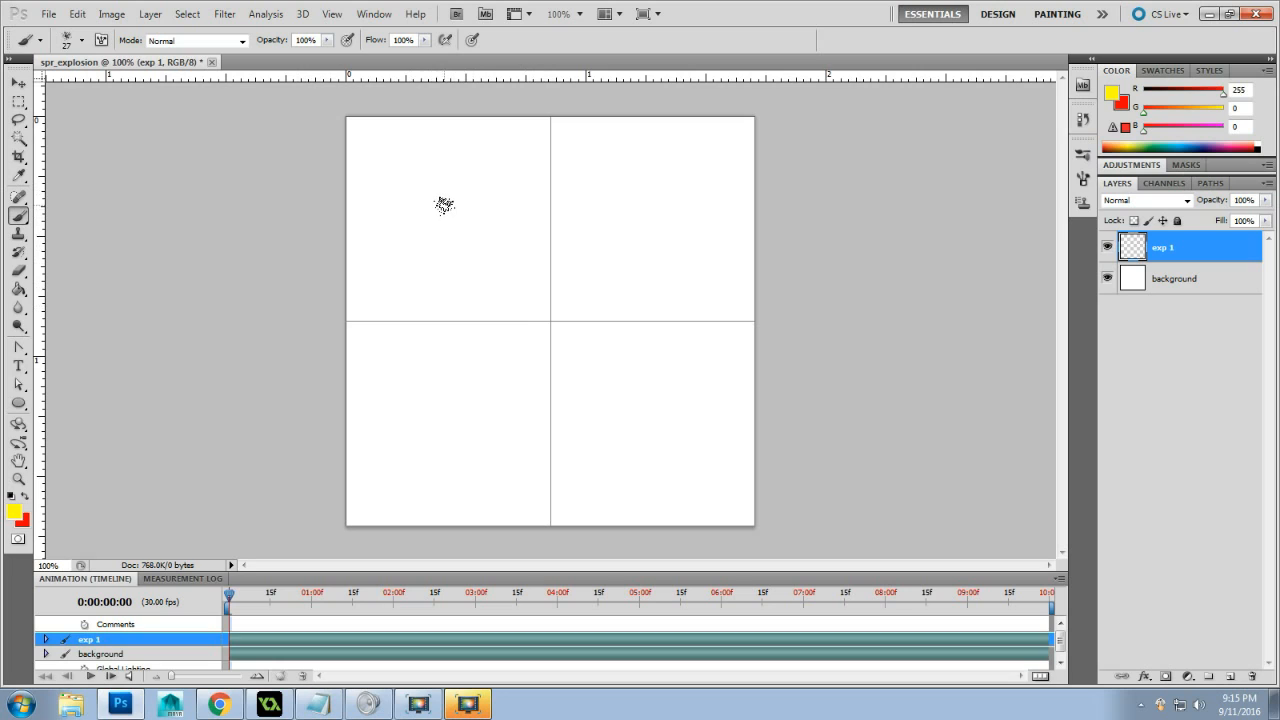
Paint sample explosion stages in yellow across the canvas's upper half: a small dot, a ring and two larger broken rings
left_click(444, 205)
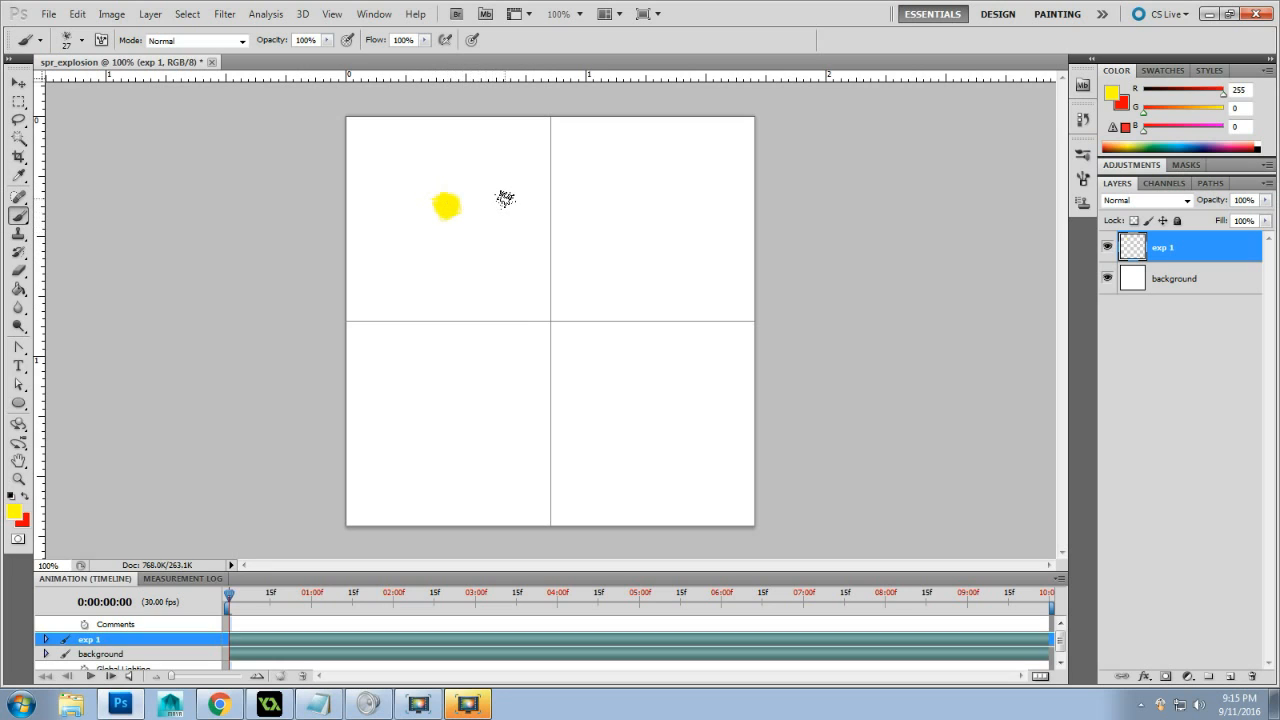
mouse_move(503, 193)
left_mouse_down()
mouse_move(487, 212)
mouse_move(520, 214)
mouse_move(494, 197)
mouse_move(503, 206)
left_mouse_up()
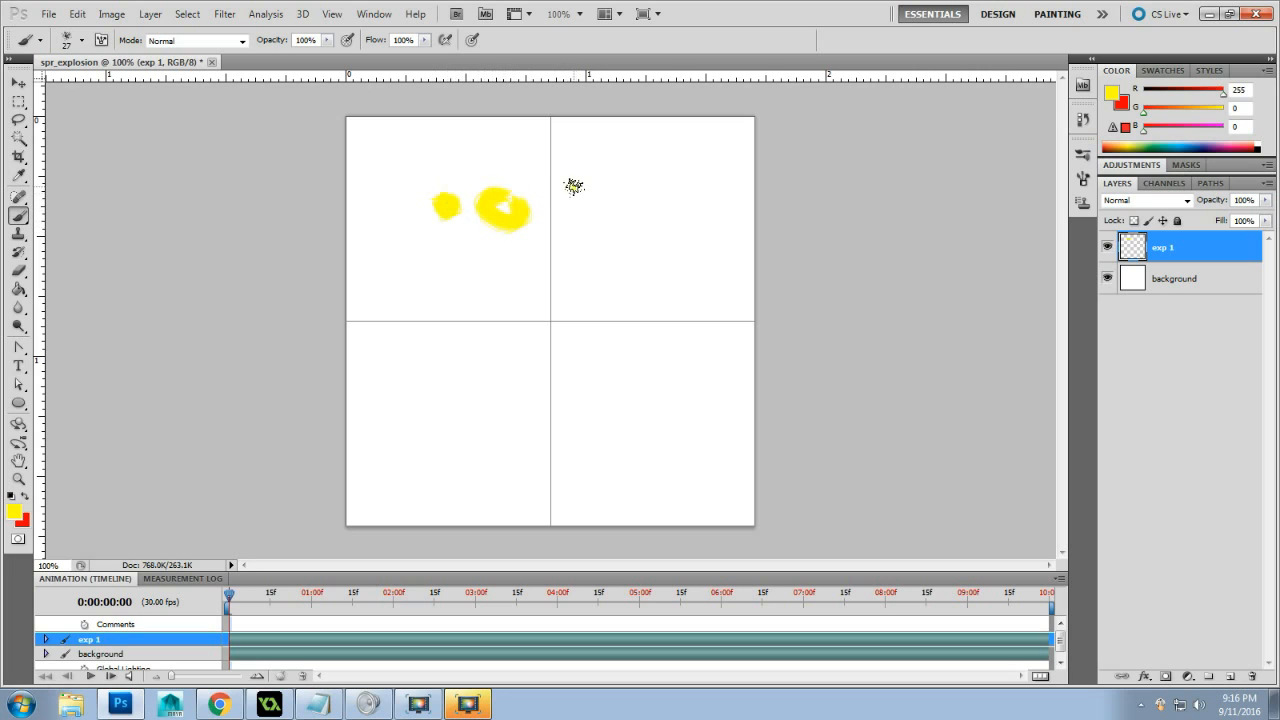
mouse_move(573, 186)
left_mouse_down()
mouse_move(554, 223)
mouse_move(583, 234)
mouse_move(613, 232)
mouse_move(622, 176)
mouse_move(660, 171)
mouse_move(652, 182)
left_mouse_up()
mouse_move(645, 206)
left_mouse_down()
mouse_move(677, 247)
mouse_move(721, 233)
mouse_move(739, 183)
mouse_move(686, 149)
left_mouse_up()
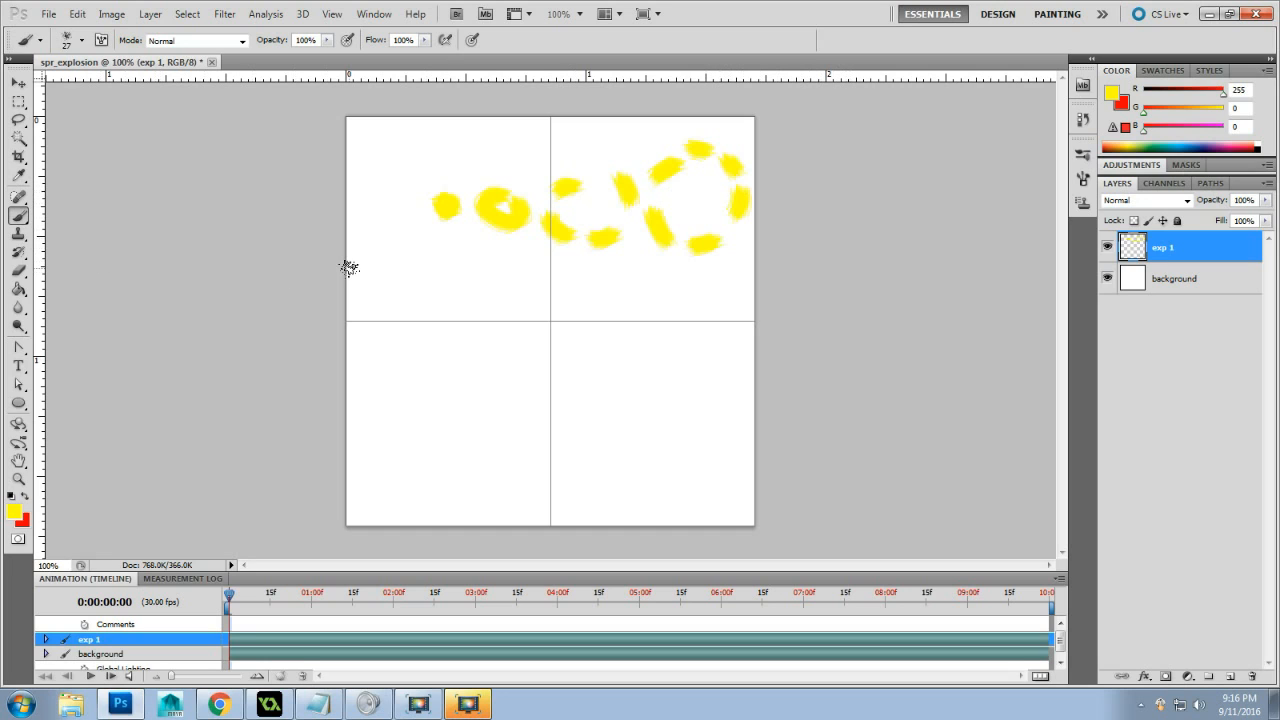
Delete all the yellow sample strokes from the exp 1 layer and clear the selection
key("ctrl+a")
key("Delete")
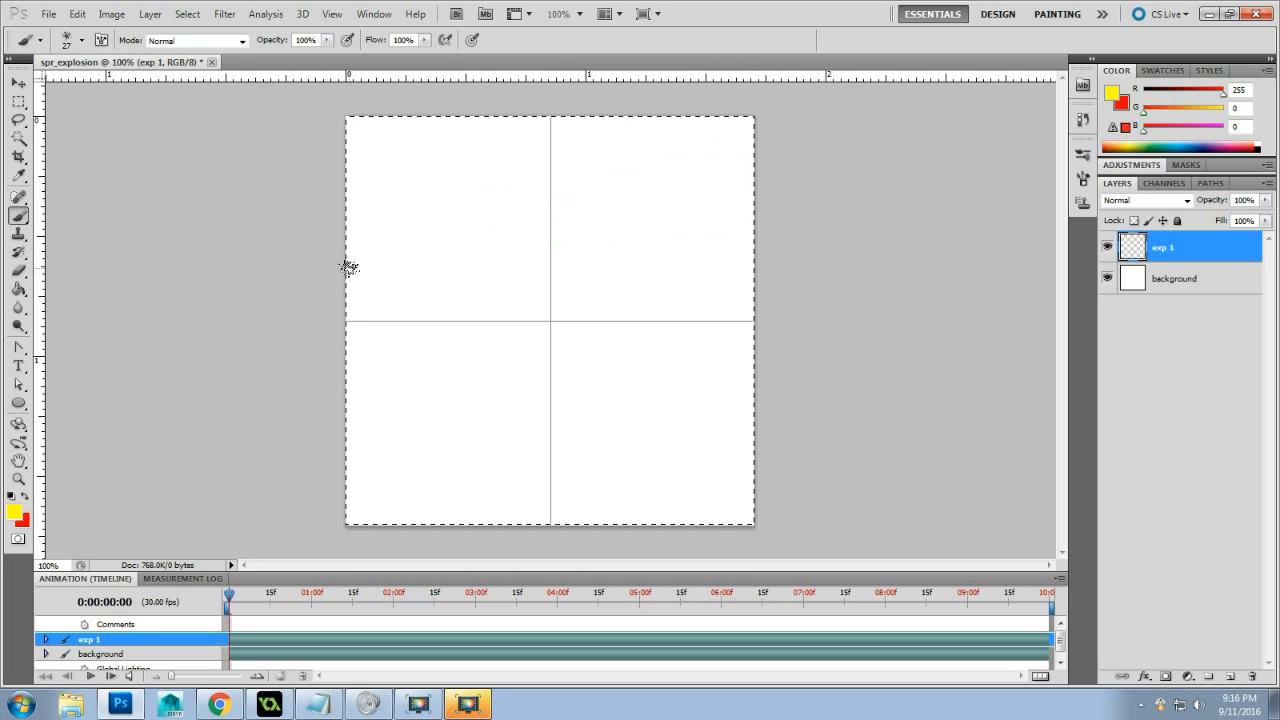
key("ctrl+d")
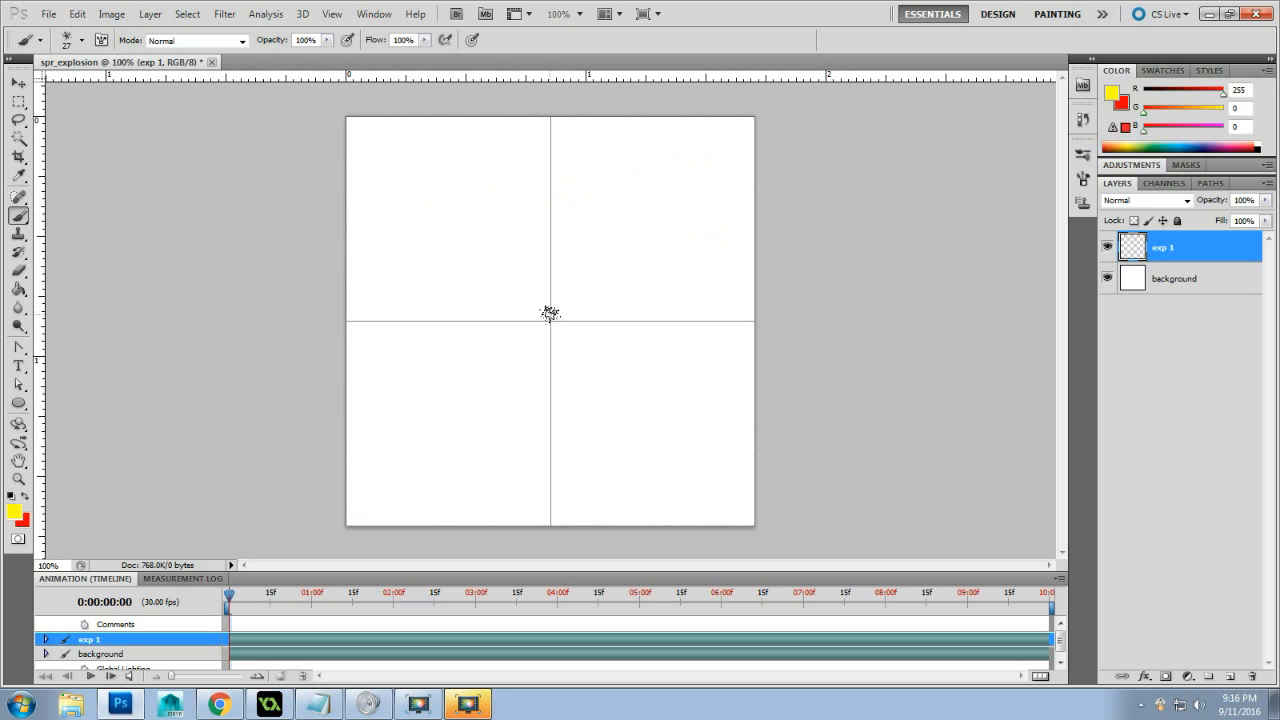
Enlarge the spatter brush to 133 px and stamp a yellow burst where the guides cross on the exp 1 layer
right_click(549, 320)
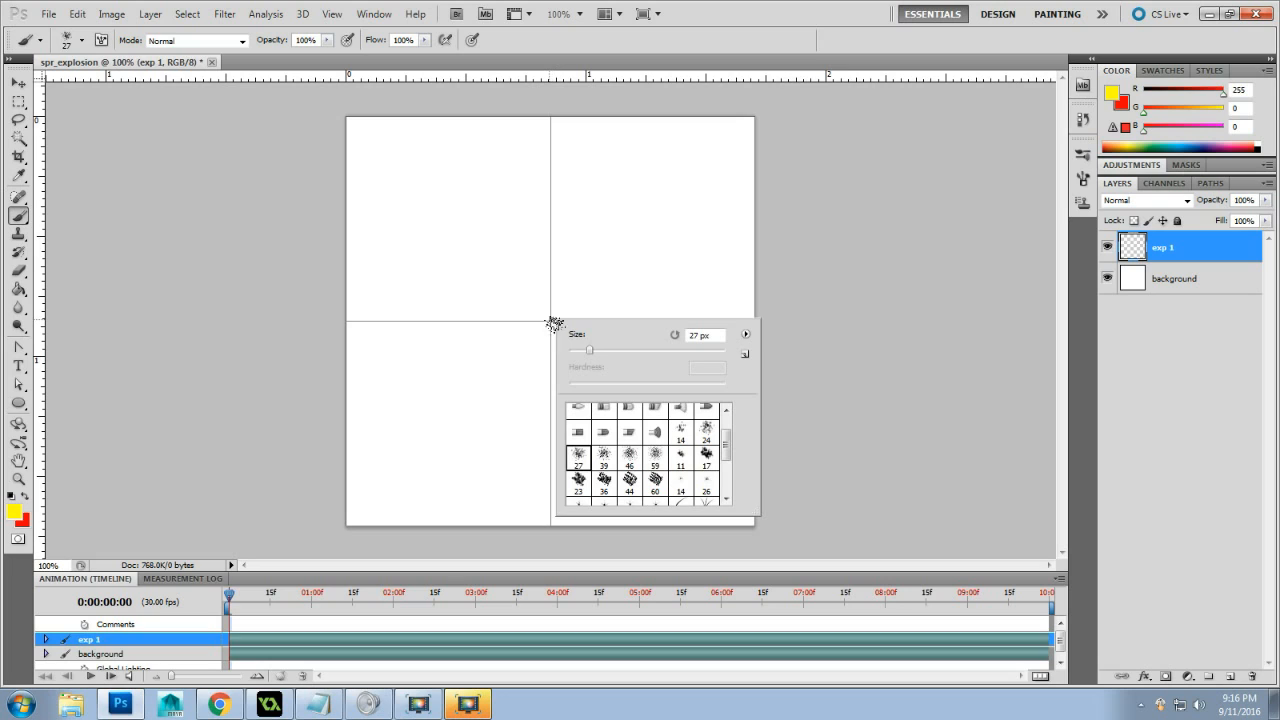
left_click(655, 349)
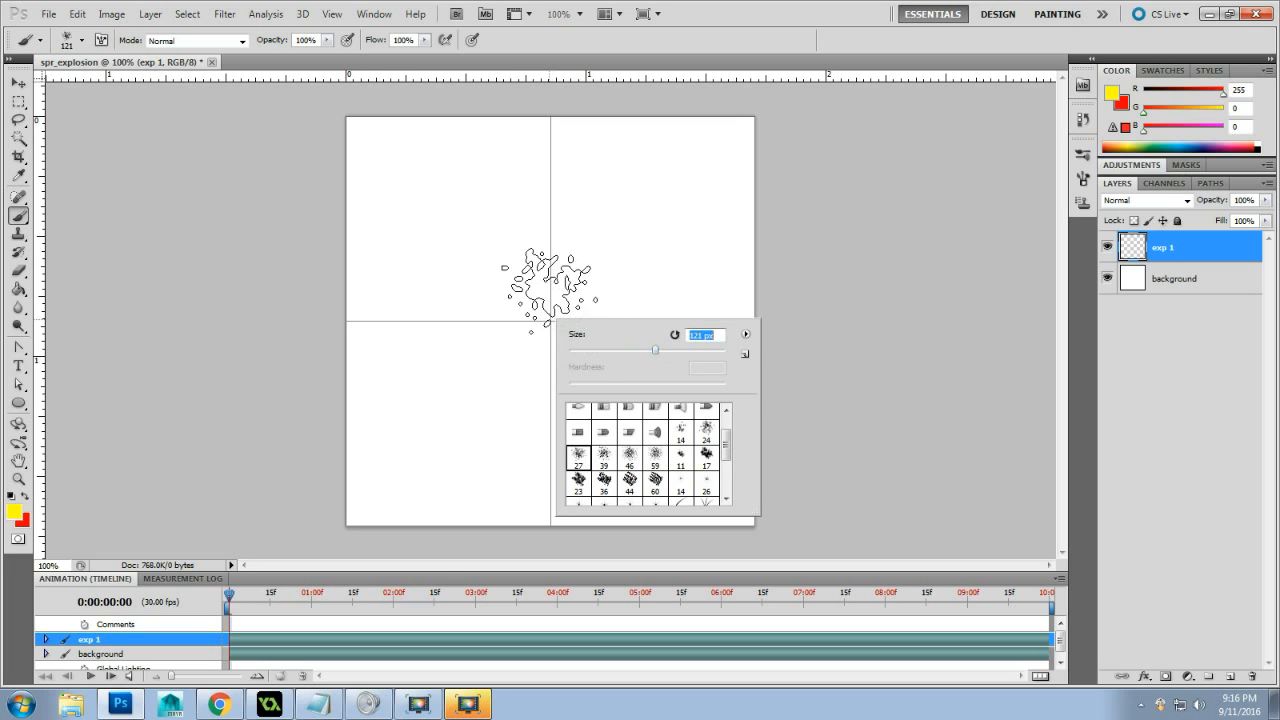
left_click_drag(658, 352, 660, 352)
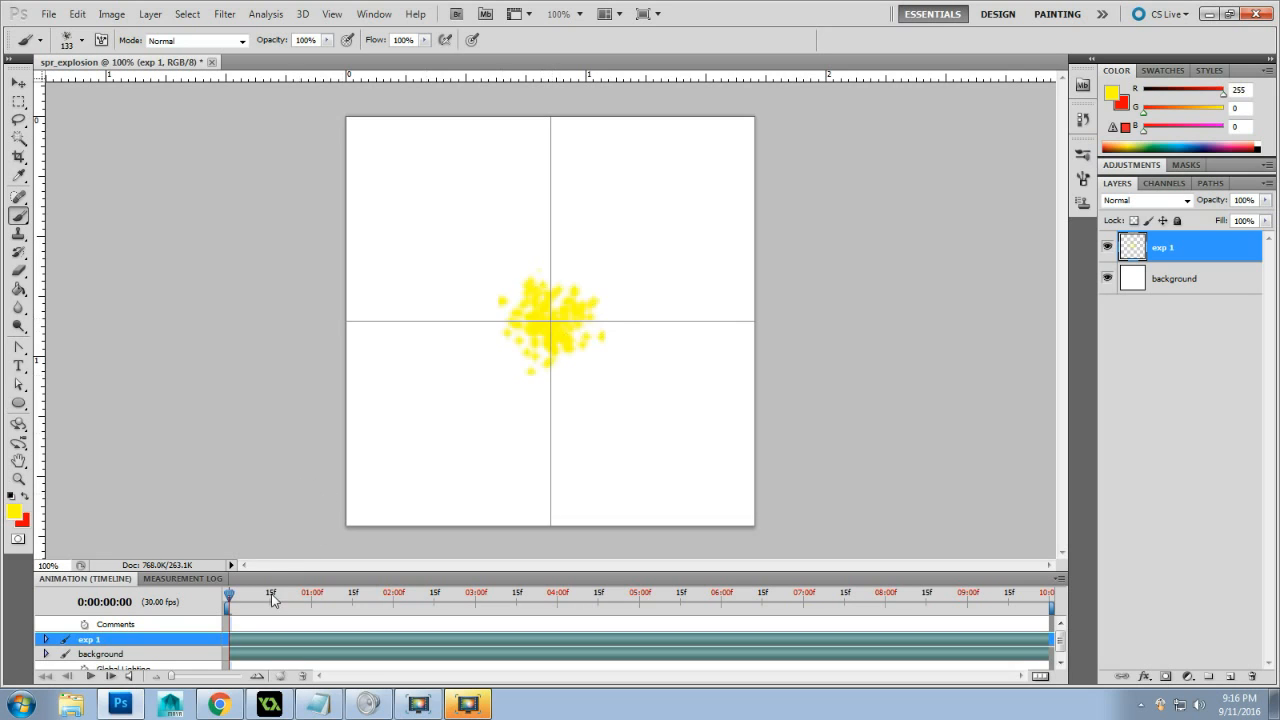
Stamp several red spatter dabs over the central burst on exp 1, followed by a yellow dab on top
left_click(25, 496)
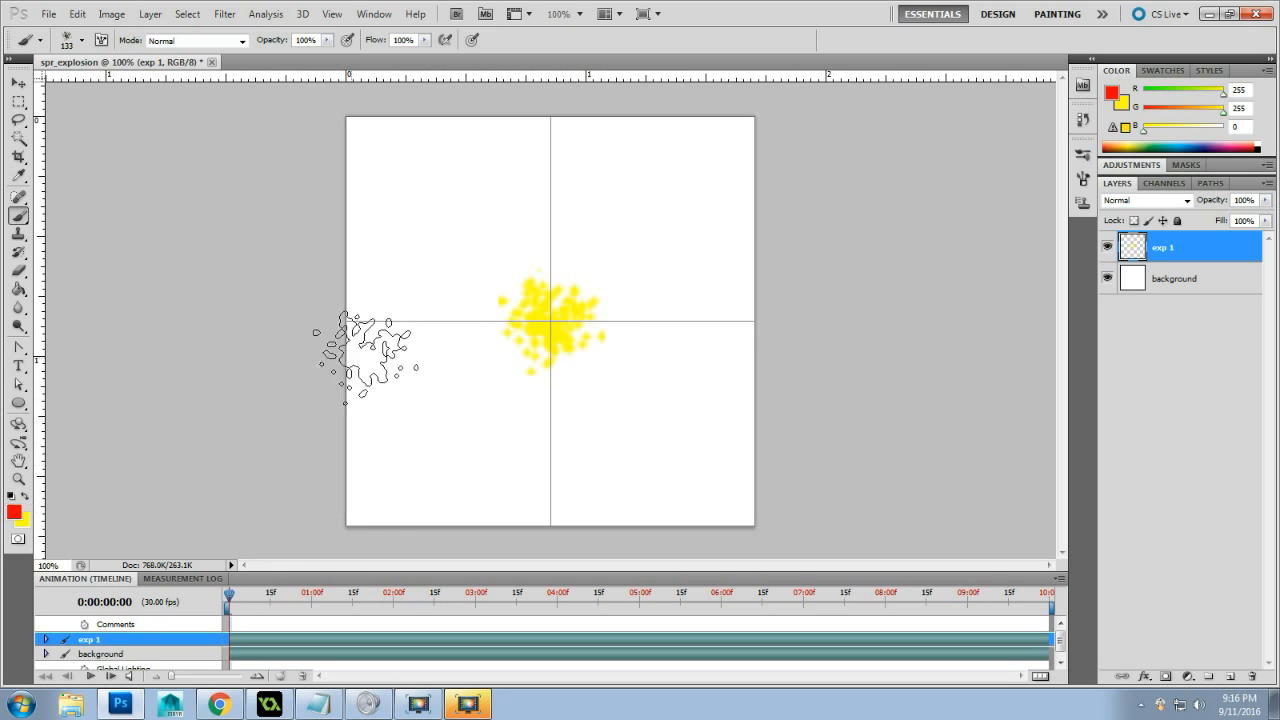
left_click(548, 322)
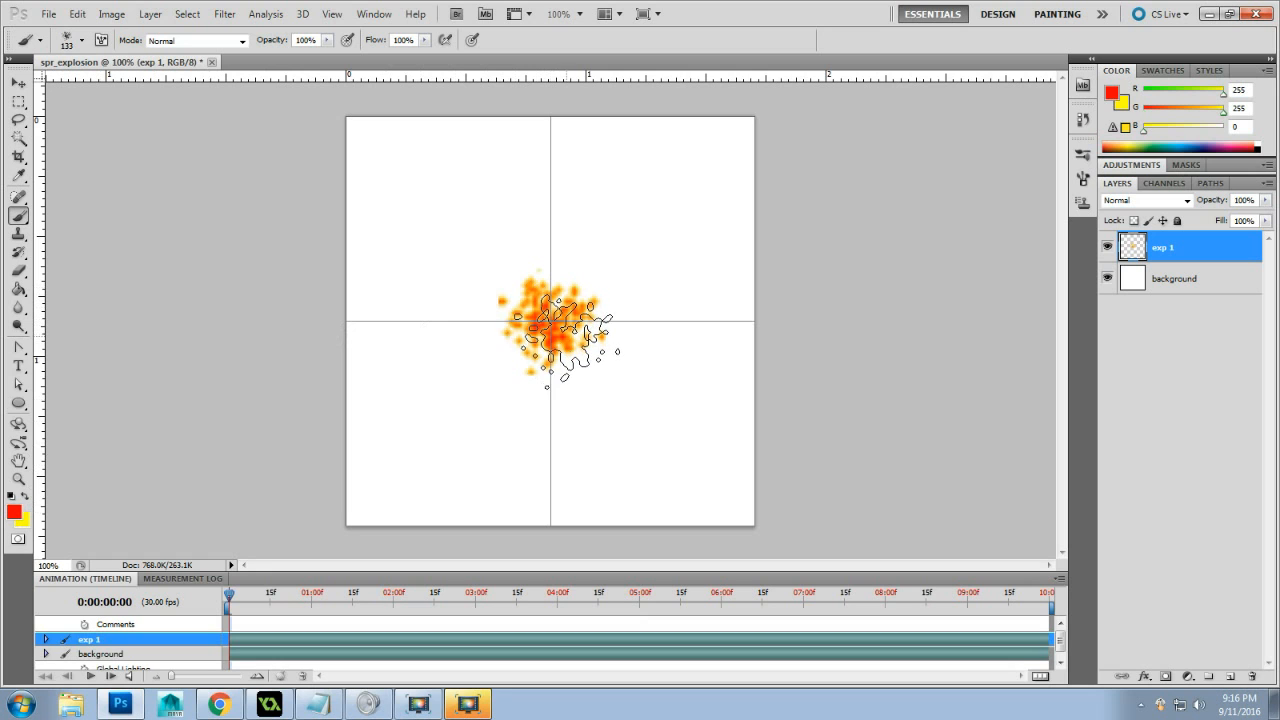
left_click(550, 331)
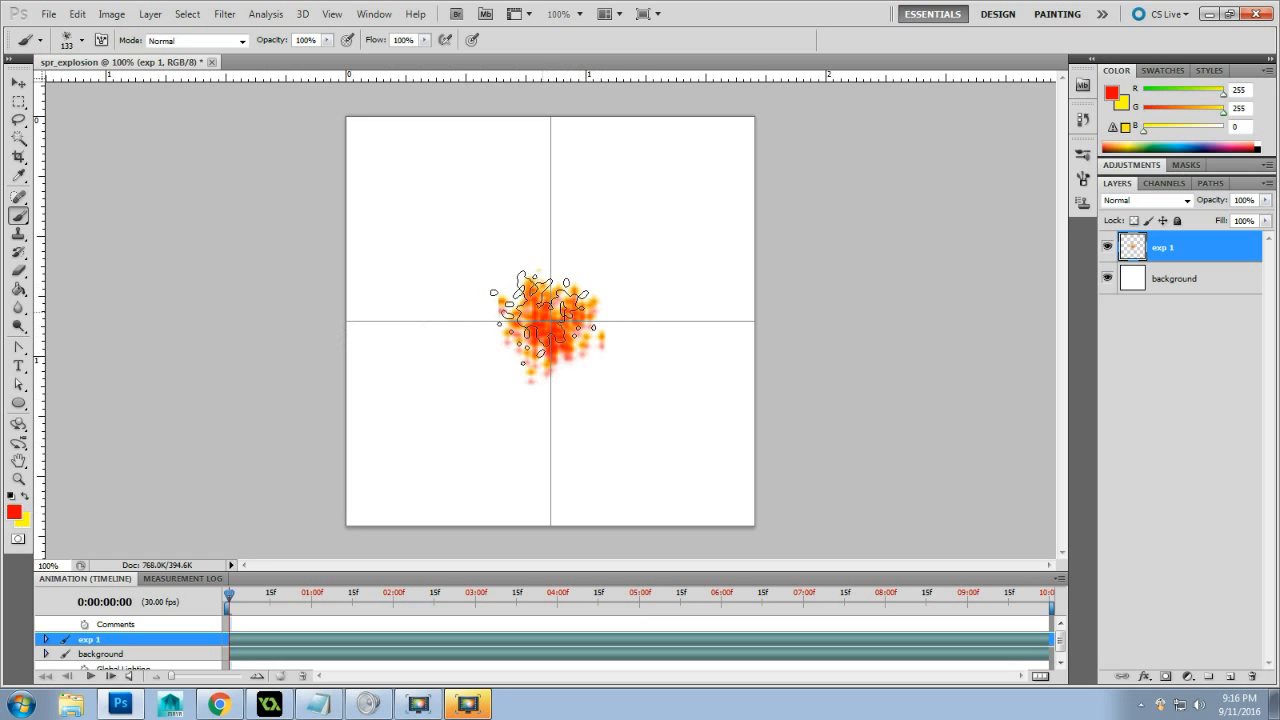
left_click(543, 315)
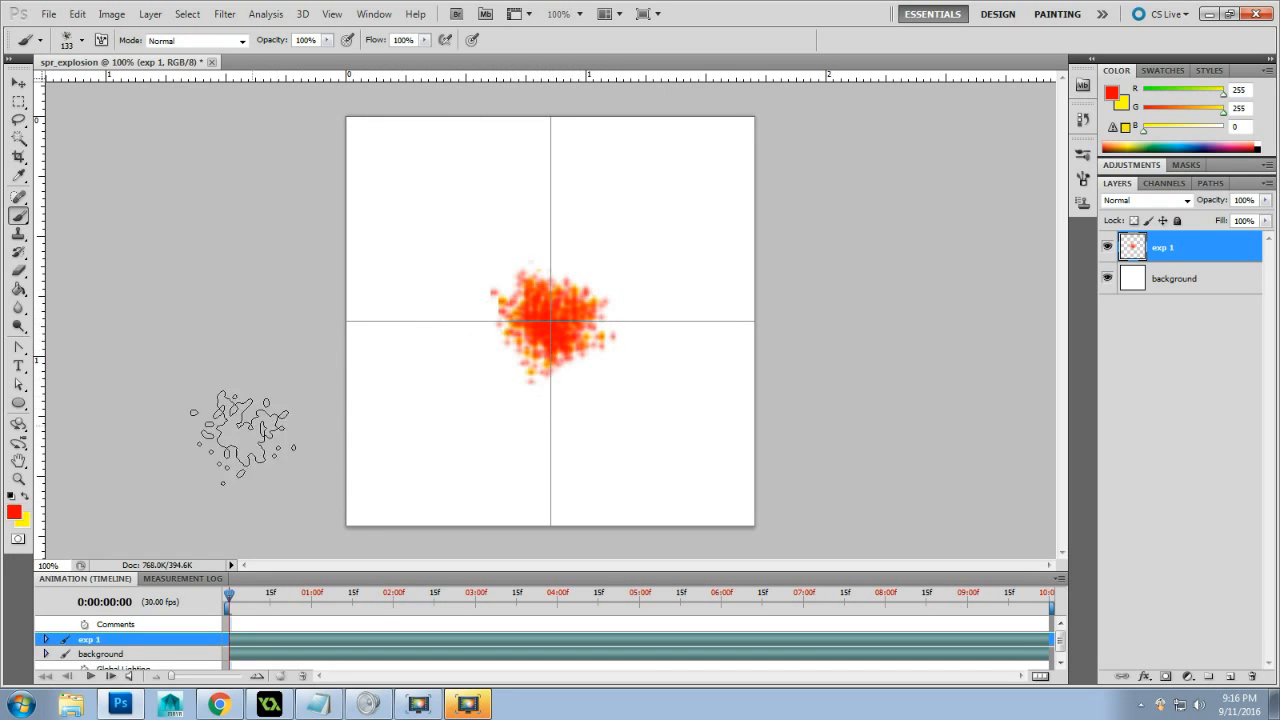
left_click(25, 497)
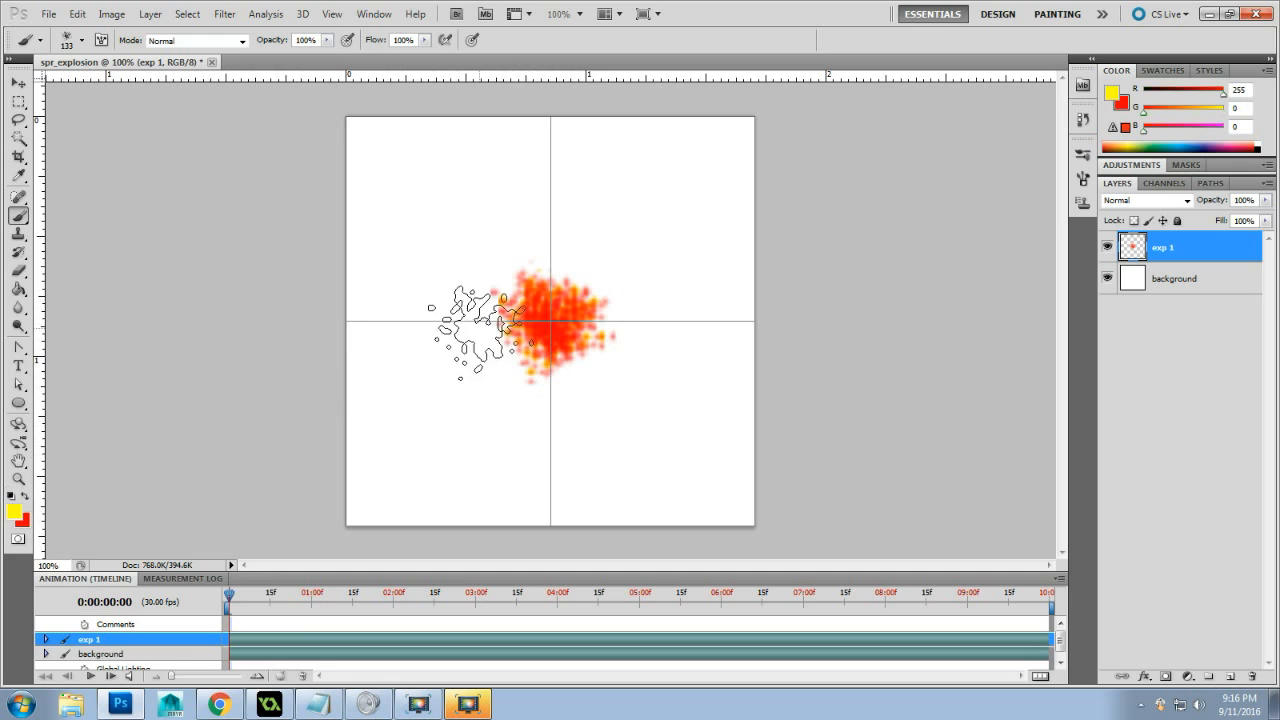
left_click(550, 321)
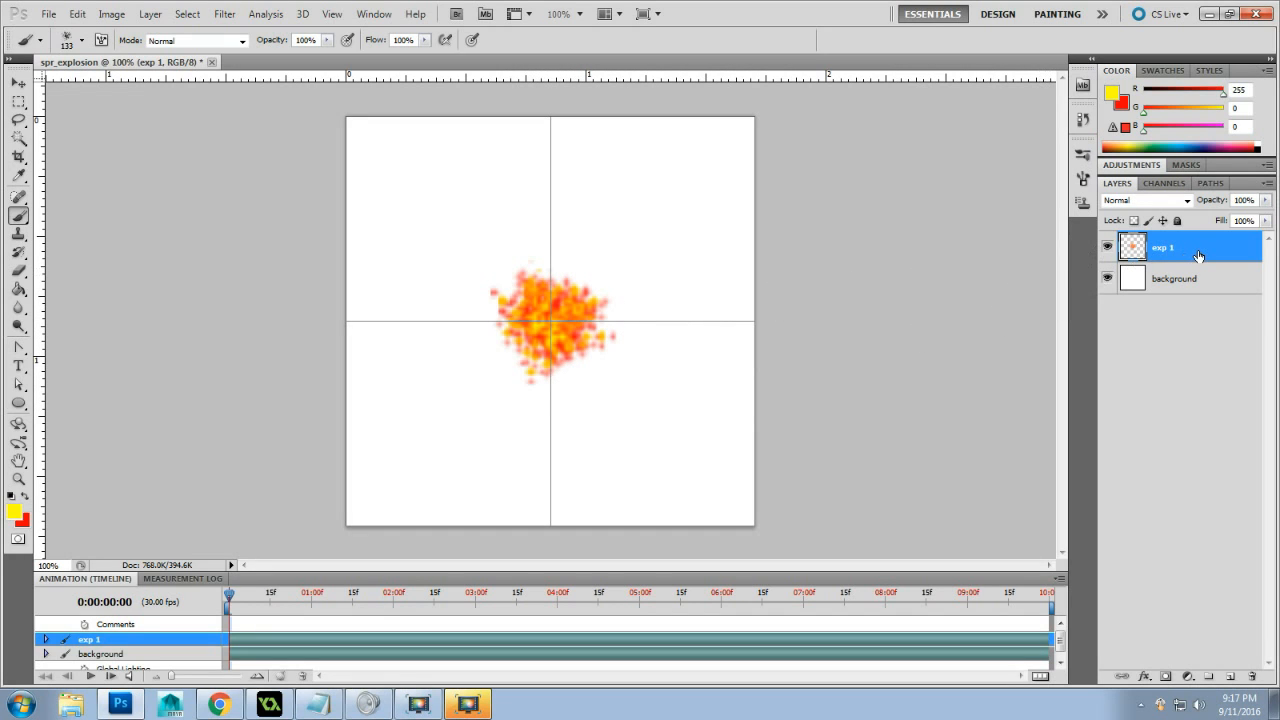
Duplicate the exp 1 layer beneath the original, hide exp 1 and name the copy exp 2
left_click_drag(1210, 249, 1210, 260, "alt")
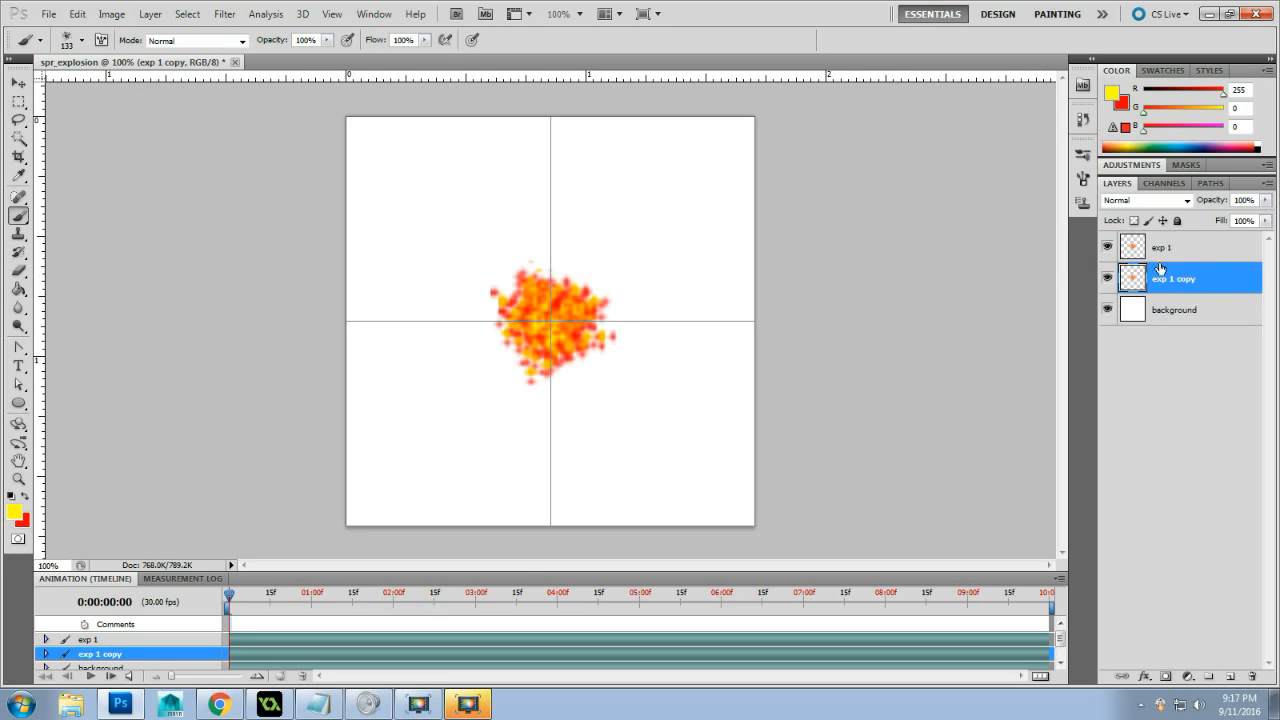
left_click(1107, 248)
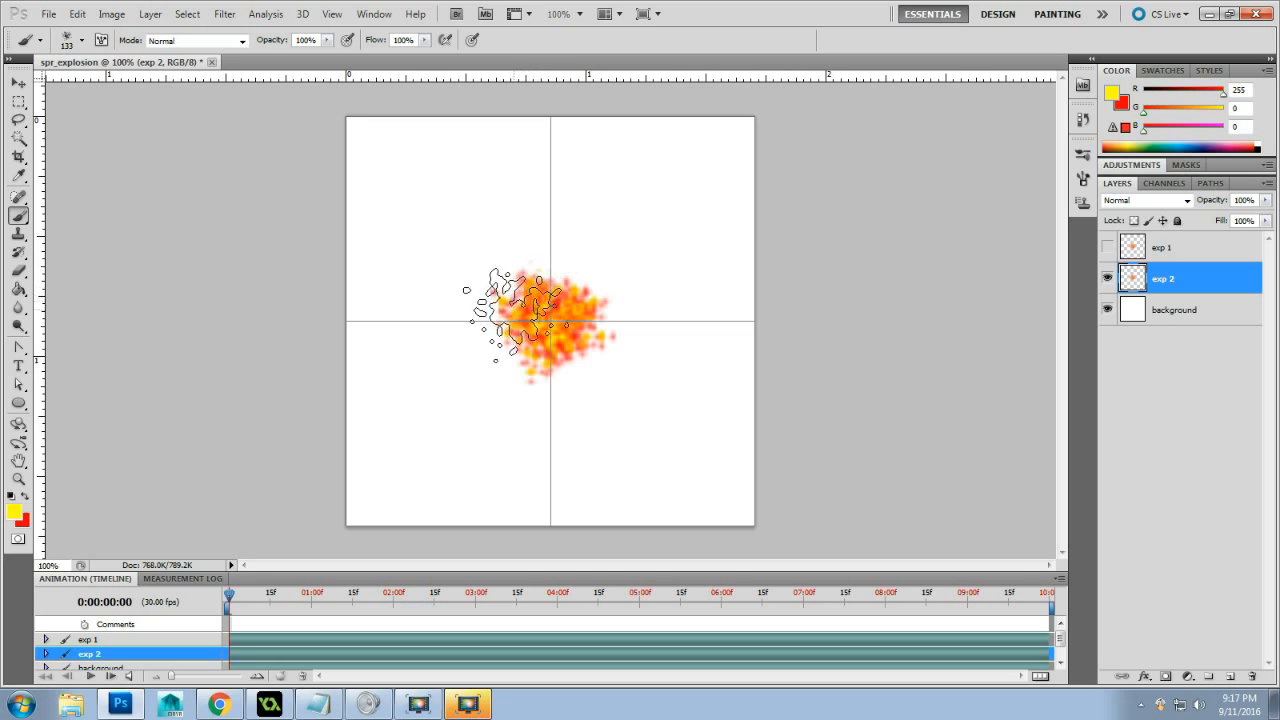
Choose the 39 px spatter preset enlarged to 174 px and paint a wider yellow burst around the center of exp 2
right_click(560, 314)
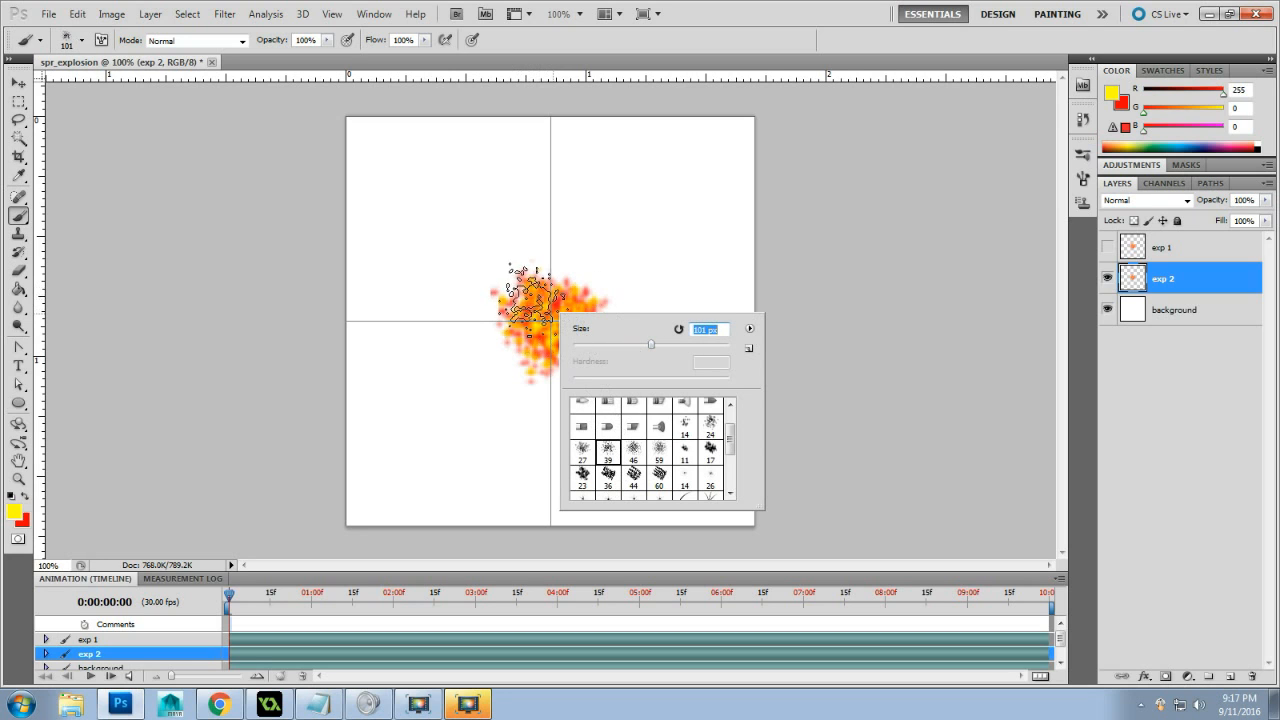
left_click(681, 345)
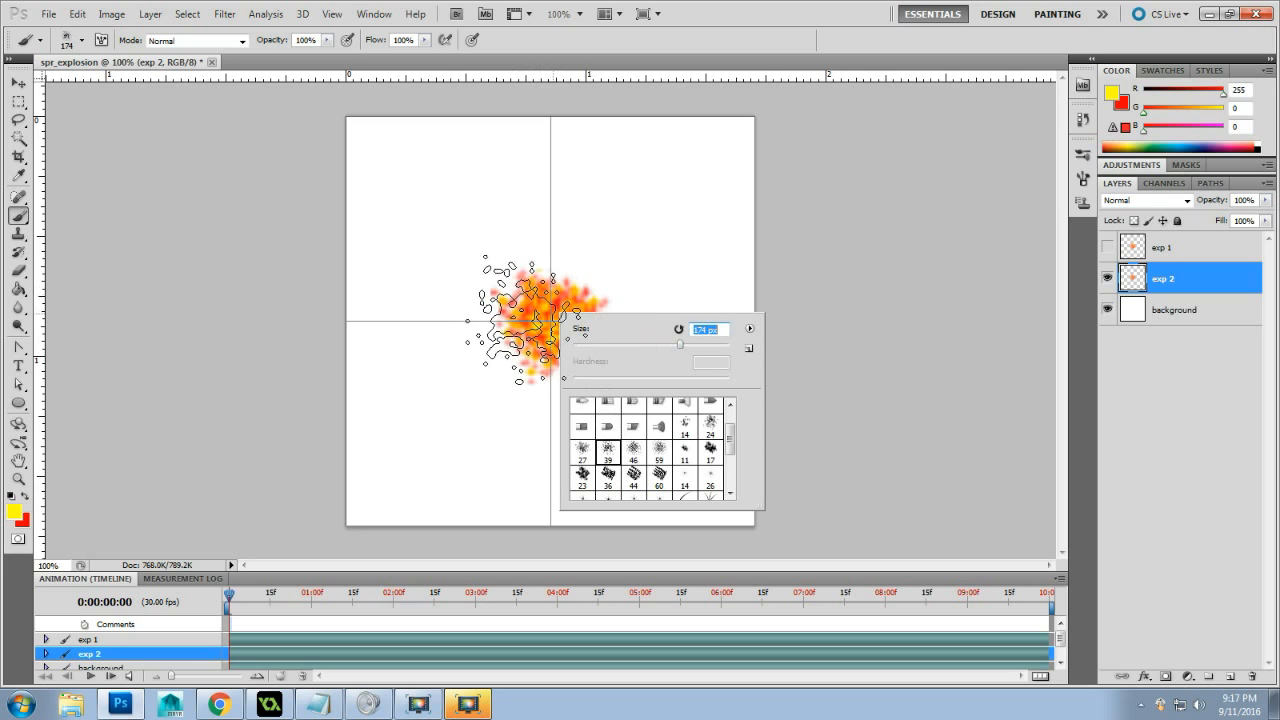
left_click(526, 320)
mouse_move(516, 319)
left_mouse_down()
mouse_move(549, 366)
mouse_move(571, 337)
mouse_move(592, 336)
mouse_move(600, 300)
mouse_move(571, 271)
mouse_move(580, 420)
mouse_move(540, 400)
left_mouse_up()
Alternate red and yellow spatter over the center of the exp 2 burst, ending with yellow, to blend the two colors
left_click(25, 495)
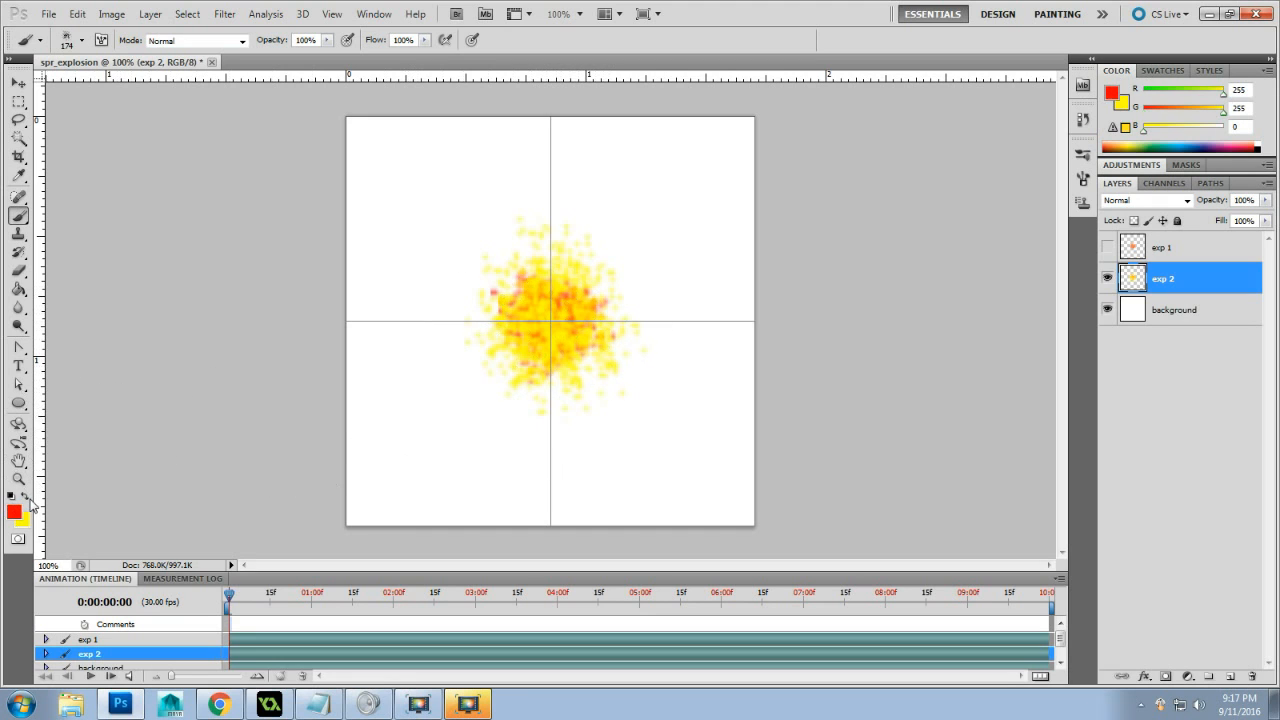
mouse_move(543, 302)
left_mouse_down()
mouse_move(572, 434)
mouse_move(600, 344)
mouse_move(567, 292)
mouse_move(532, 337)
mouse_move(577, 342)
mouse_move(567, 317)
mouse_move(582, 332)
mouse_move(548, 330)
left_mouse_up()
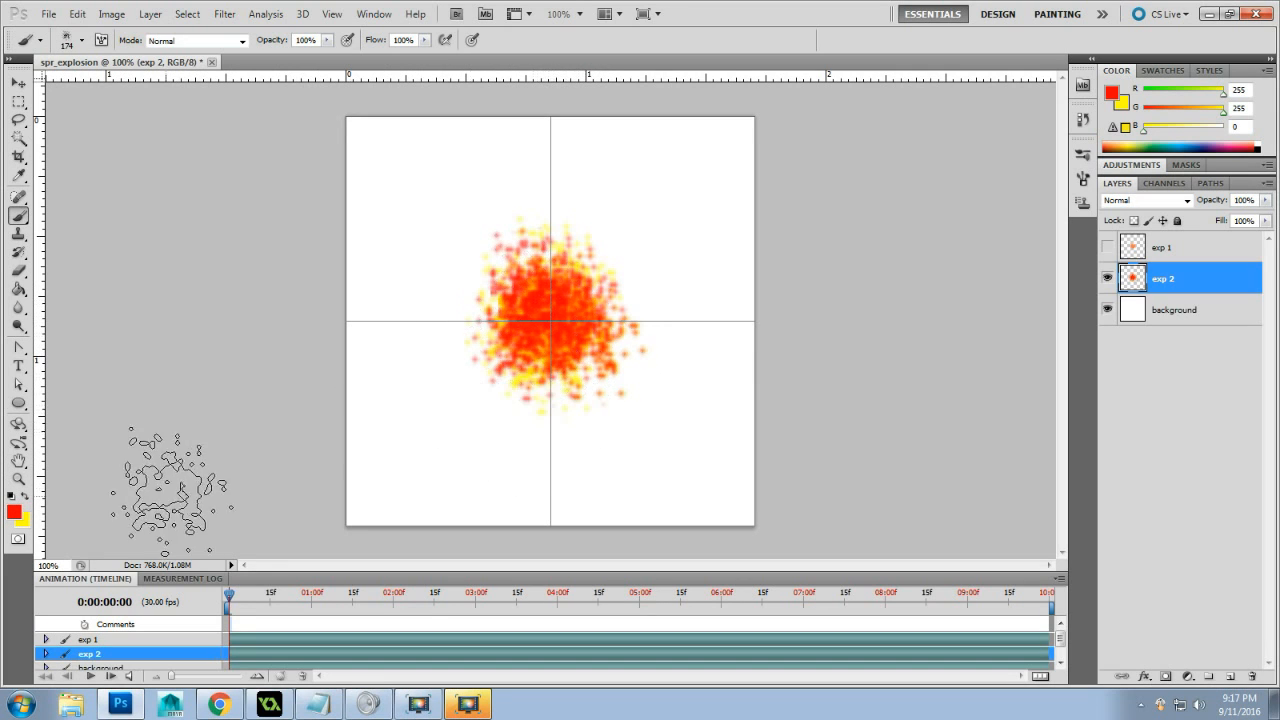
left_click(26, 498)
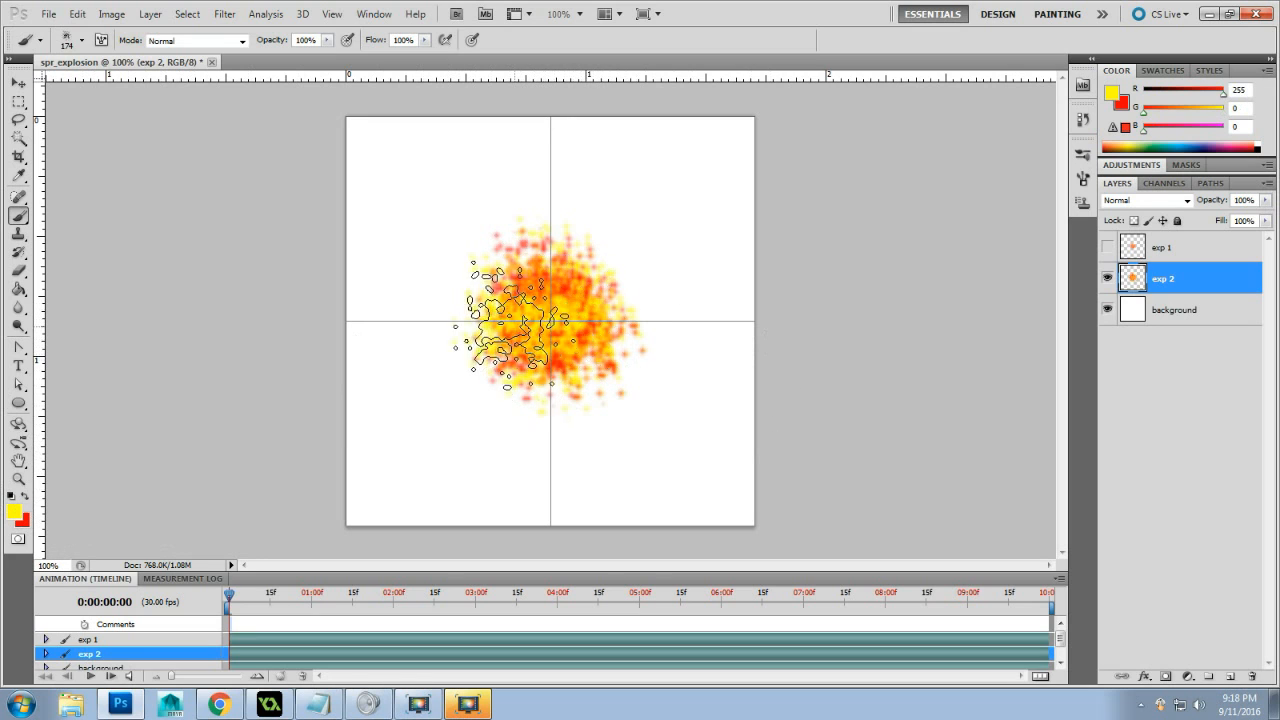
left_click(26, 497)
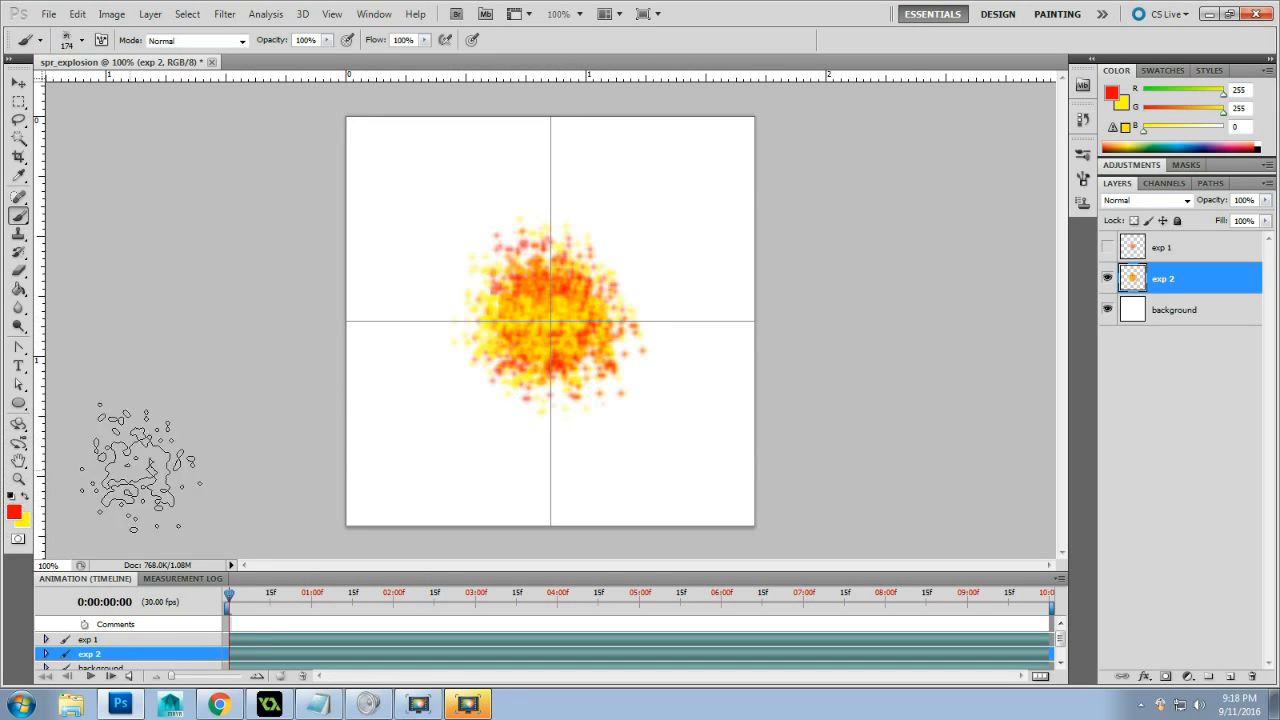
left_click(556, 318)
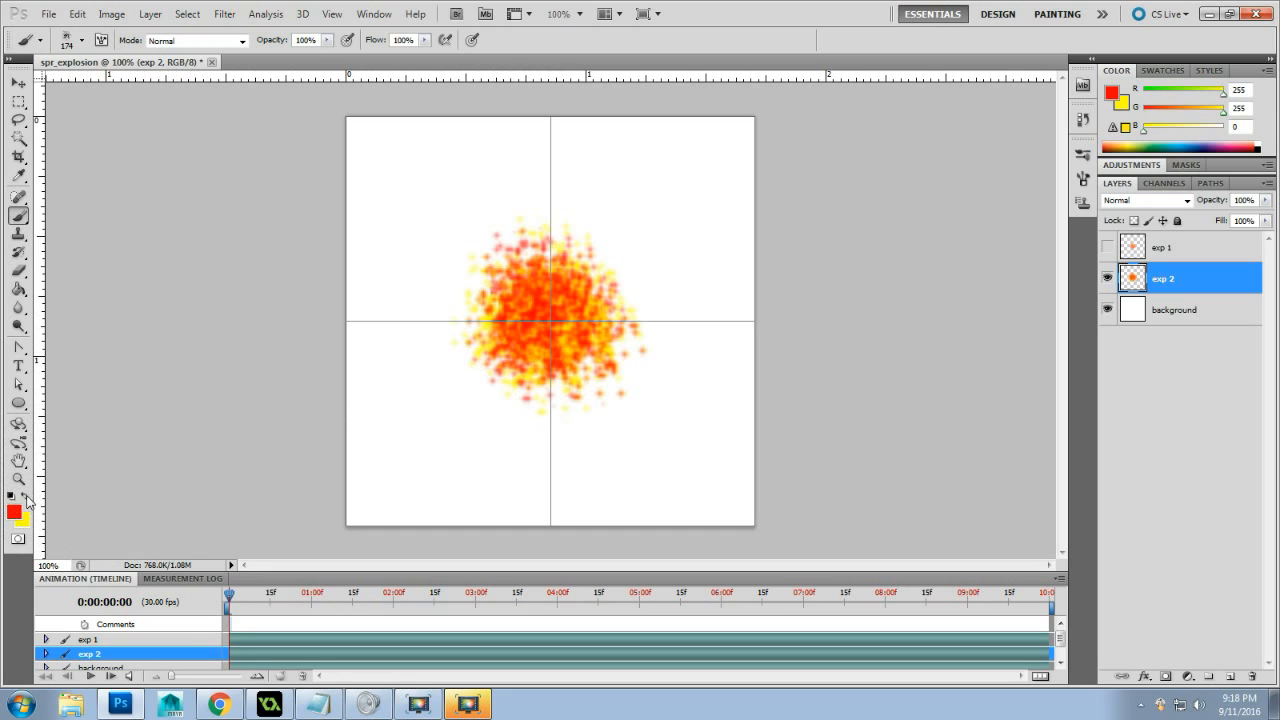
left_click(26, 497)
left_click(532, 320)
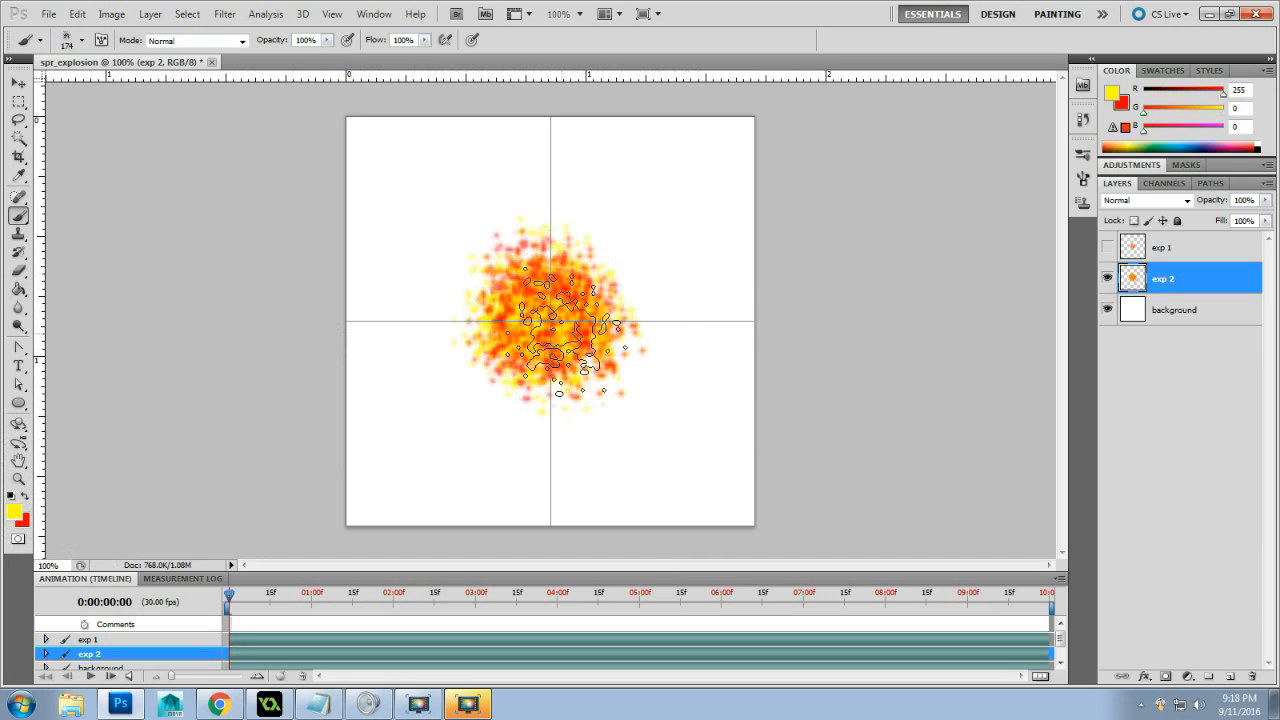
Compare the first two explosion stages by toggling the visibility of exp 1 and exp 2, leaving only exp 2 shown above the background
left_click(1107, 279)
left_click(1107, 248)
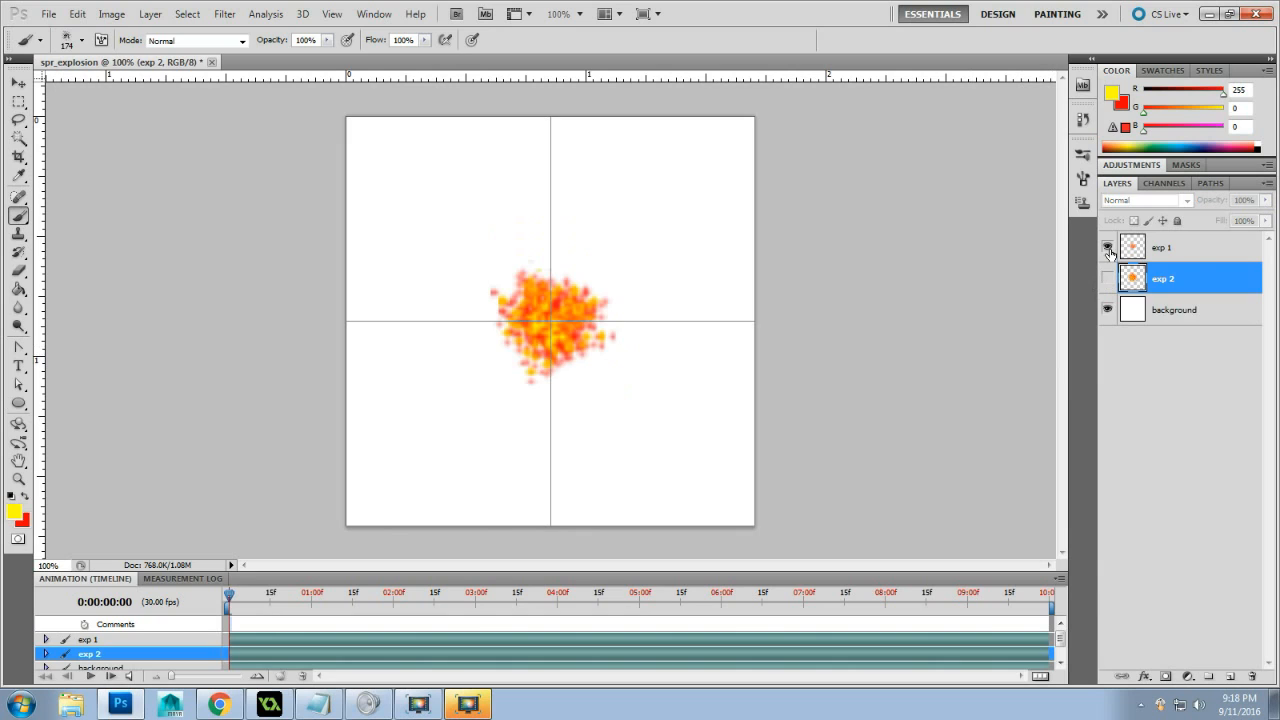
left_click(1107, 248)
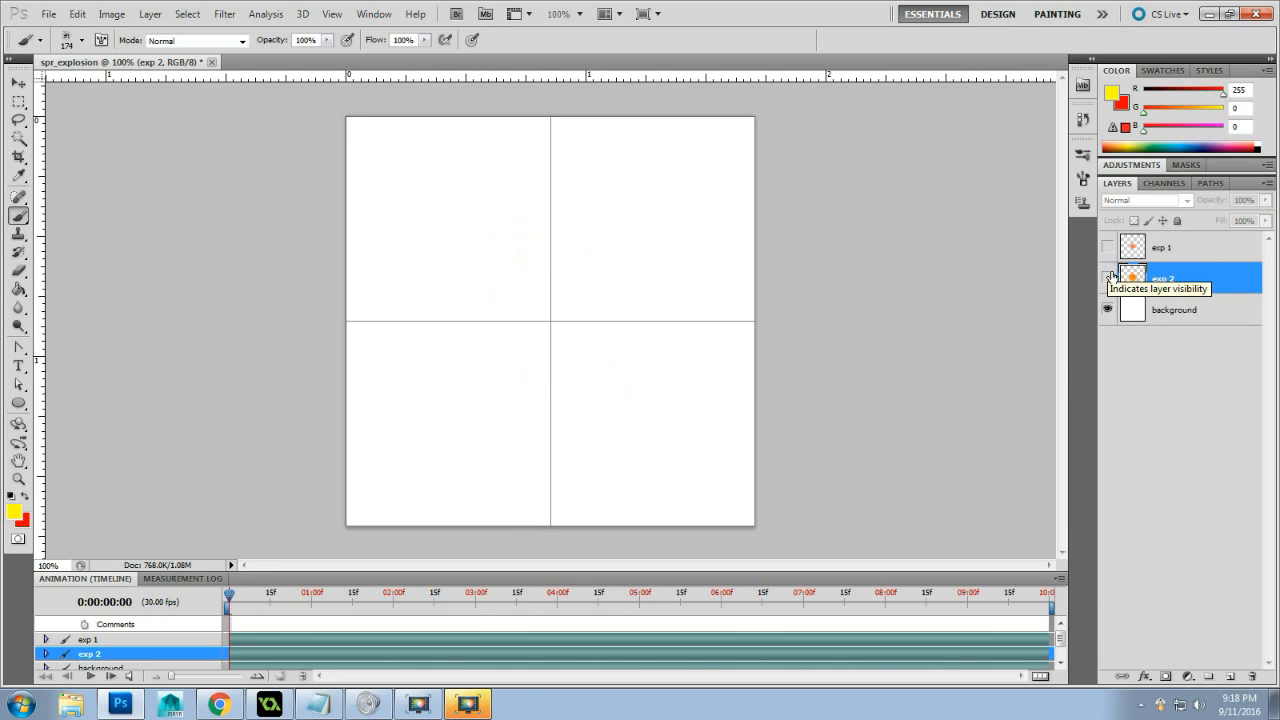
left_click(1107, 279)
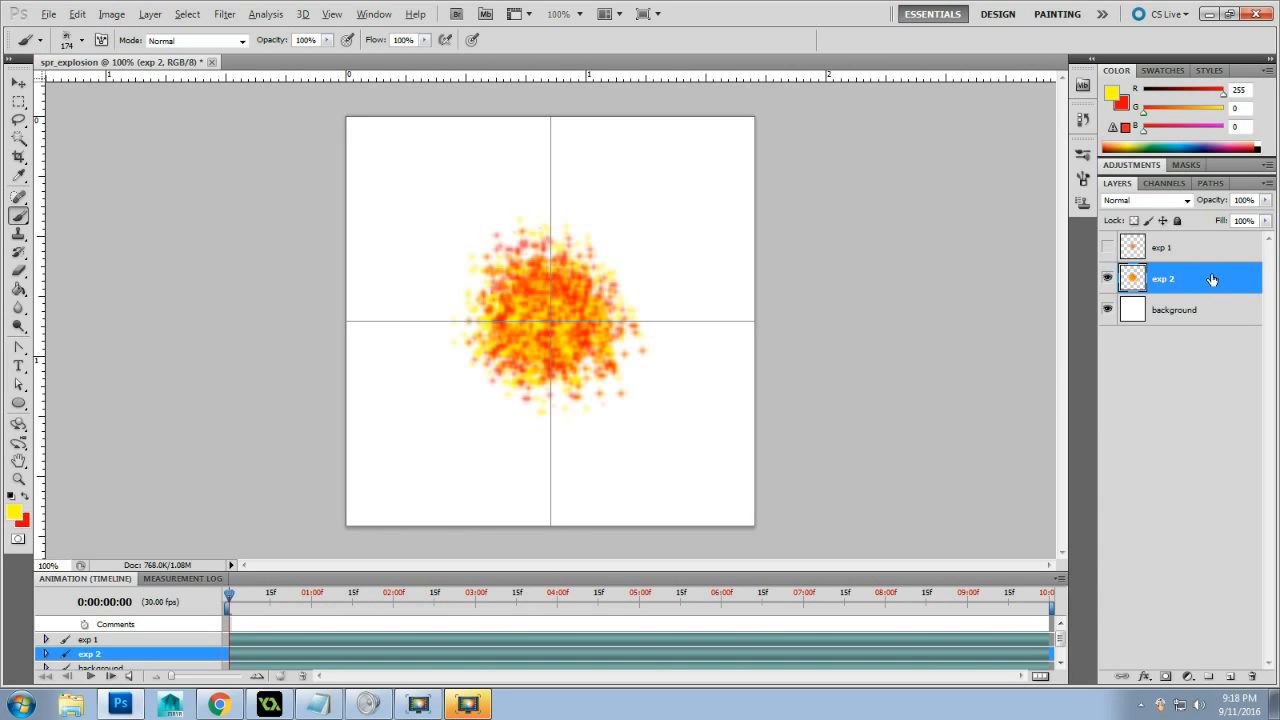
Duplicate the exp 2 layer beneath the original, hide exp 2 and rename the copy exp 3
left_click_drag(1212, 279, 1212, 293)
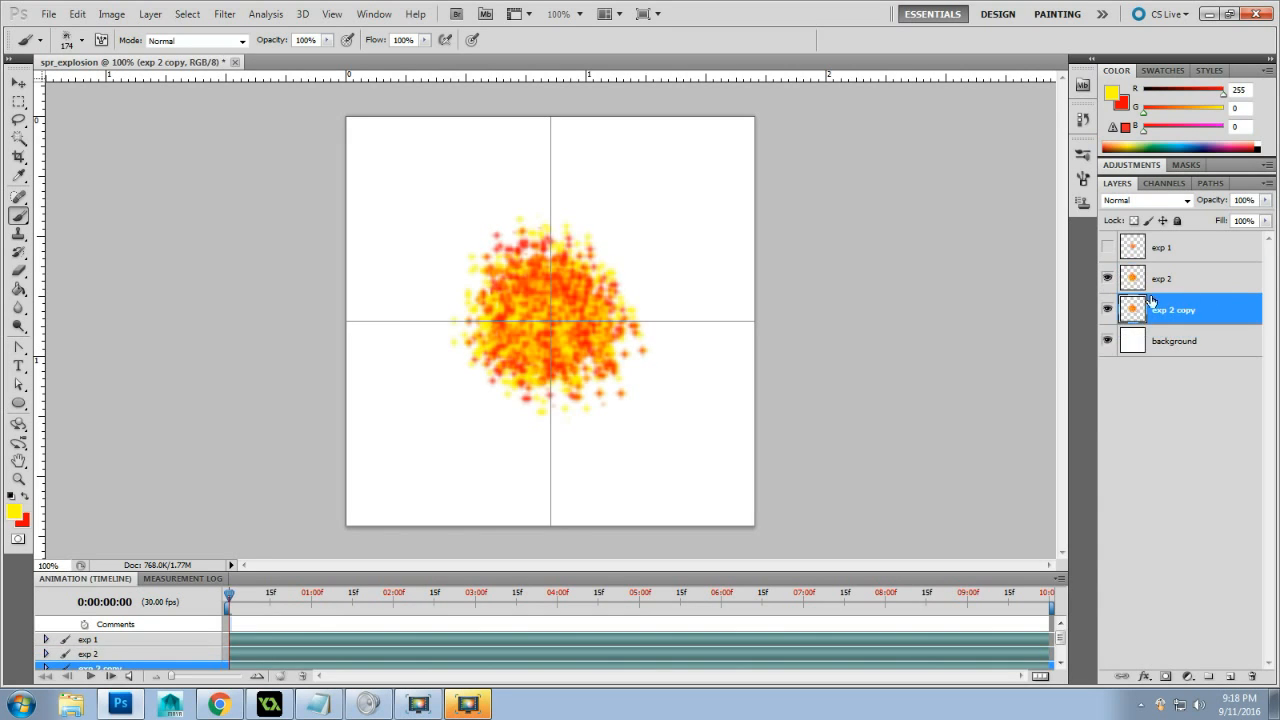
left_click(1107, 281)
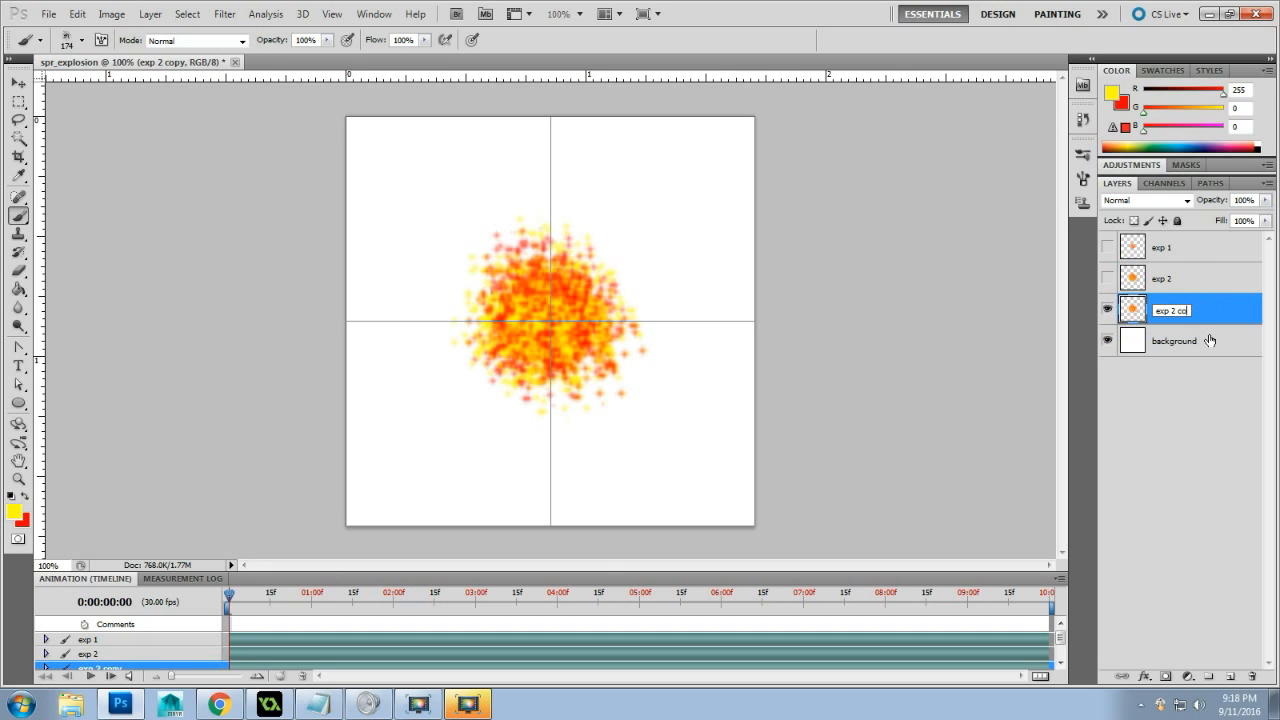
key("Return")
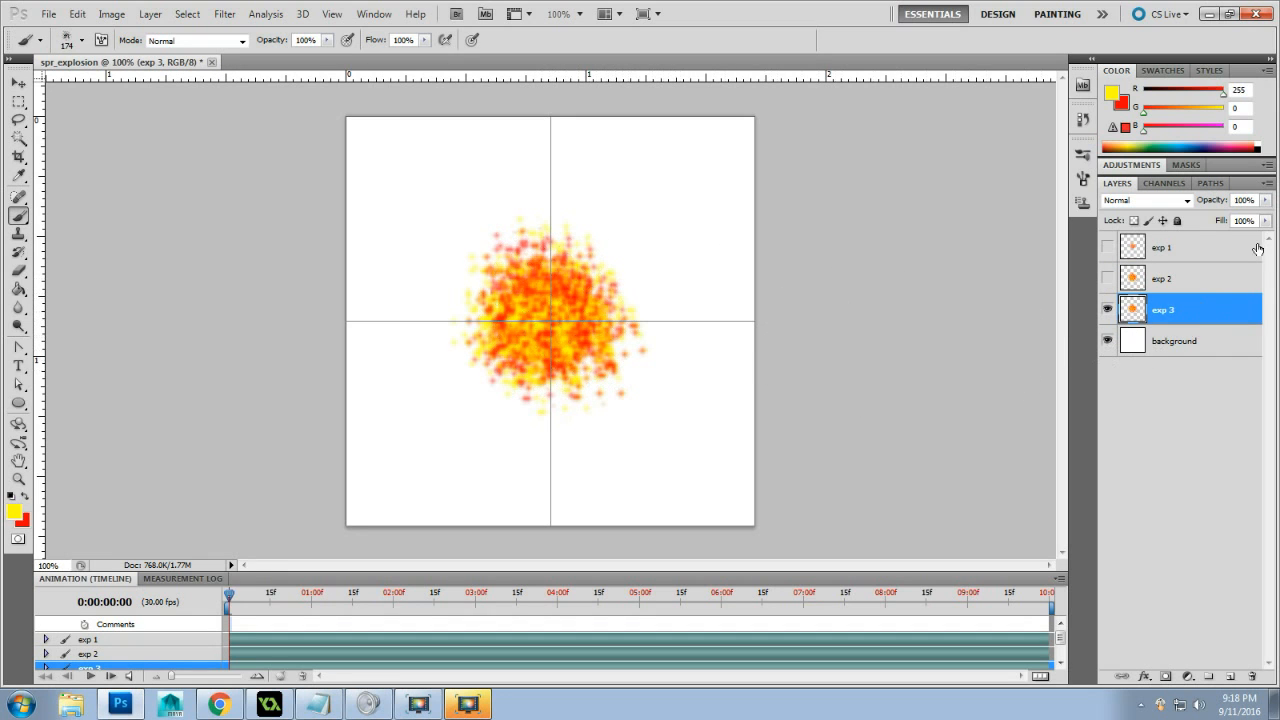
Paint a larger red spatter burst on exp 3, switching to the 59 px spatter preset at 180 px after covering the upper part
left_click(25, 500)
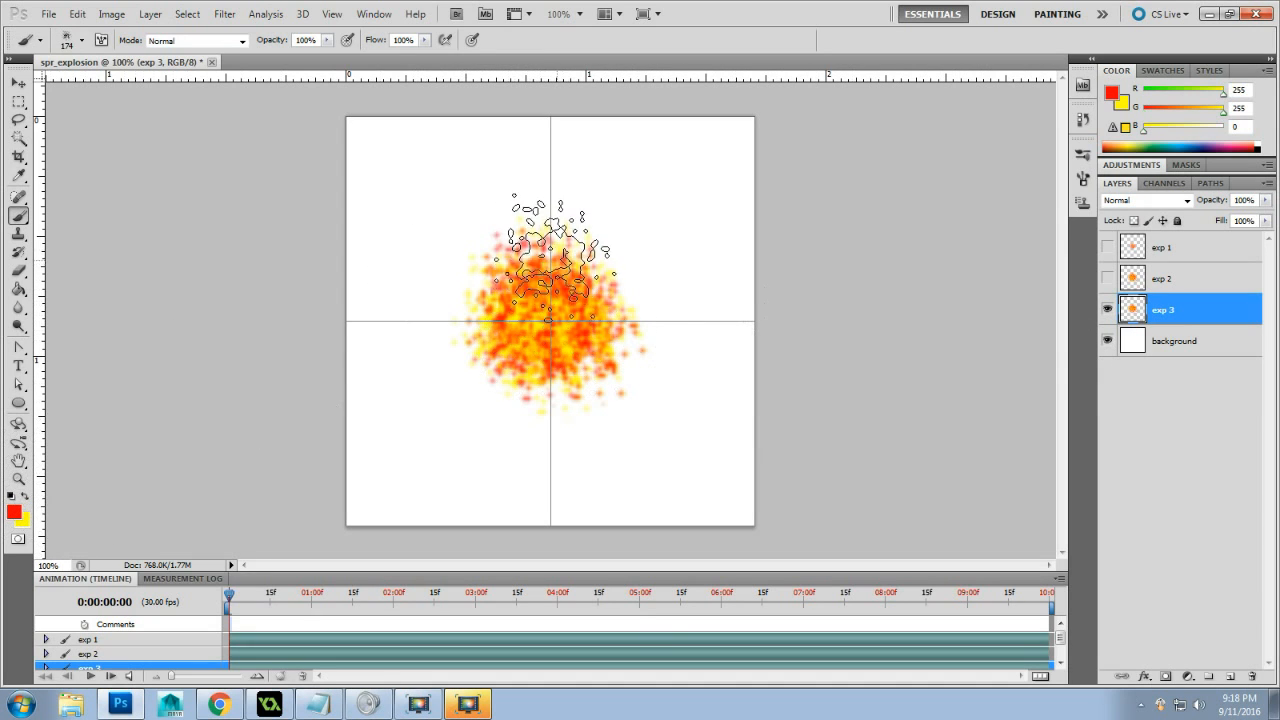
mouse_move(559, 258)
left_mouse_down()
mouse_move(530, 255)
mouse_move(490, 290)
mouse_move(563, 280)
left_mouse_up()
right_click(598, 291)
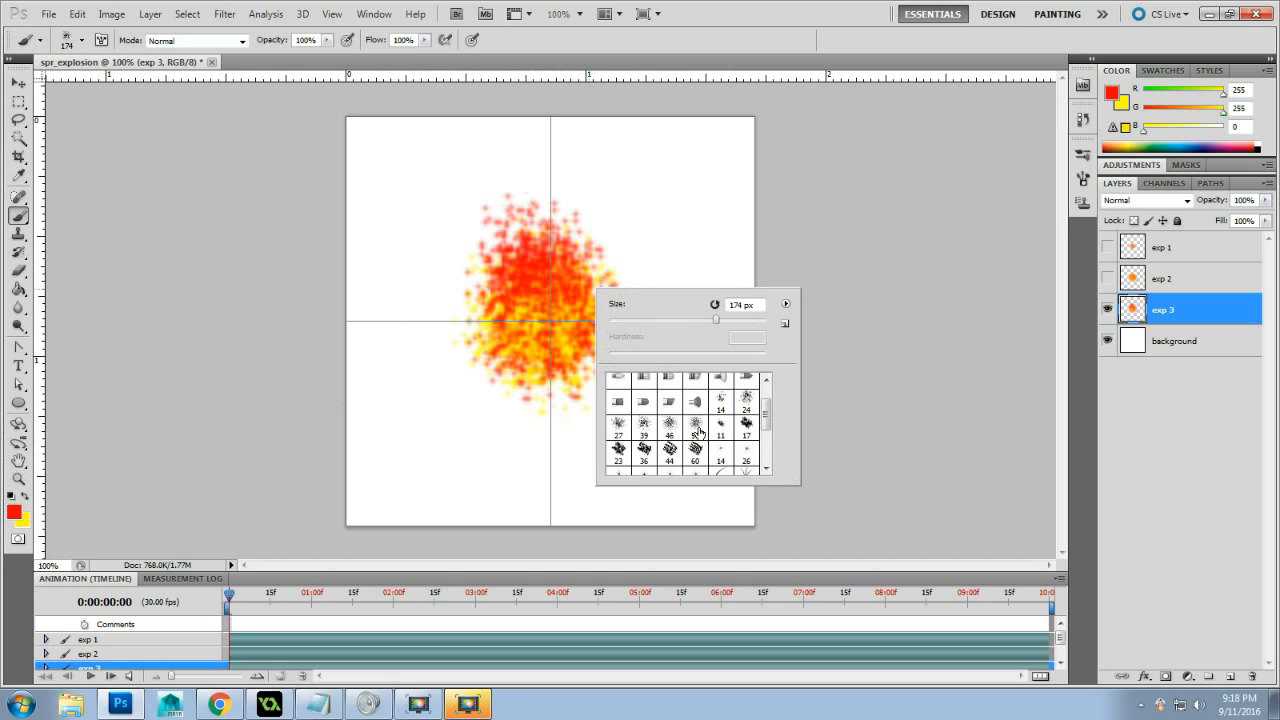
left_click_drag(678, 320, 699, 316)
left_click(719, 320)
left_click(566, 270)
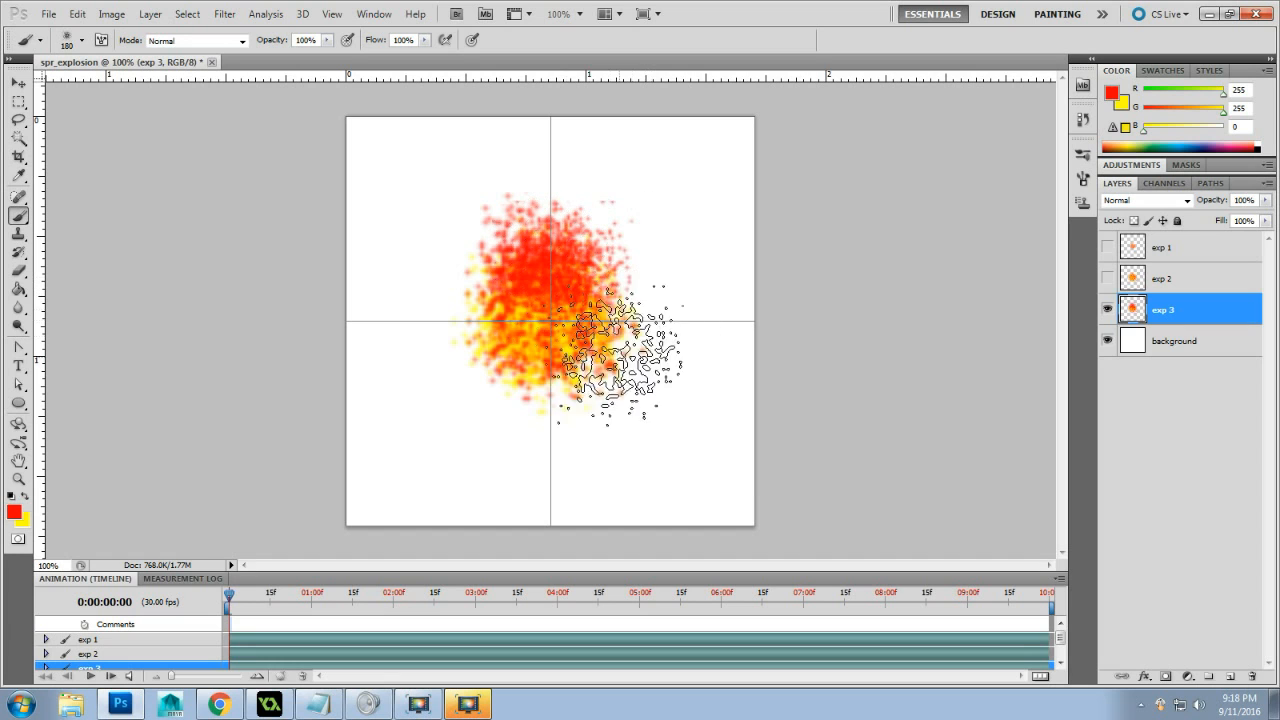
left_click(598, 339)
mouse_move(602, 340)
left_mouse_down()
mouse_move(590, 417)
mouse_move(562, 372)
mouse_move(495, 379)
mouse_move(485, 335)
left_mouse_up()
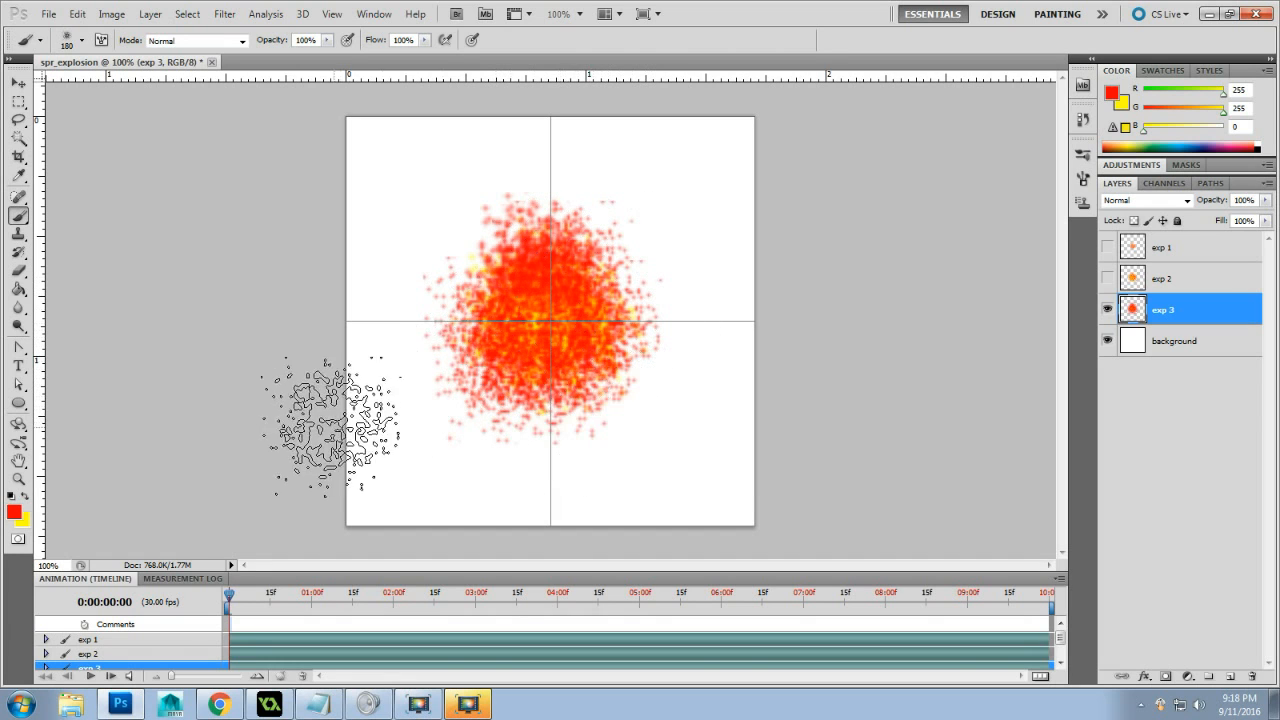
Paint yellow spatter across the exp 3 burst and add red strokes over its middle to mix the colors
left_click(26, 494)
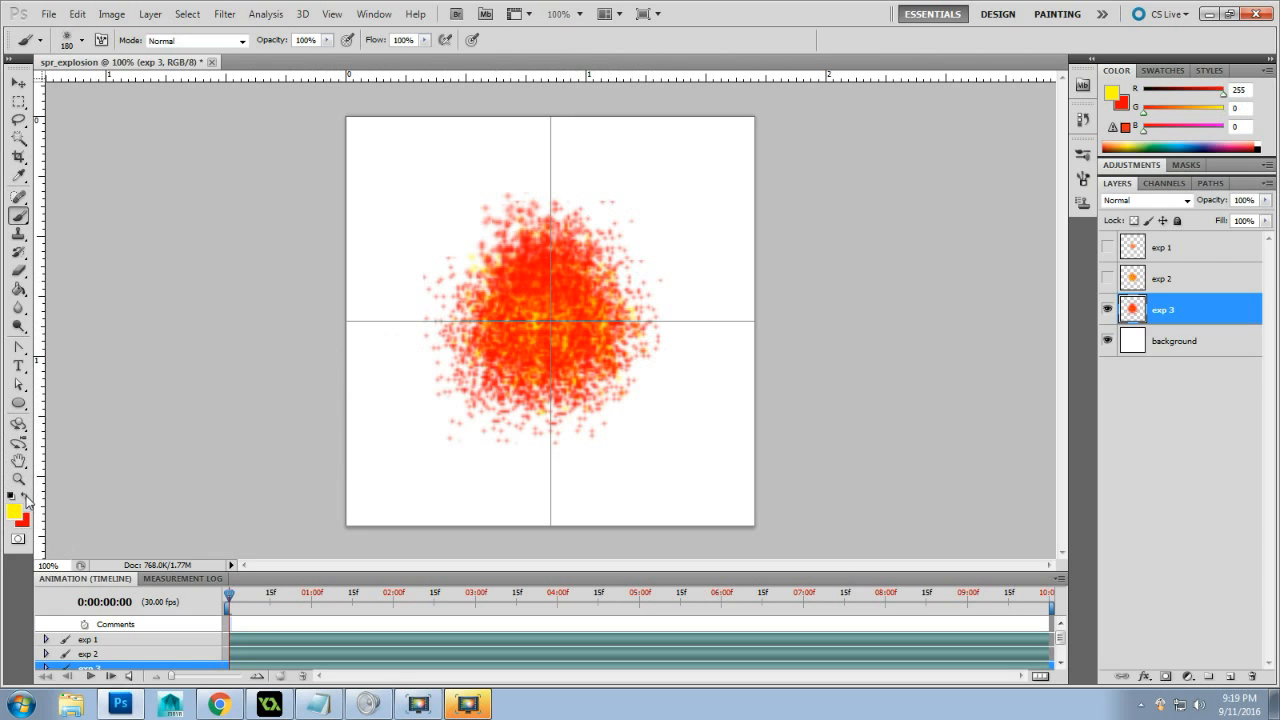
mouse_move(472, 358)
left_mouse_down()
mouse_move(520, 332)
mouse_move(510, 382)
mouse_move(580, 367)
mouse_move(565, 297)
mouse_move(525, 262)
mouse_move(405, 402)
mouse_move(493, 357)
mouse_move(483, 329)
mouse_move(587, 320)
left_mouse_up()
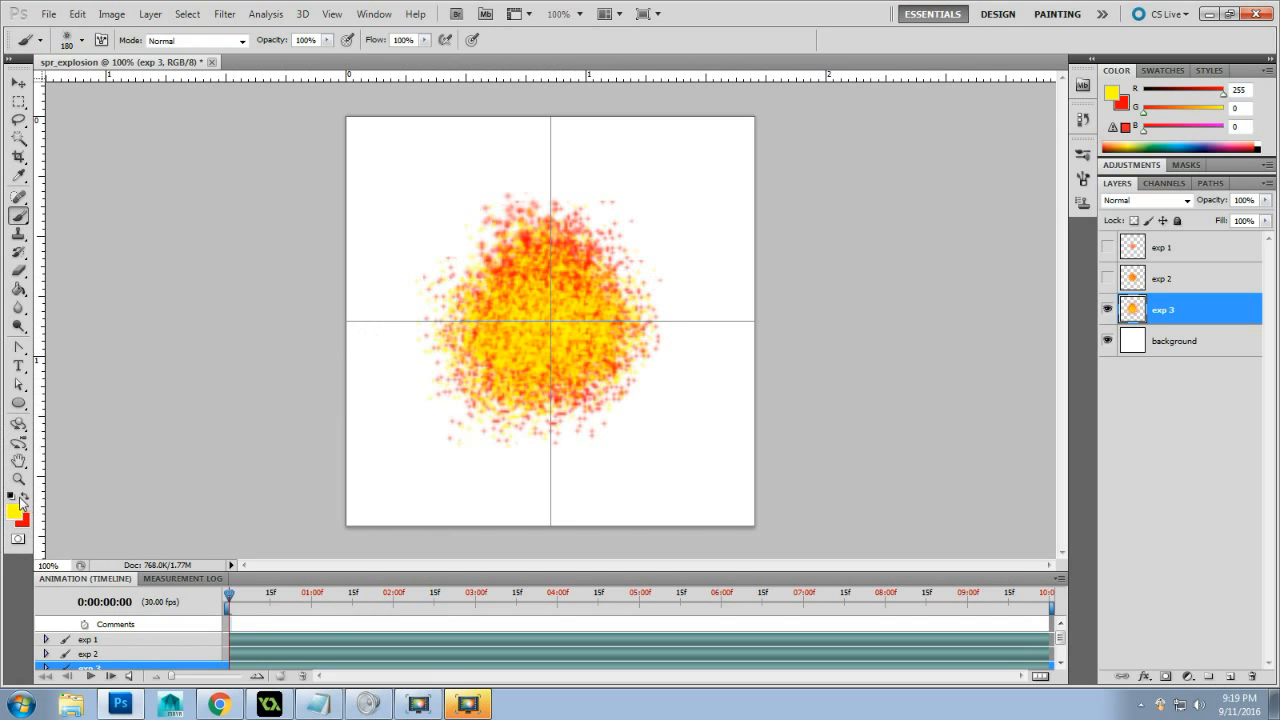
left_click(25, 495)
mouse_move(490, 330)
left_mouse_down()
mouse_move(539, 361)
mouse_move(604, 331)
mouse_move(582, 356)
left_mouse_up()
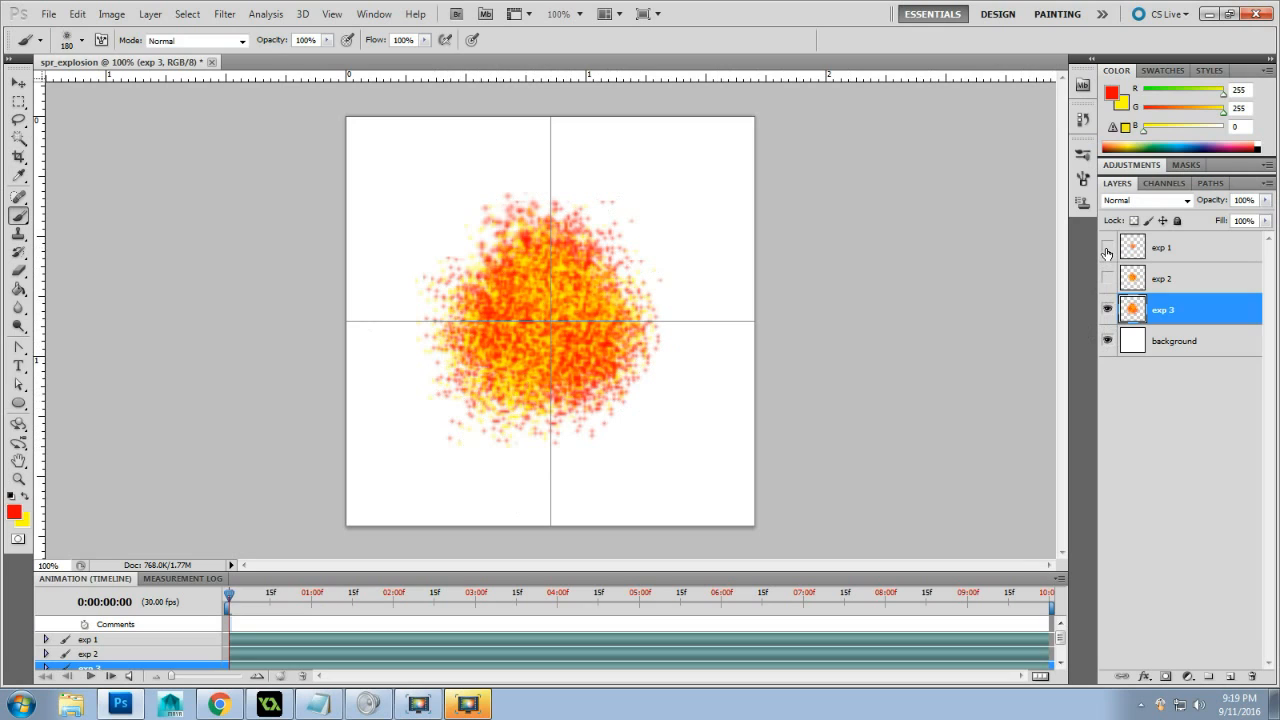
Compare the three explosion stages by toggling the visibility of exp 1, exp 2 and exp 3, leaving exp 3 shown above the background
left_click(1108, 310)
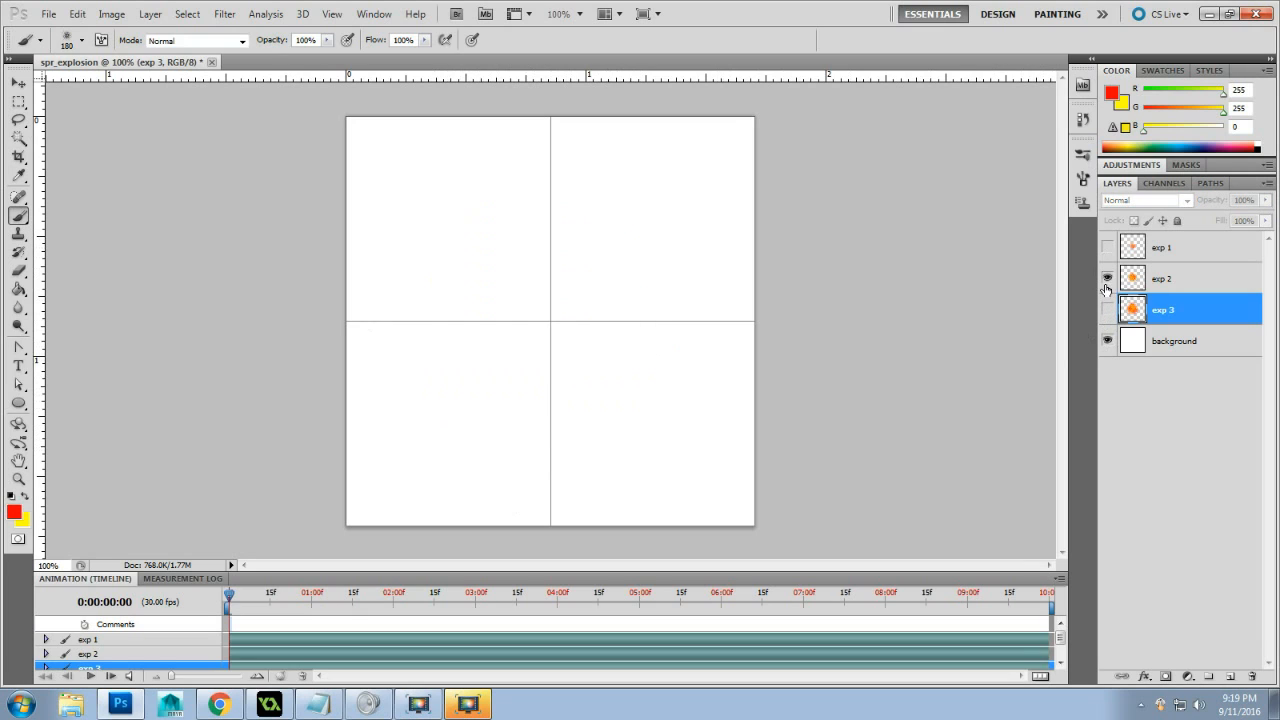
left_click(1107, 279)
left_click(1108, 248)
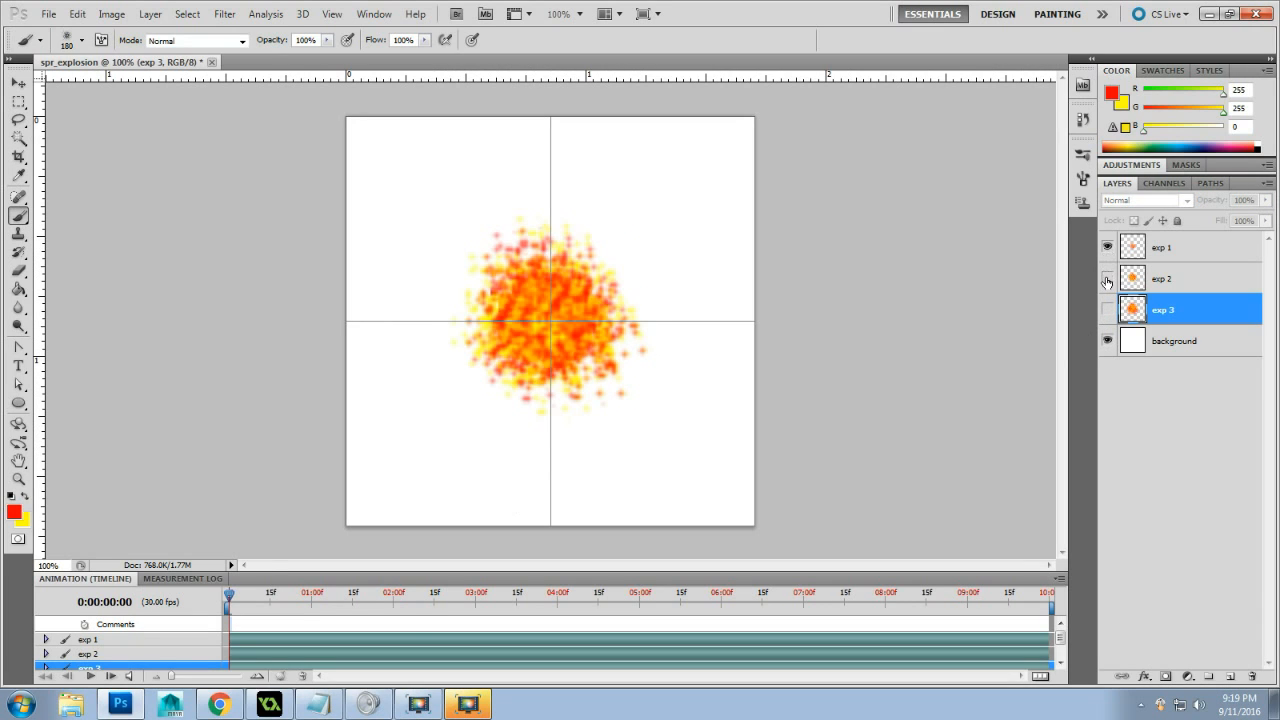
left_click(1107, 280)
left_click(1107, 248)
left_click(1107, 310)
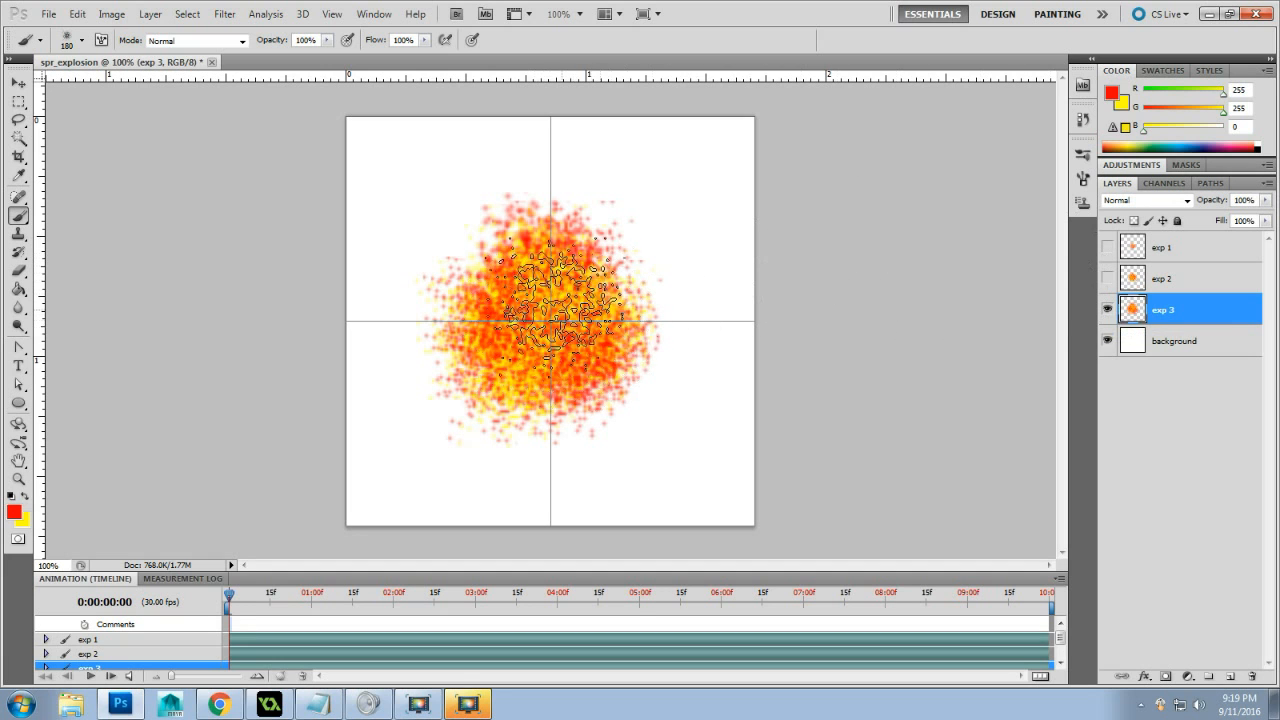
Compare the explosion stages by showing exp 2 and exp 1 over exp 3, leaving both hidden again
left_click(1107, 281)
left_click(1106, 248)
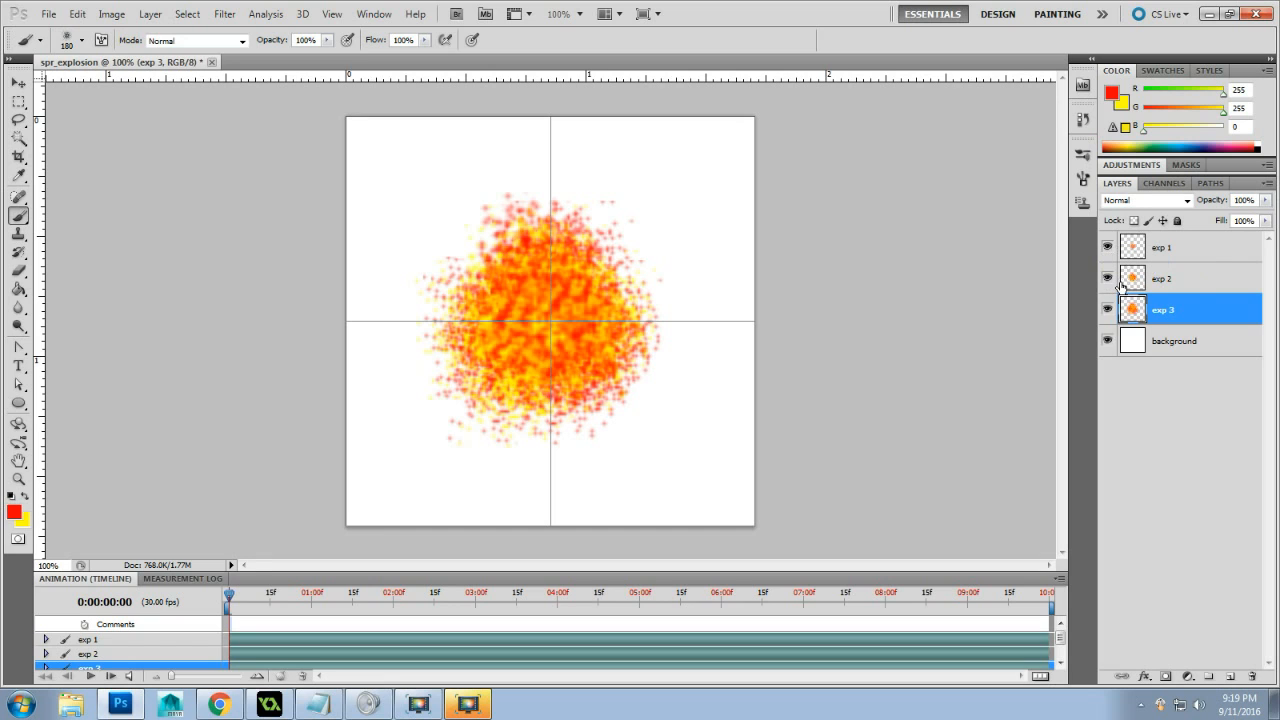
mouse_move(1119, 287)
left_mouse_down()
mouse_move(1060, 285)
mouse_move(1117, 308)
left_mouse_up()
left_click(1107, 279)
left_click(1106, 248)
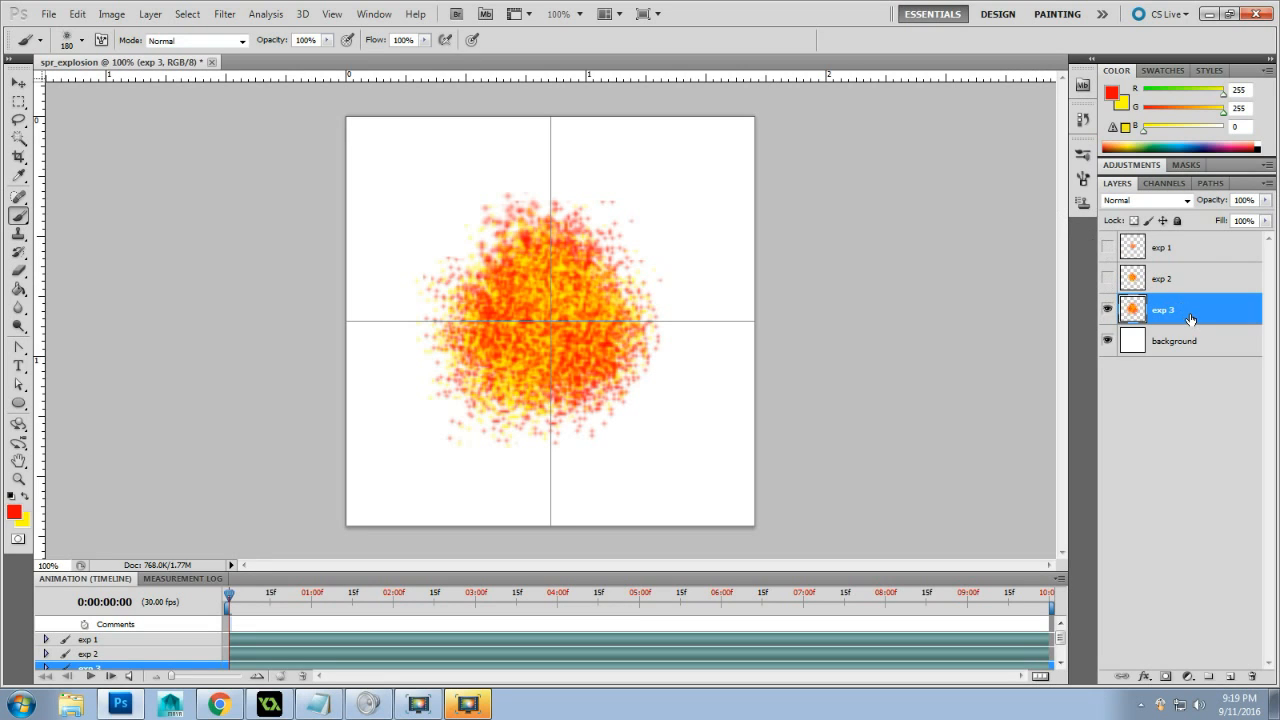
Duplicate the exp 3 layer beneath the original, hide exp 3 and rename the copy exp 4
left_click_drag(1191, 316, 1191, 327, "alt")
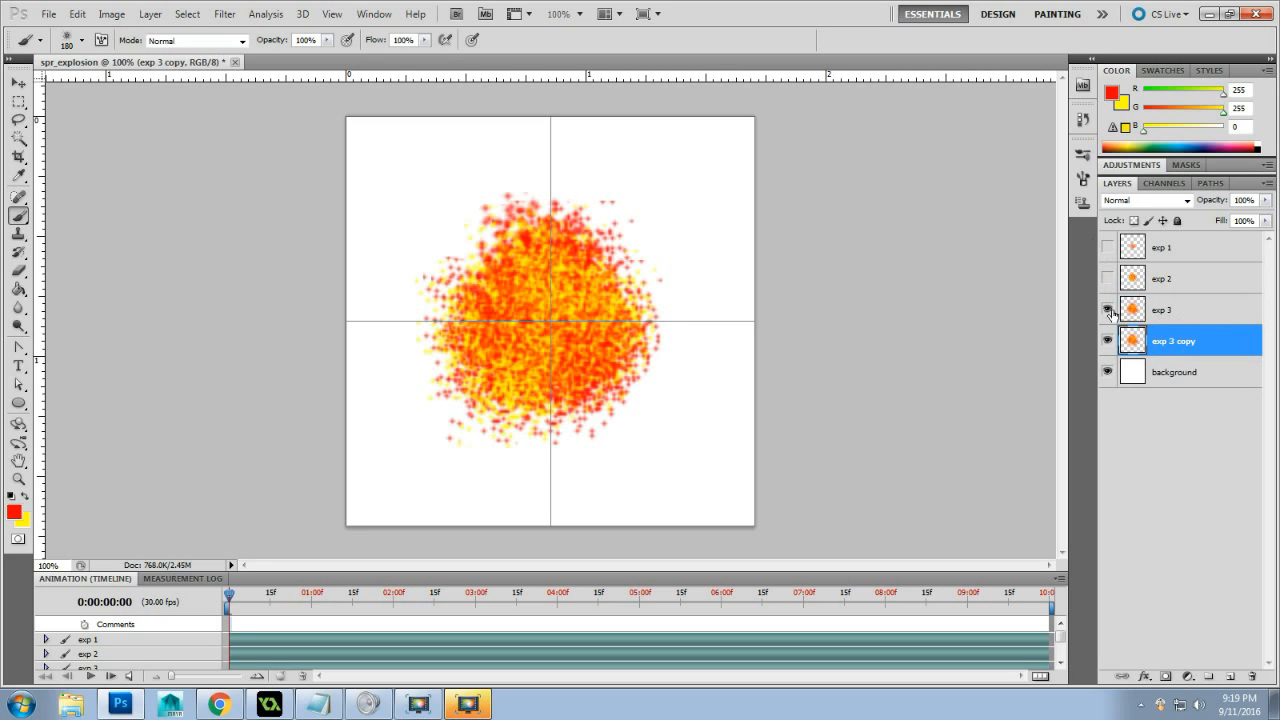
left_click(1107, 310)
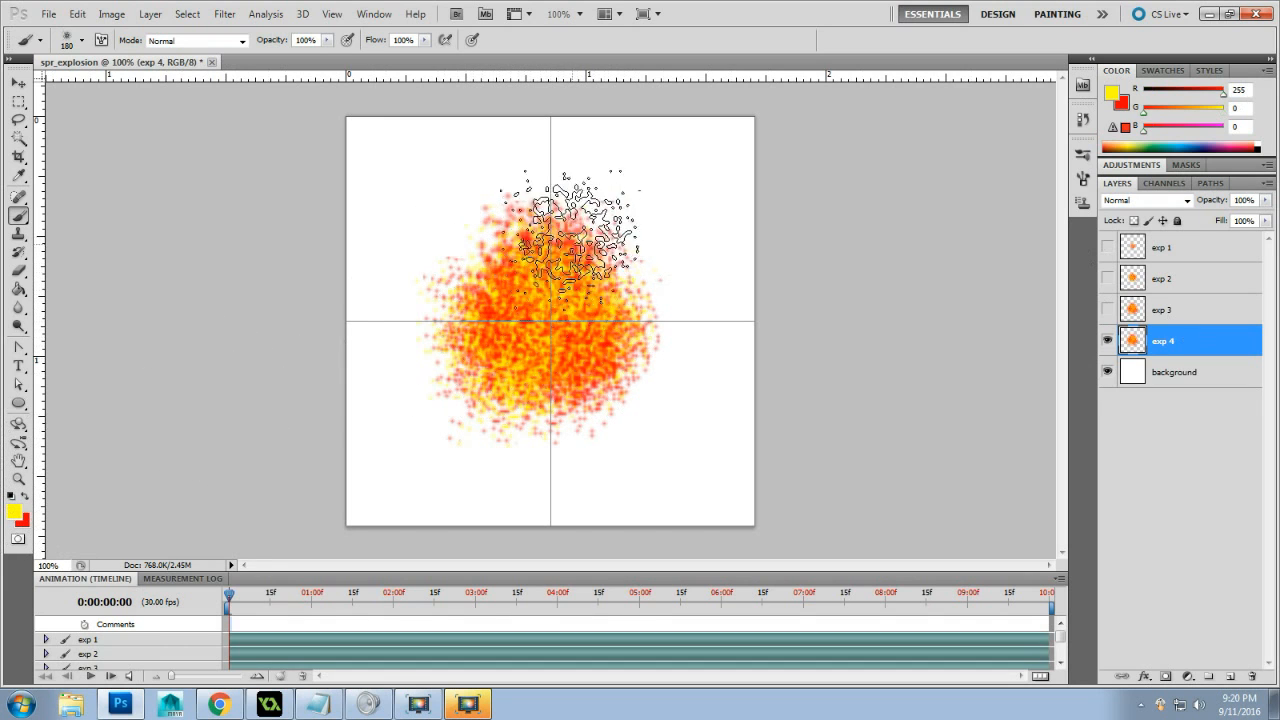
Enlarge the exp 4 burst with yellow spatter around its outer edge and paint red spatter patches over it
left_click_drag(548, 215, 493, 264)
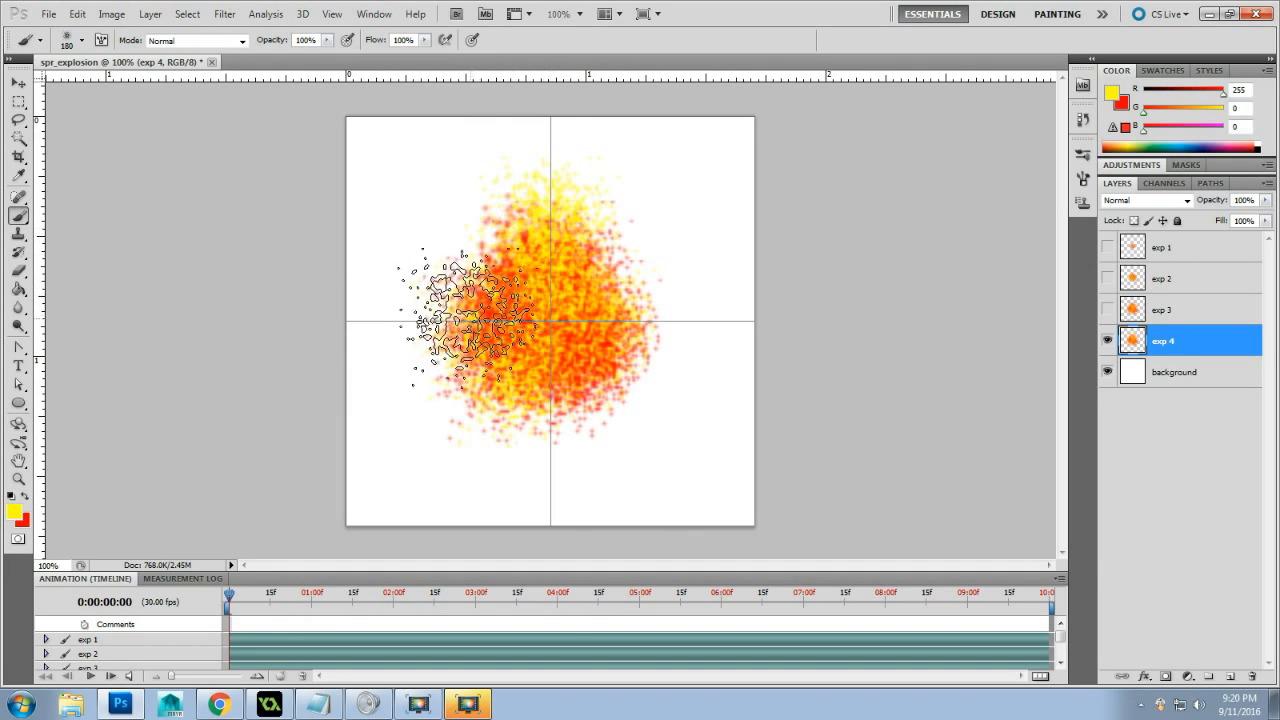
mouse_move(586, 457)
left_mouse_down()
mouse_move(664, 368)
mouse_move(636, 388)
left_mouse_up()
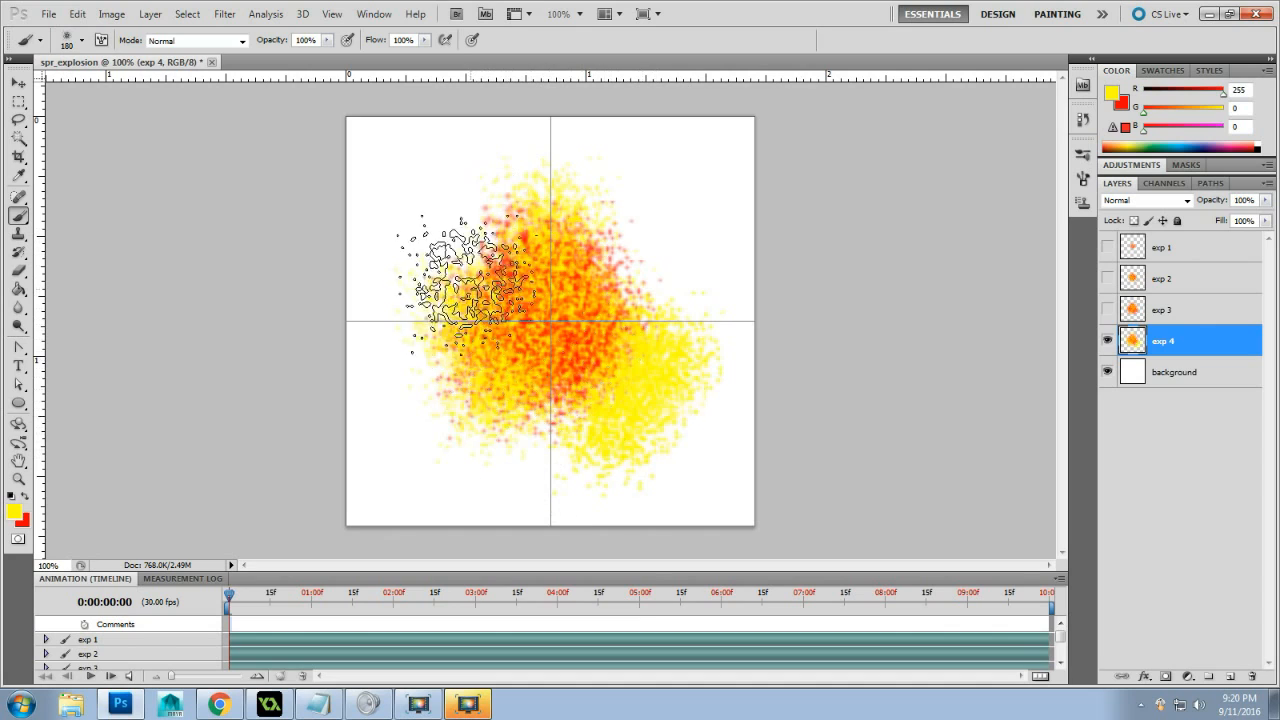
mouse_move(450, 302)
left_mouse_down()
mouse_move(430, 320)
mouse_move(460, 350)
left_mouse_up()
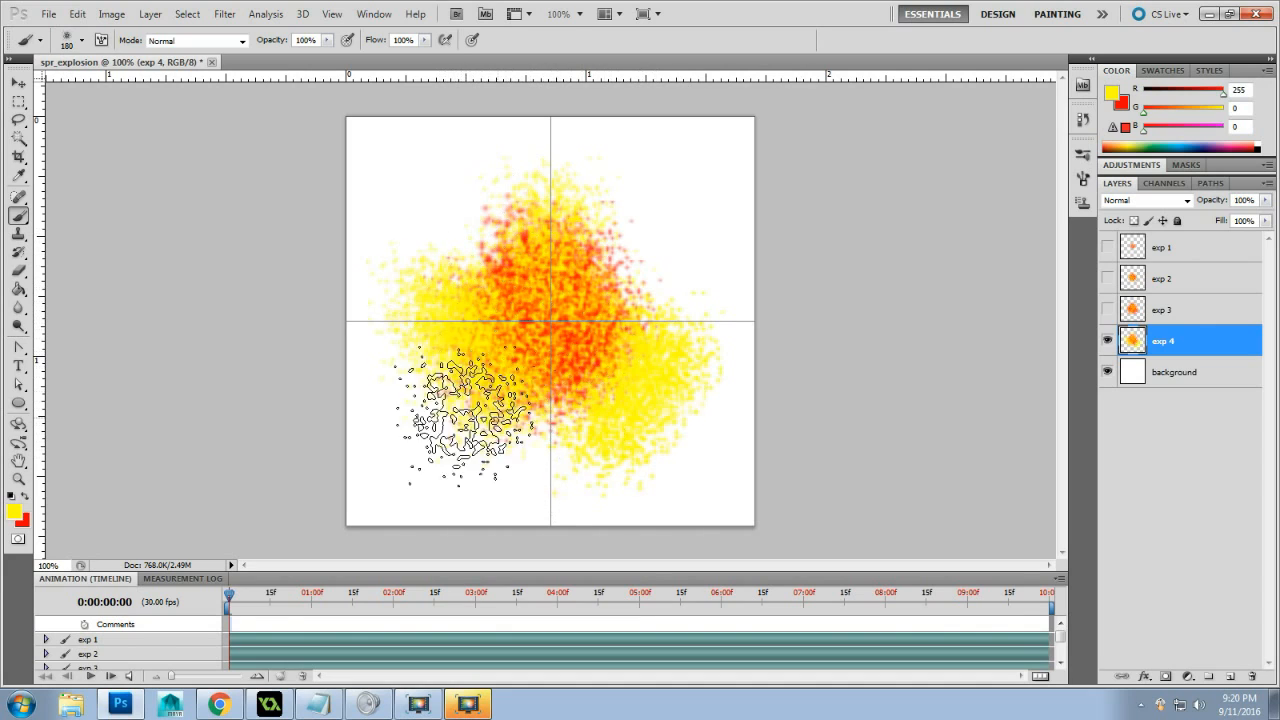
key("ctrl+z")
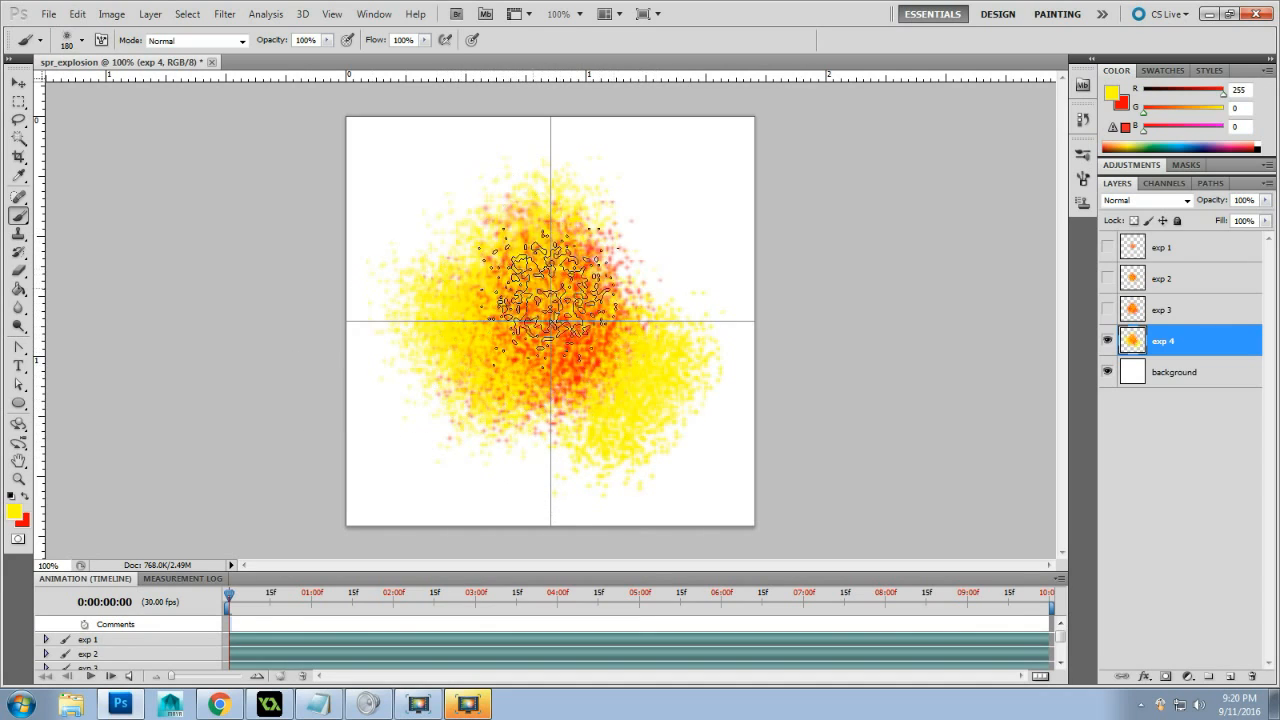
left_click(432, 408)
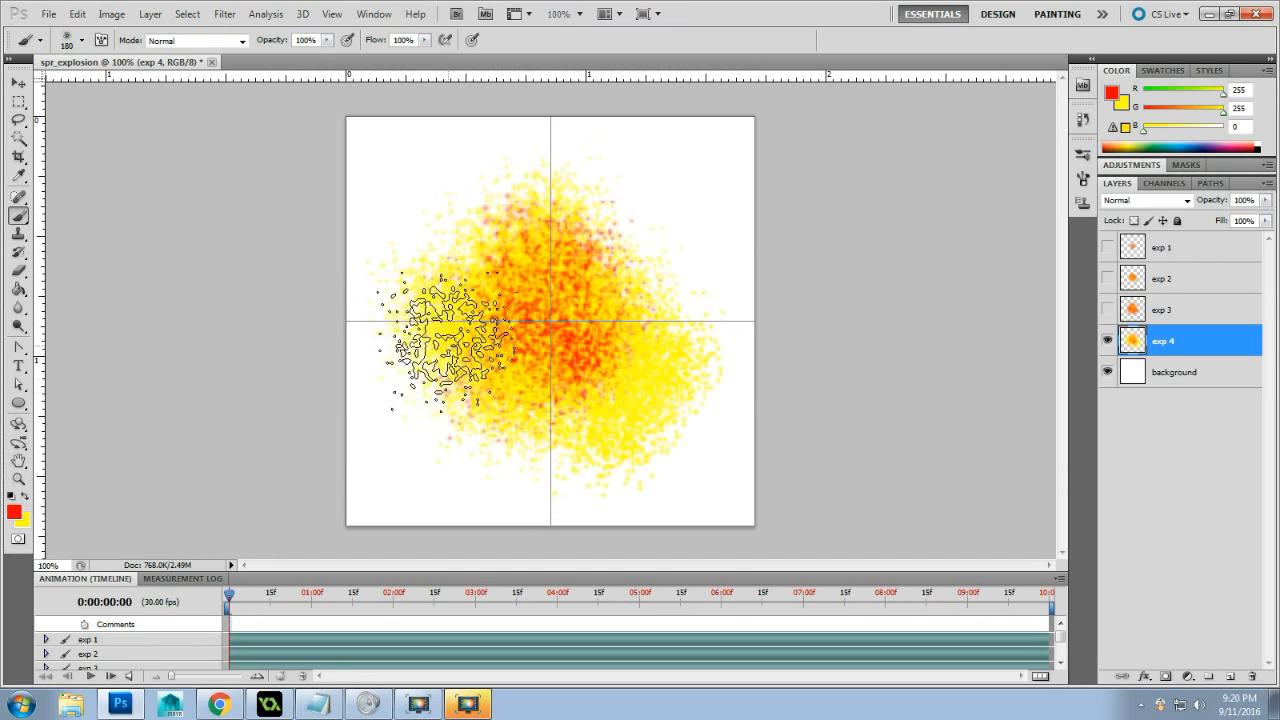
mouse_move(545, 420)
left_mouse_down()
mouse_move(645, 390)
mouse_move(652, 372)
mouse_move(545, 300)
left_mouse_up()
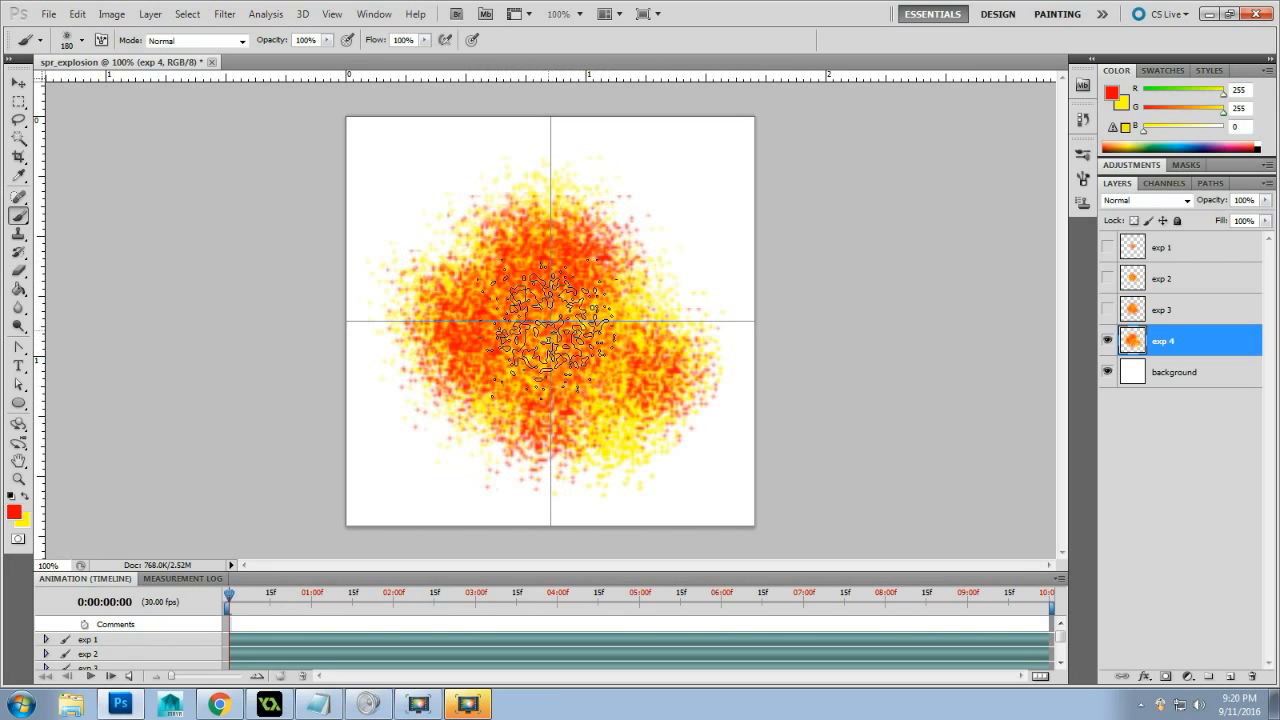
Erase a round hole in the center of the exp 4 burst using the 46 px spatter eraser preset at 100 px
left_click(15, 272)
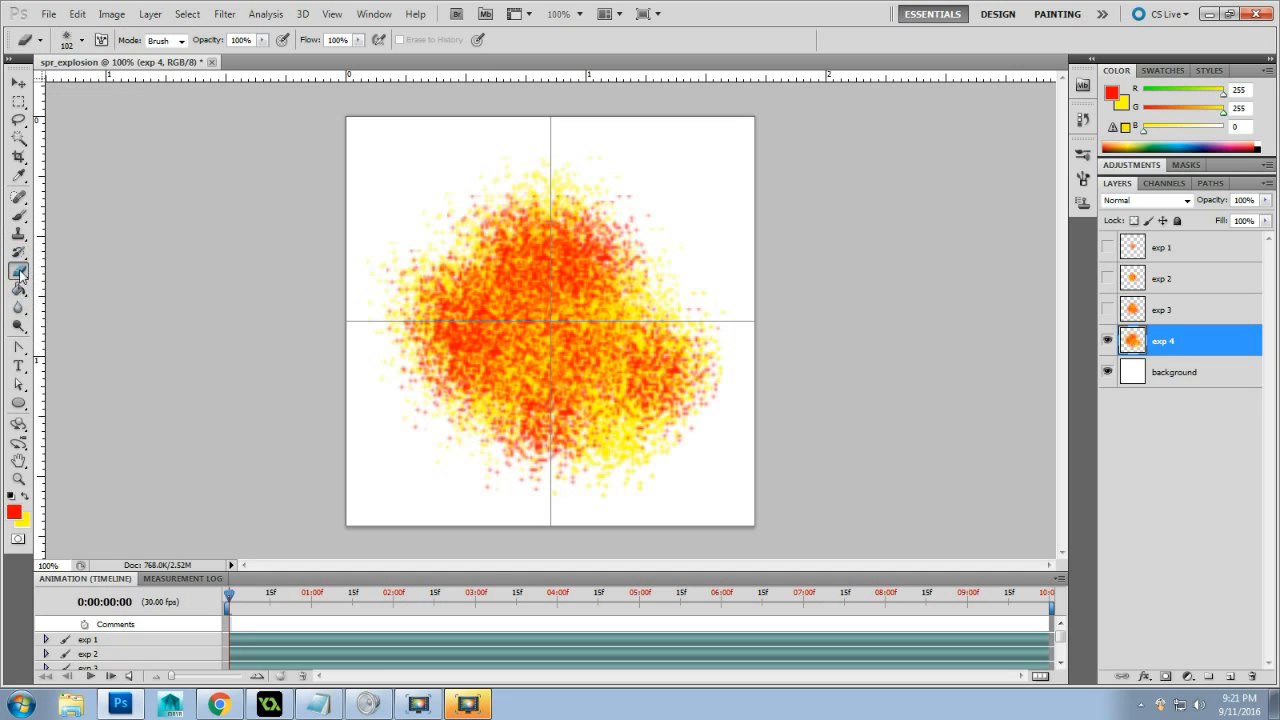
right_click(557, 318)
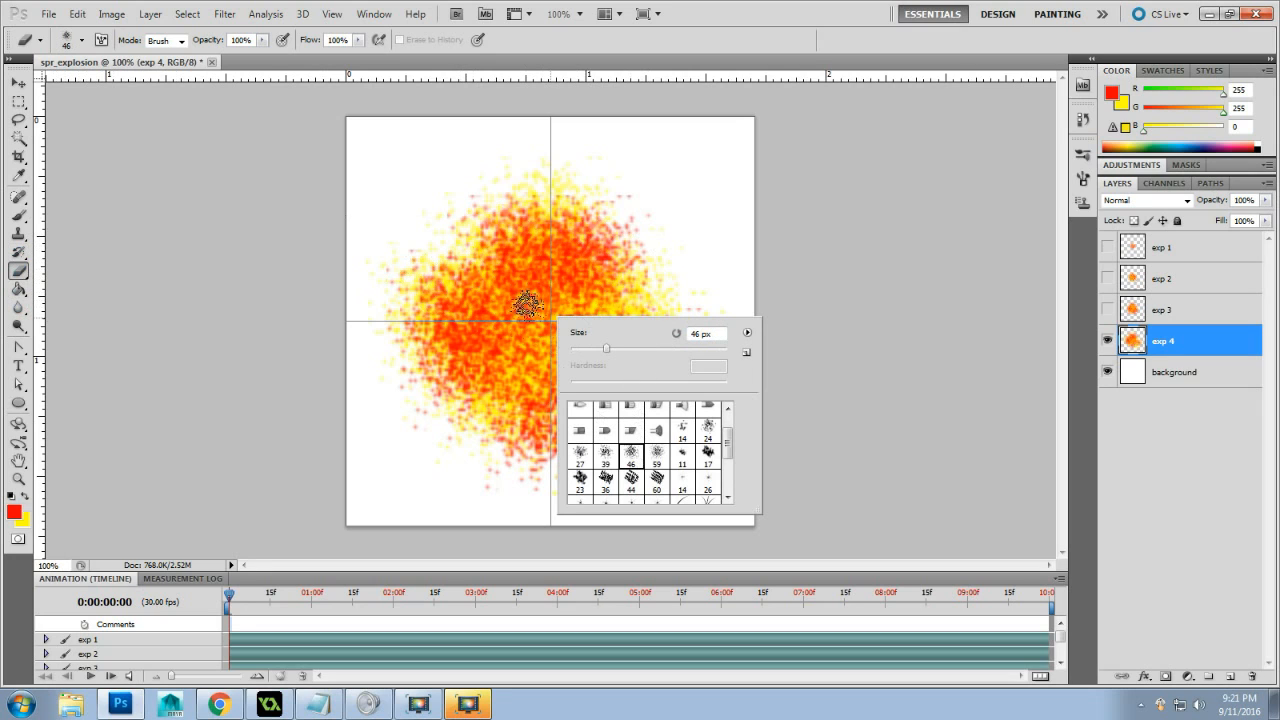
left_click_drag(639, 344, 648, 350)
key("Return")
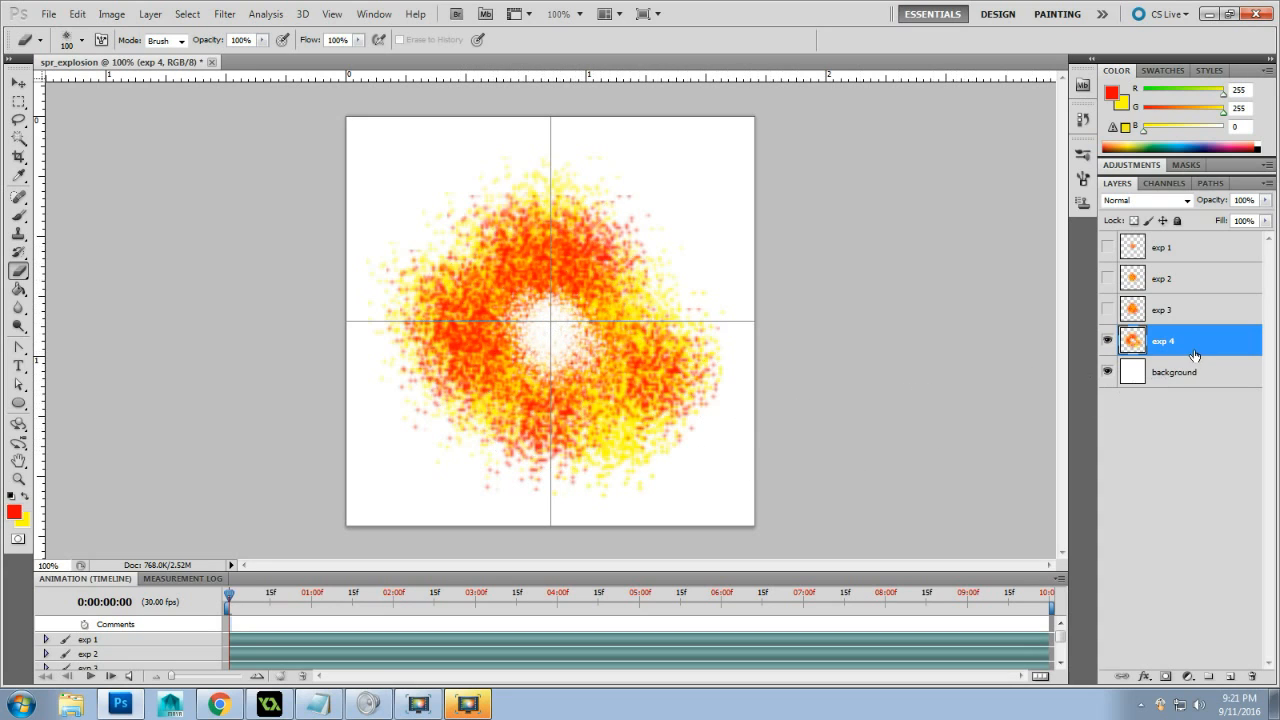
Duplicate the exp 4 layer beneath the original, hide exp 4 and rename the copy exp 5
left_click_drag(1204, 351, 1210, 358)
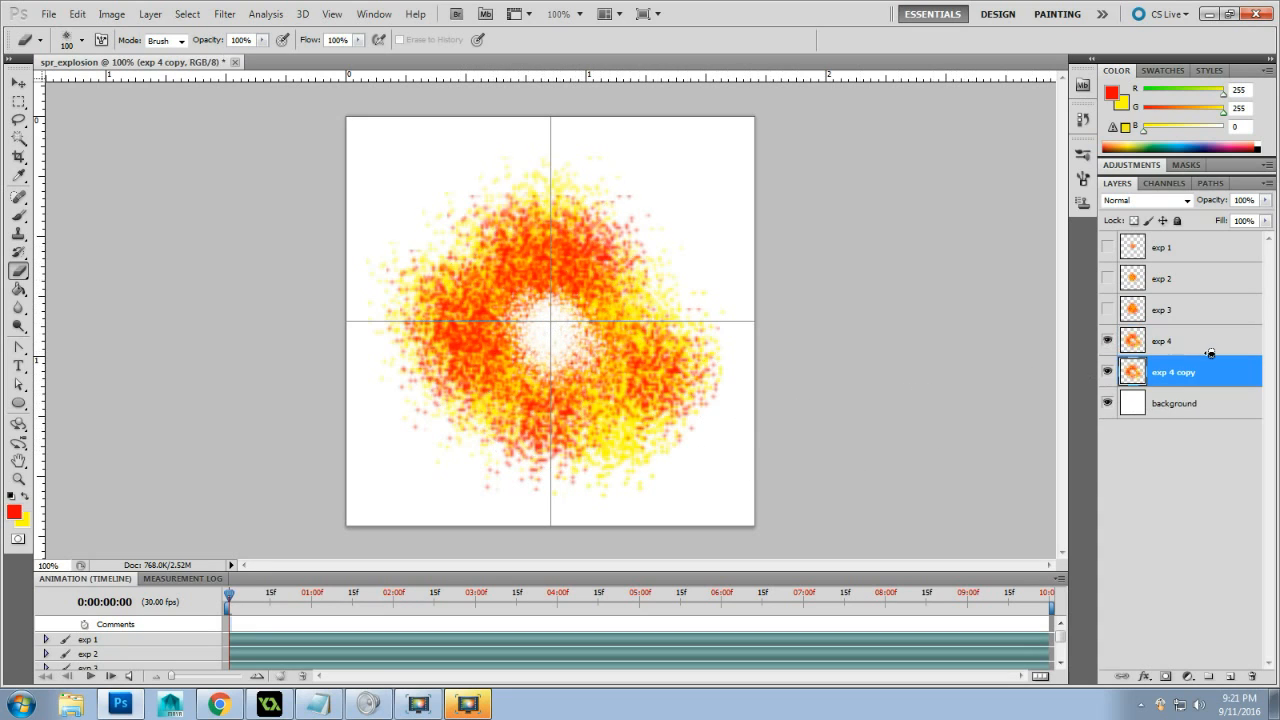
left_click(1107, 342)
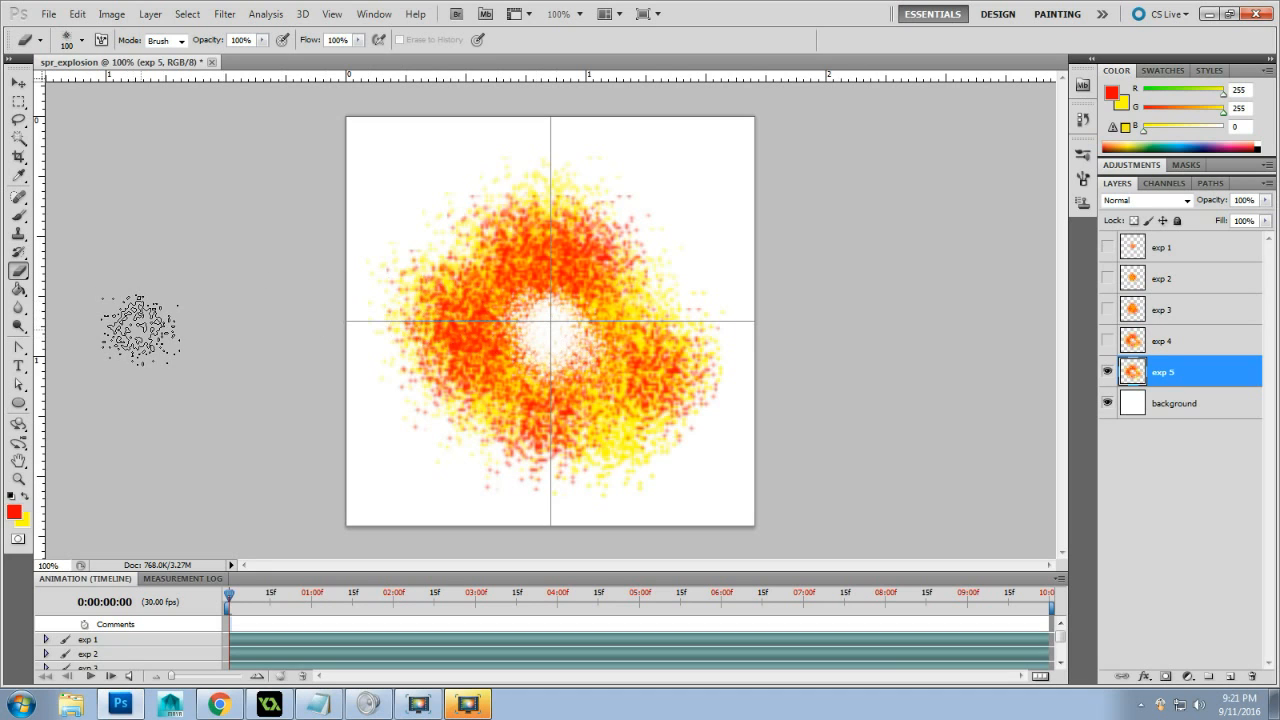
Widen the exp 5 burst toward the canvas edges with red brush spatter, undoing the solid red patch in the upper-right corner
left_click(18, 216)
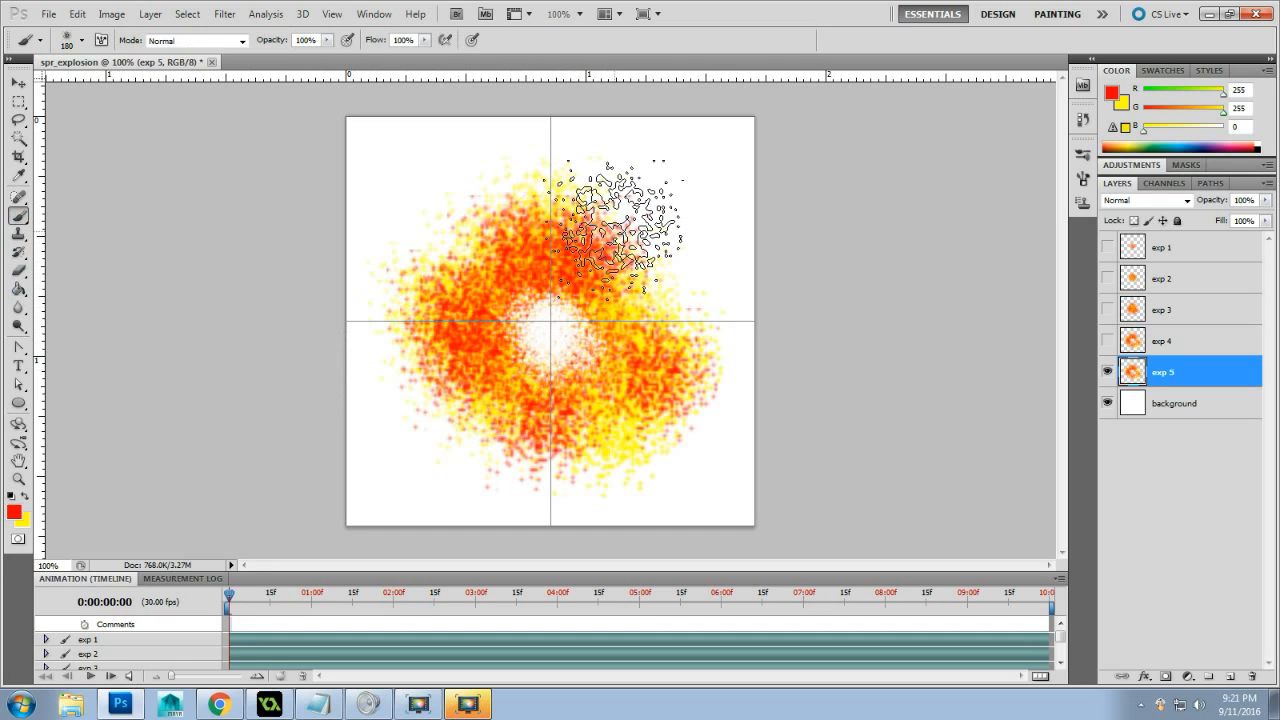
left_click(616, 229)
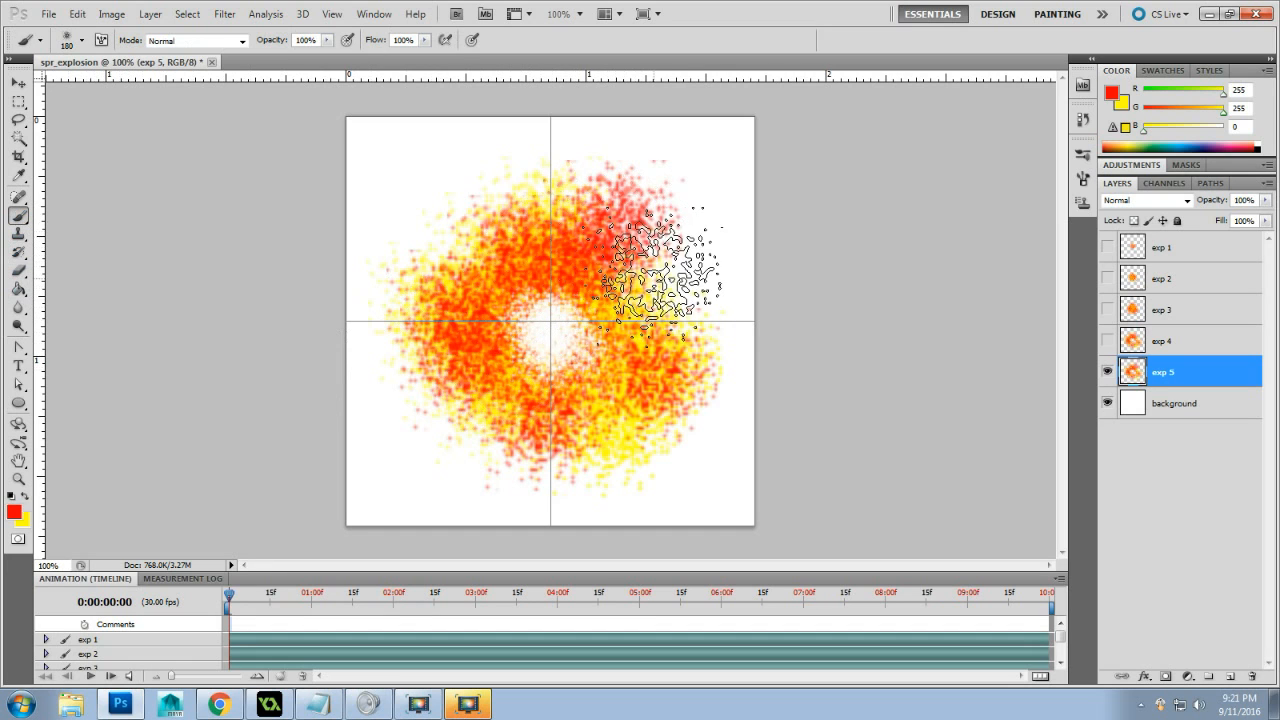
left_click(657, 266)
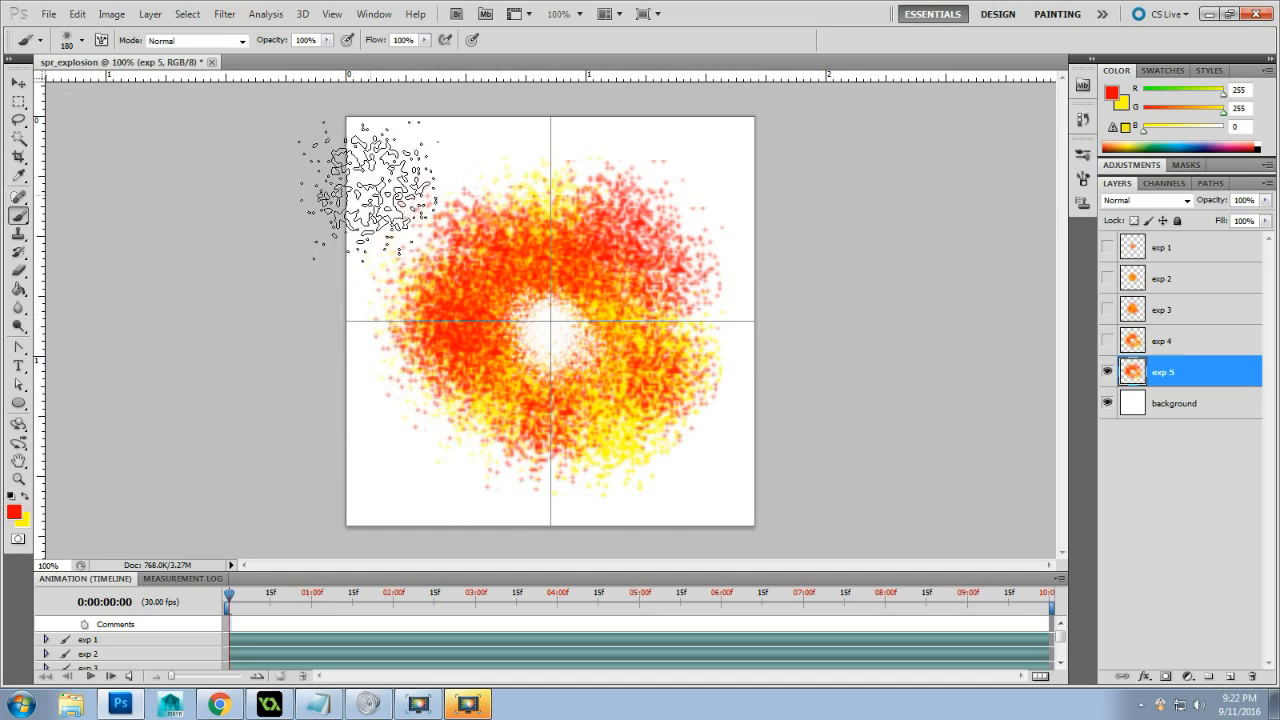
mouse_move(365, 340)
left_mouse_down()
mouse_move(462, 445)
mouse_move(500, 435)
mouse_move(470, 448)
mouse_move(447, 439)
mouse_move(530, 460)
mouse_move(692, 441)
mouse_move(612, 465)
mouse_move(567, 460)
mouse_move(660, 437)
mouse_move(655, 448)
mouse_move(677, 388)
mouse_move(670, 275)
mouse_move(587, 190)
mouse_move(550, 185)
mouse_move(450, 250)
mouse_move(447, 215)
mouse_move(487, 195)
mouse_move(425, 305)
mouse_move(480, 445)
mouse_move(530, 465)
mouse_move(685, 315)
mouse_move(742, 188)
left_mouse_up()
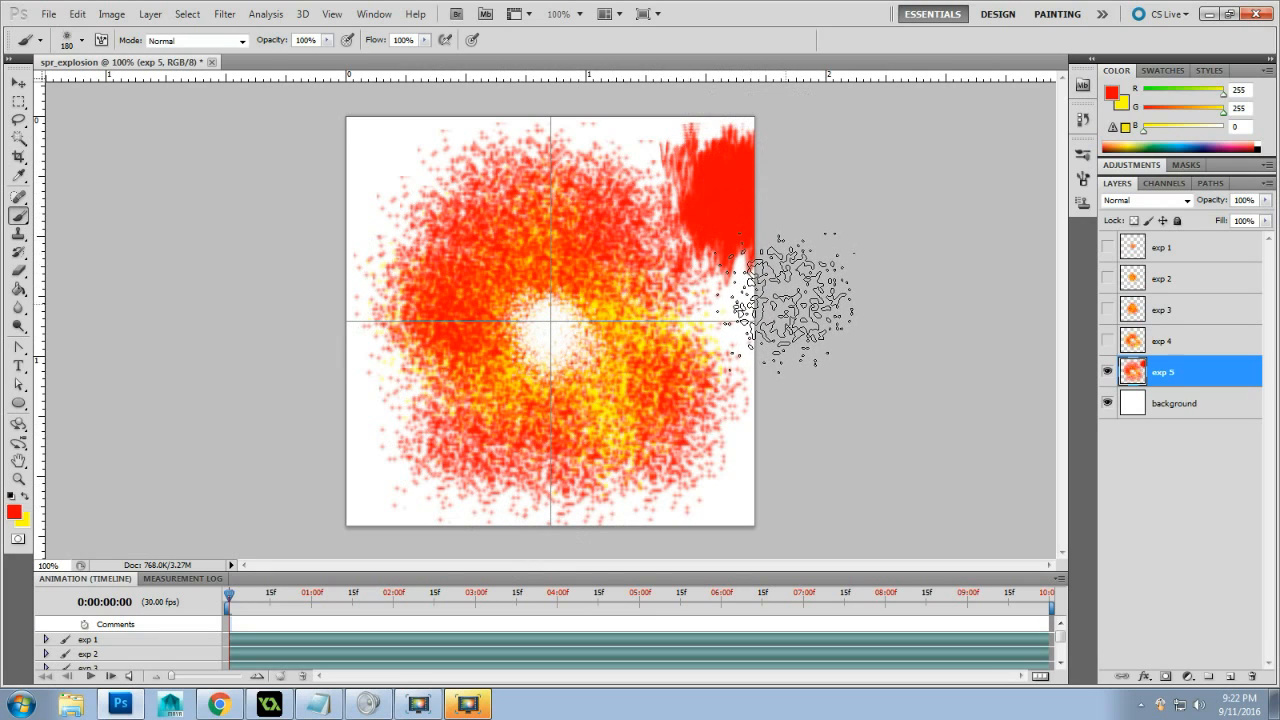
key("ctrl+z")
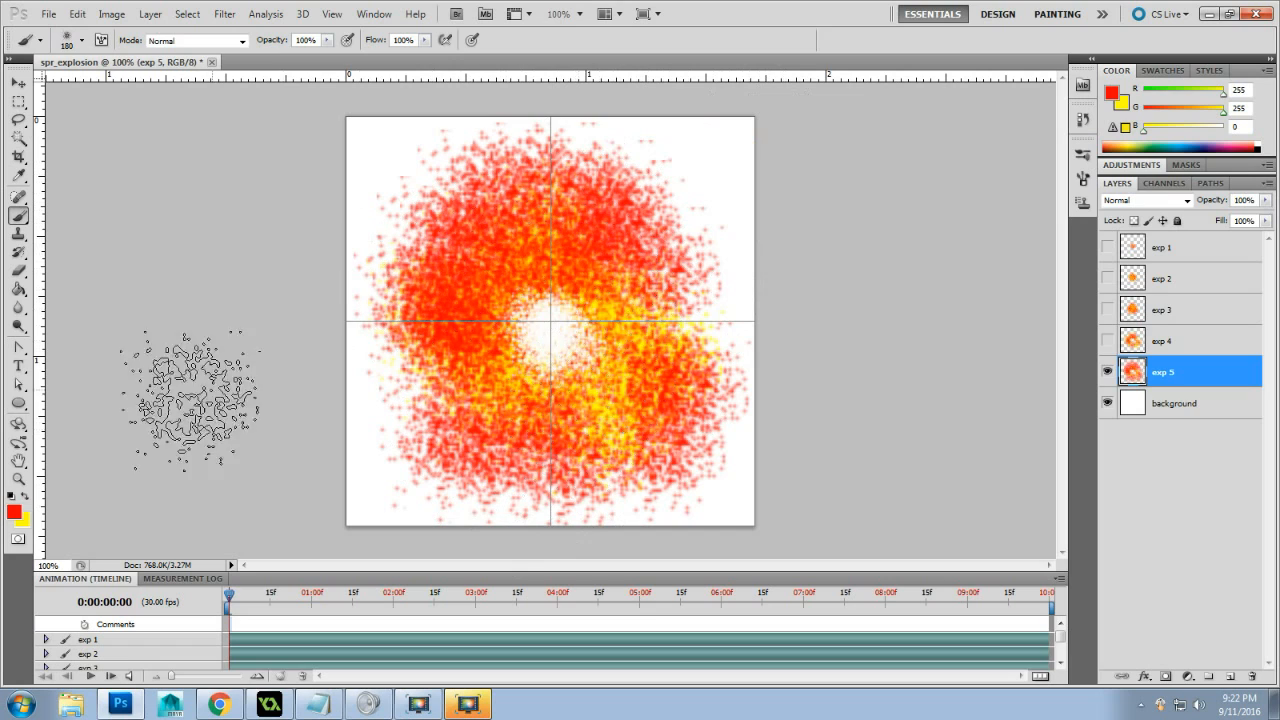
Paint yellow spatter over the exp 5 ring and add red spatter along its lower part to mix the colors
left_click(25, 496)
mouse_move(490, 215)
left_mouse_down()
mouse_move(452, 295)
mouse_move(495, 205)
mouse_move(508, 205)
mouse_move(472, 210)
mouse_move(570, 195)
mouse_move(635, 295)
mouse_move(652, 420)
mouse_move(535, 460)
mouse_move(475, 445)
mouse_move(440, 395)
mouse_move(545, 455)
mouse_move(635, 440)
mouse_move(680, 395)
mouse_move(635, 440)
mouse_move(575, 450)
mouse_move(630, 425)
mouse_move(680, 345)
left_mouse_up()
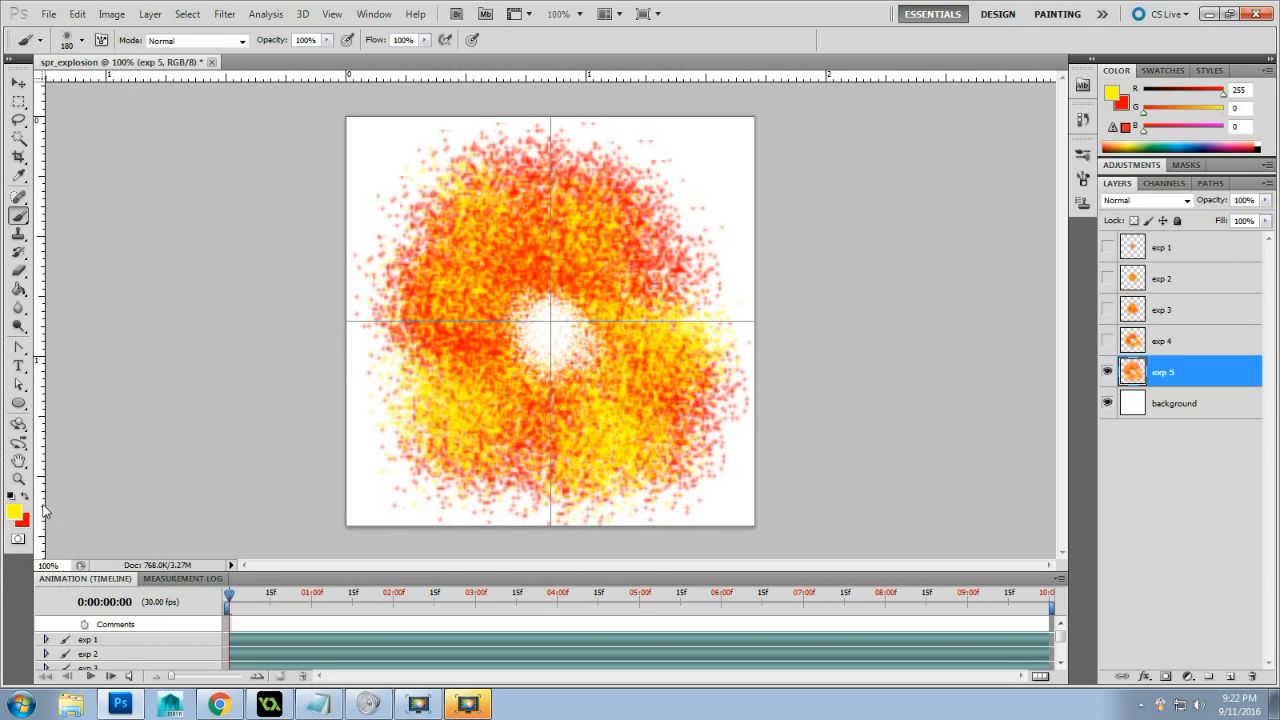
mouse_move(462, 425)
left_mouse_down()
mouse_move(480, 440)
mouse_move(670, 405)
mouse_move(660, 420)
left_mouse_up()
left_click(592, 443)
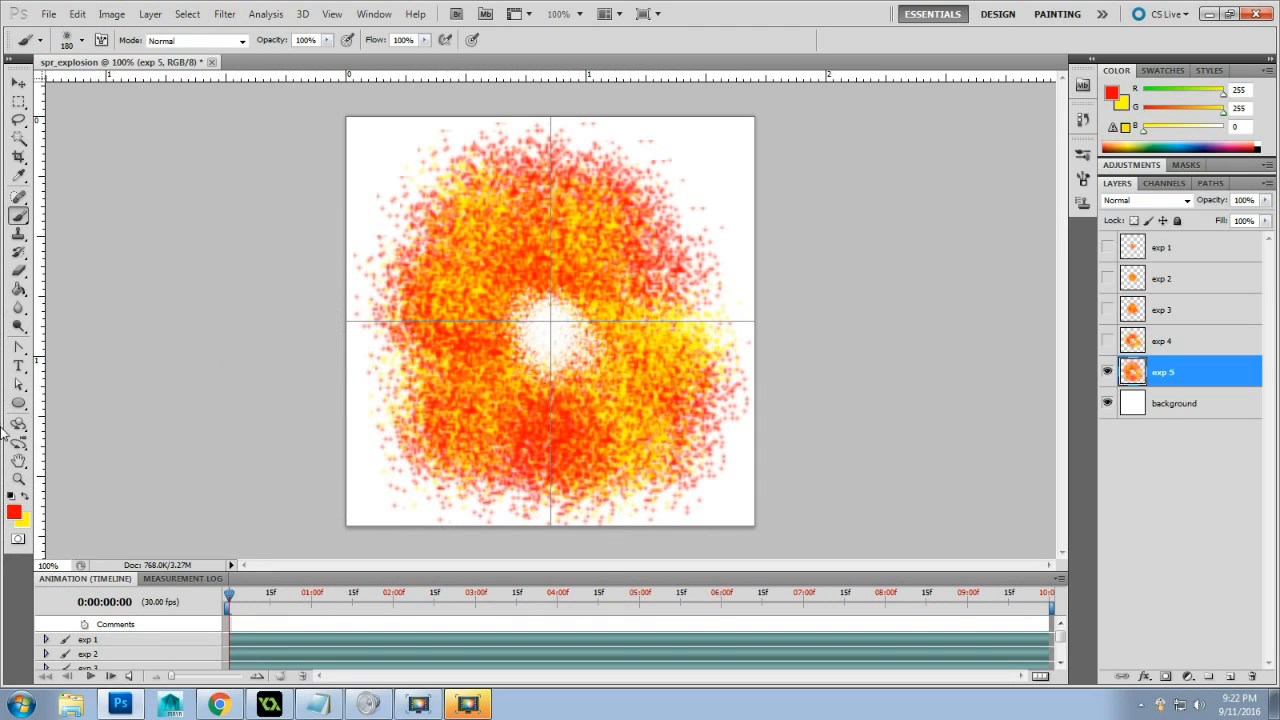
Erase the exp 5 center into a larger irregular hole and cut notches into the burst's outer edge with the 100 px spatter eraser
left_click(18, 270)
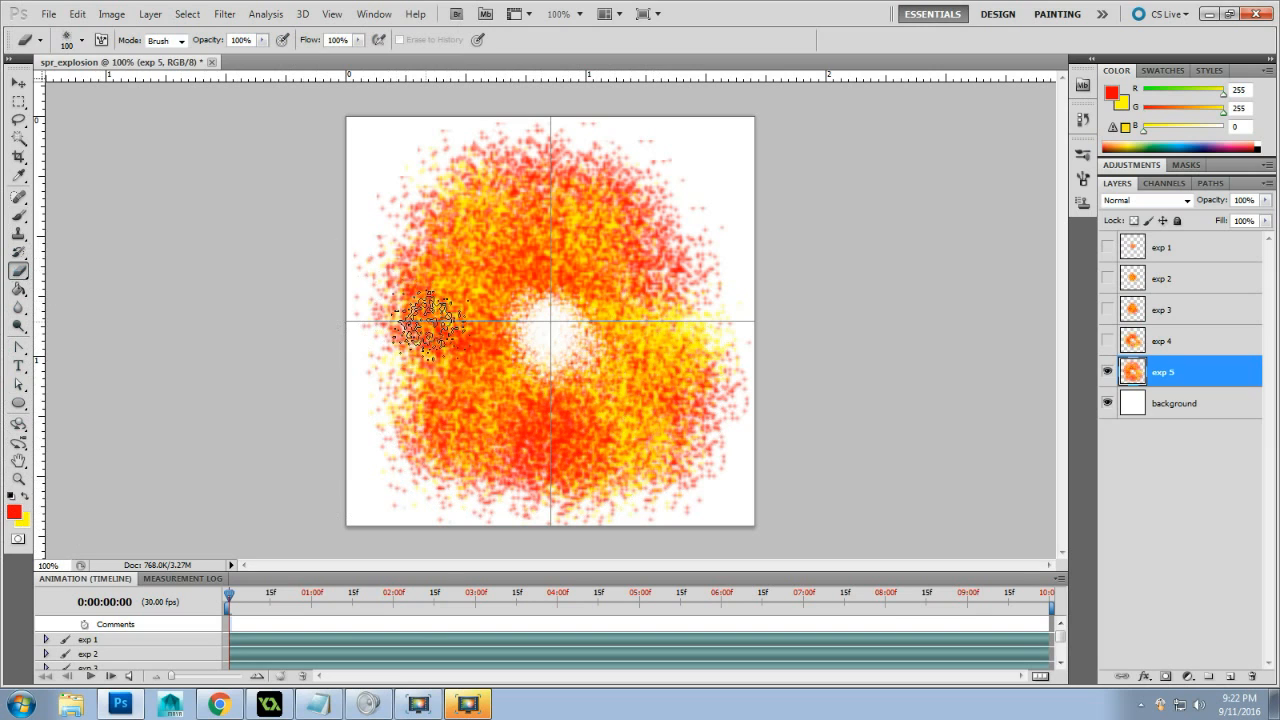
left_click_drag(515, 330, 550, 328)
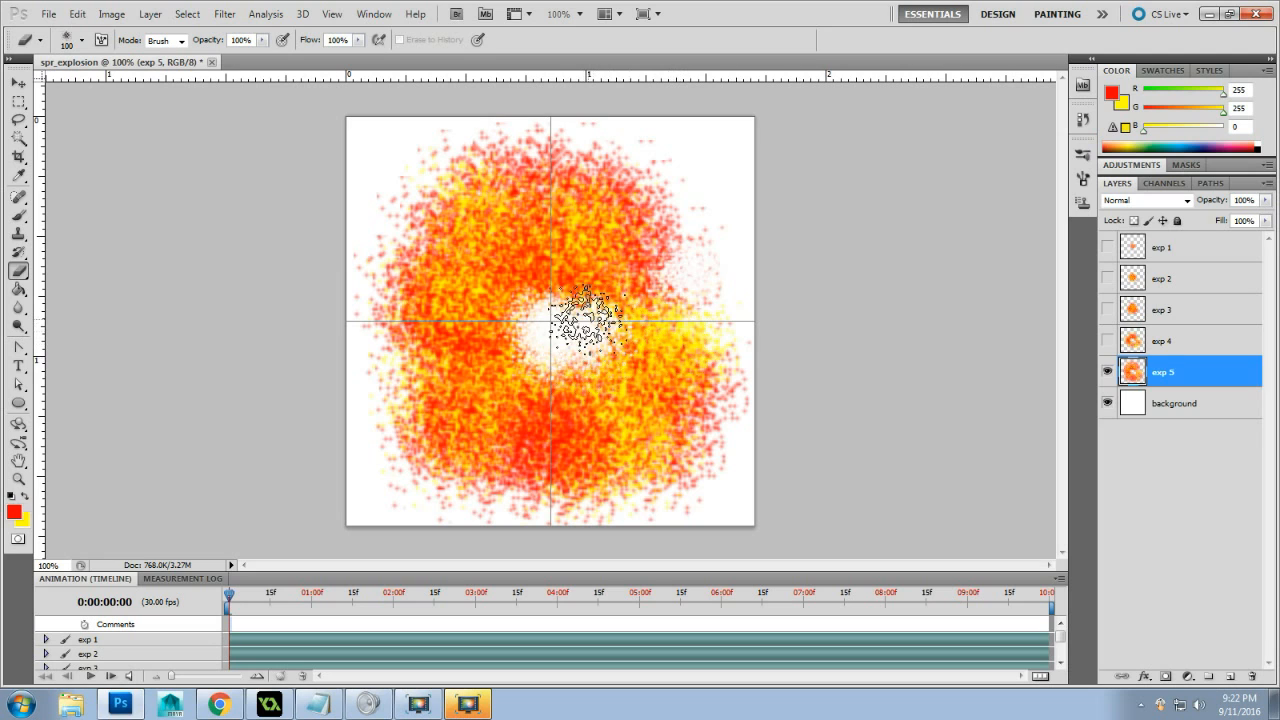
mouse_move(587, 318)
left_mouse_down()
mouse_move(563, 355)
mouse_move(533, 296)
mouse_move(519, 318)
mouse_move(521, 296)
mouse_move(515, 338)
mouse_move(505, 318)
mouse_move(523, 385)
mouse_move(578, 375)
mouse_move(615, 345)
mouse_move(618, 320)
mouse_move(578, 310)
mouse_move(533, 256)
left_mouse_up()
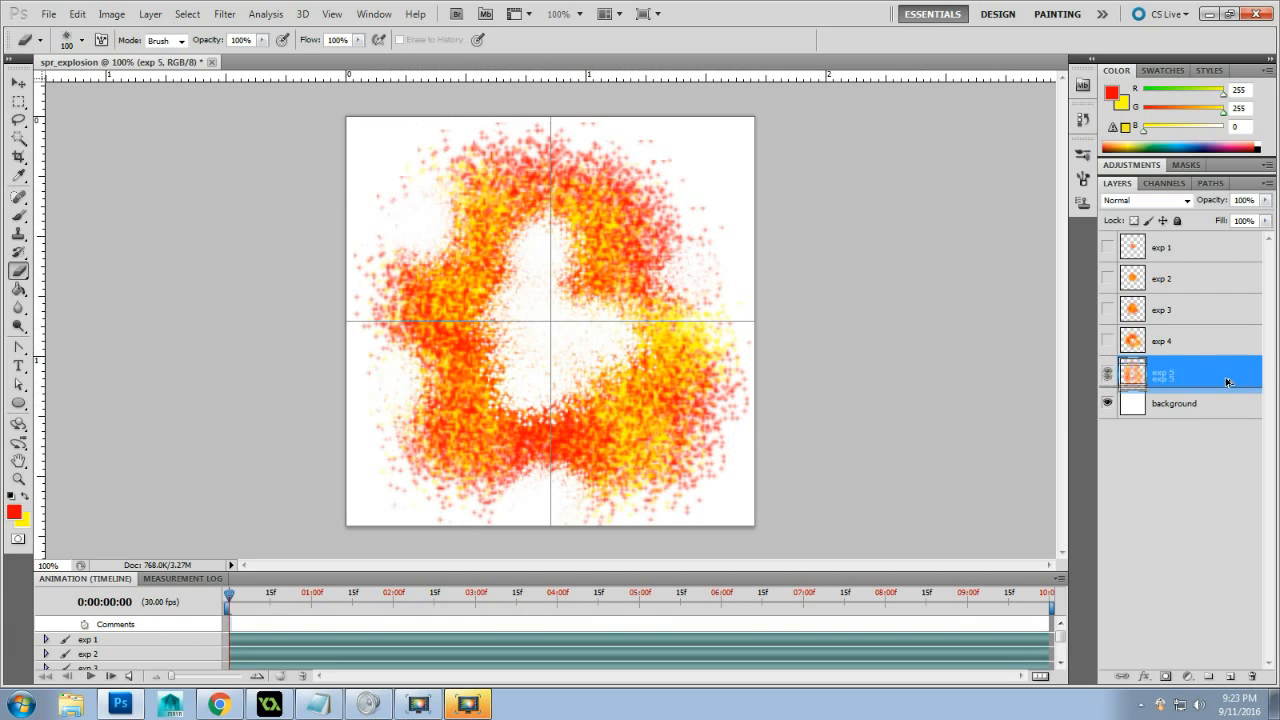
Duplicate the exp 5 layer beneath the original, hide exp 5 and rename the copy exp 6
left_click_drag(1228, 382, 1226, 388)
left_click(1107, 372)
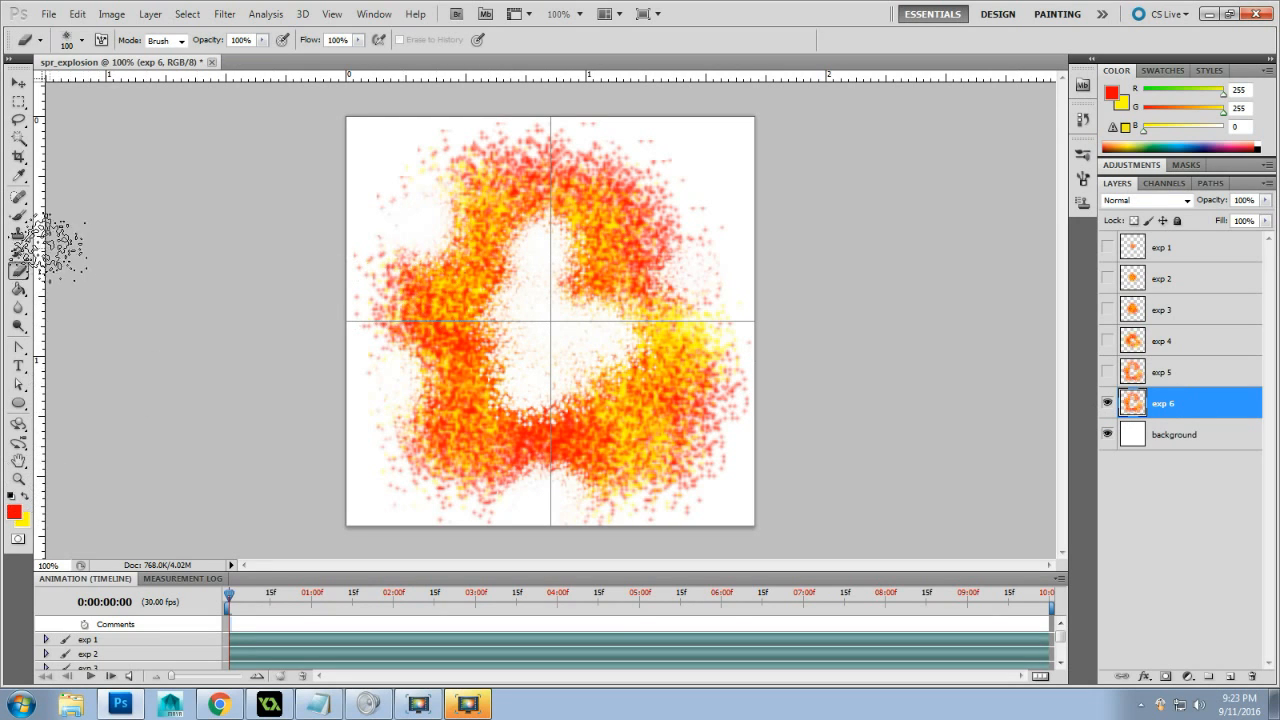
Extend the exp 6 burst to the canvas edges with red brush spatter and cover the ring with yellow spatter
left_click(18, 217)
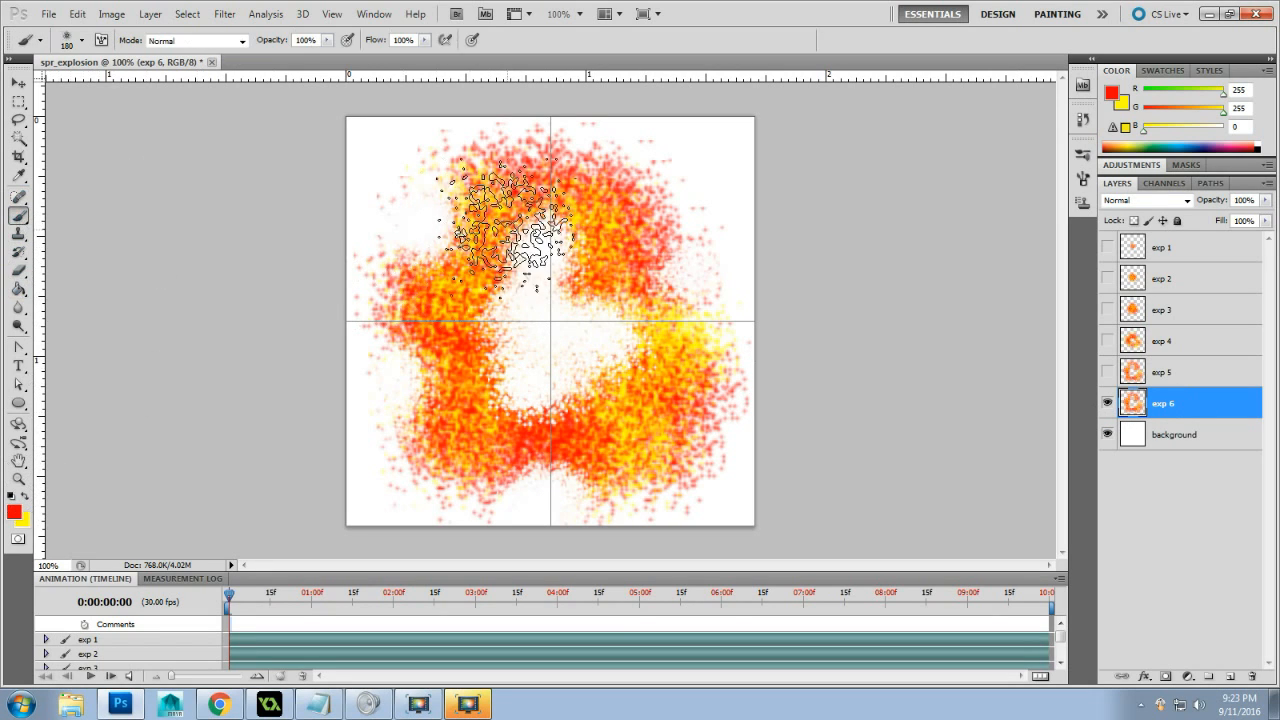
mouse_move(426, 225)
left_mouse_down()
mouse_move(418, 265)
mouse_move(420, 202)
mouse_move(443, 177)
mouse_move(405, 185)
mouse_move(445, 205)
mouse_move(495, 170)
mouse_move(586, 149)
mouse_move(671, 177)
mouse_move(700, 350)
mouse_move(705, 330)
mouse_move(680, 490)
mouse_move(548, 485)
mouse_move(671, 546)
mouse_move(400, 471)
mouse_move(408, 486)
mouse_move(386, 429)
mouse_move(405, 395)
mouse_move(386, 343)
mouse_move(329, 386)
left_mouse_up()
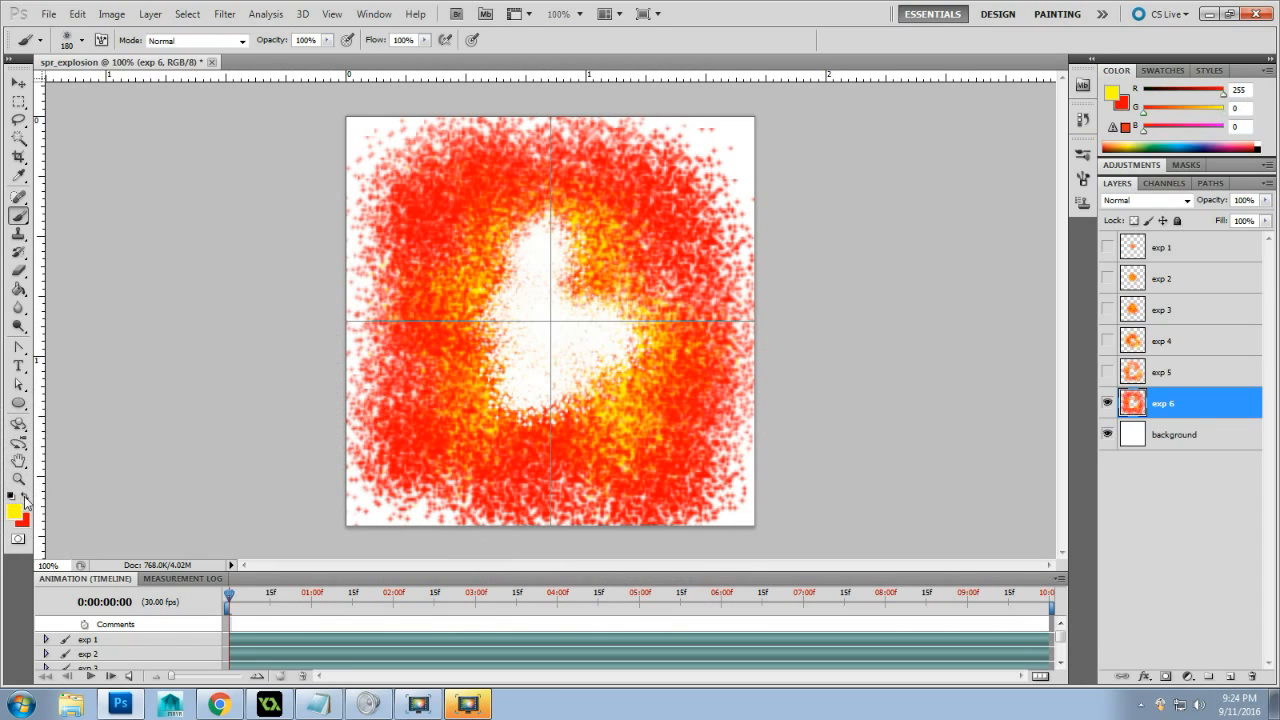
mouse_move(523, 434)
left_mouse_down()
mouse_move(414, 443)
mouse_move(500, 480)
mouse_move(612, 475)
mouse_move(684, 395)
mouse_move(692, 300)
mouse_move(680, 248)
mouse_move(638, 188)
mouse_move(465, 180)
mouse_move(430, 245)
mouse_move(425, 395)
mouse_move(400, 386)
mouse_move(414, 410)
left_mouse_up()
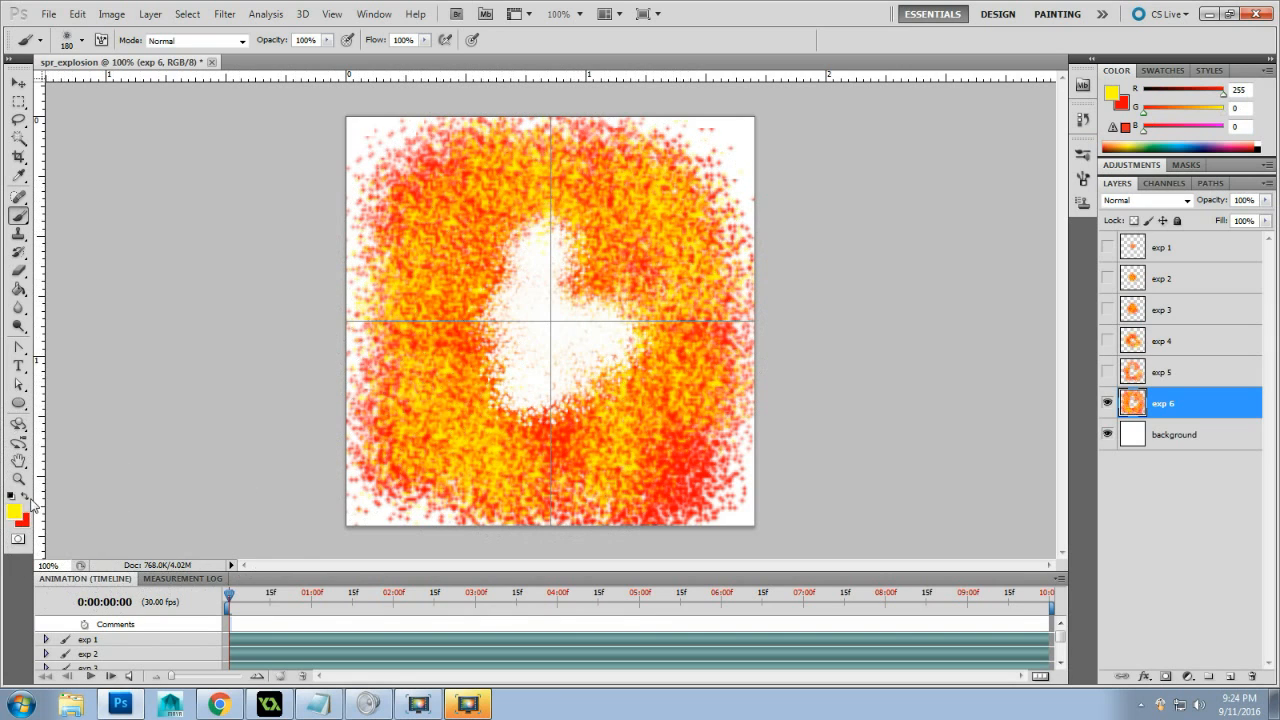
Add red spatter strokes down both sides of the exp 6 ring and blend yellow into its lower-right area
left_click(26, 495)
mouse_move(400, 457)
left_mouse_down()
mouse_move(466, 480)
mouse_move(423, 300)
mouse_move(425, 240)
left_mouse_up()
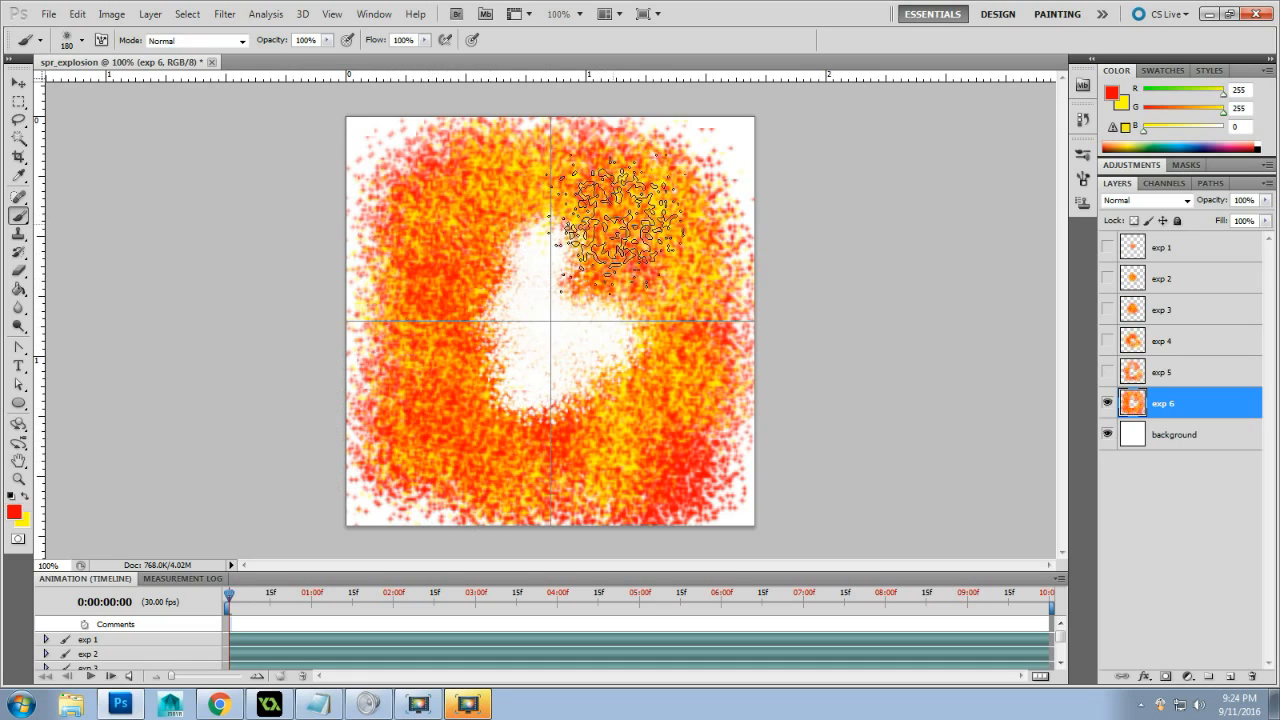
mouse_move(622, 222)
left_mouse_down()
mouse_move(661, 358)
mouse_move(631, 345)
mouse_move(656, 345)
mouse_move(681, 465)
mouse_move(686, 355)
mouse_move(671, 430)
mouse_move(616, 445)
mouse_move(660, 445)
left_mouse_up()
left_click(26, 495)
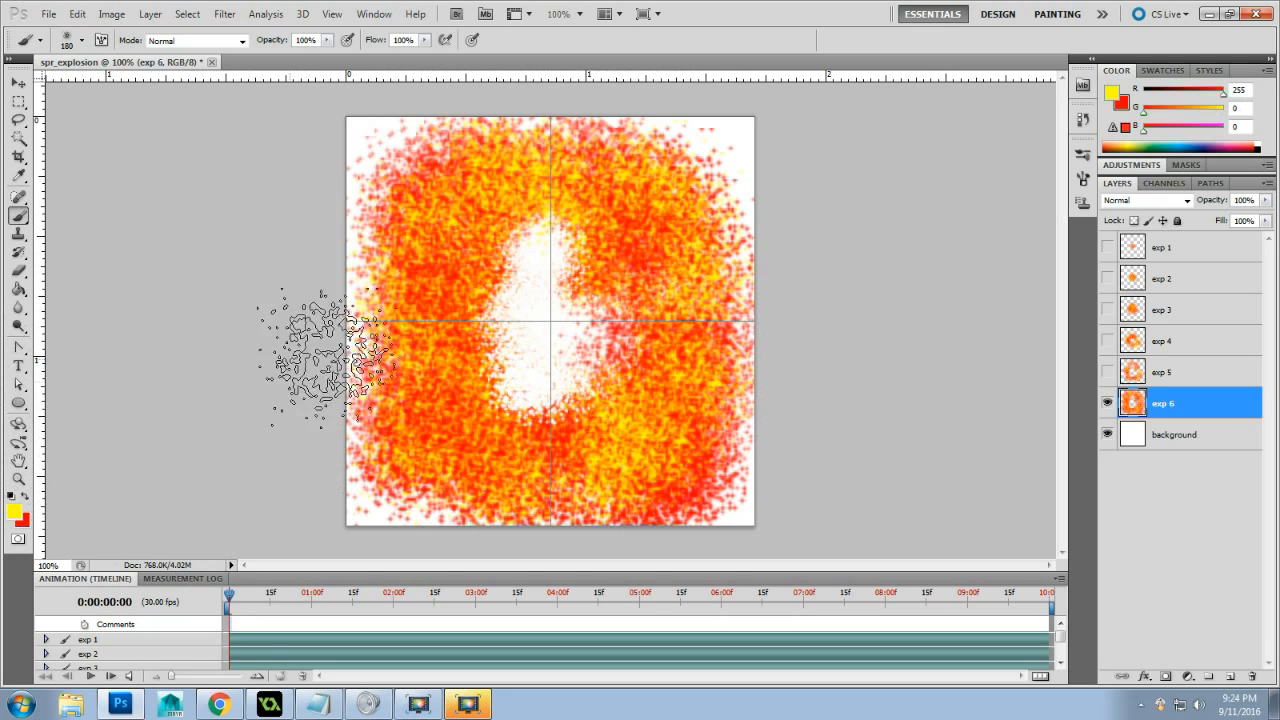
Erase notches along the outer edges of the exp 6 burst and widen its central hole with the spatter eraser
left_click(18, 270)
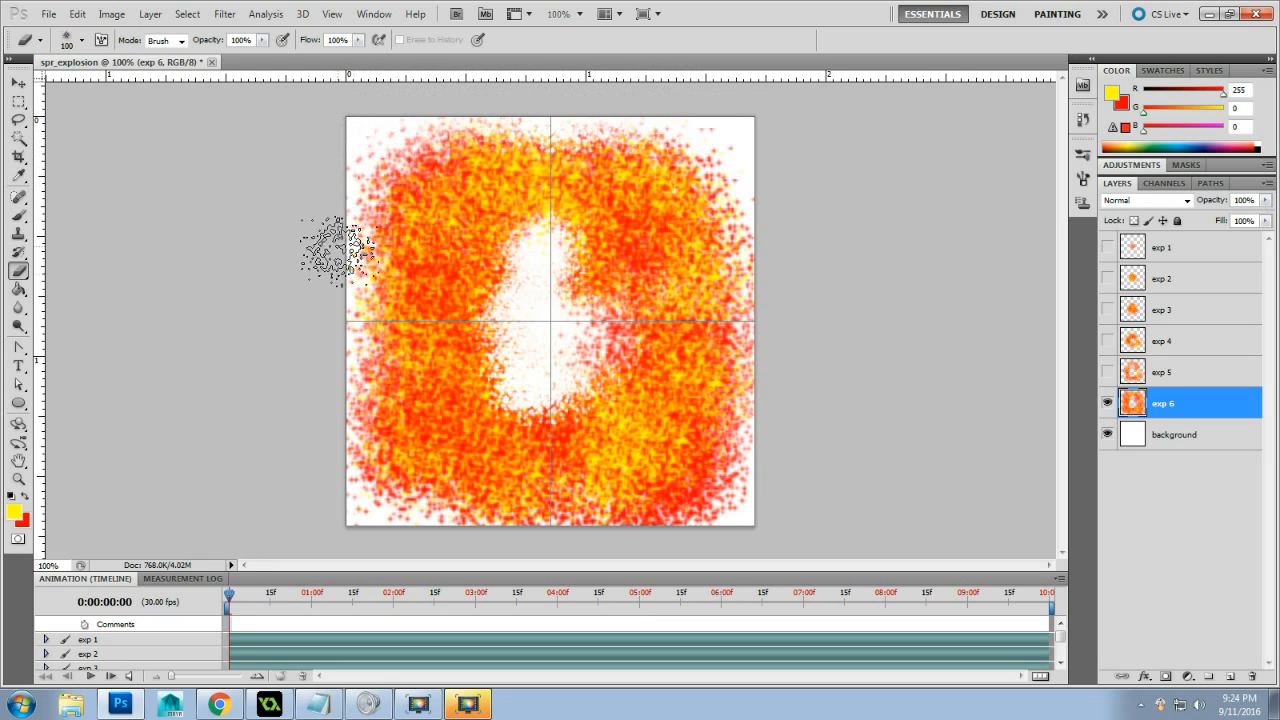
left_click(368, 293)
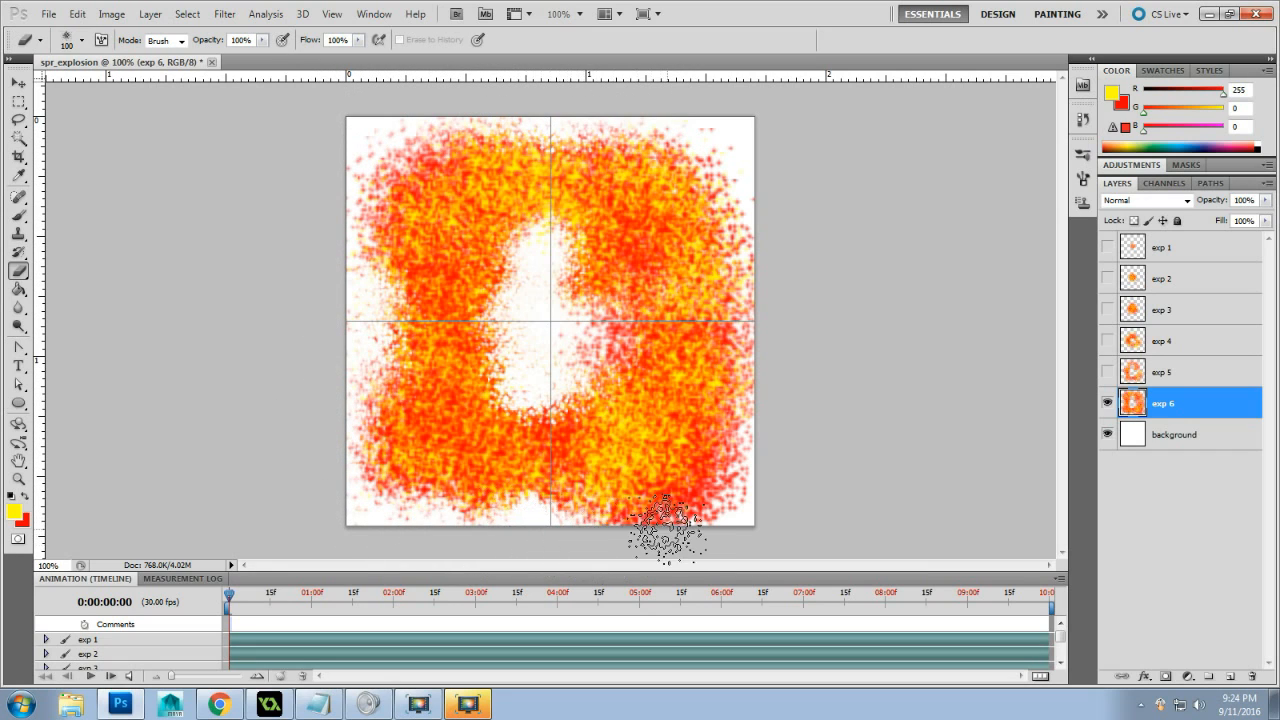
mouse_move(666, 527)
left_mouse_down()
mouse_move(725, 523)
mouse_move(713, 527)
mouse_move(736, 505)
mouse_move(751, 411)
left_mouse_up()
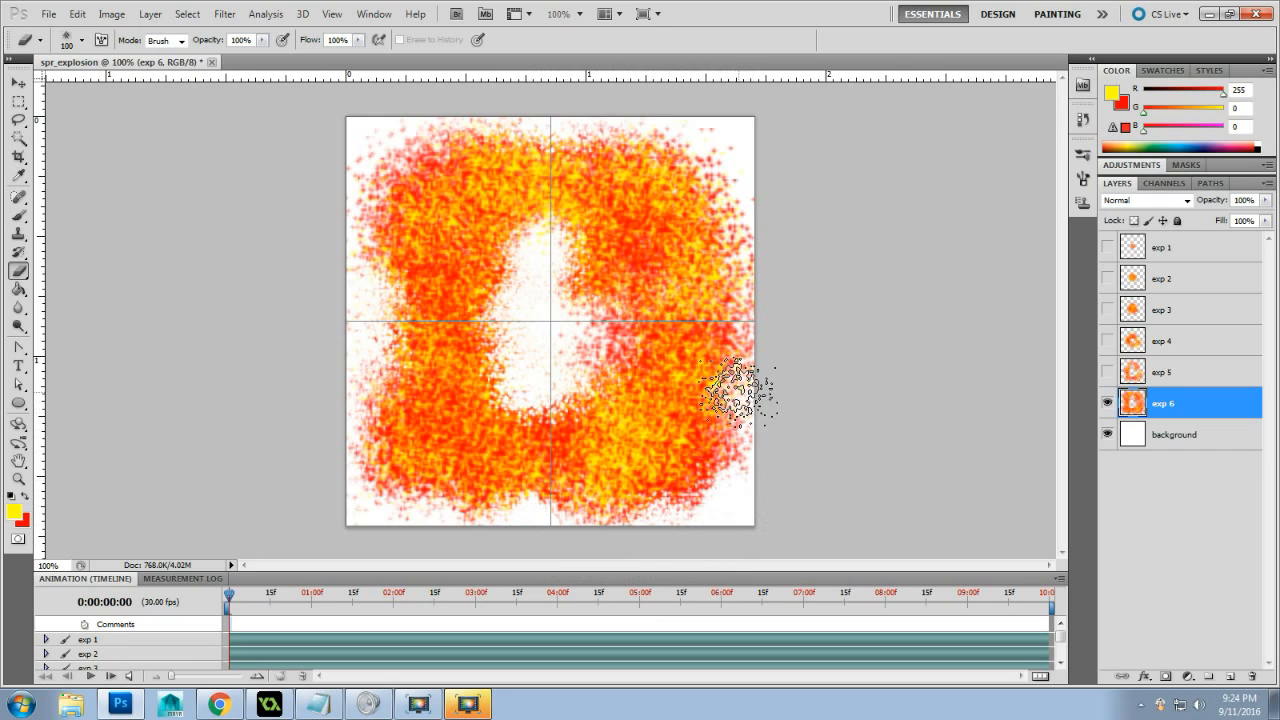
mouse_move(615, 292)
left_mouse_down()
mouse_move(497, 272)
mouse_move(475, 345)
mouse_move(467, 238)
mouse_move(519, 235)
mouse_move(542, 200)
mouse_move(577, 258)
mouse_move(594, 228)
mouse_move(650, 355)
mouse_move(600, 410)
mouse_move(573, 408)
mouse_move(553, 435)
mouse_move(492, 412)
mouse_move(470, 425)
mouse_move(515, 442)
mouse_move(477, 415)
mouse_move(500, 377)
mouse_move(456, 283)
mouse_move(466, 224)
mouse_move(543, 218)
mouse_move(602, 272)
mouse_move(610, 240)
left_mouse_up()
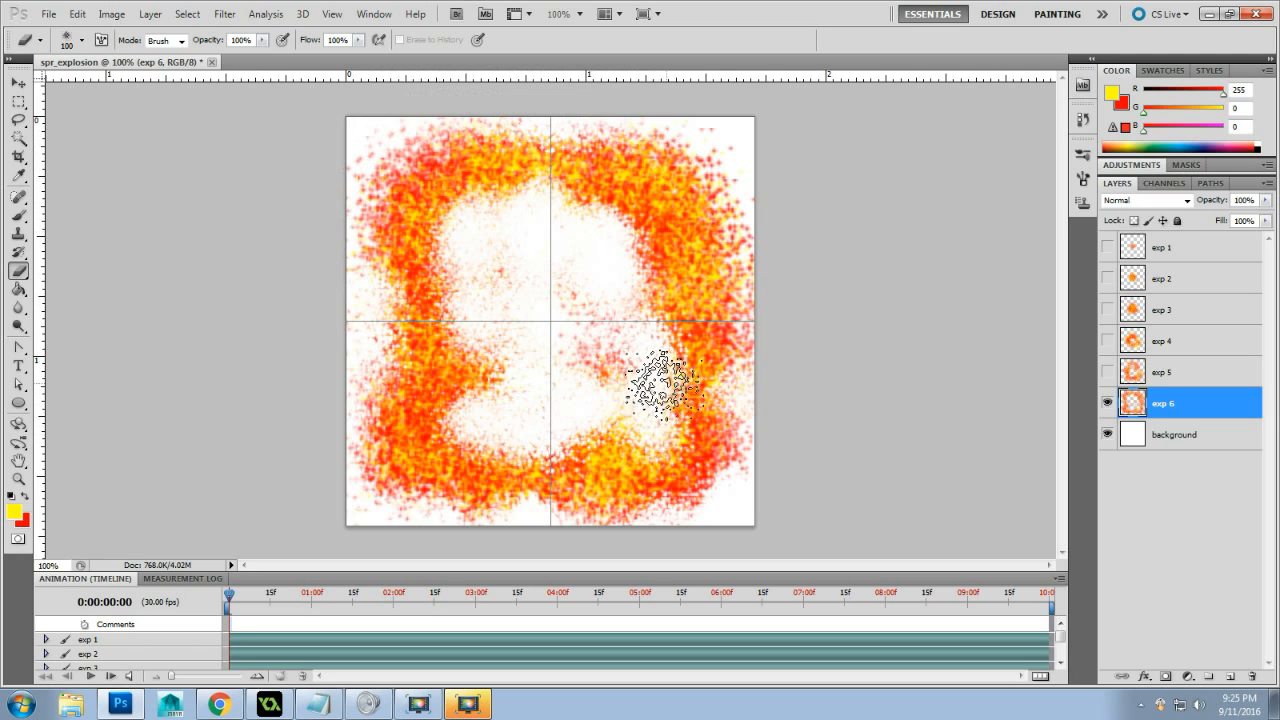
Erase gaps through the right side and upper-right corner of the exp 6 ring and clear stray spatter from its hollow centre
mouse_move(675, 393)
left_mouse_down()
mouse_move(737, 386)
mouse_move(743, 364)
left_mouse_up()
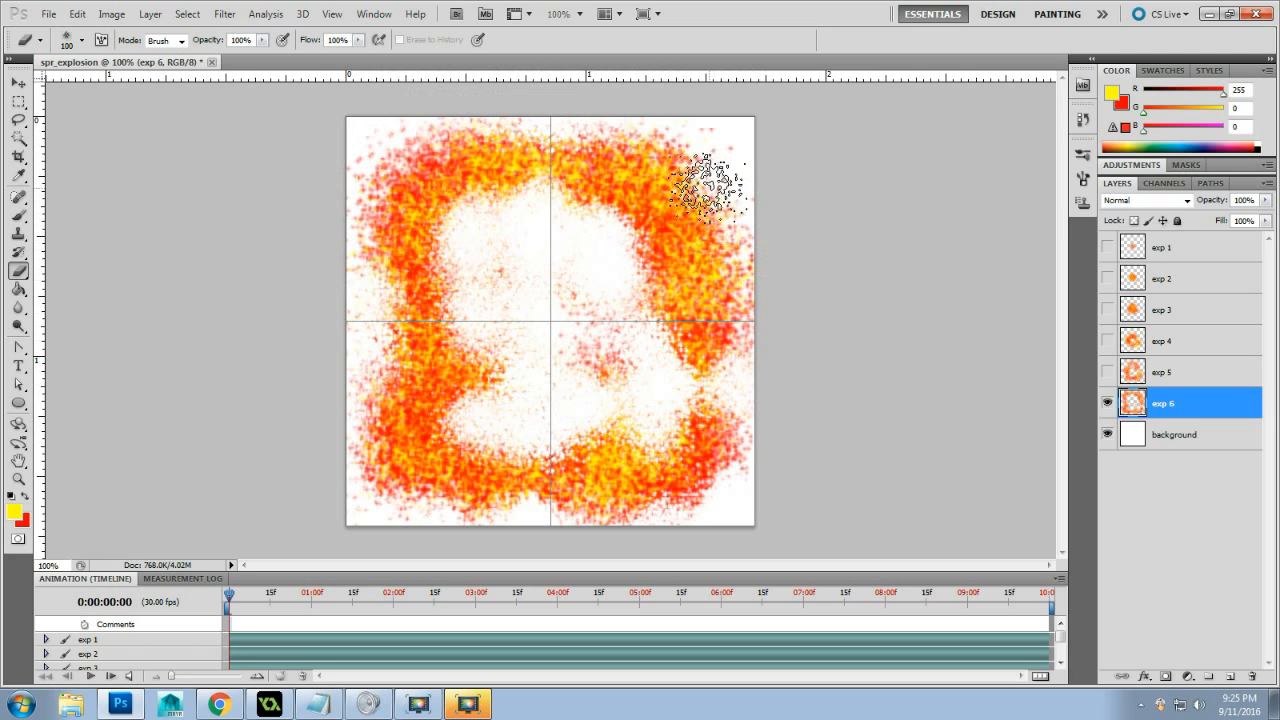
mouse_move(700, 195)
left_mouse_down()
mouse_move(612, 238)
mouse_move(637, 210)
mouse_move(609, 240)
left_mouse_up()
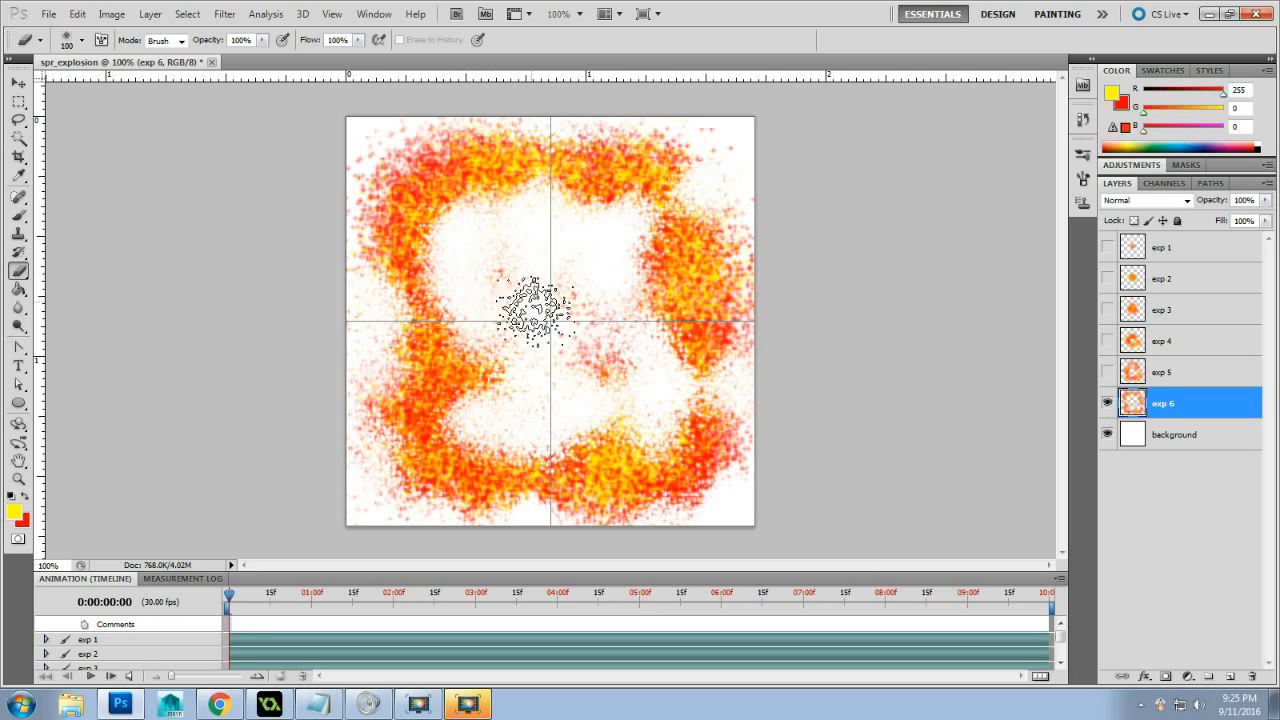
left_click_drag(495, 400, 473, 420)
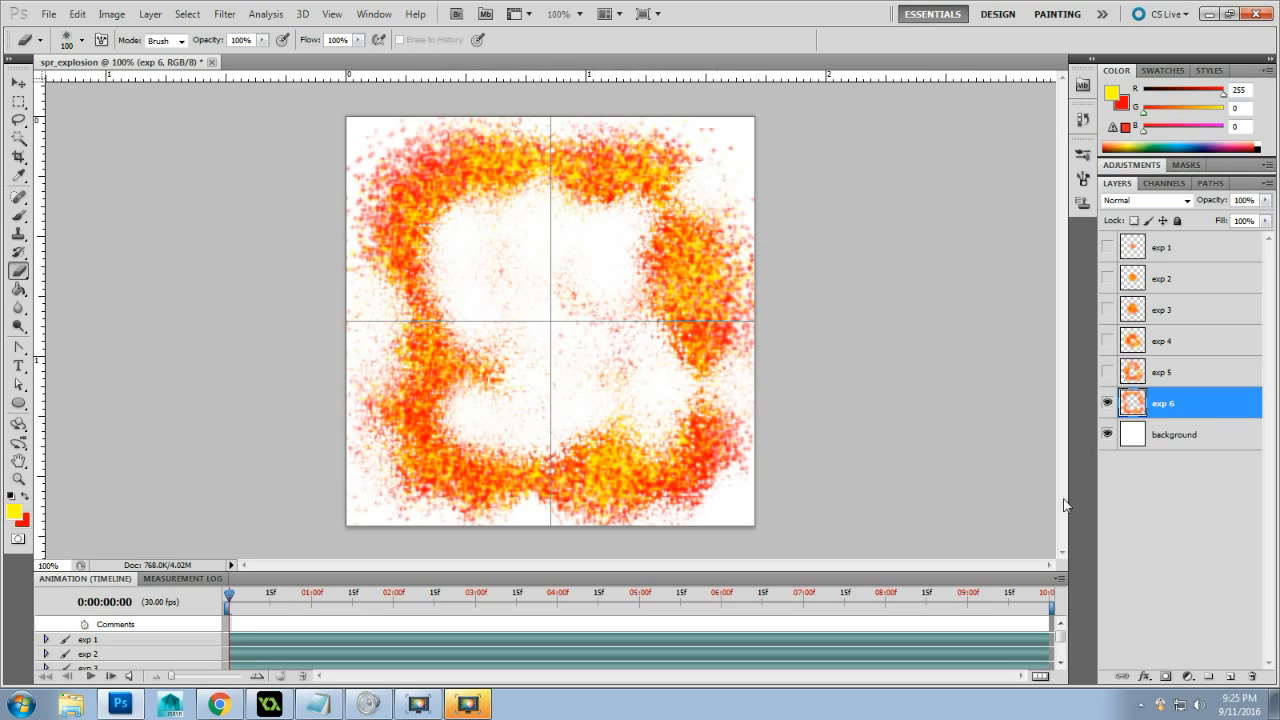
Hide the background layer to examine the exp 6 burst against transparency, then show the background again
left_click(1107, 435)
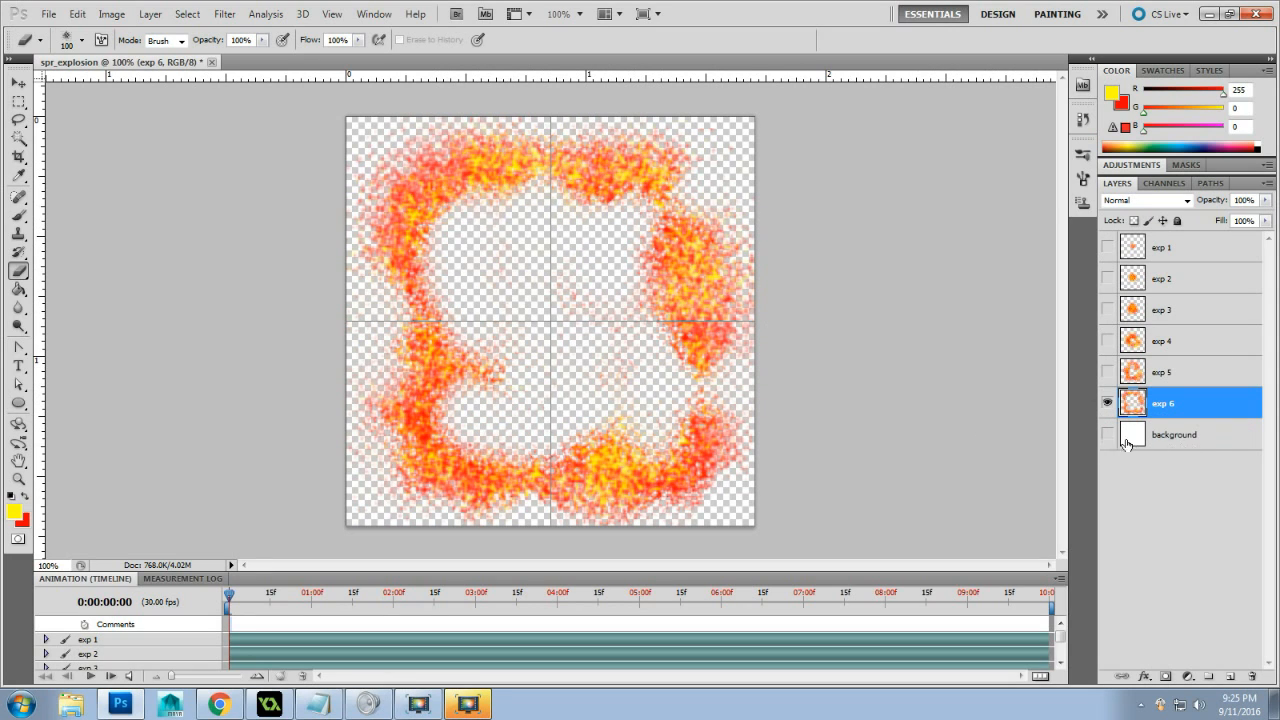
left_click(1216, 441)
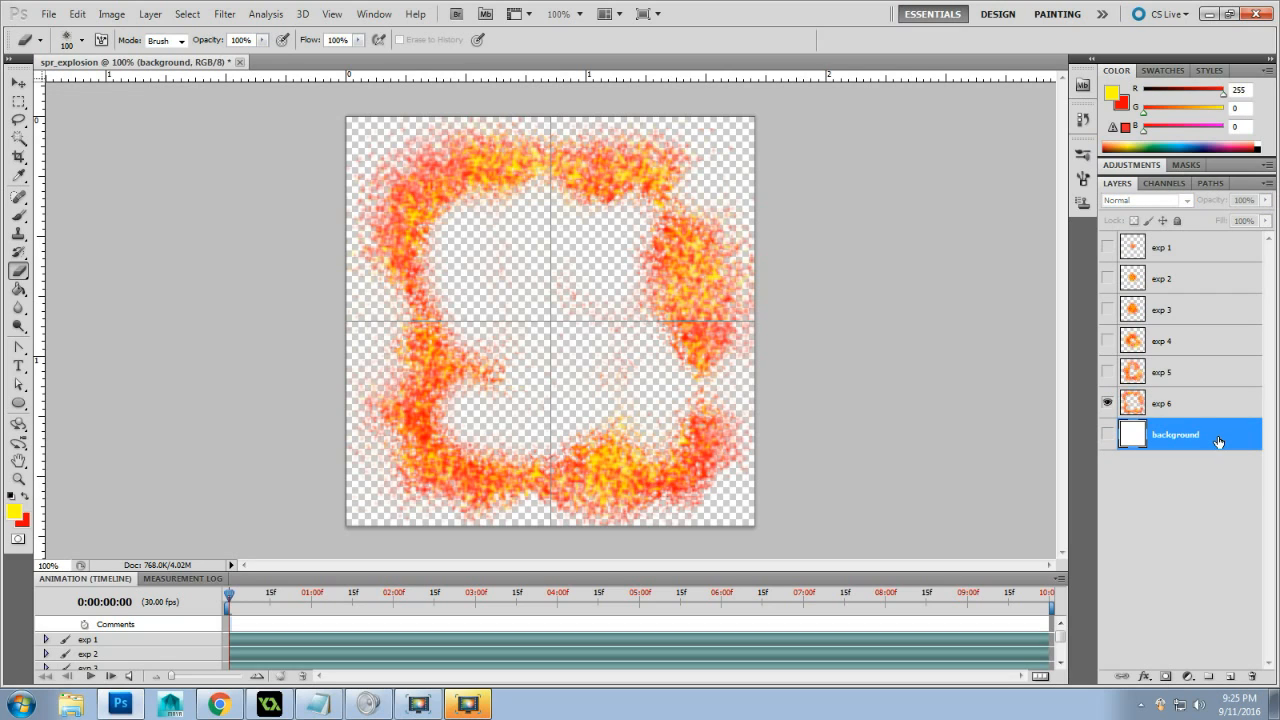
left_click(1107, 435)
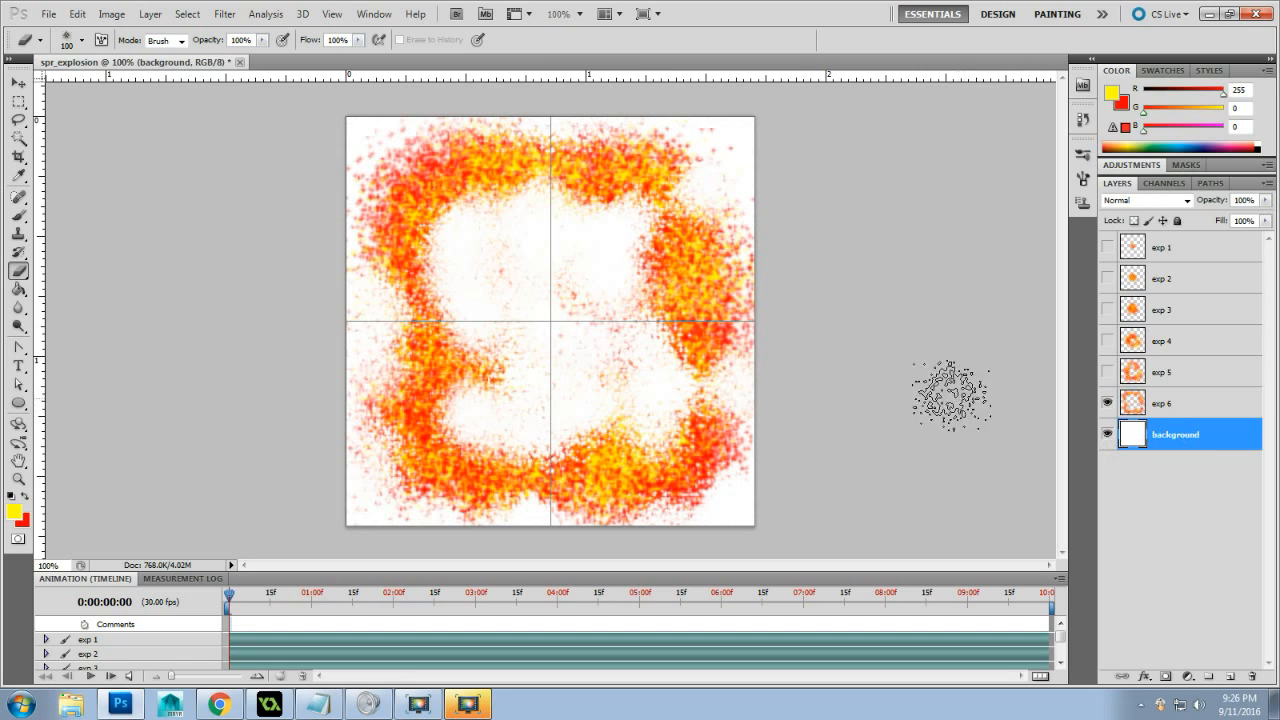
Make layers exp 1 to exp 5 visible together with exp 6 and the background
left_click(1107, 395)
left_click(1107, 341)
left_click(1107, 278)
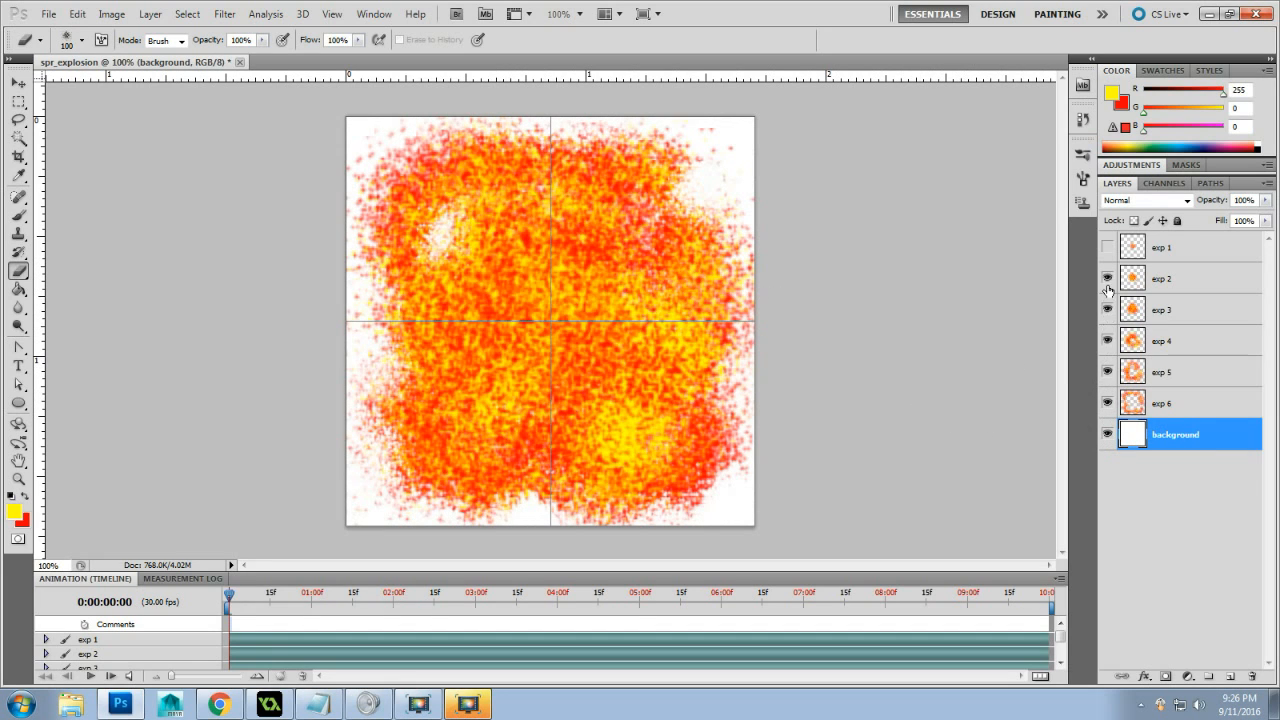
left_click(1107, 247)
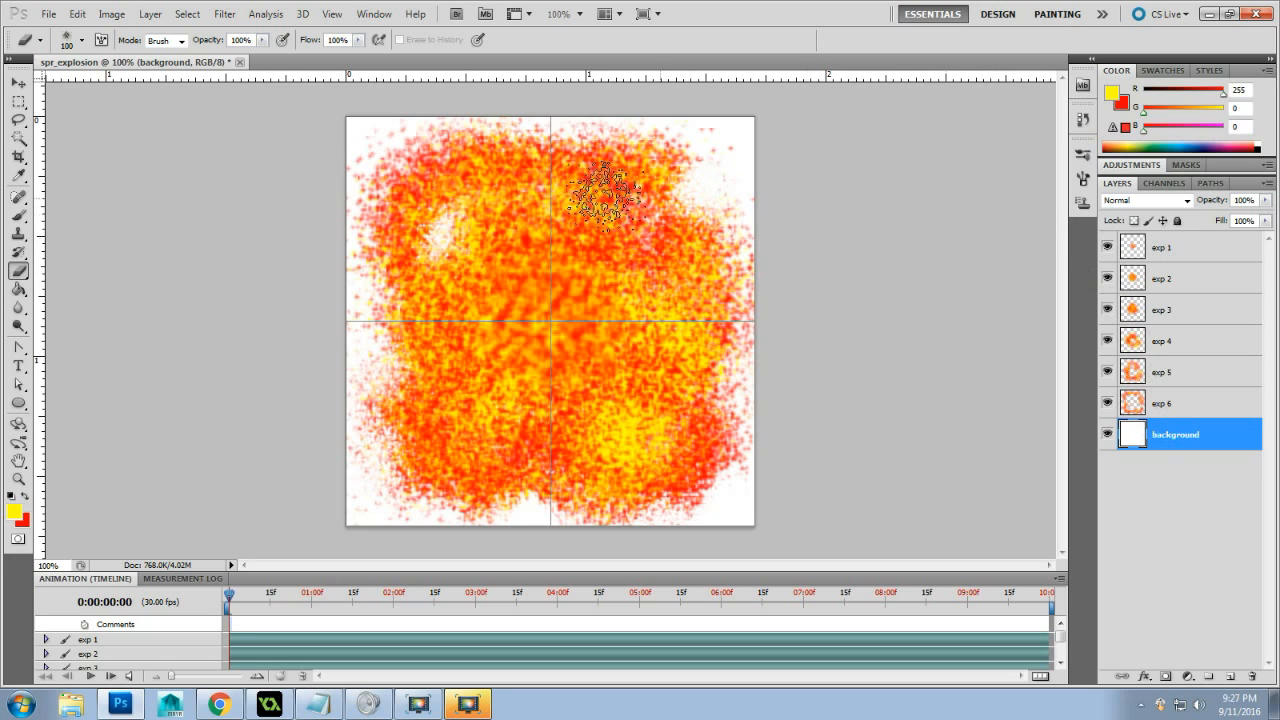
Extend the canvas rightward from a middle-left anchor, setting the width to 600 percent and keeping the height at 100 percent
left_click(113, 18)
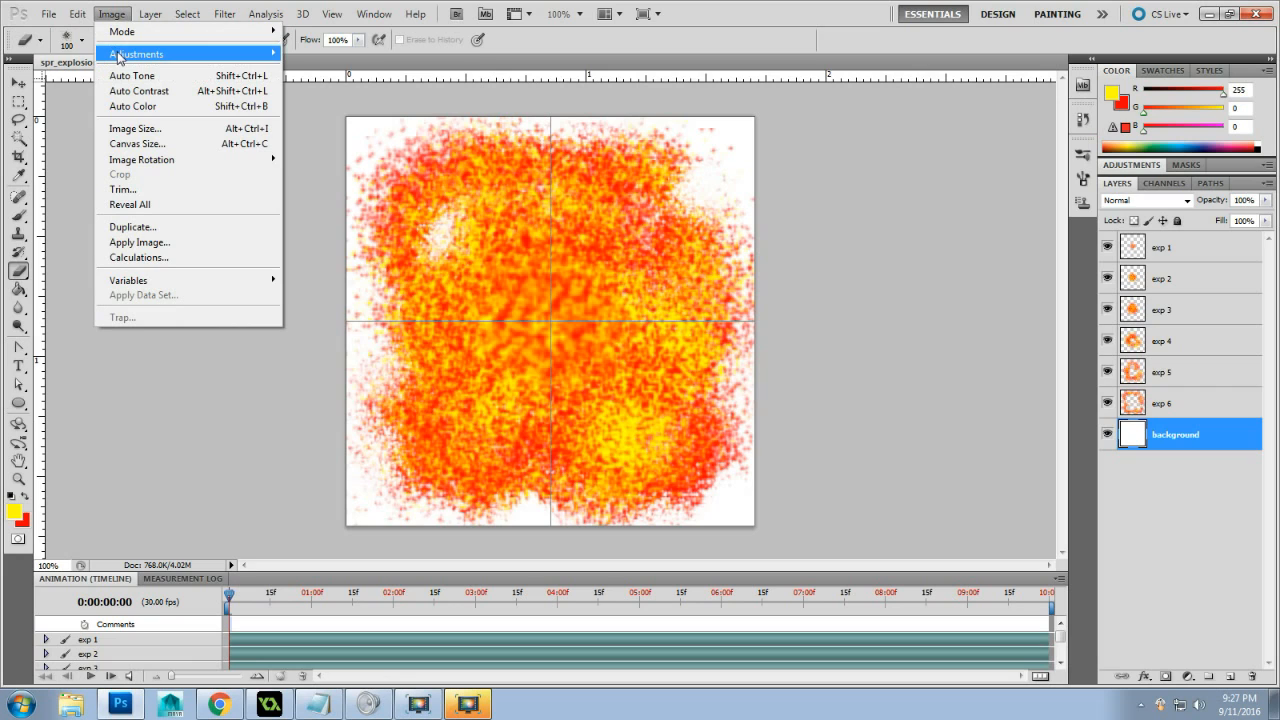
mouse_move(124, 55)
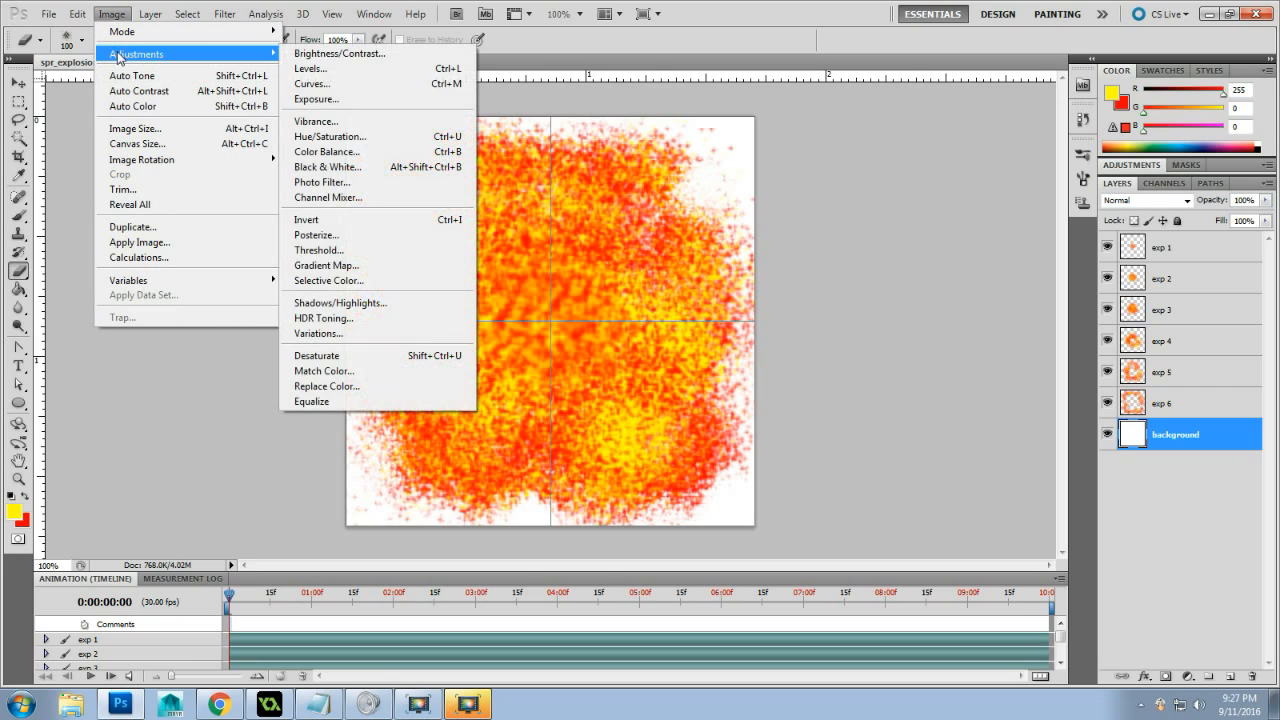
left_click(165, 146)
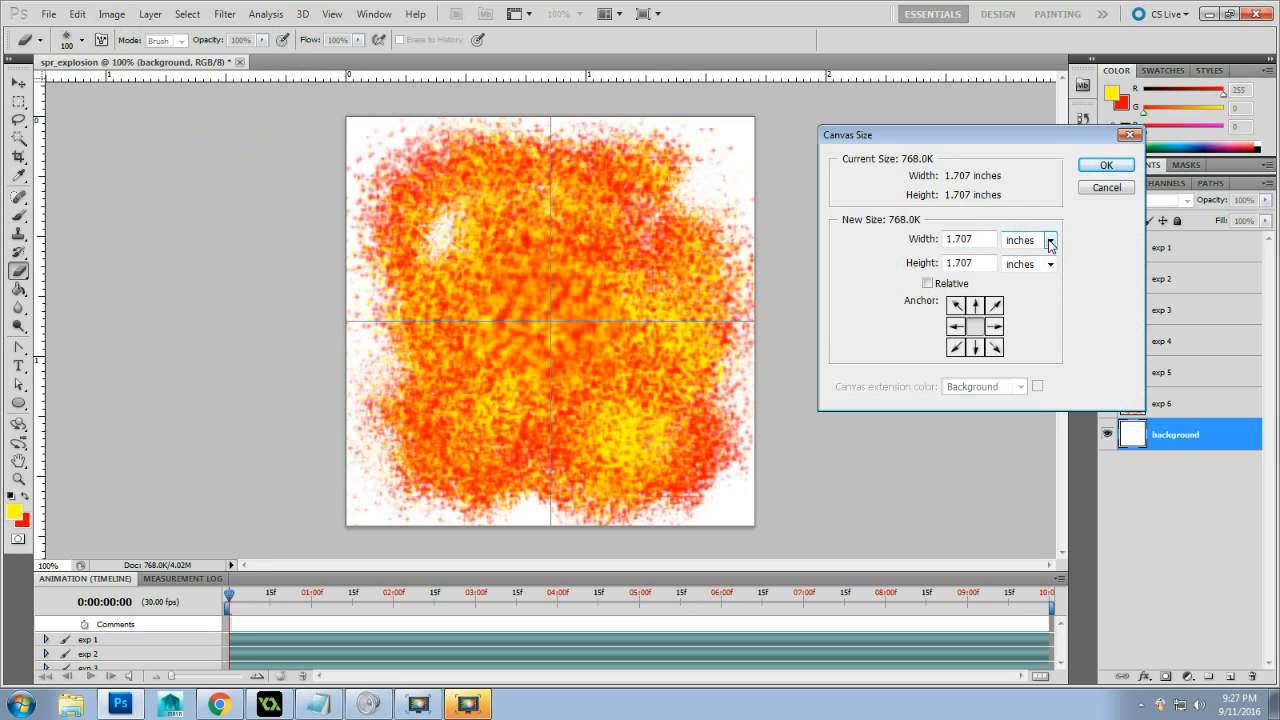
left_click(1050, 242)
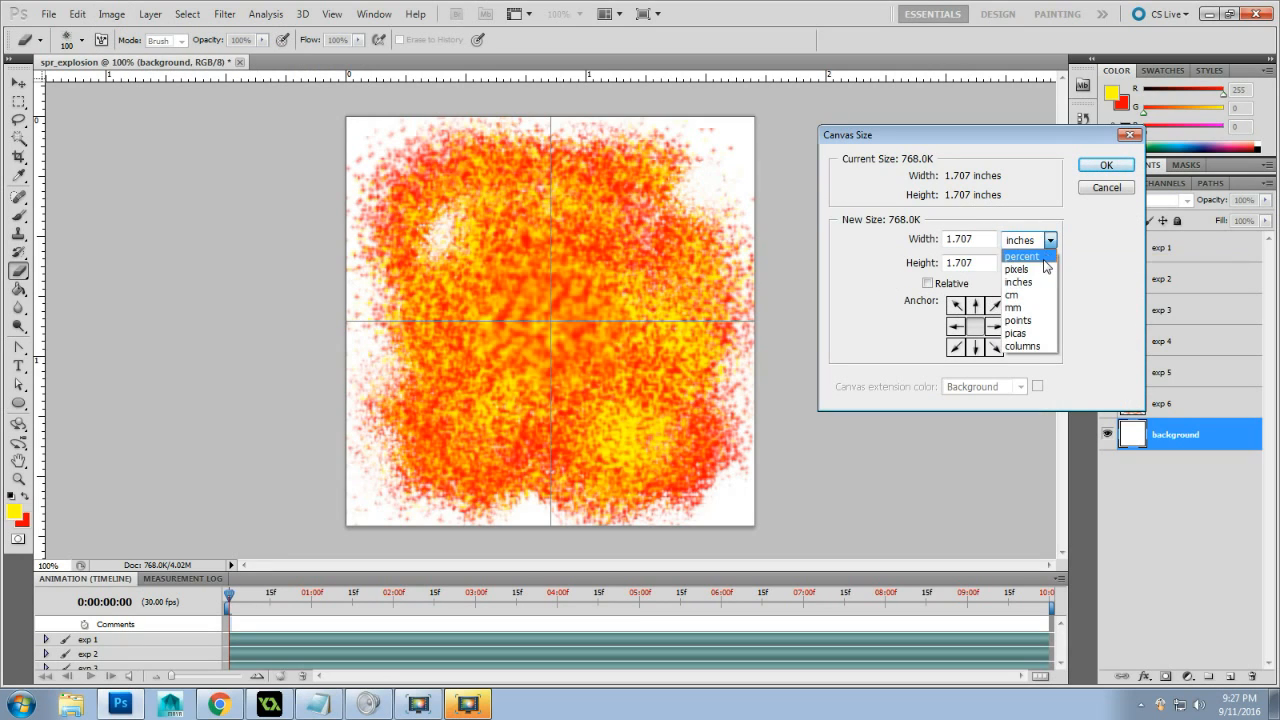
left_click(1044, 258)
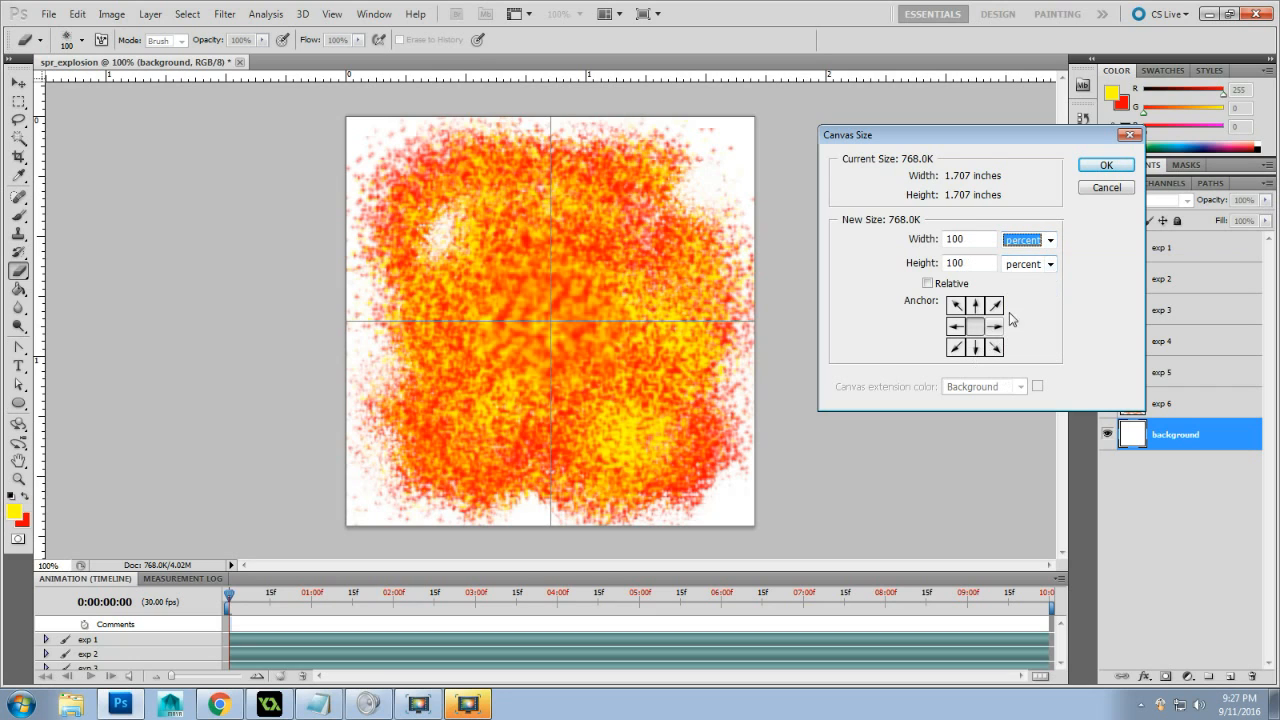
left_click_drag(960, 137, 884, 159)
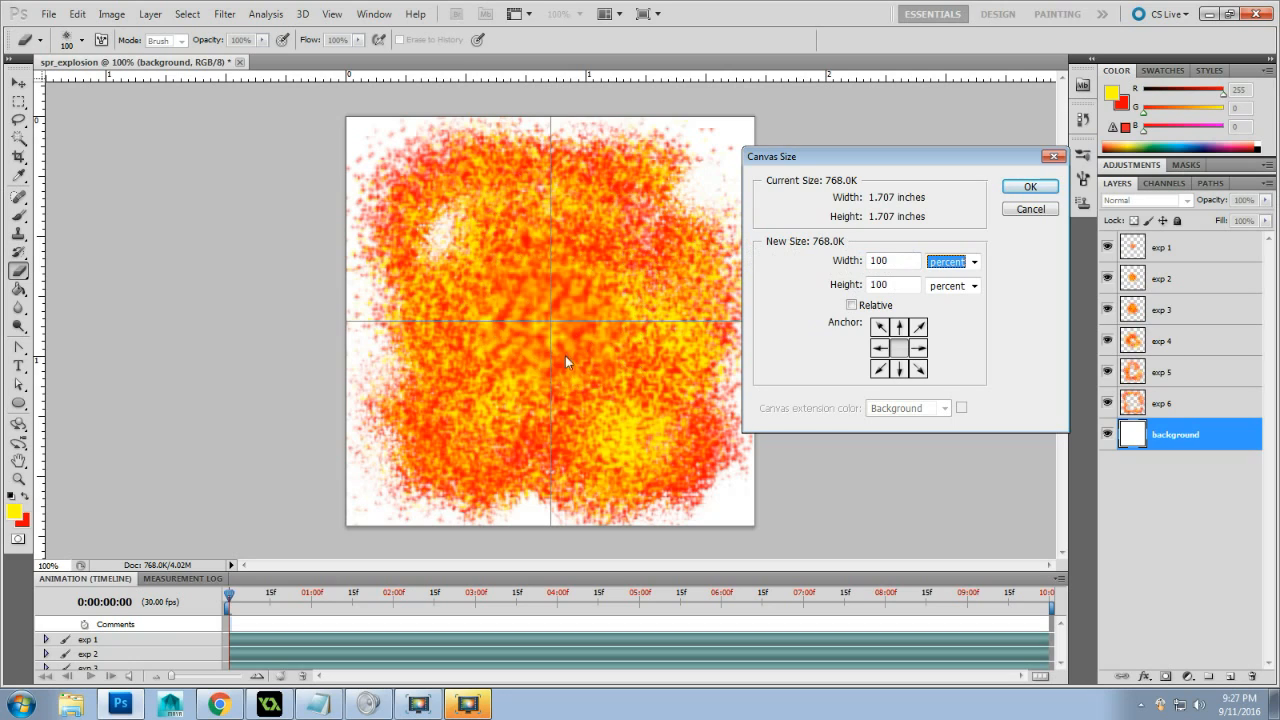
left_click(882, 350)
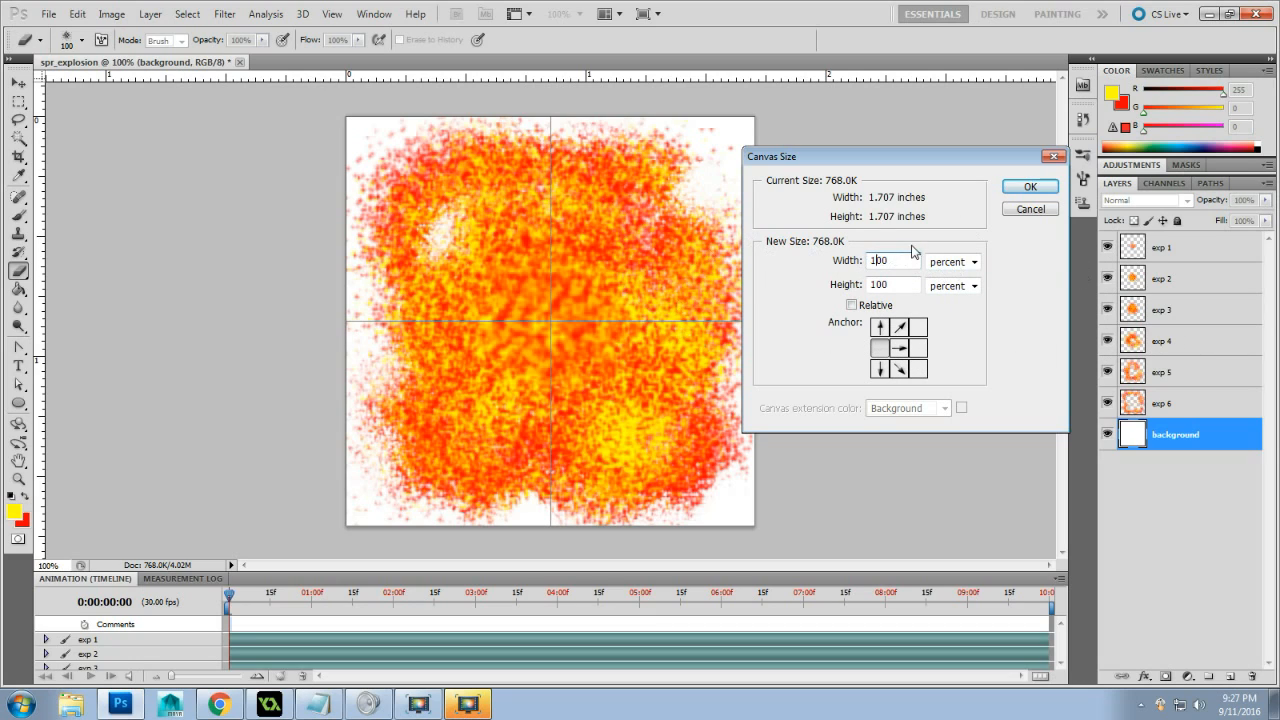
key("BackSpace")
type("6")
left_click(1014, 190)
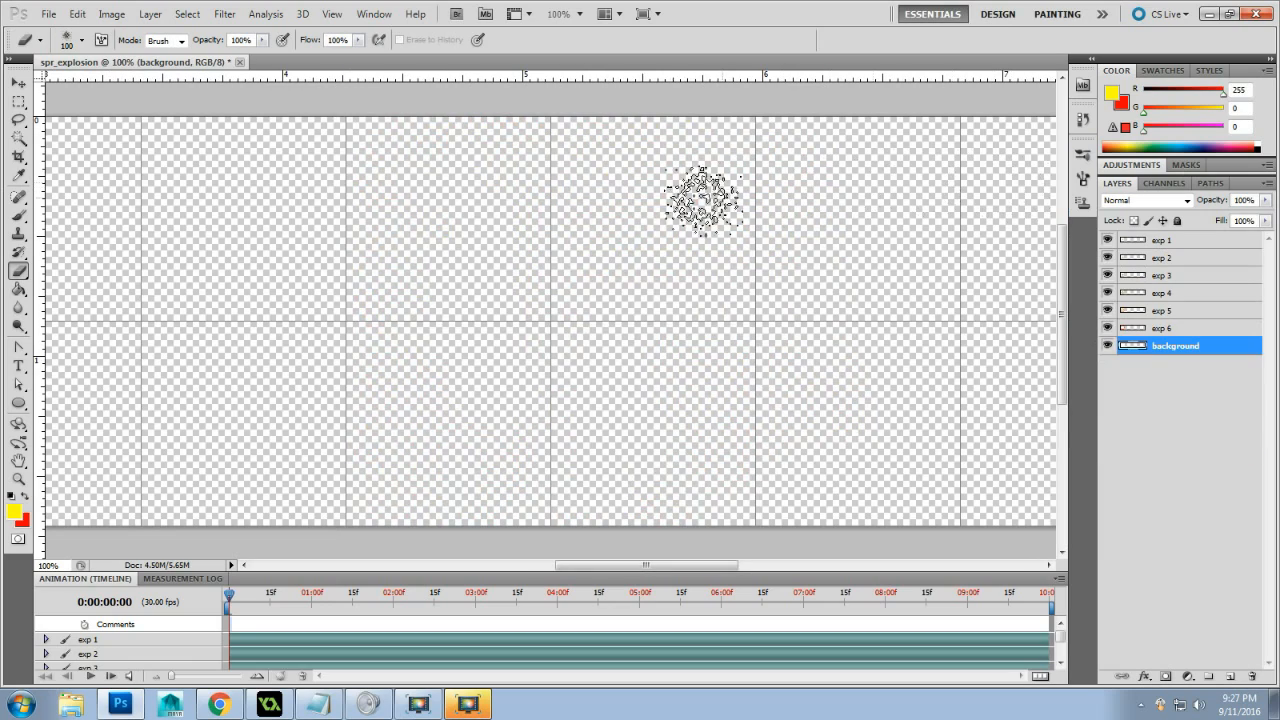
Hide layers exp 3 to exp 6 and move the exp 2 burst onto the guide crossing of the second frame
mouse_move(694, 567)
left_mouse_down()
mouse_move(535, 577)
mouse_move(542, 568)
left_mouse_up()
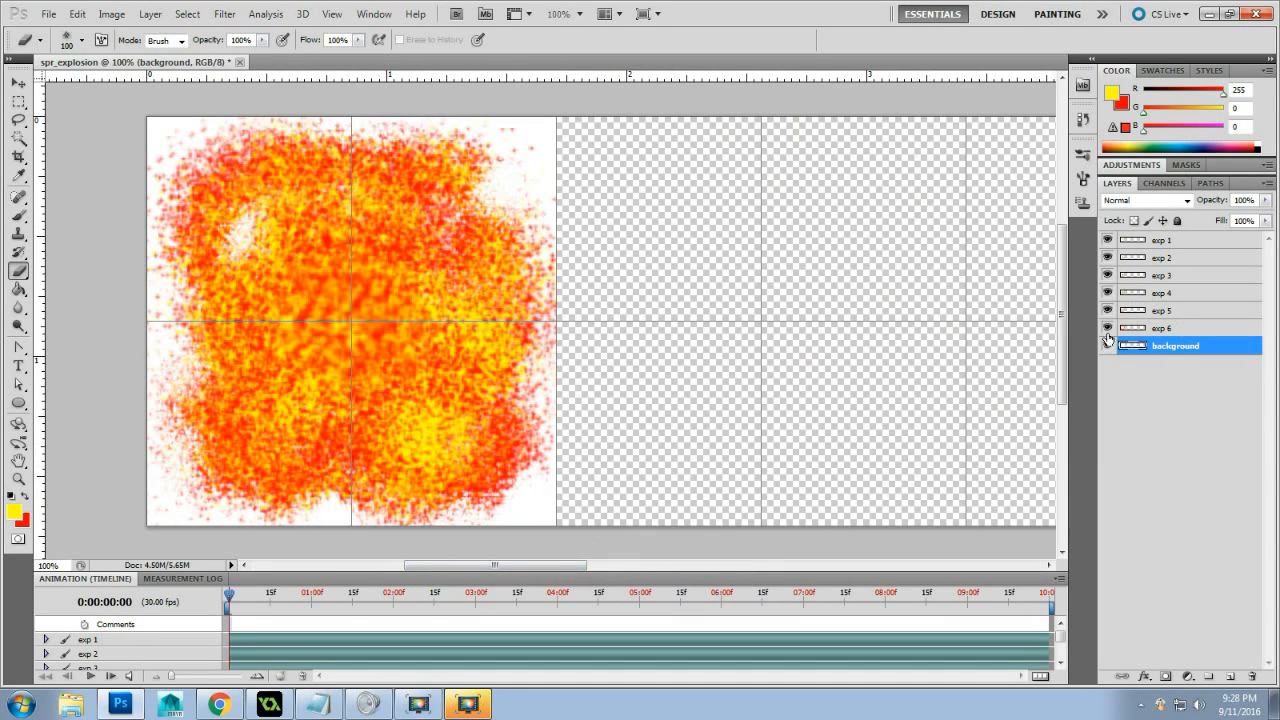
left_click_drag(1107, 330, 1107, 273)
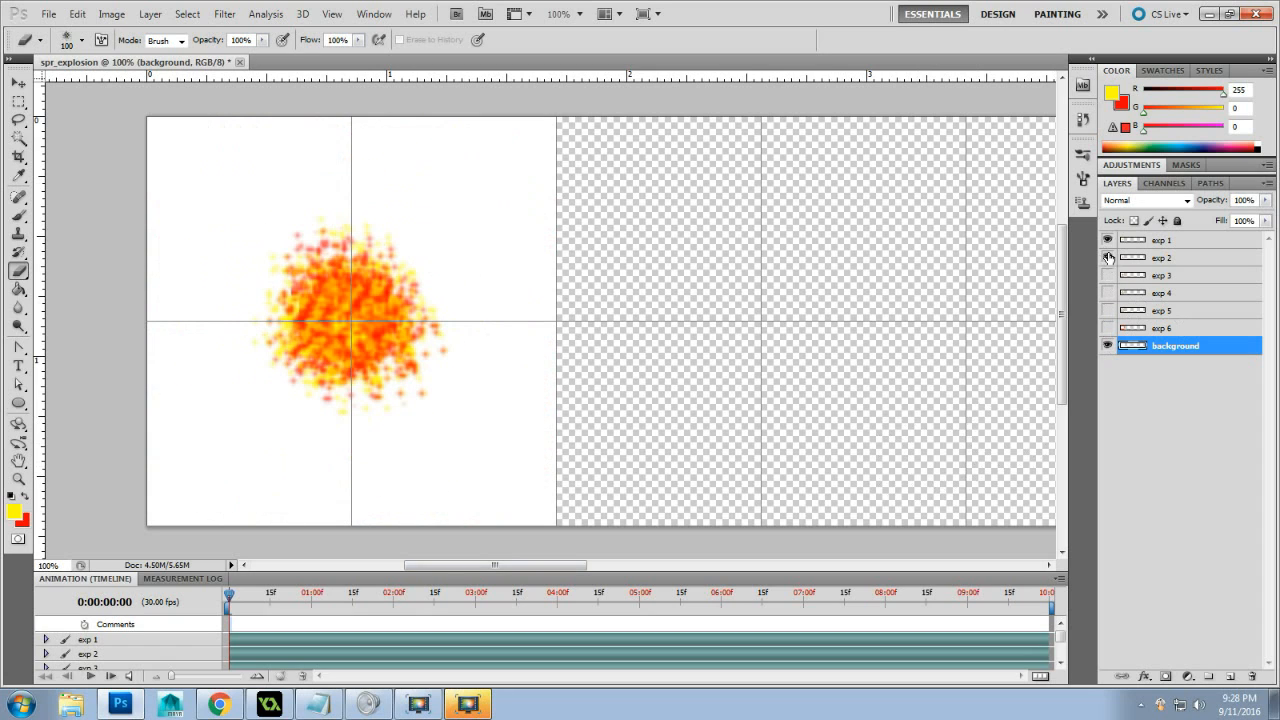
left_click(1175, 262)
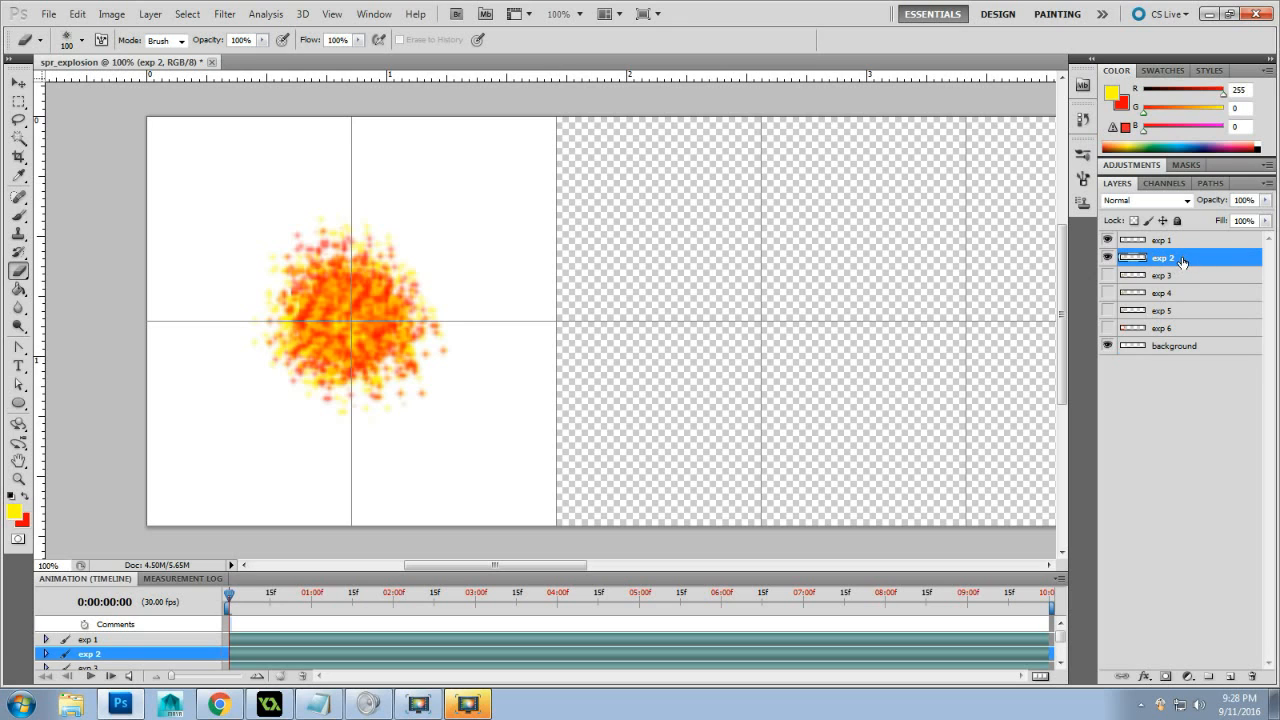
left_click(17, 84)
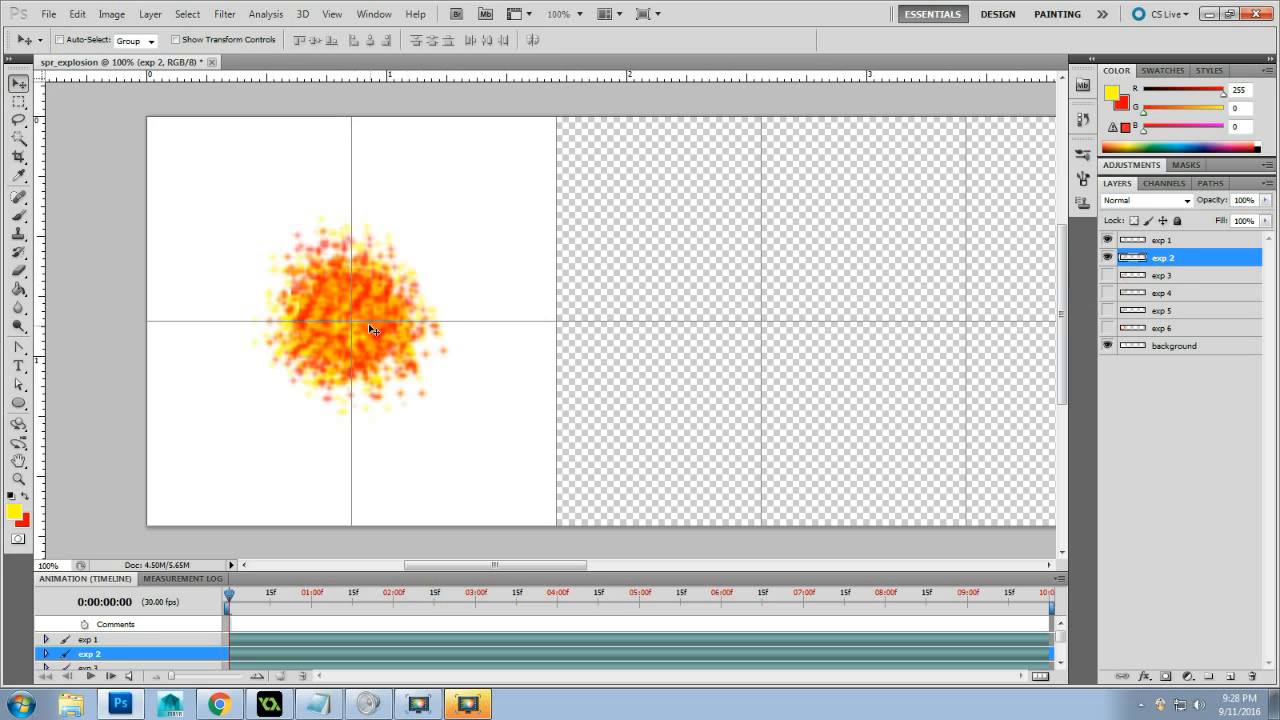
left_click_drag(364, 324, 762, 326)
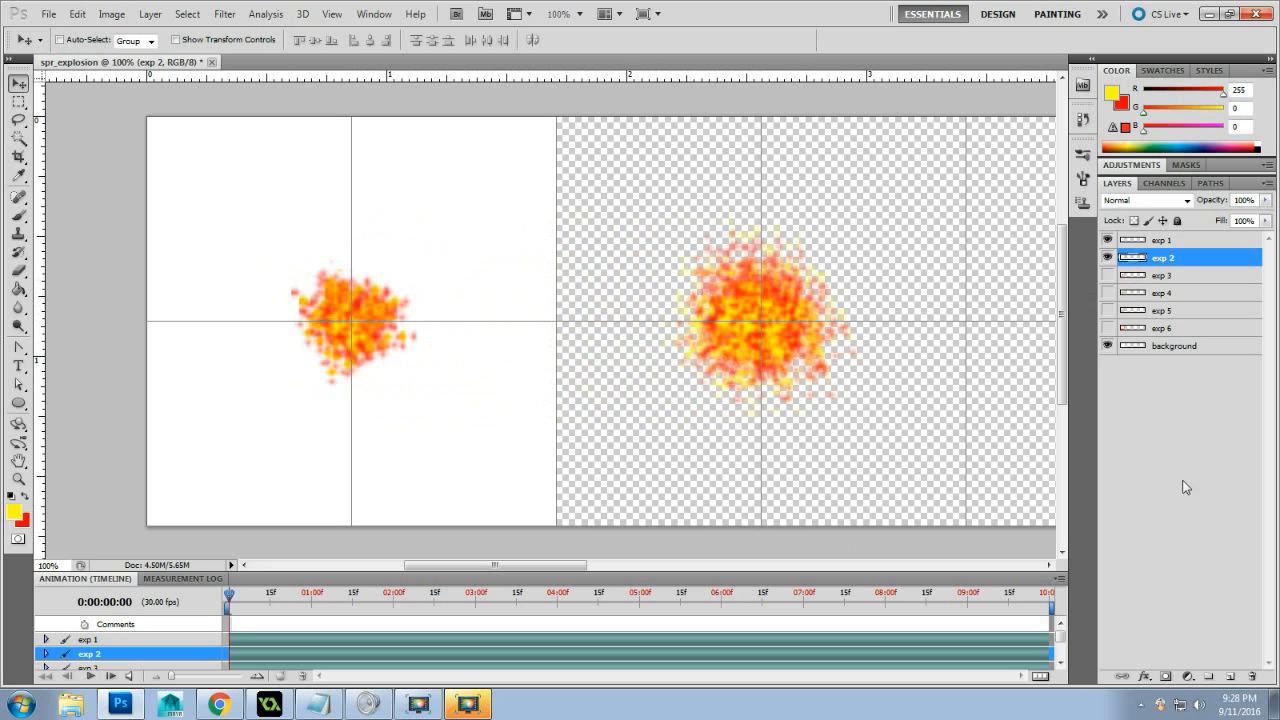
Hide the background, show exp 3 and move its burst onto the guide crossing of the third frame
left_click(1107, 346)
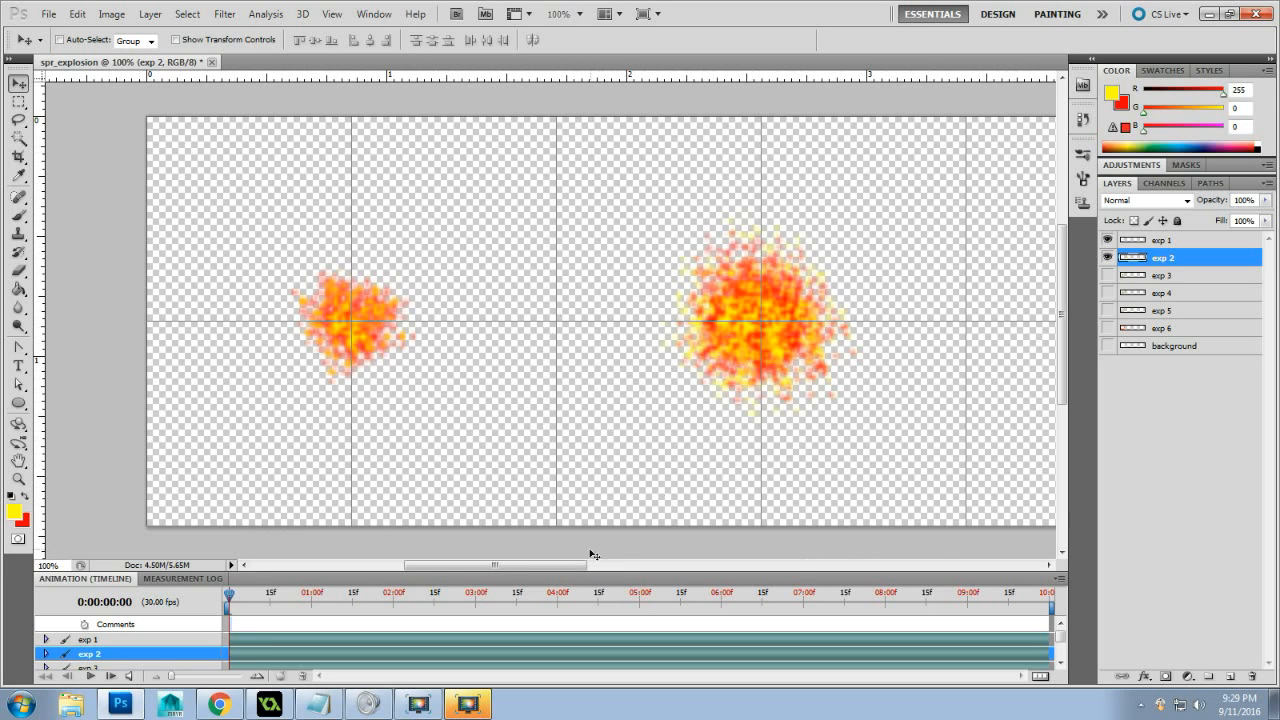
left_click(1107, 275)
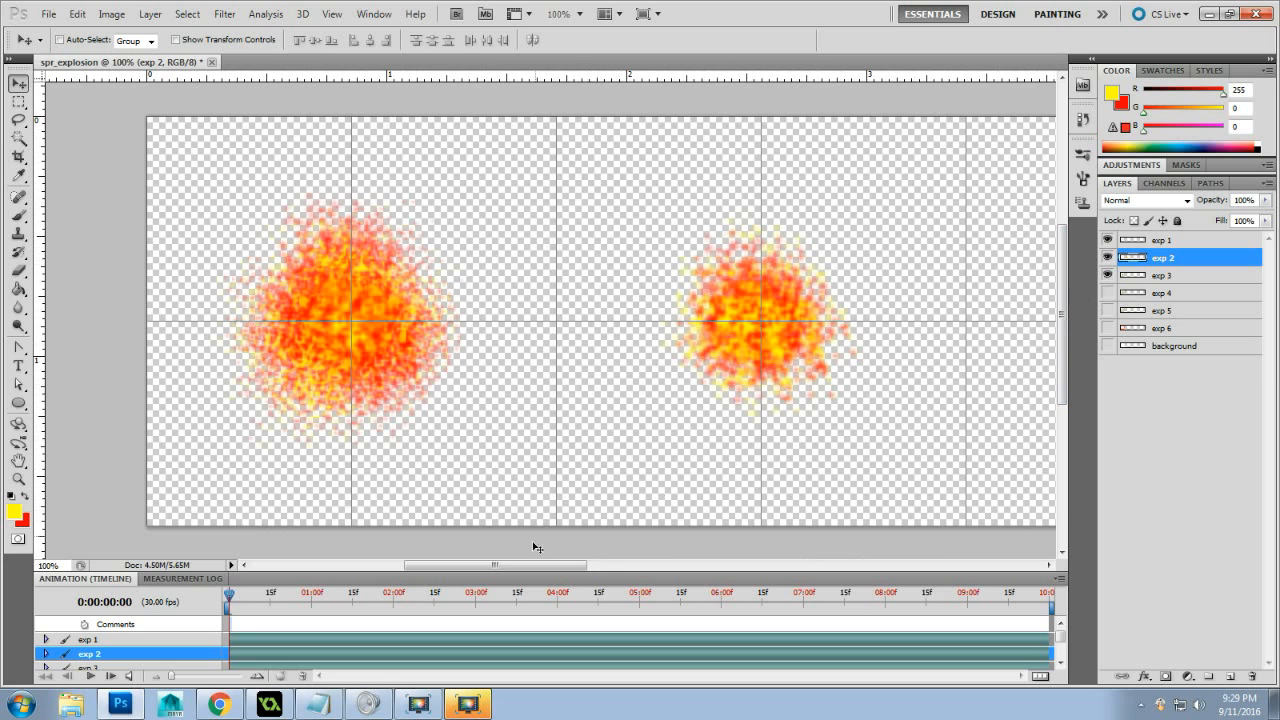
scroll(533, 566, "right", 5)
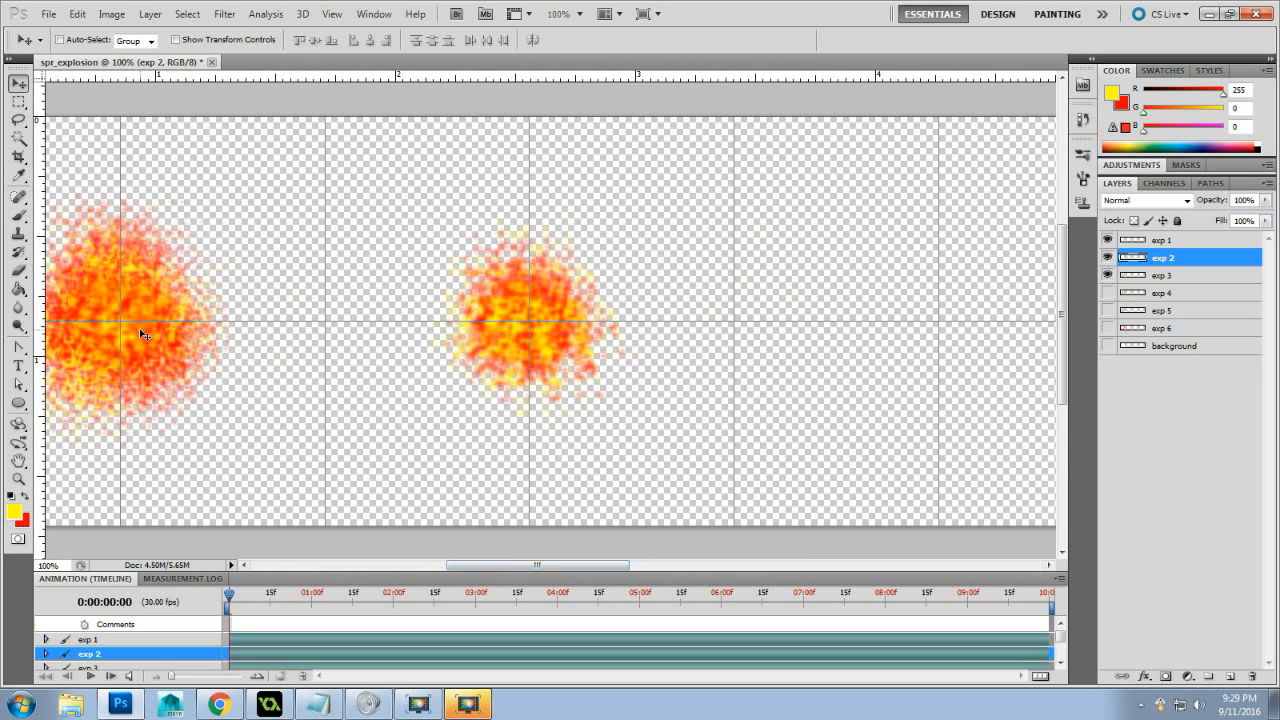
left_click(1156, 277)
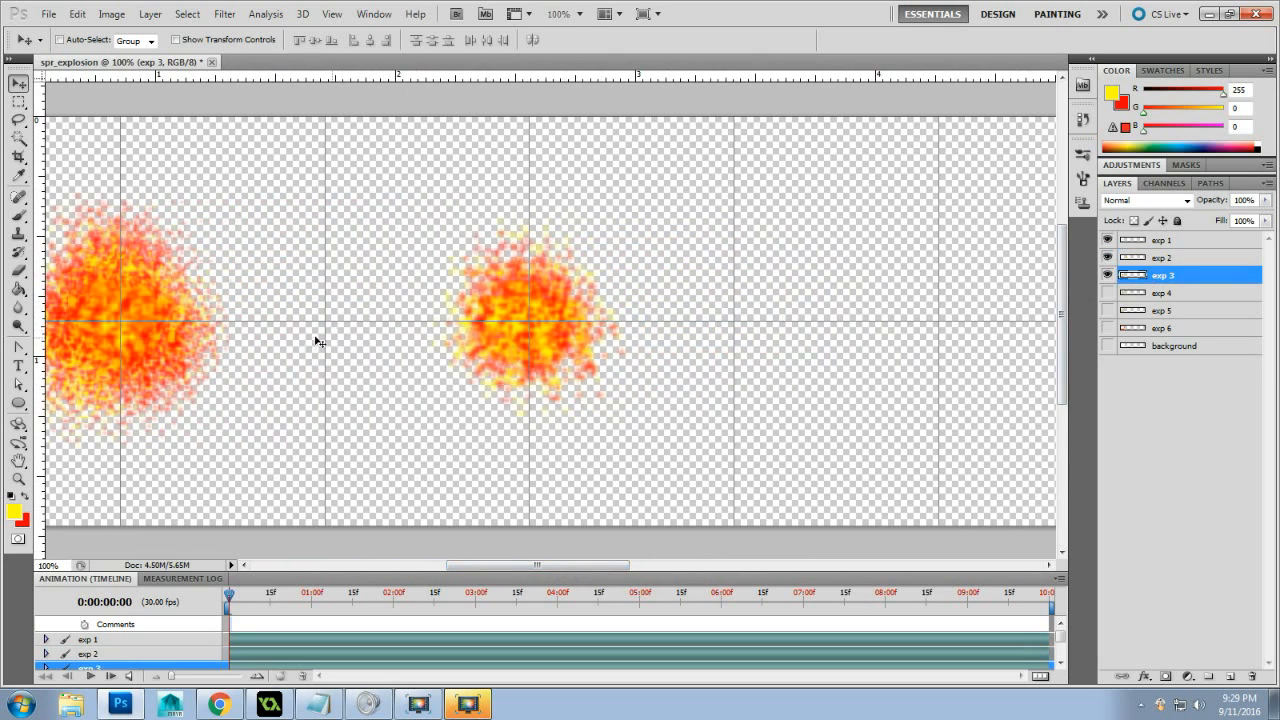
left_click_drag(118, 327, 940, 331)
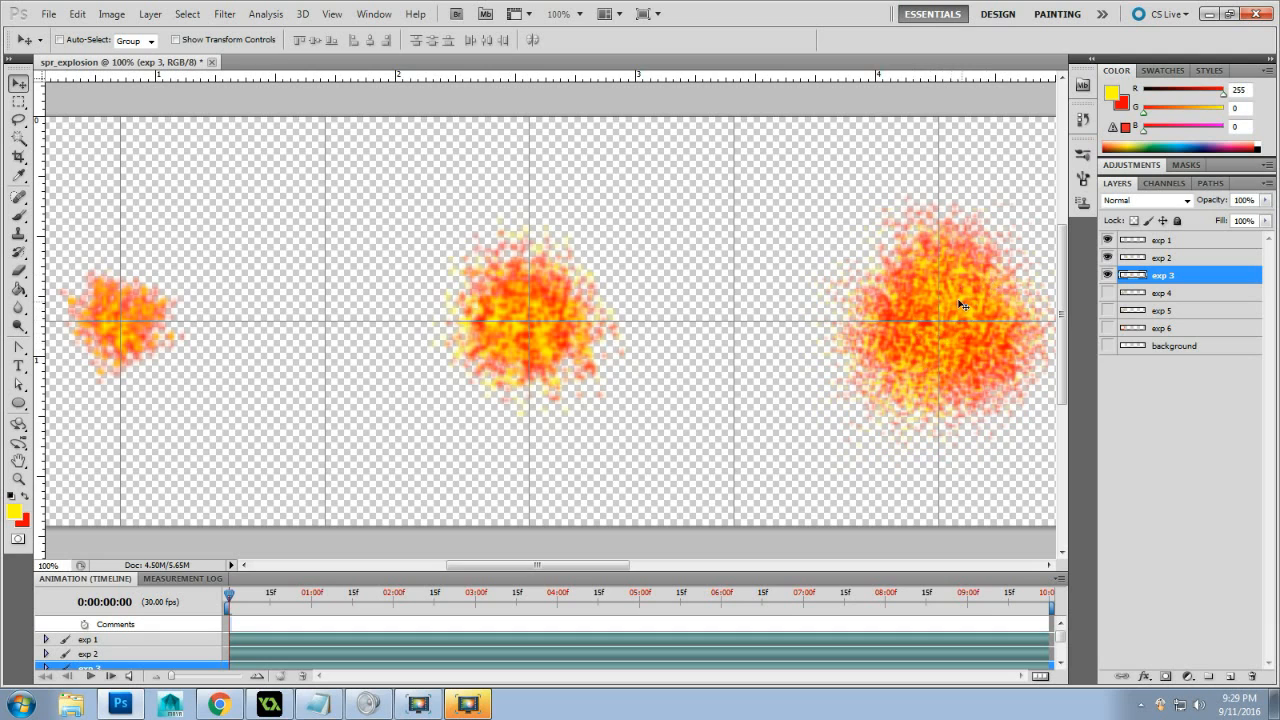
left_click(333, 15)
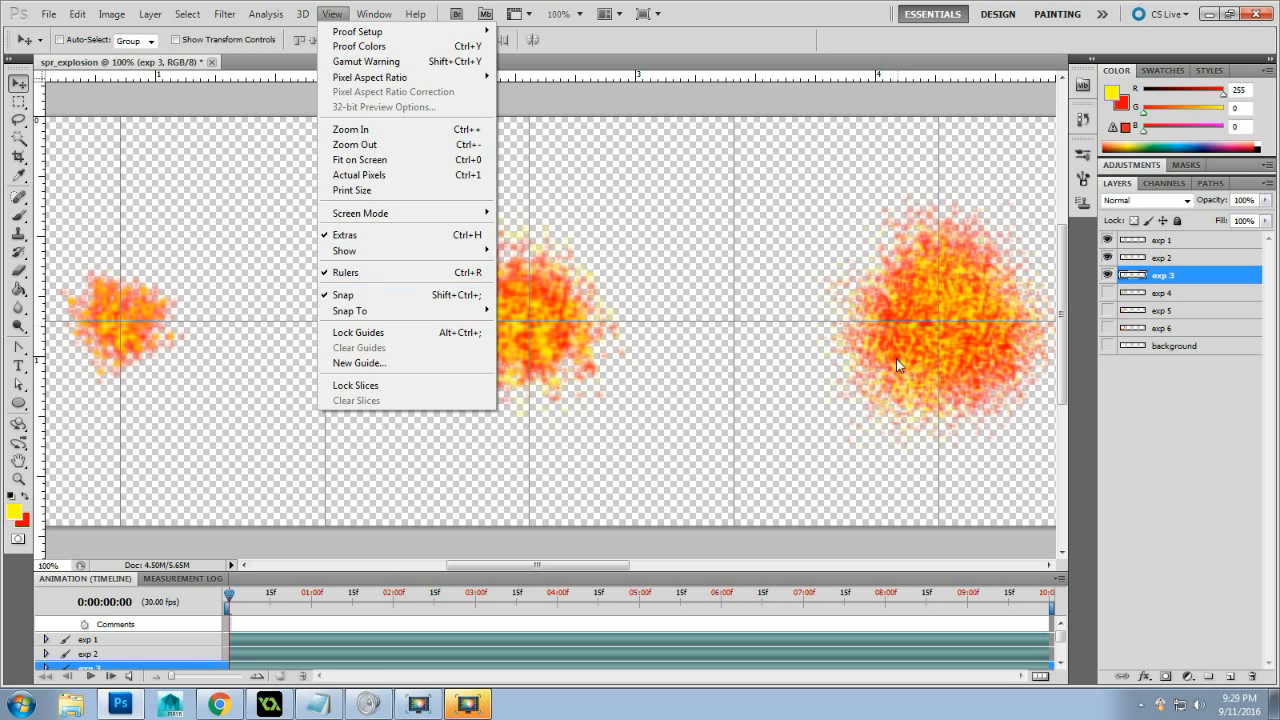
left_click(951, 335)
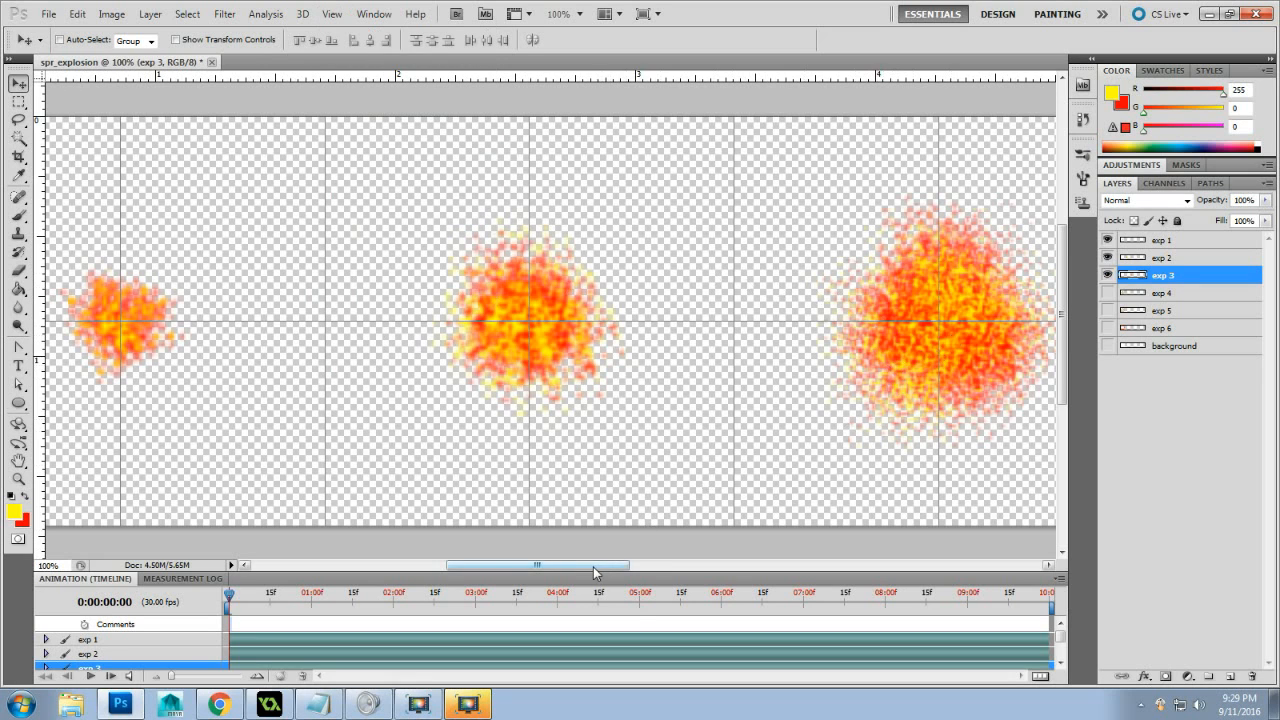
left_click_drag(593, 567, 560, 572)
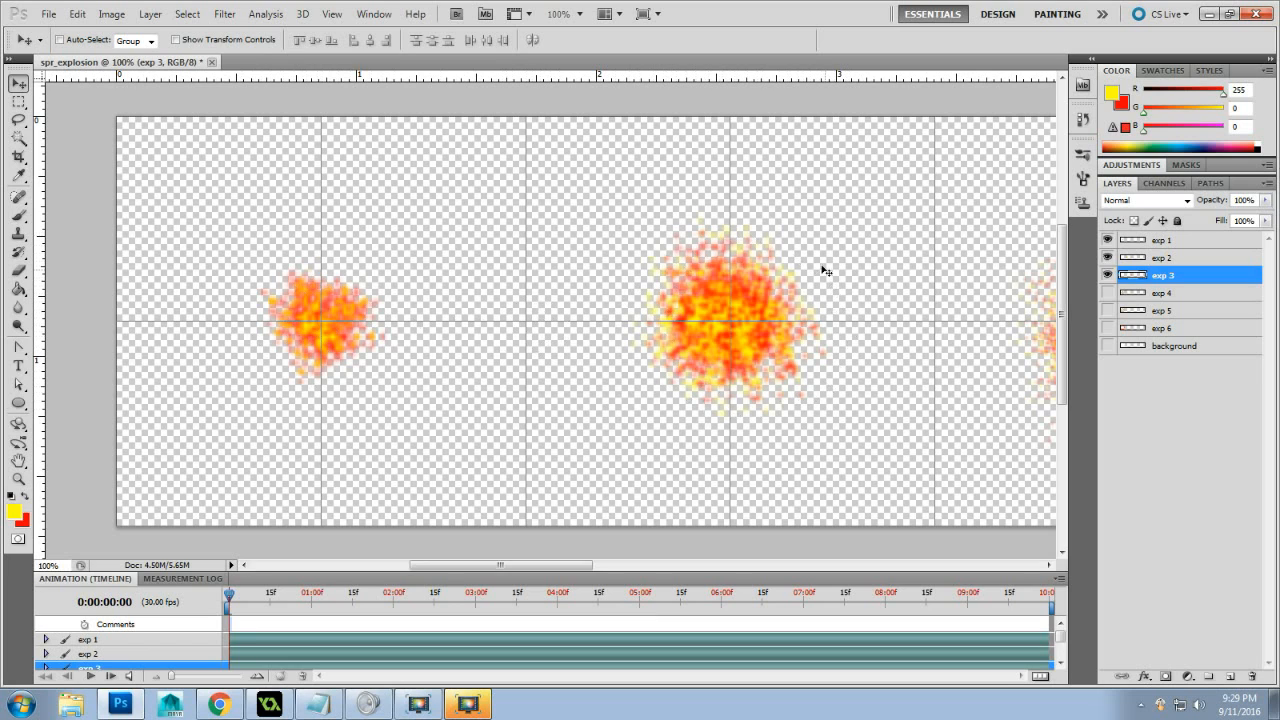
Show the exp 4 layer and move its hollow burst onto the guide crossing of the fourth frame
left_click_drag(533, 565, 653, 566)
left_click_drag(645, 565, 561, 565)
left_click(1162, 293)
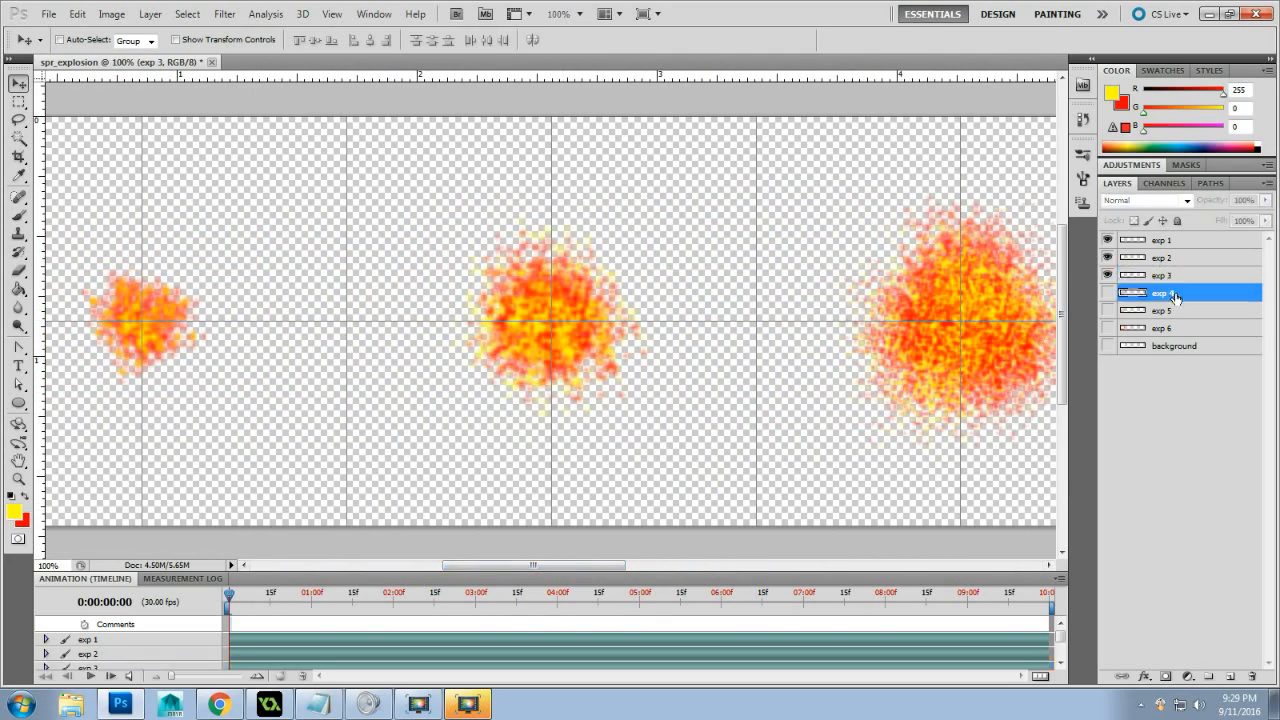
left_click(1107, 293)
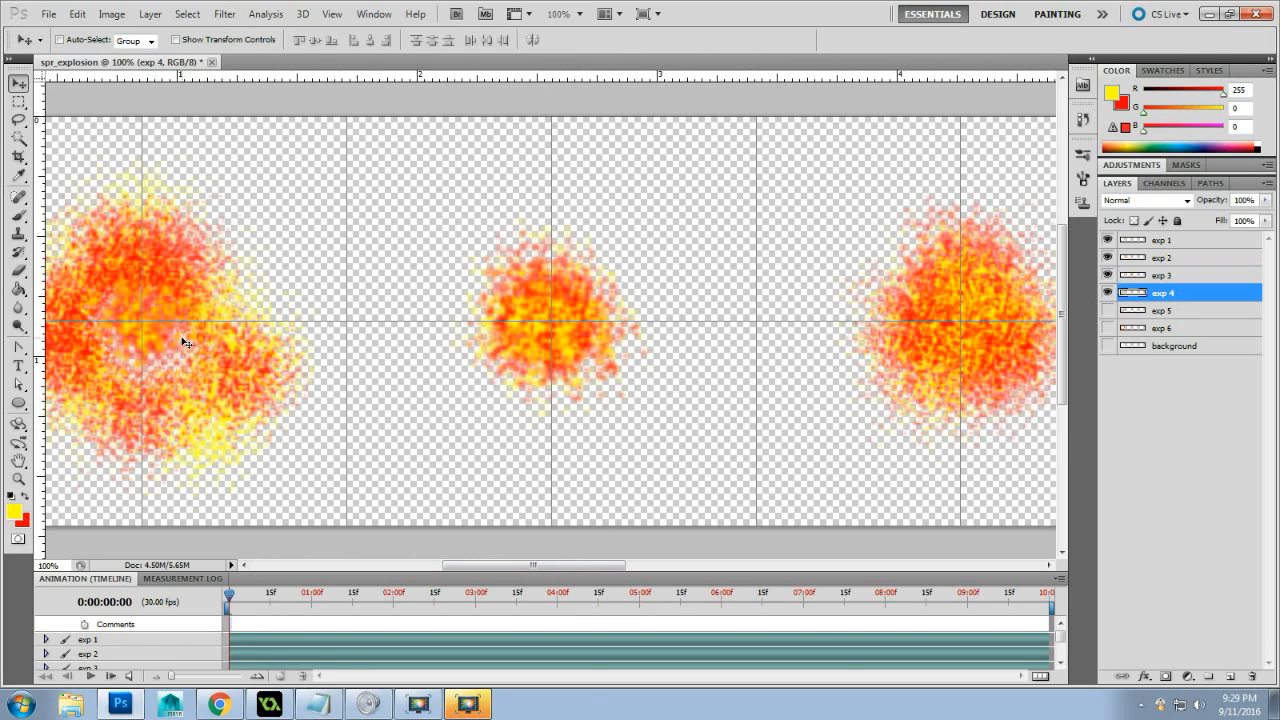
left_click_drag(185, 343, 925, 333)
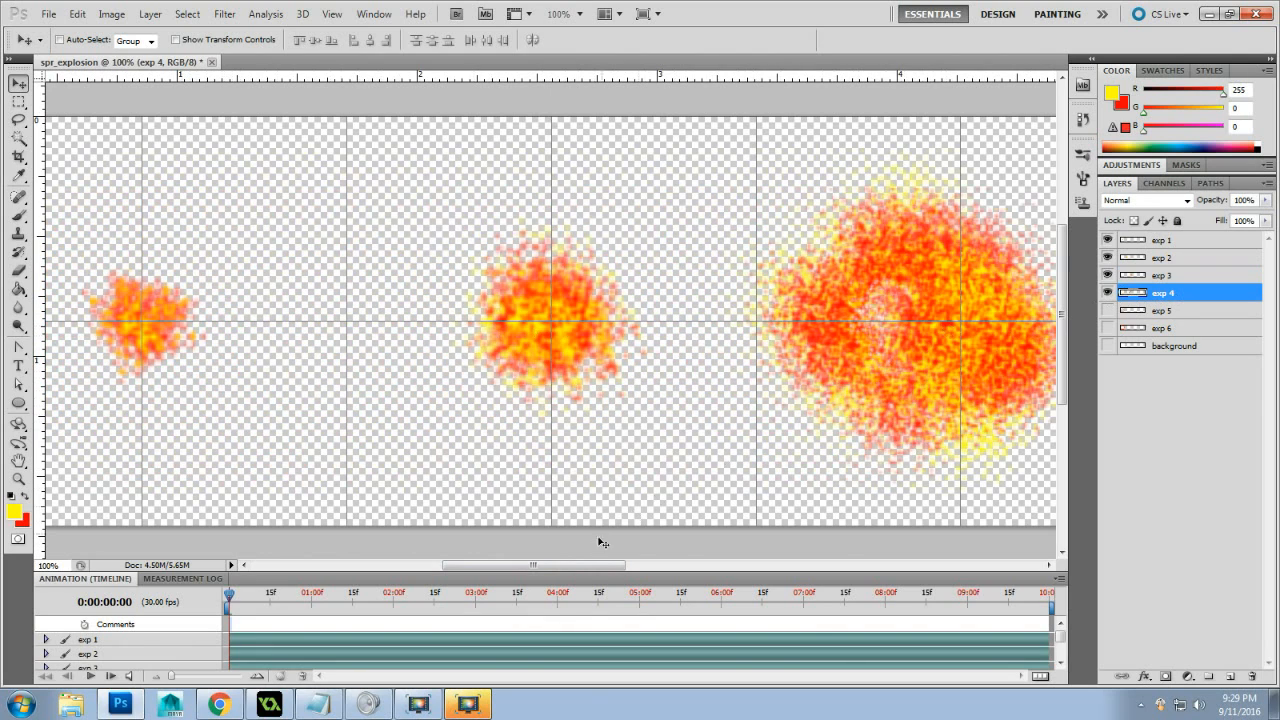
left_click_drag(577, 565, 695, 565)
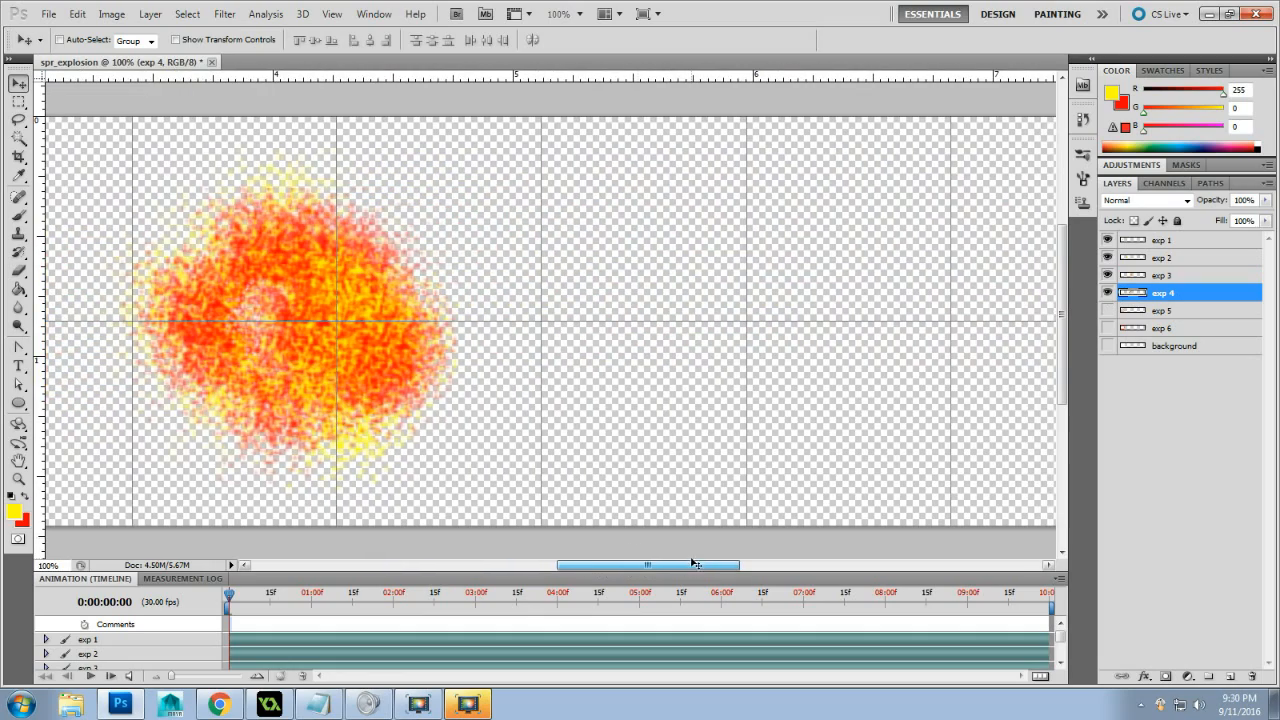
left_click_drag(293, 338, 757, 335)
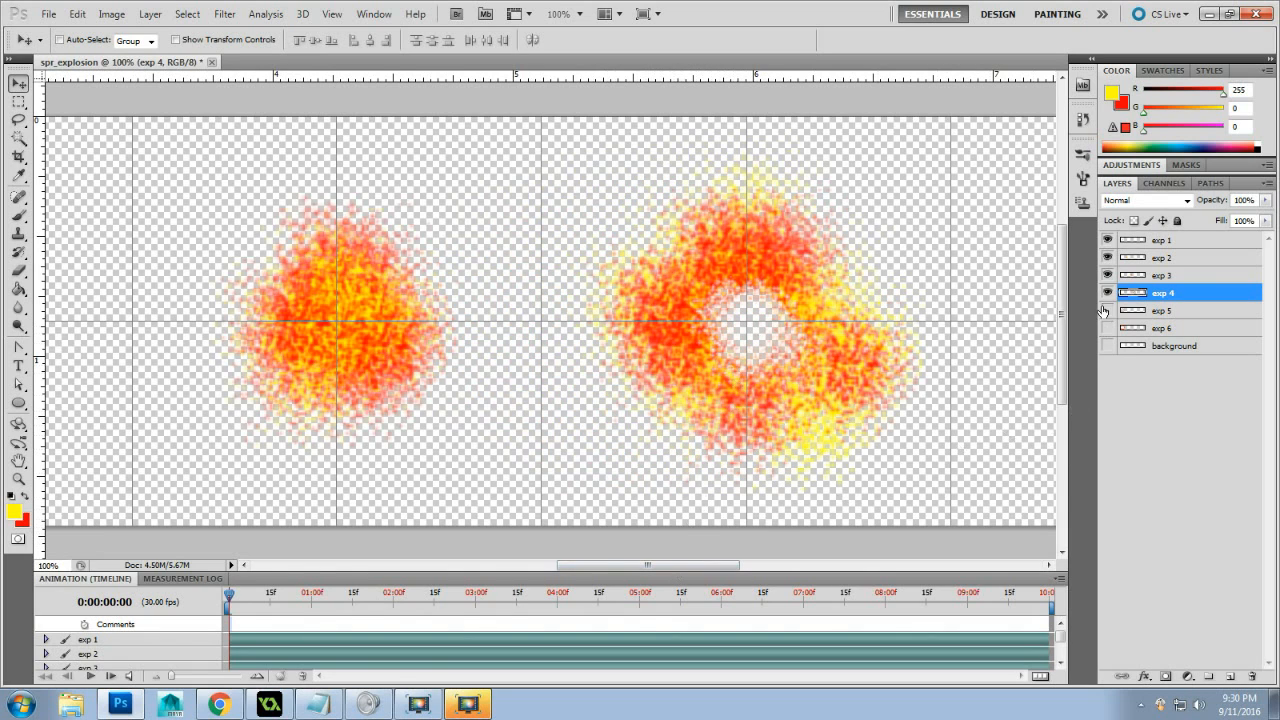
Show the exp 5 layer and move its burst onto the guide crossing of the fifth frame
left_click(1170, 314)
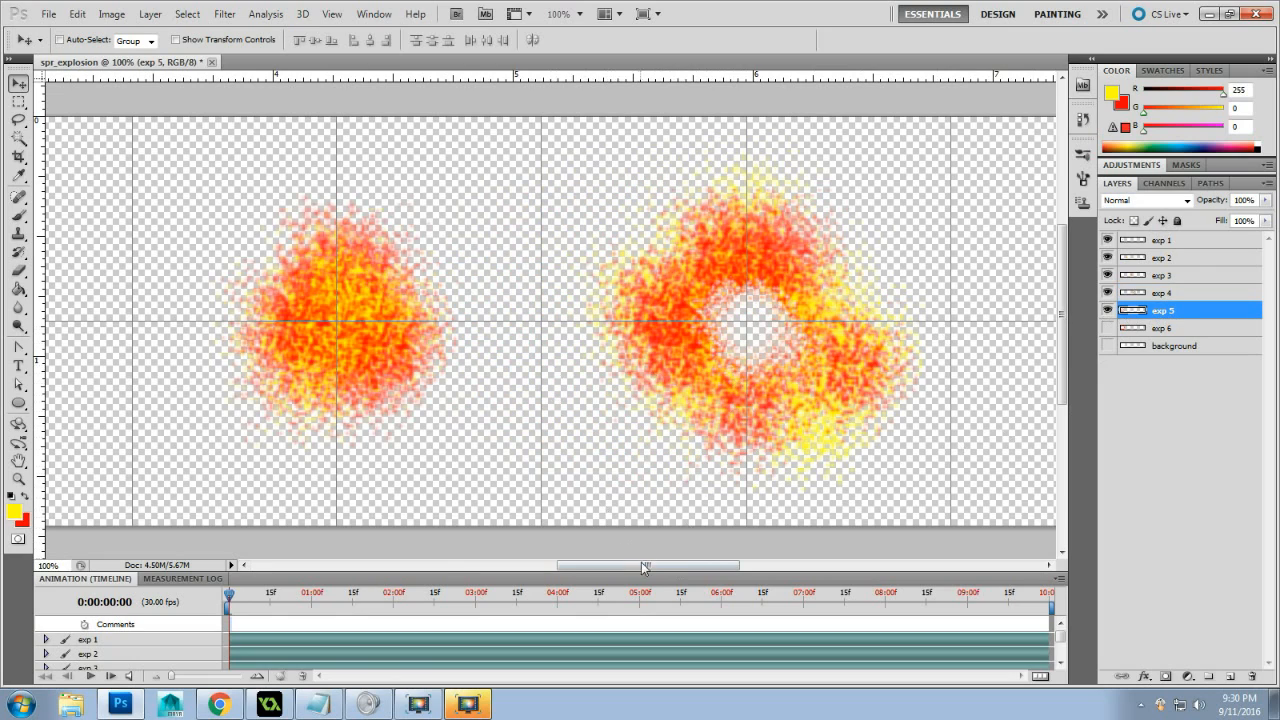
left_click_drag(645, 567, 488, 566)
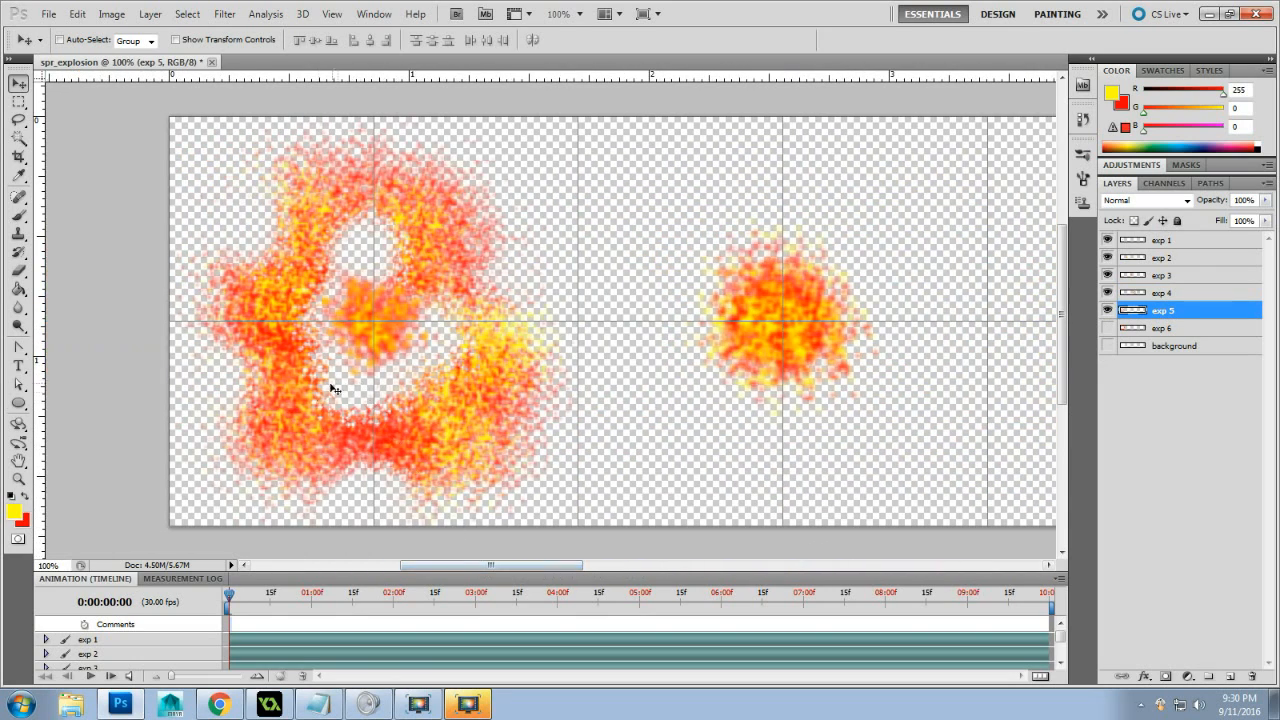
left_click_drag(300, 405, 890, 408)
left_click_drag(503, 567, 632, 566)
left_click_drag(363, 435, 875, 465)
left_click_drag(647, 564, 747, 565)
left_click_drag(298, 447, 795, 449)
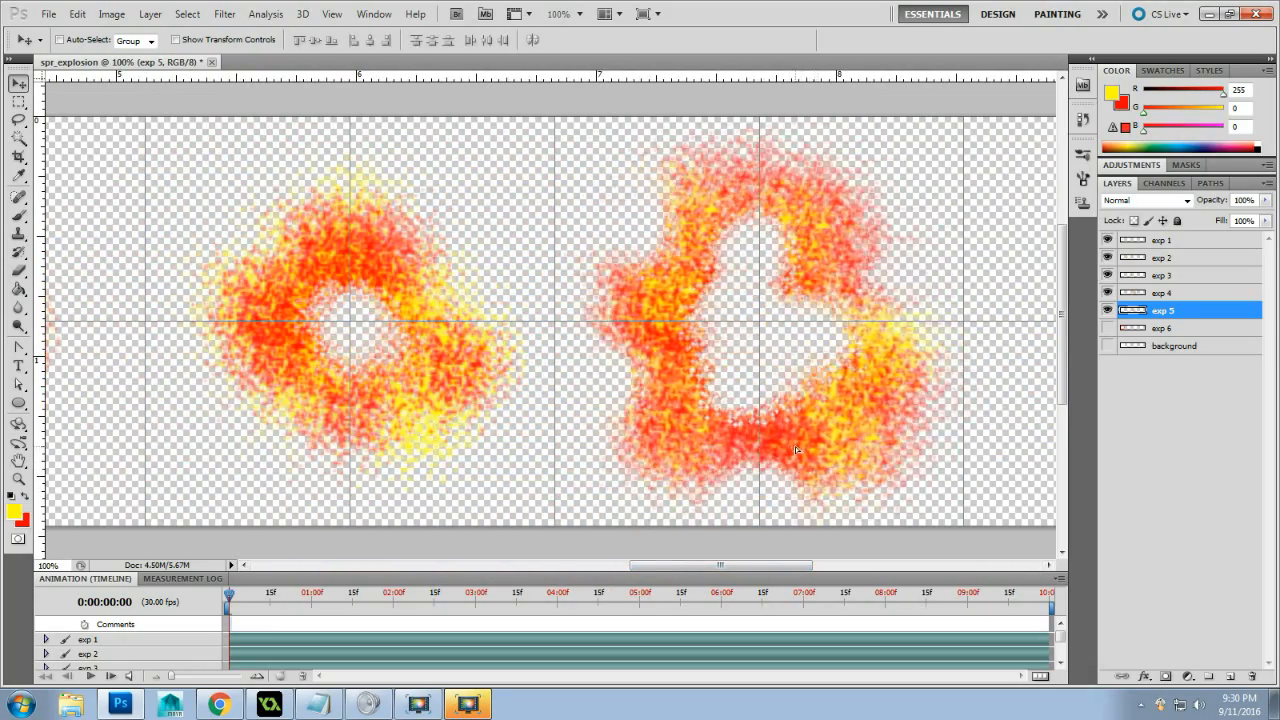
mouse_move(754, 344)
left_mouse_down()
mouse_move(774, 346)
mouse_move(742, 354)
mouse_move(757, 349)
left_mouse_up()
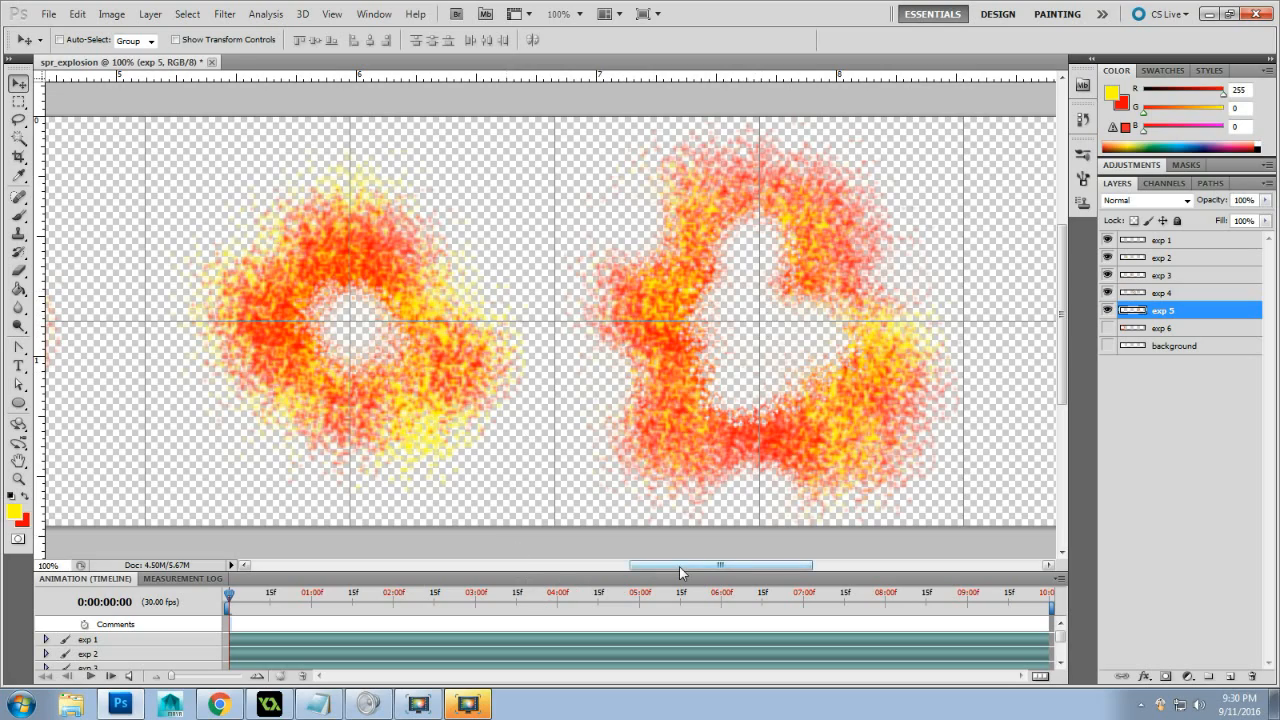
Show the exp 6 layer and realign the exp 5 burst with the guide crossing of the fifth frame
left_click_drag(680, 572, 426, 545)
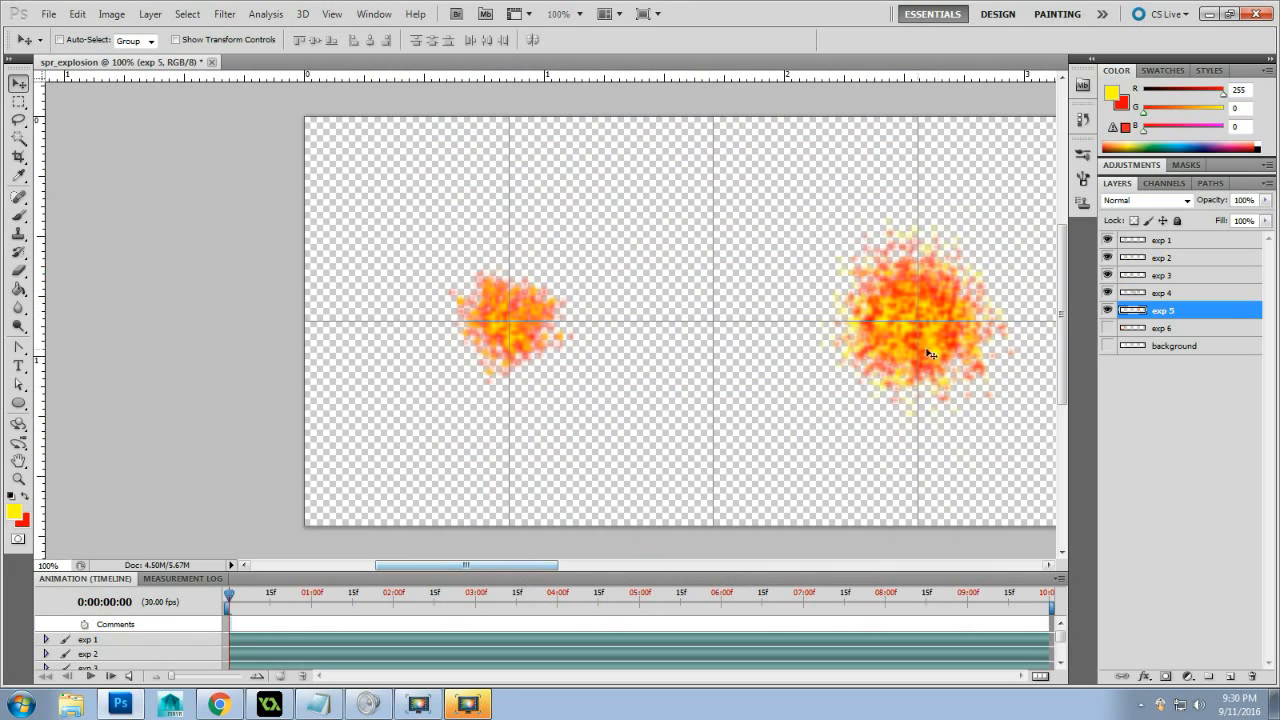
left_click(1107, 329)
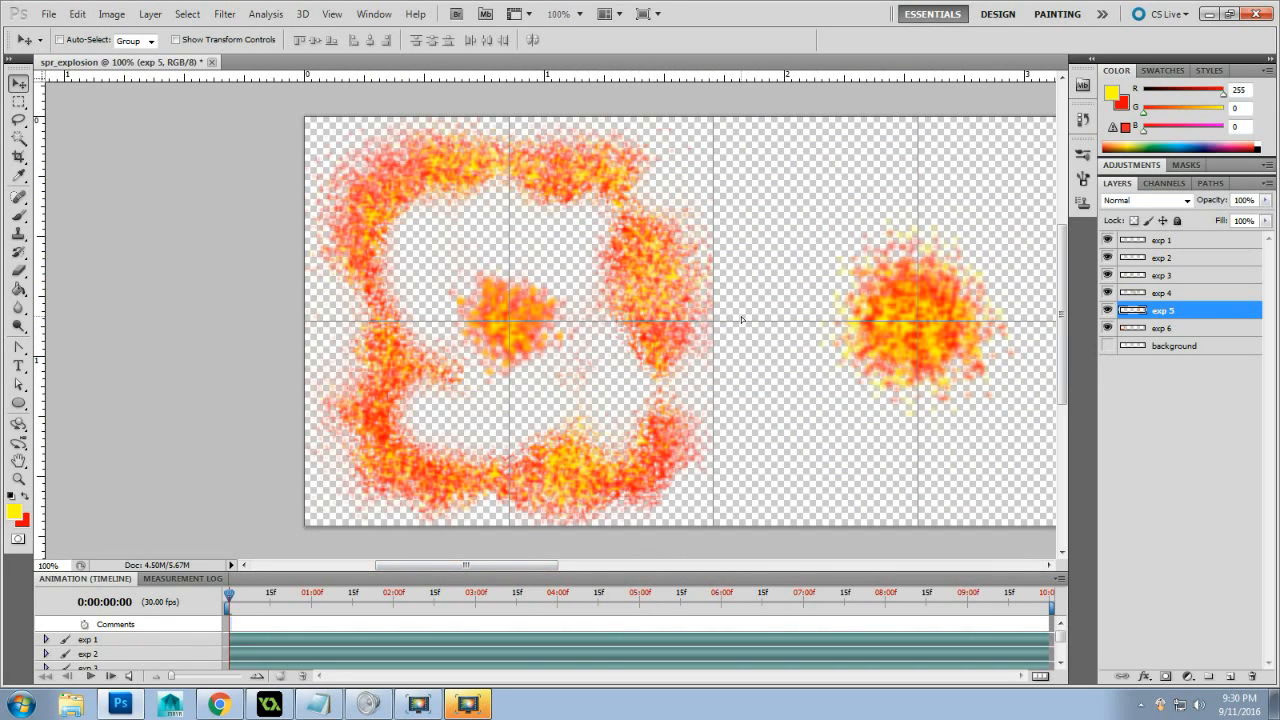
left_click_drag(540, 565, 810, 542)
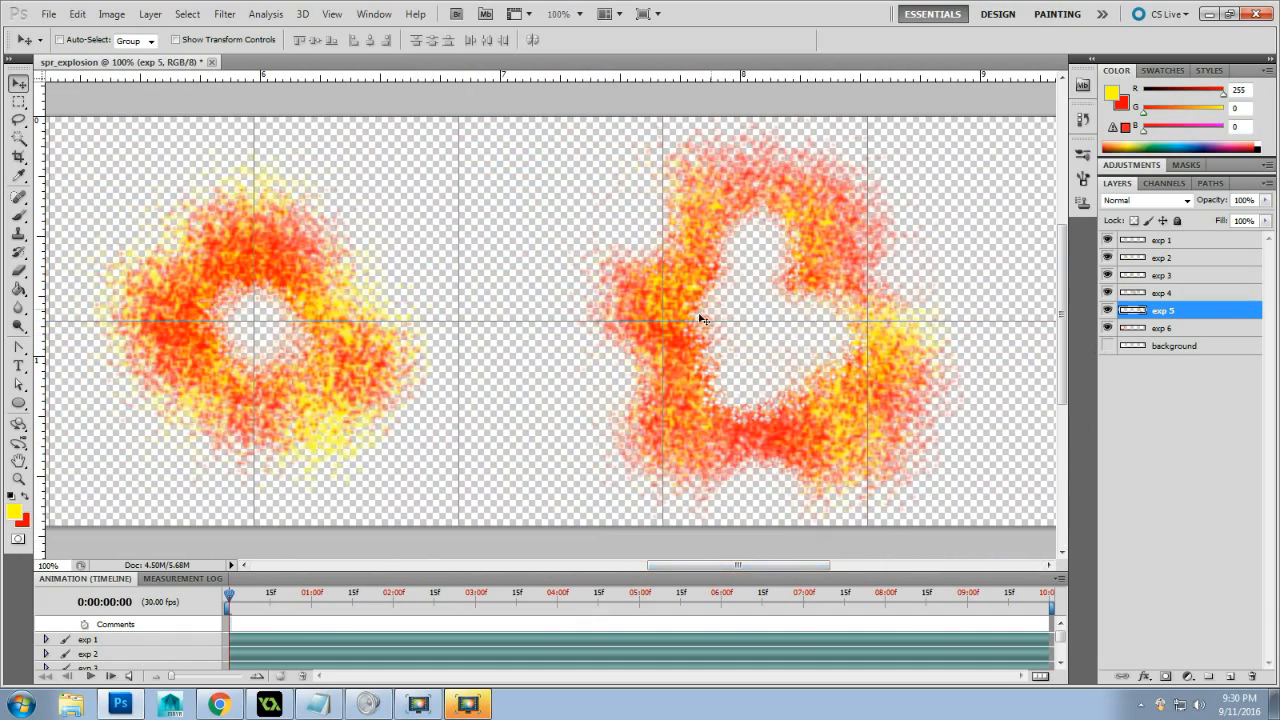
left_click_drag(688, 372, 574, 374)
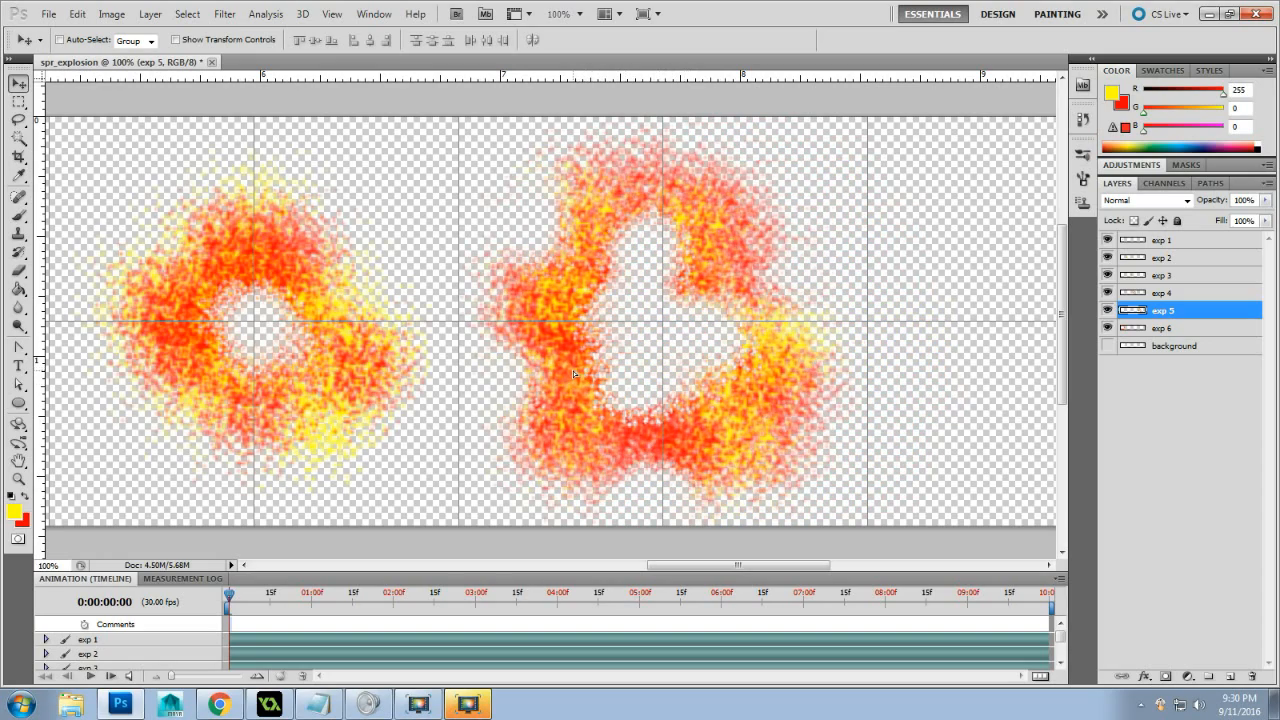
mouse_move(686, 216)
left_mouse_down()
mouse_move(706, 216)
mouse_move(682, 217)
left_mouse_up()
Move the exp 6 burst onto the guide crossing of the sixth frame
left_click(1194, 335)
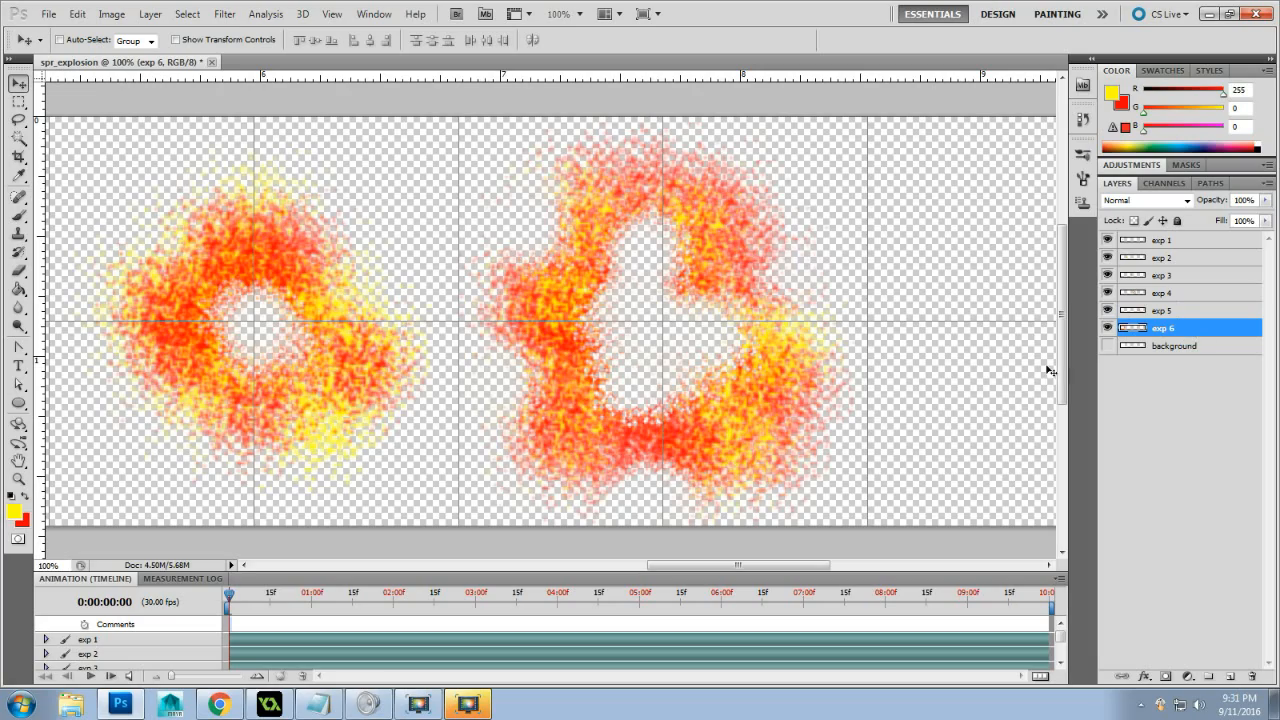
left_click_drag(697, 566, 464, 567)
left_click_drag(345, 466, 930, 493)
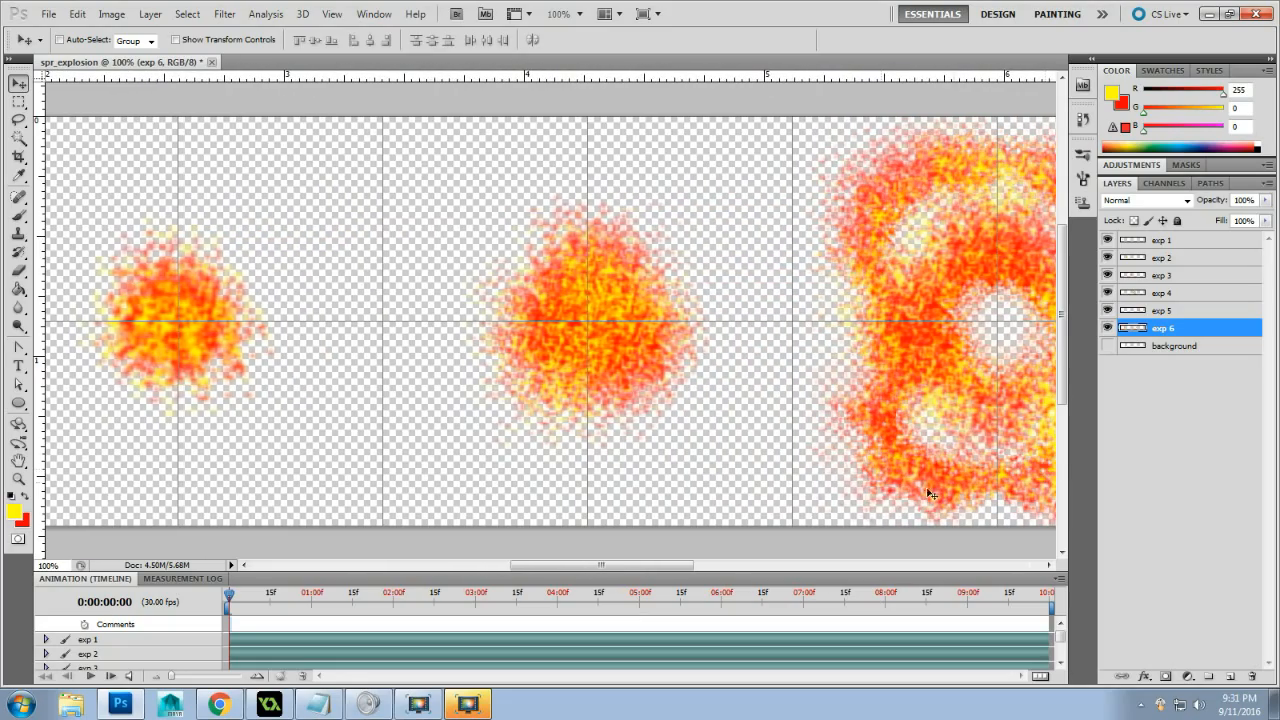
left_click_drag(636, 566, 766, 569)
left_click_drag(432, 482, 967, 490)
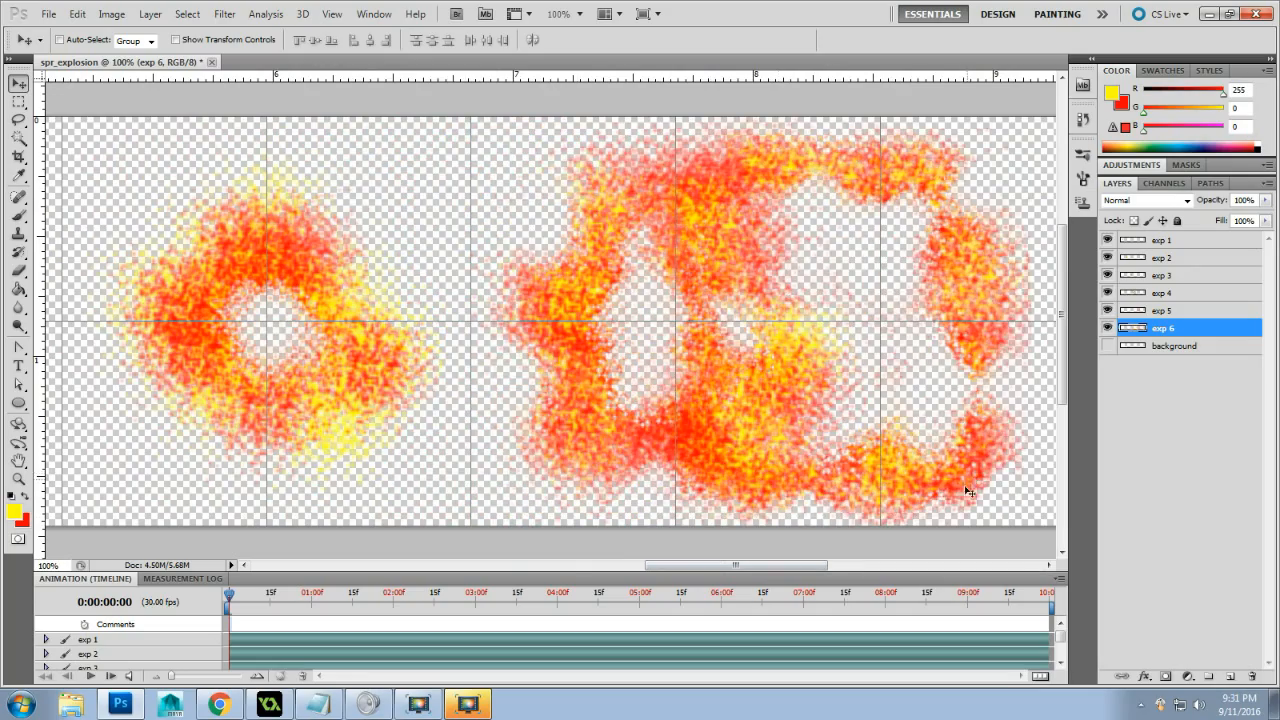
left_click_drag(797, 565, 863, 567)
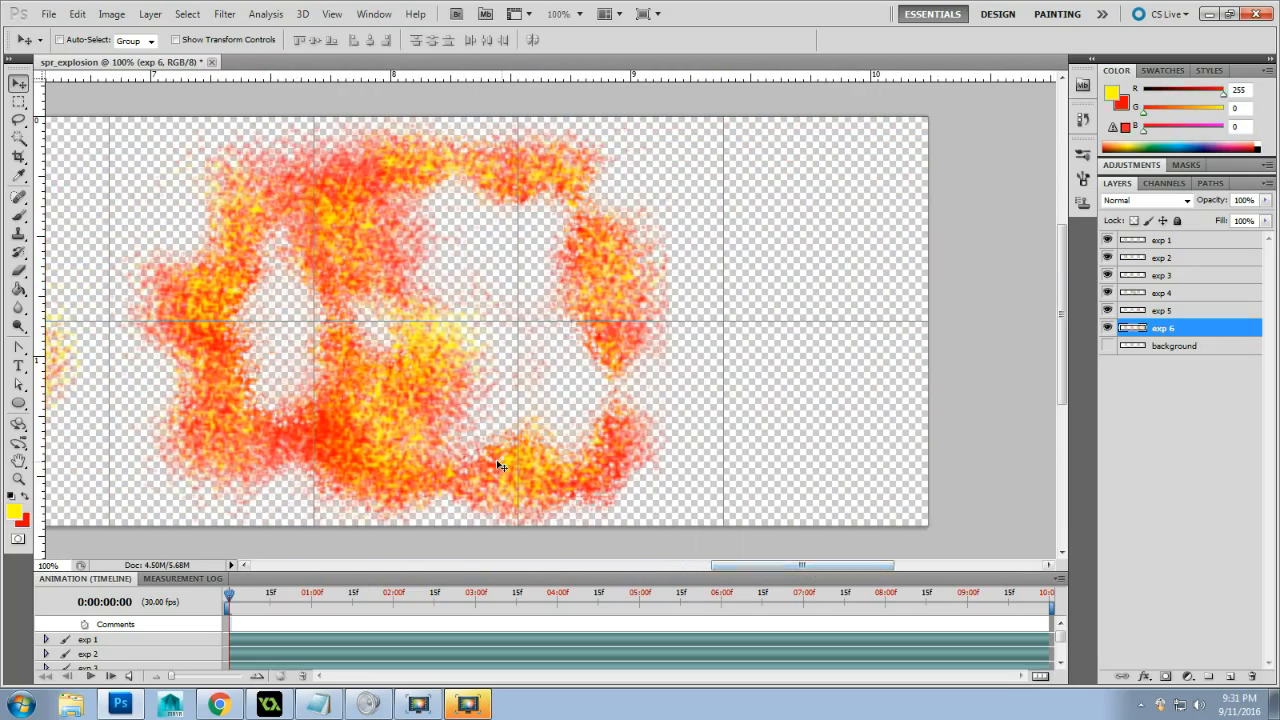
left_click_drag(483, 466, 724, 462)
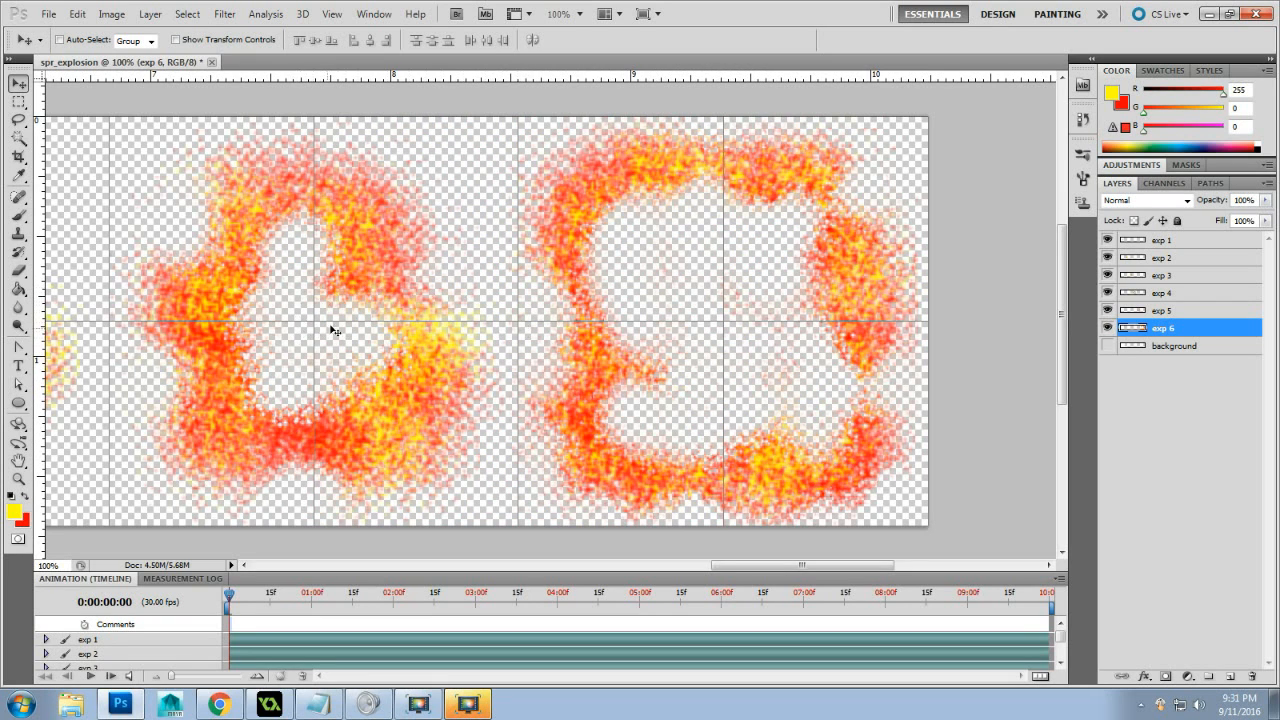
Check how the bursts sit on their guide crossings along the strip, ending with the whole canvas in view
left_click_drag(783, 565, 677, 565)
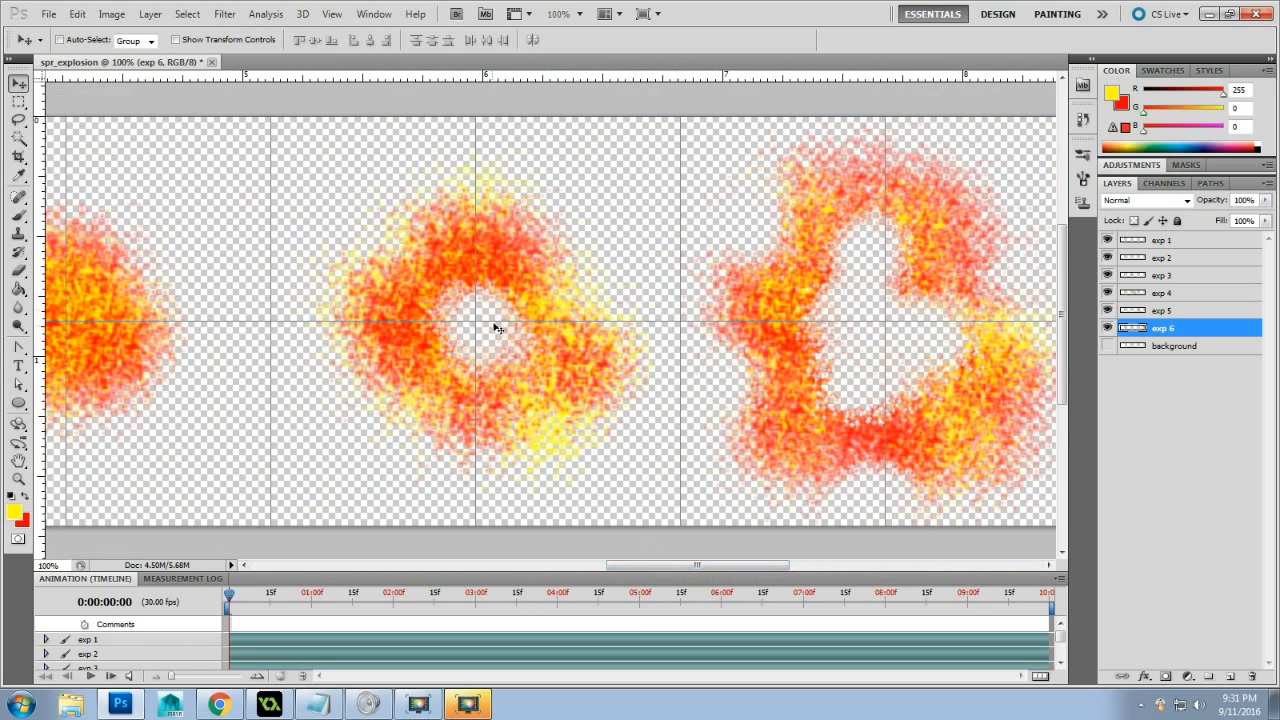
left_click_drag(634, 565, 573, 565)
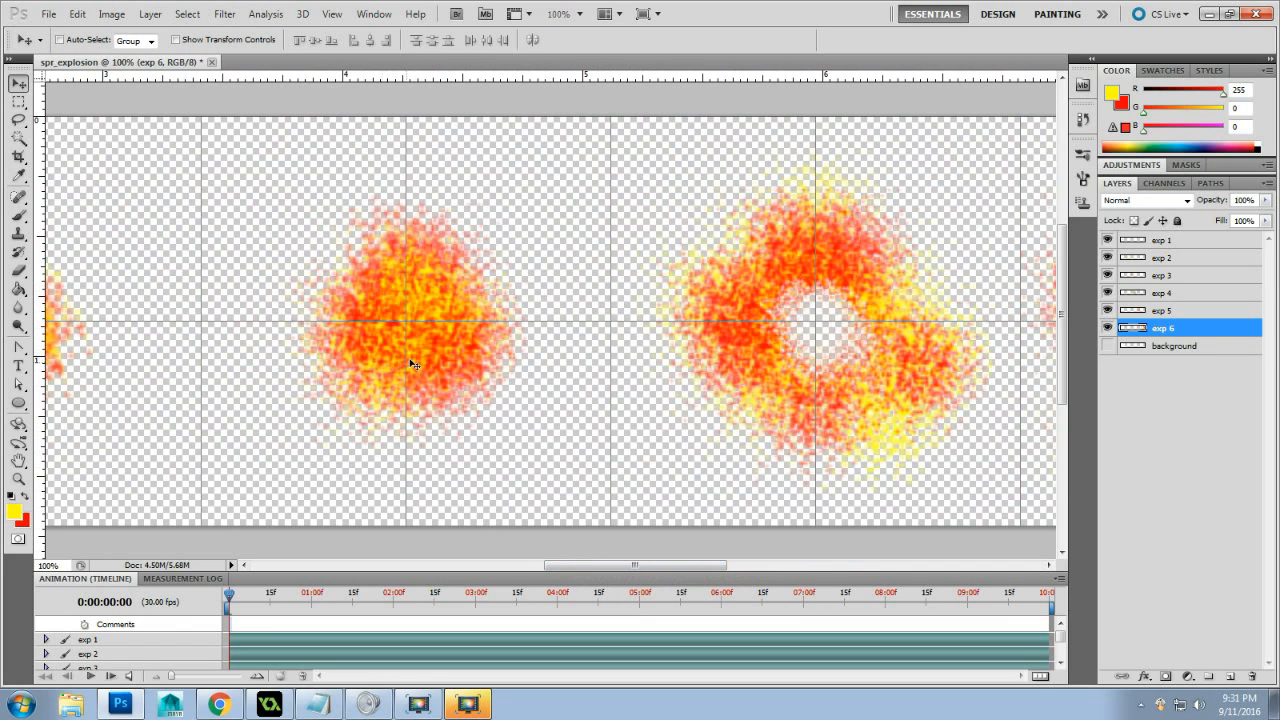
left_click_drag(694, 564, 617, 565)
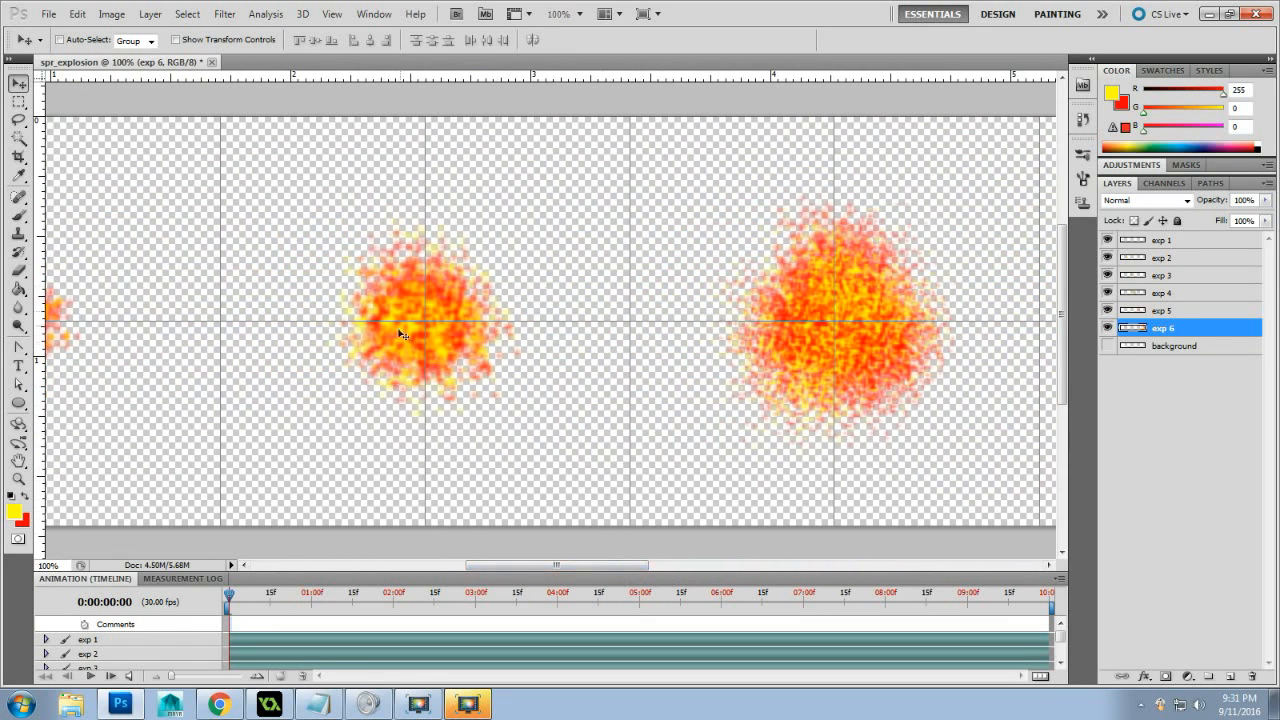
mouse_move(552, 565)
left_mouse_down()
mouse_move(480, 565)
mouse_move(604, 565)
mouse_move(504, 565)
mouse_move(571, 561)
left_mouse_up()
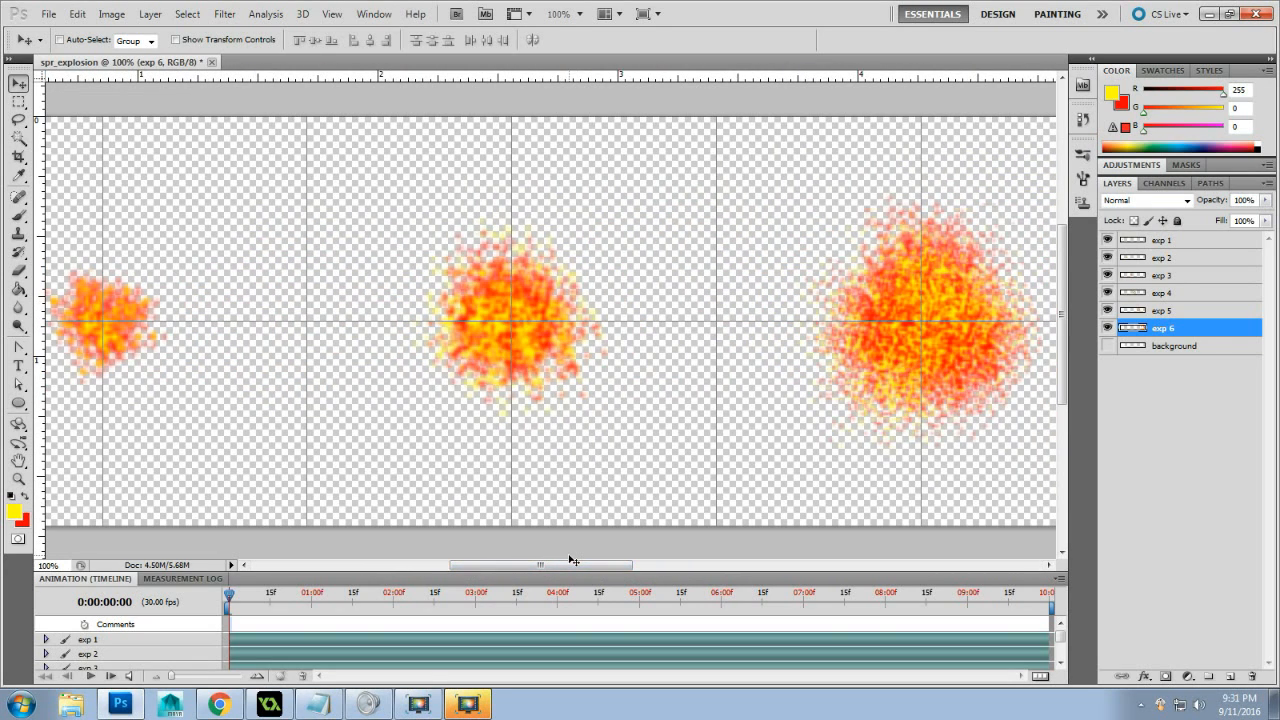
key("ctrl+minus")
key("ctrl+minus")
key("ctrl+minus")
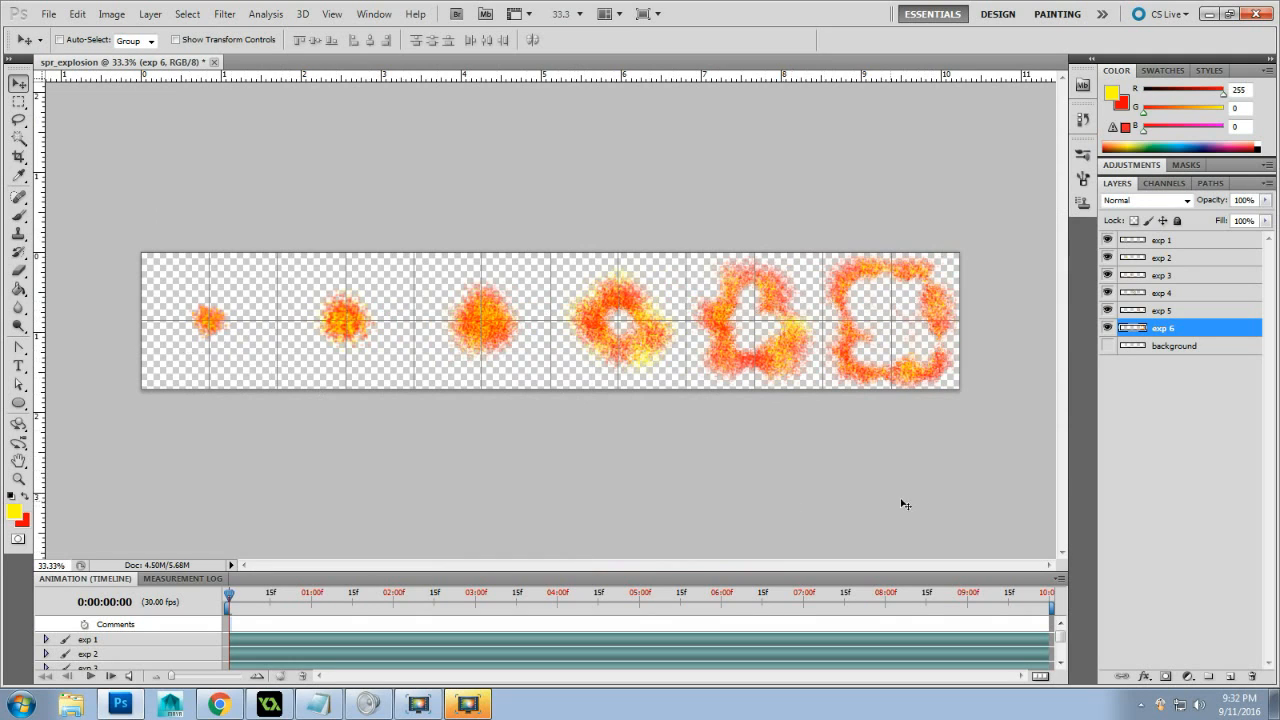
With the background hidden, save the layered document as spr_explosion.psd in the space_invaders.gmx folder with Maximize Compatibility on
left_click(1107, 345)
left_click(48, 14)
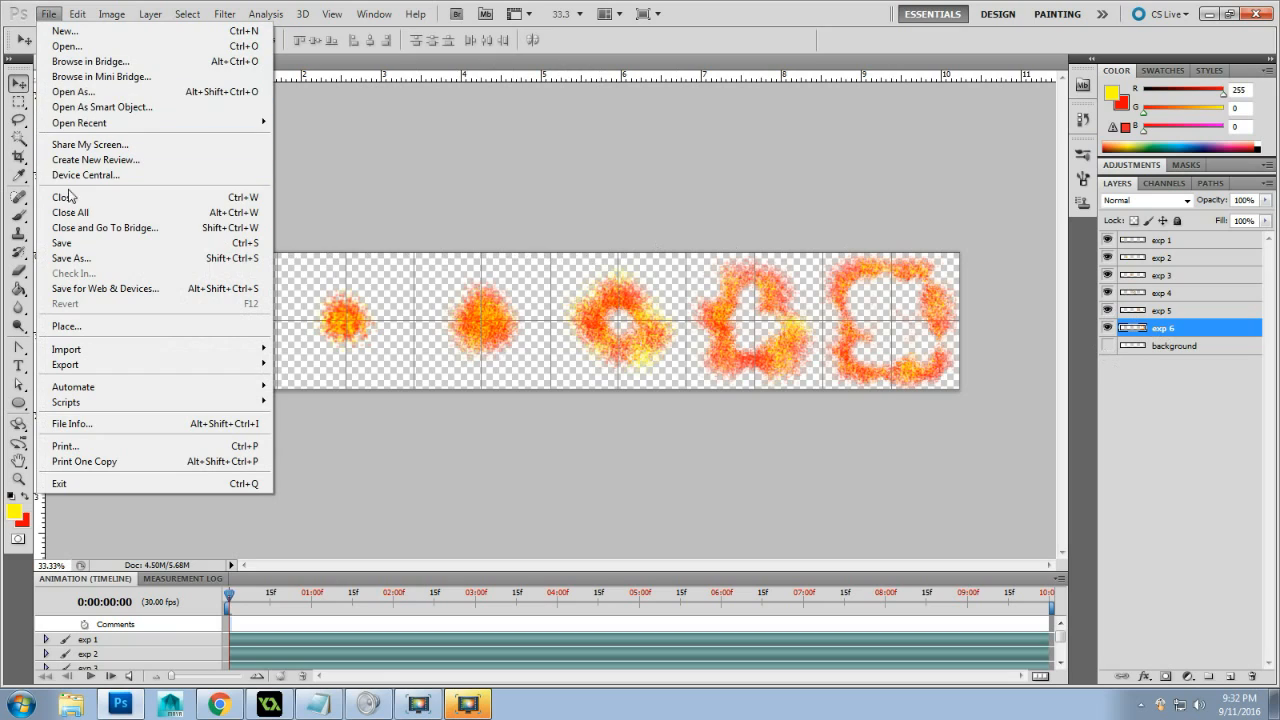
left_click(112, 262)
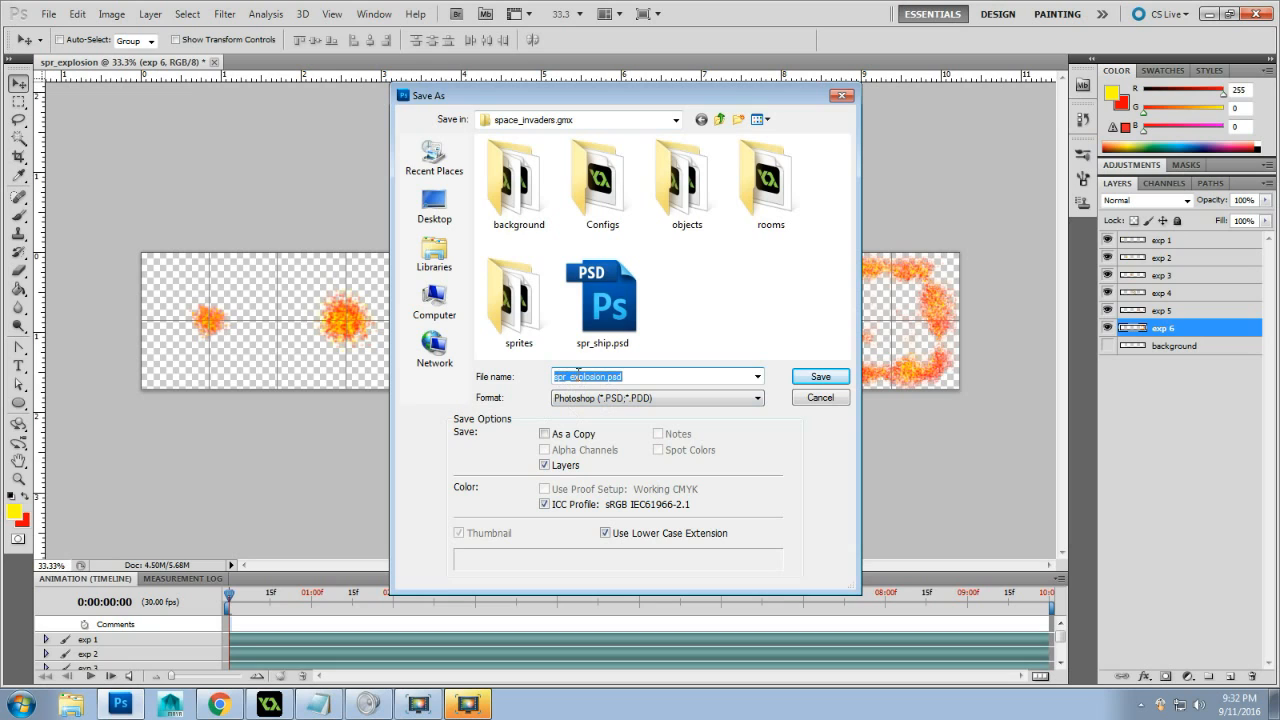
left_click(818, 380)
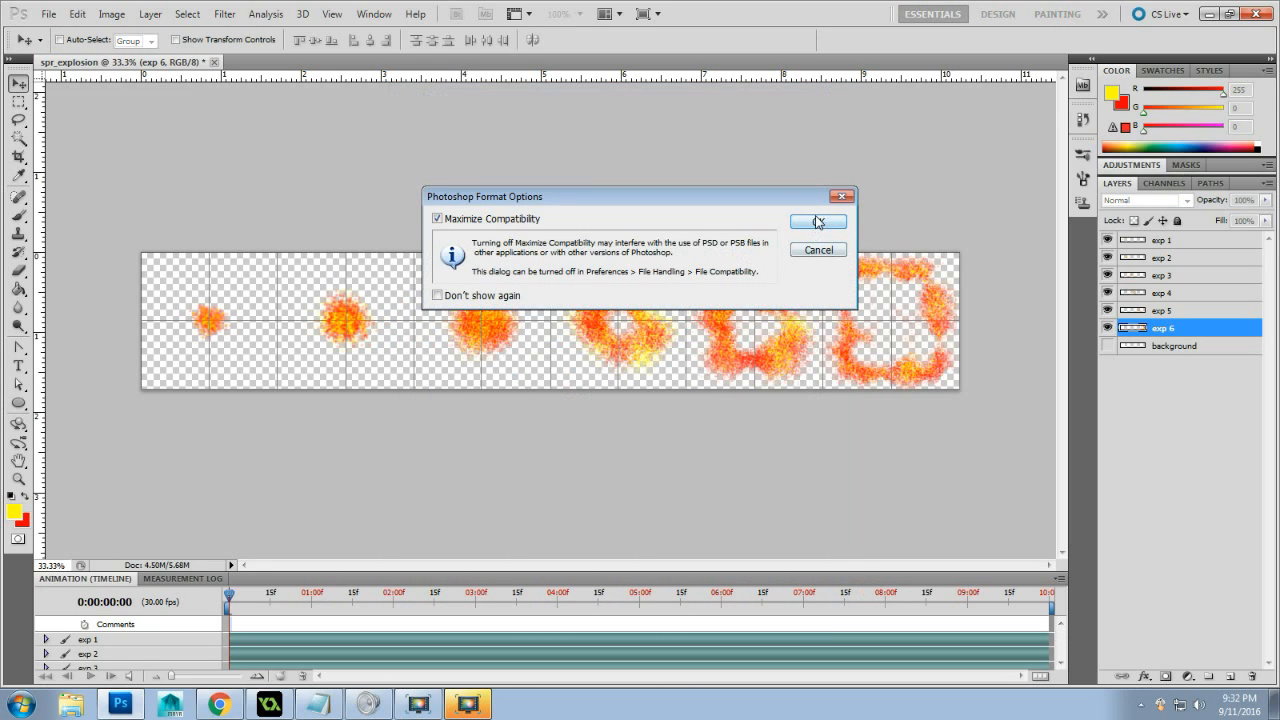
left_click(818, 222)
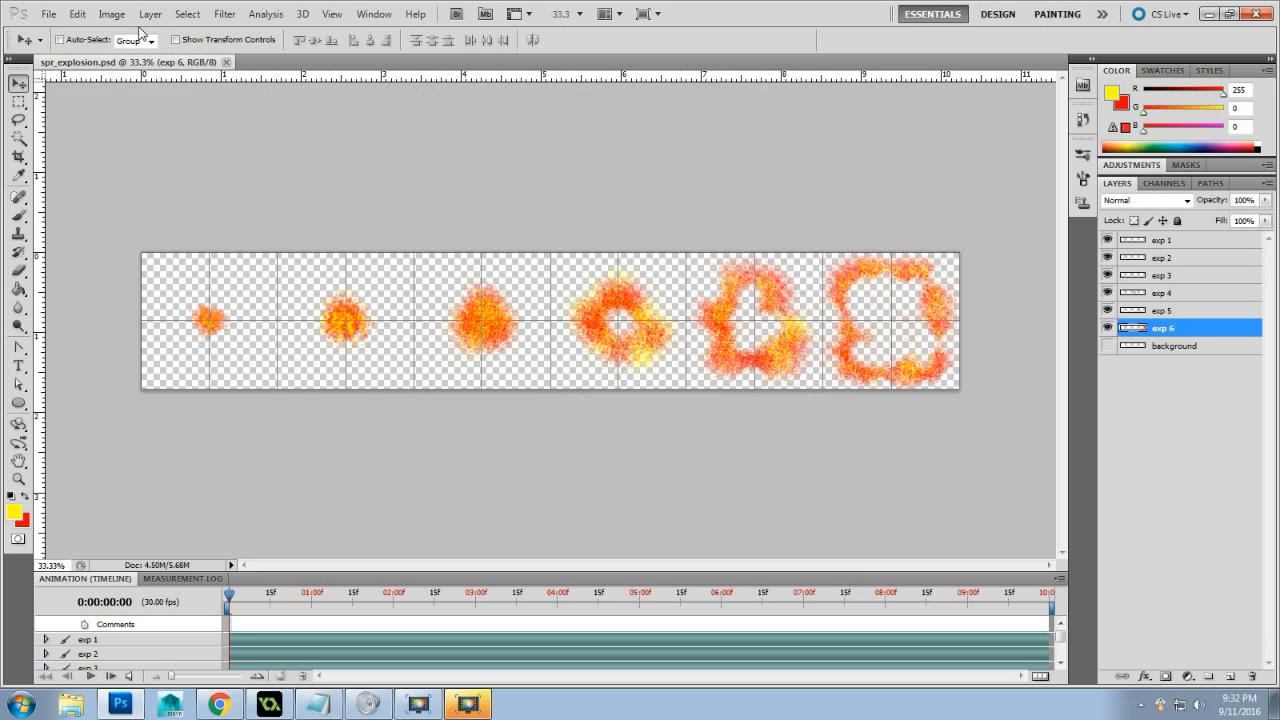
Save a copy of the strip as spr_explosion.png in the space_invaders.gmx folder, in PNG format without interlacing
left_click(48, 14)
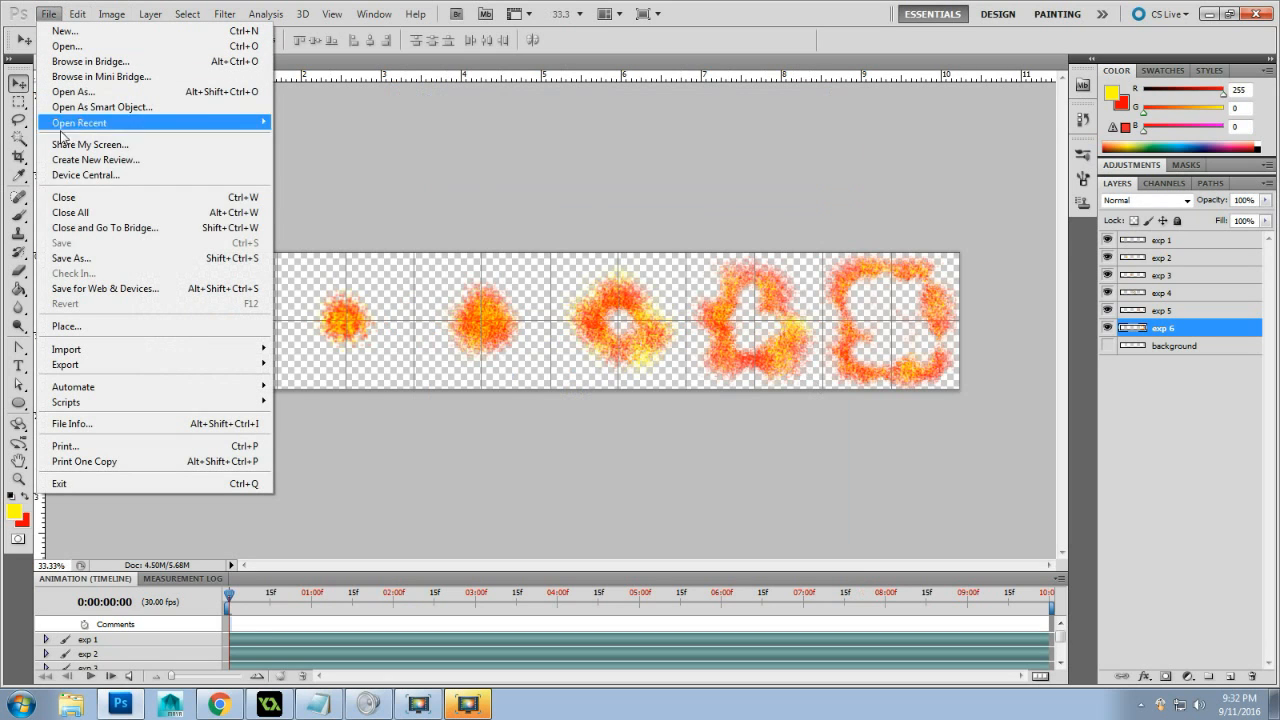
left_click(72, 258)
left_click(631, 399)
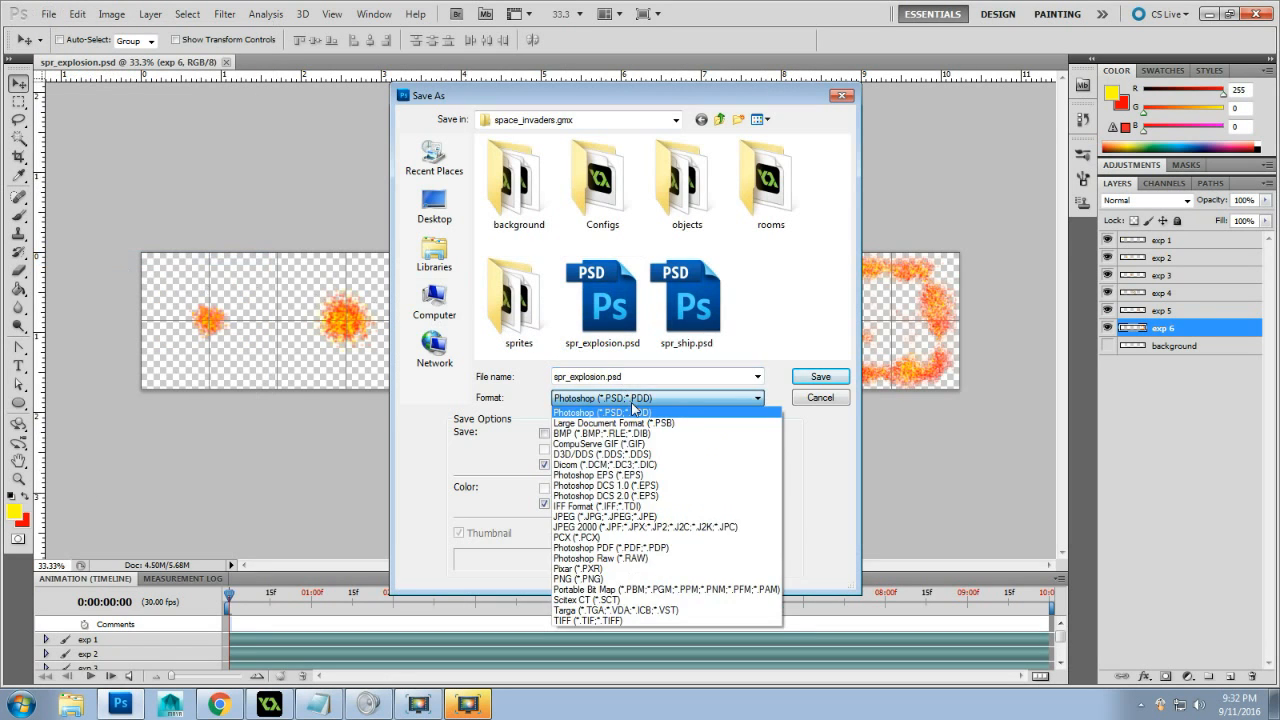
left_click(638, 579)
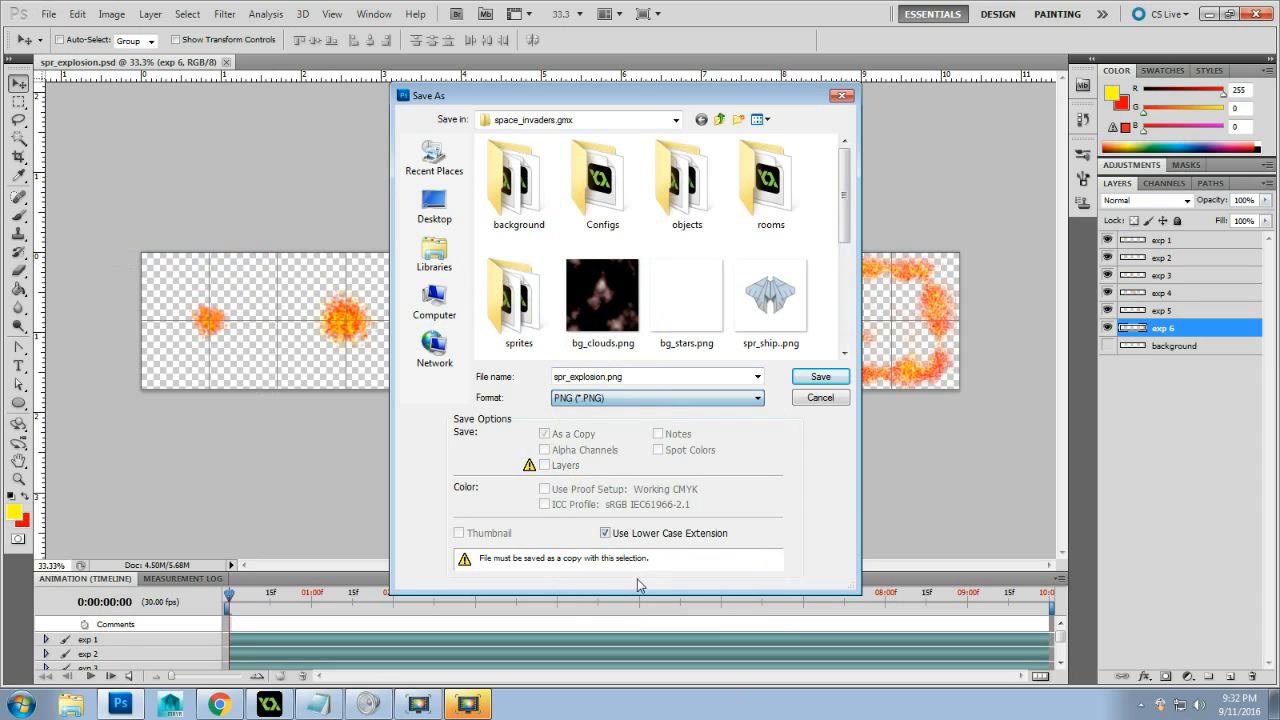
left_click(826, 379)
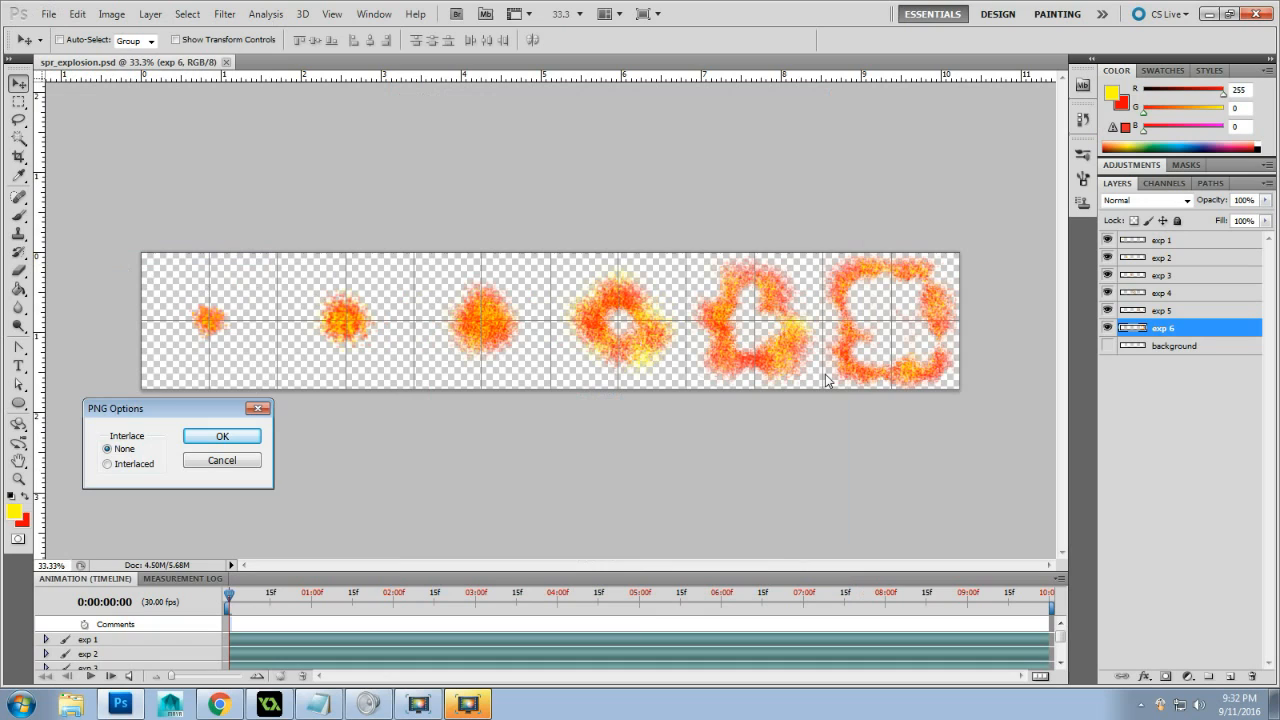
left_click(240, 438)
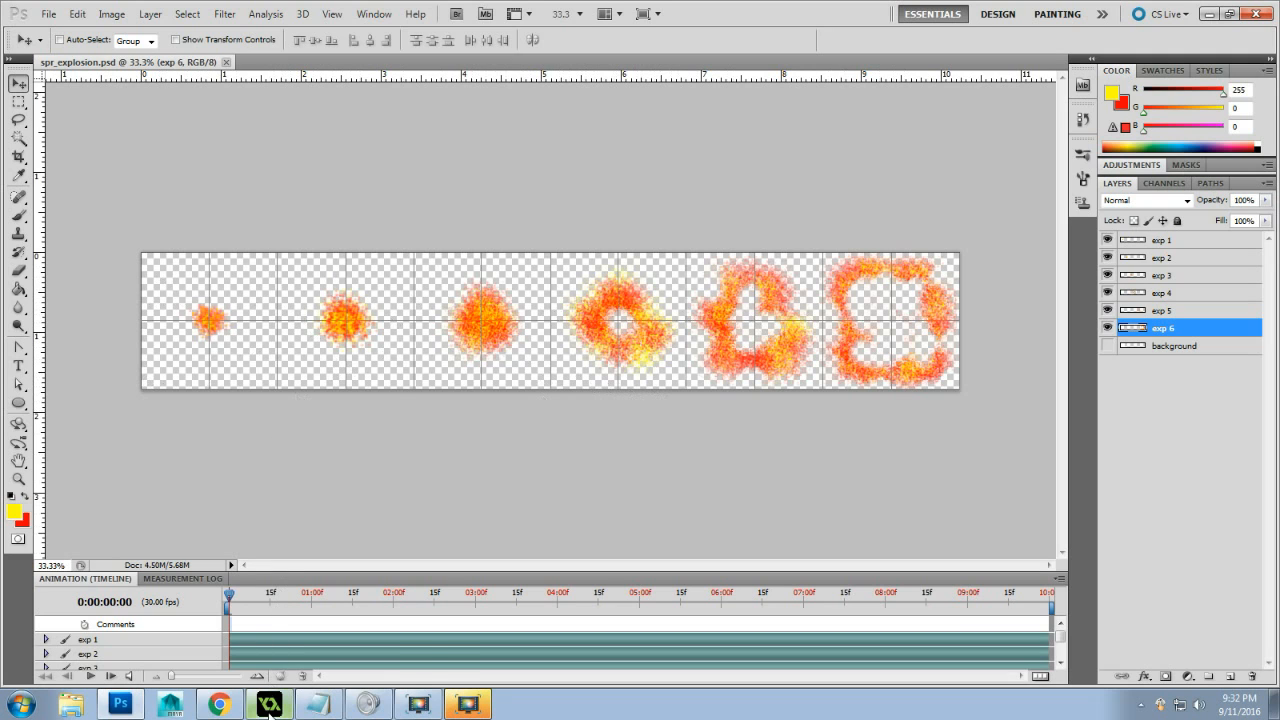
Switch to GameMaker and create a group named player under Sprites
mouse_move(270, 713)
left_click(277, 679)
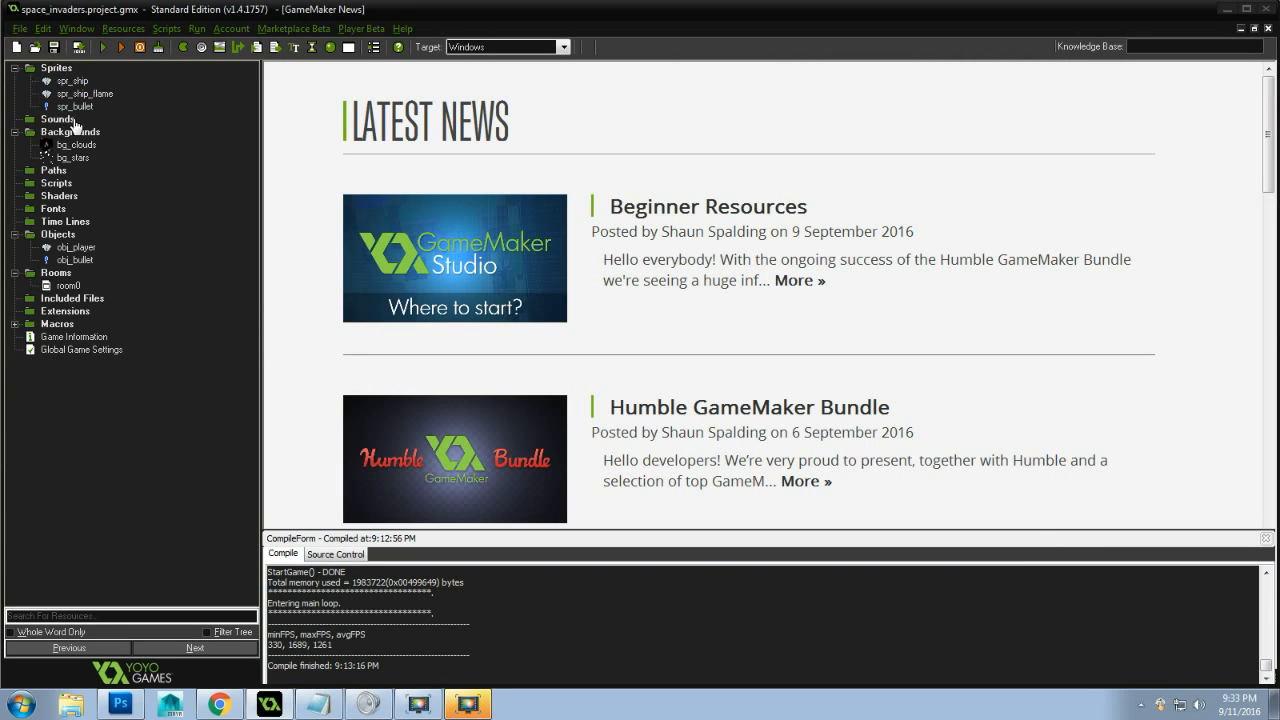
right_click(60, 67)
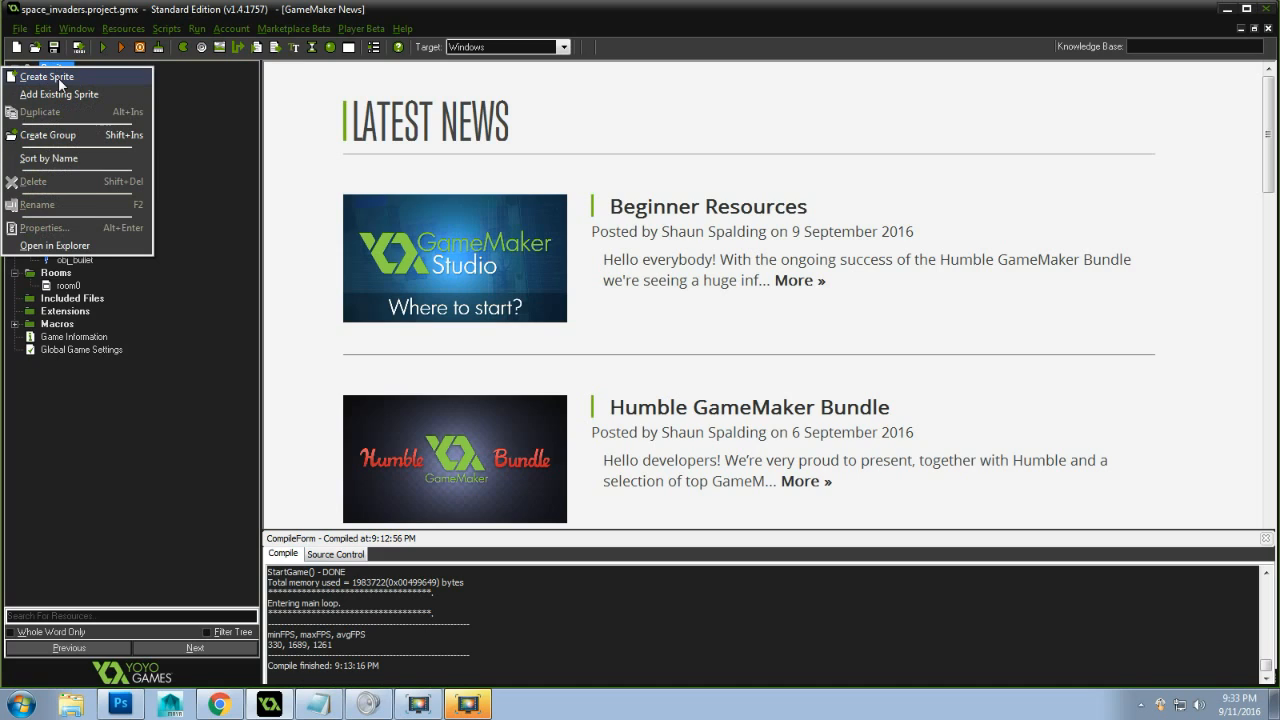
left_click(222, 156)
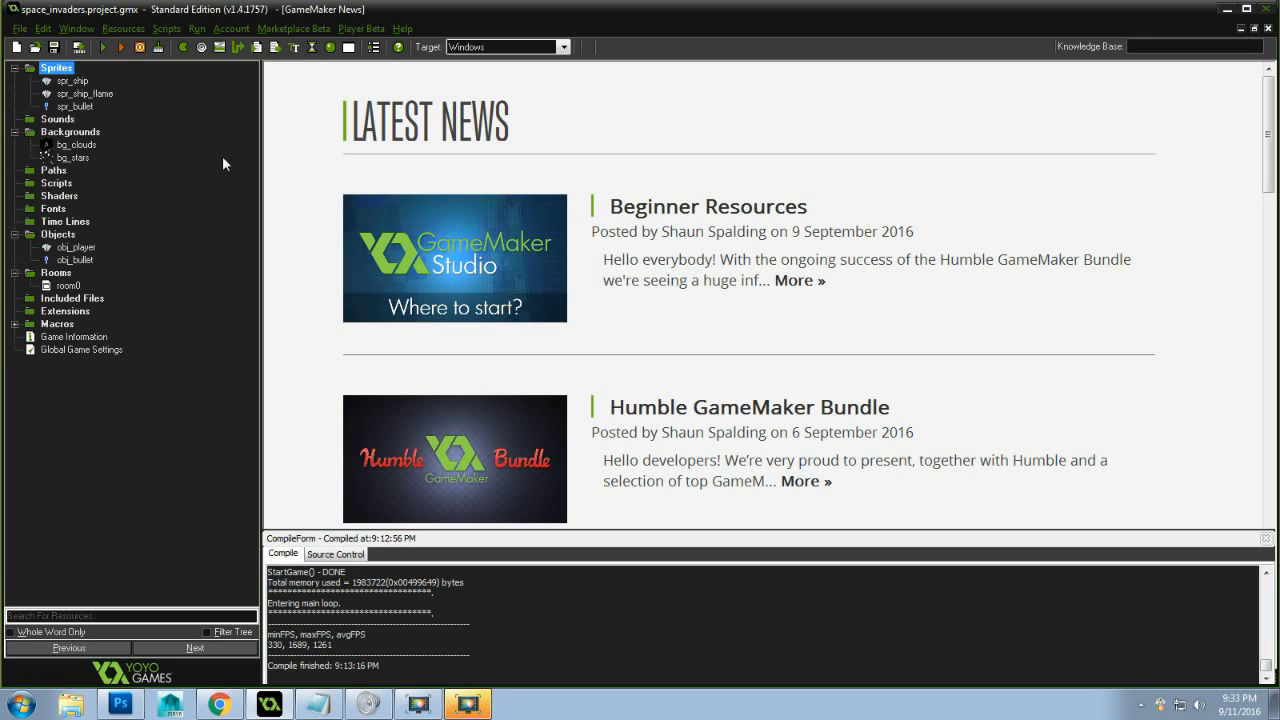
right_click(57, 68)
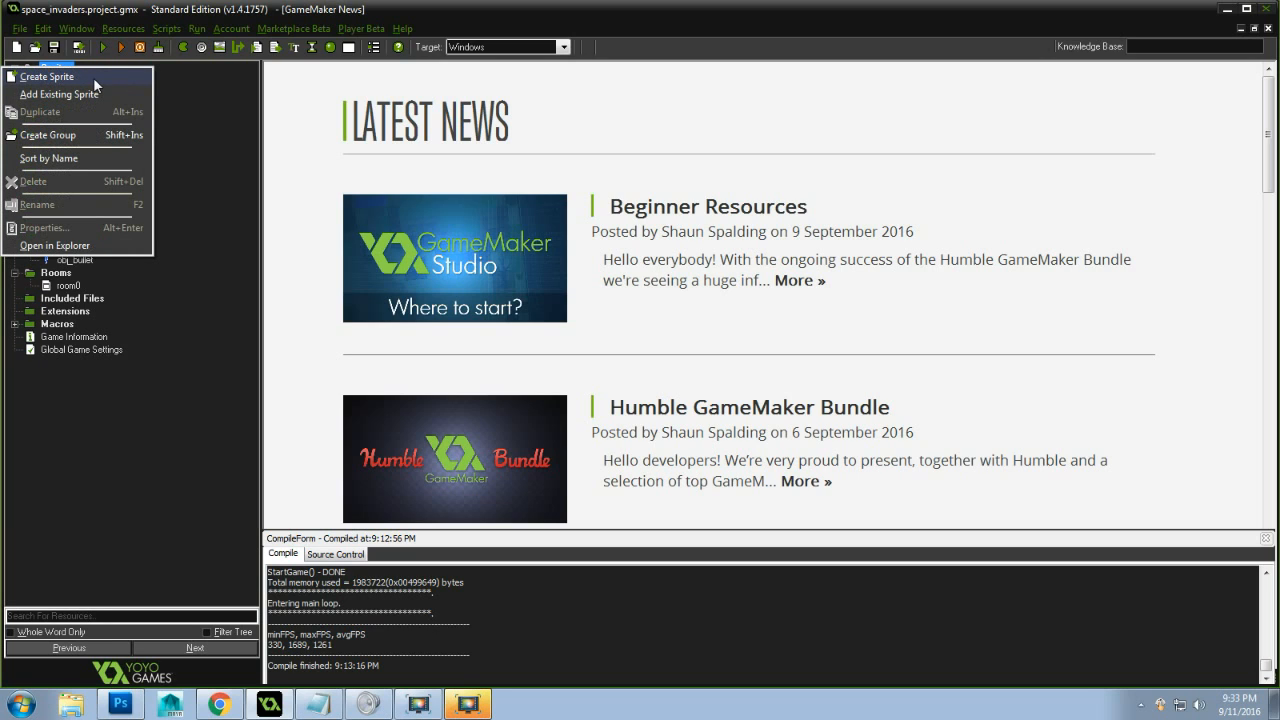
left_click(86, 134)
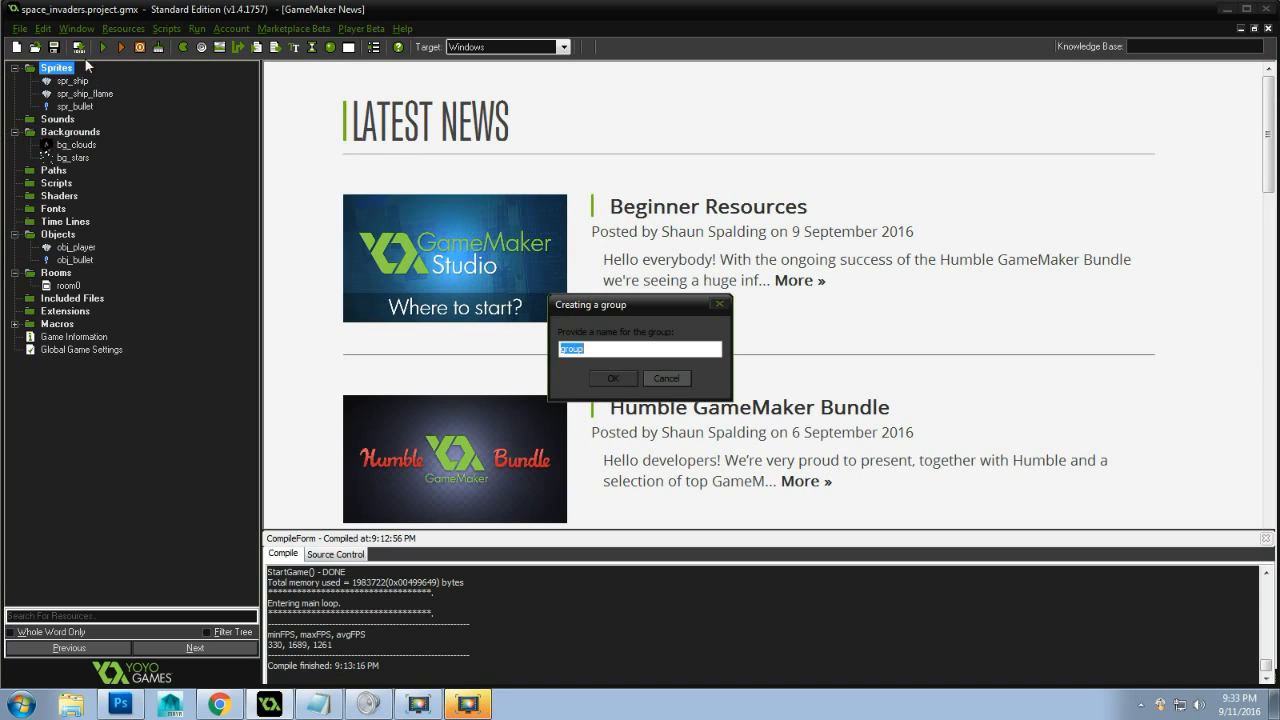
left_click_drag(625, 300, 460, 241)
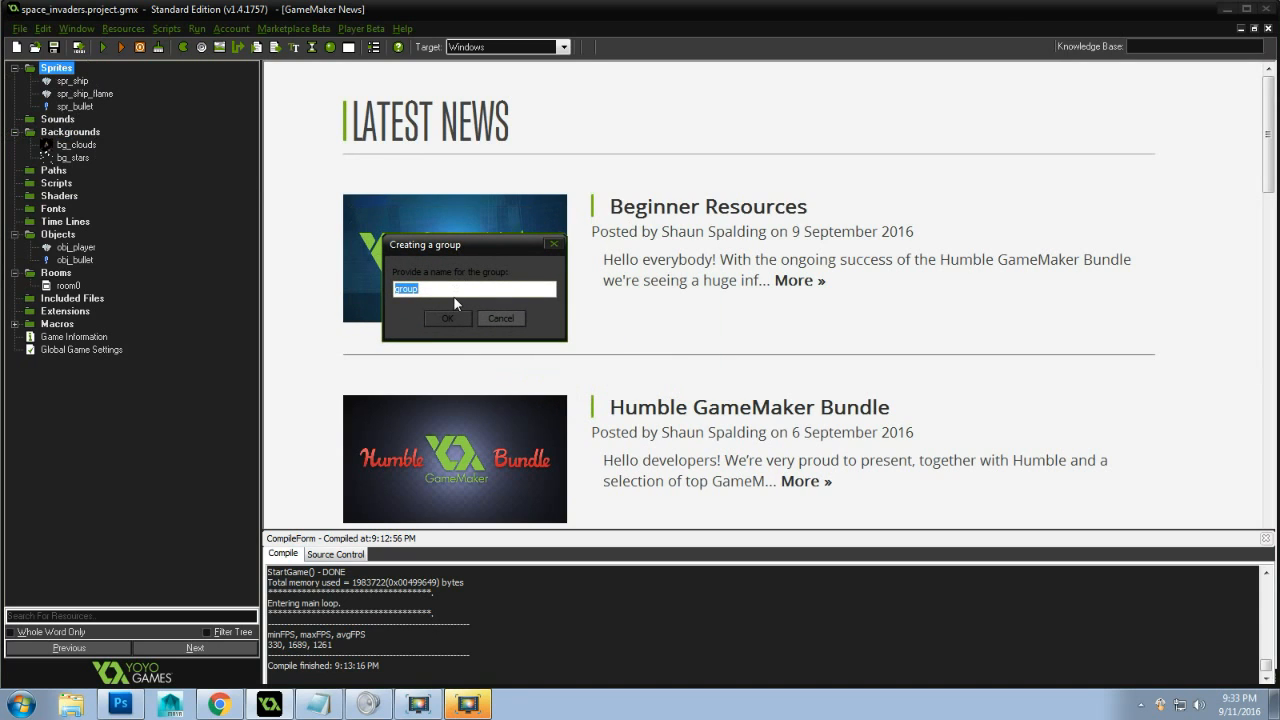
type("player")
left_click(448, 320)
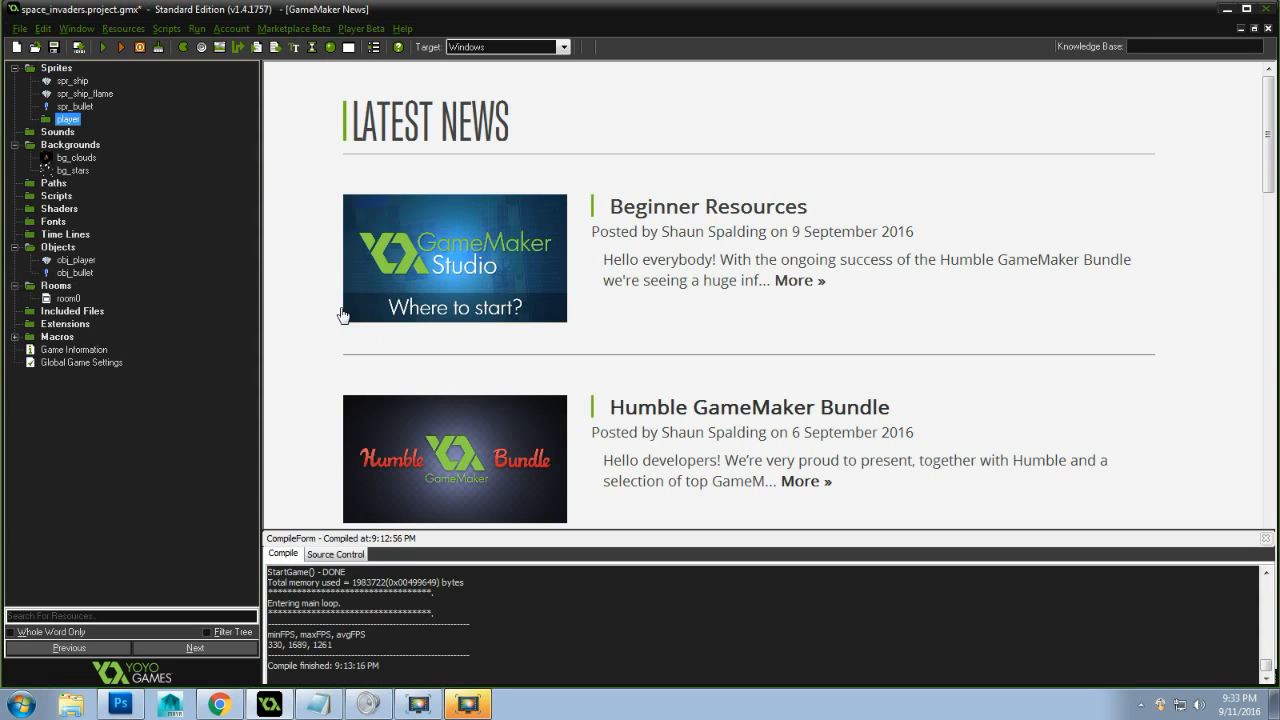
Move spr_ship, spr_ship_flame and spr_bullet into the player sprite group and collapse the group
left_click_drag(74, 106, 60, 84)
left_click(61, 82)
left_click(31, 81)
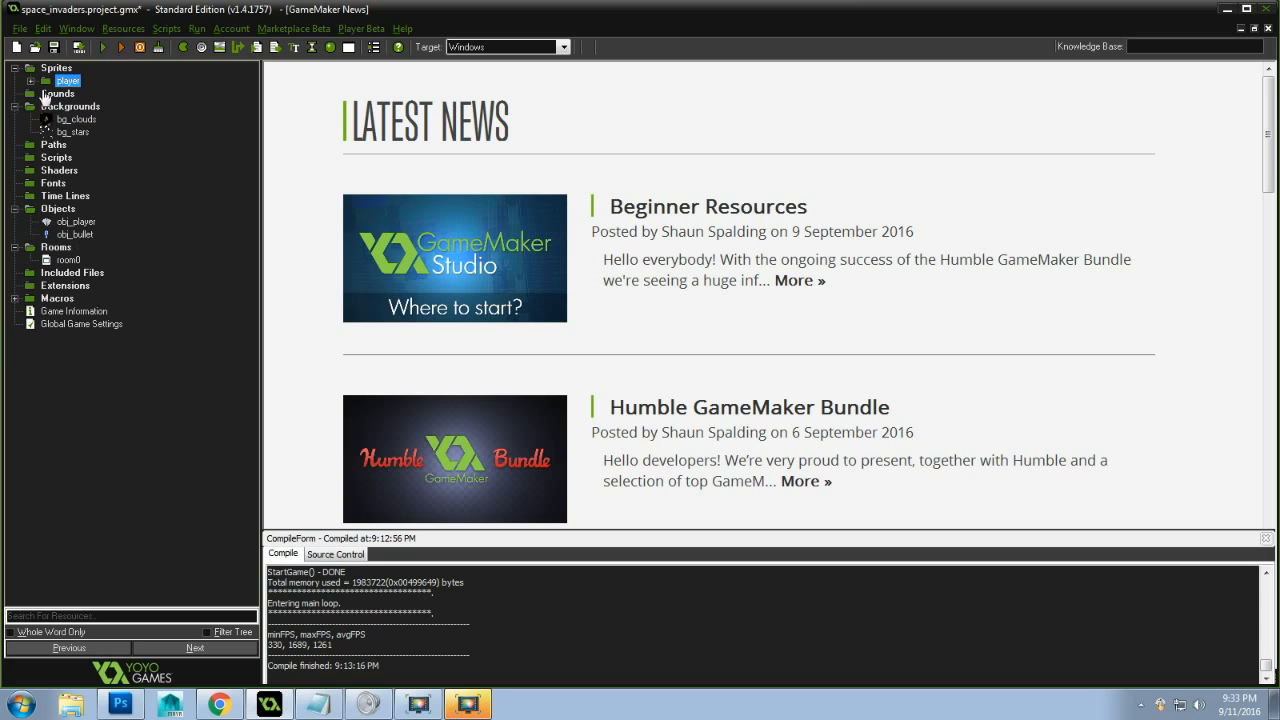
Create a group named misc under Sprites
right_click(55, 68)
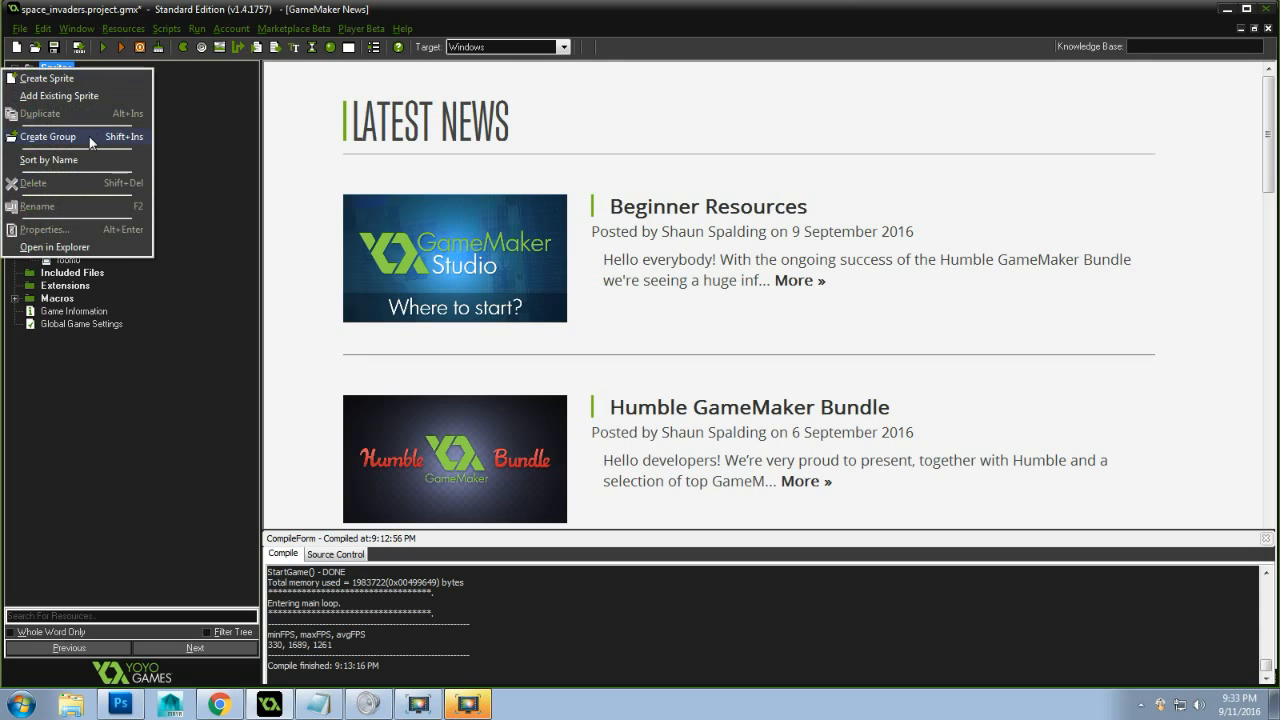
left_click(89, 136)
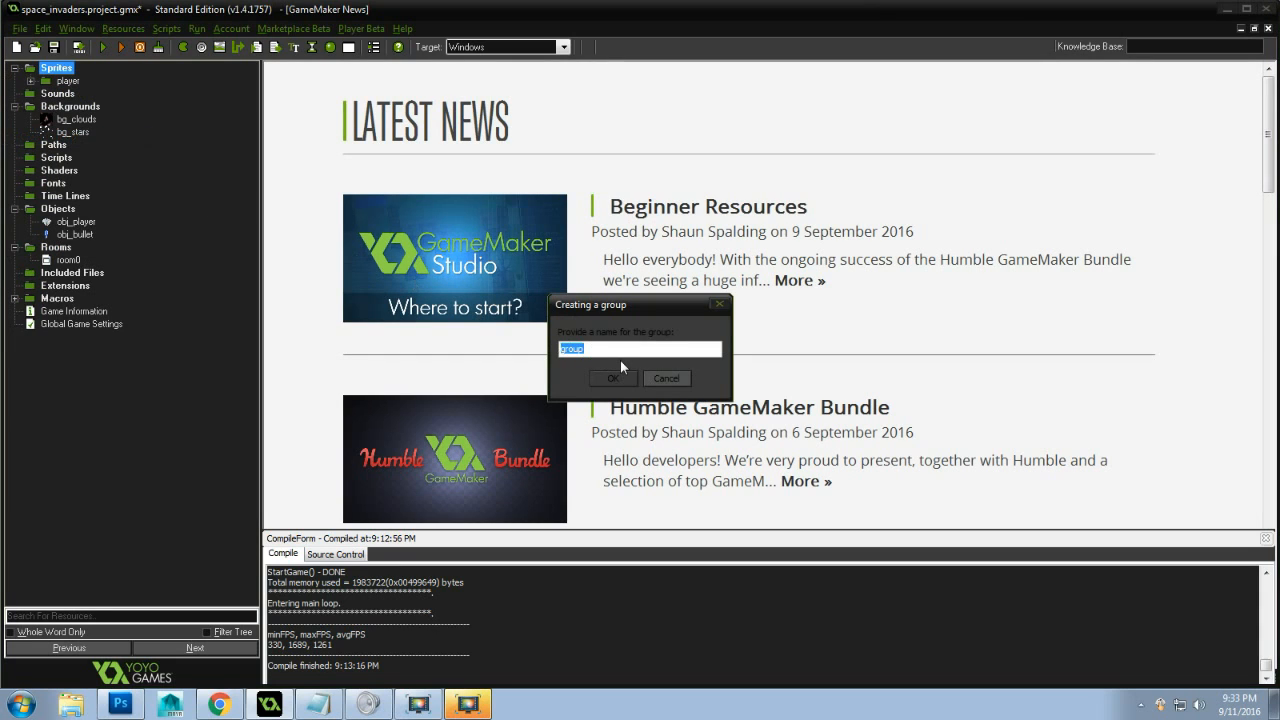
type("misc")
left_click(618, 377)
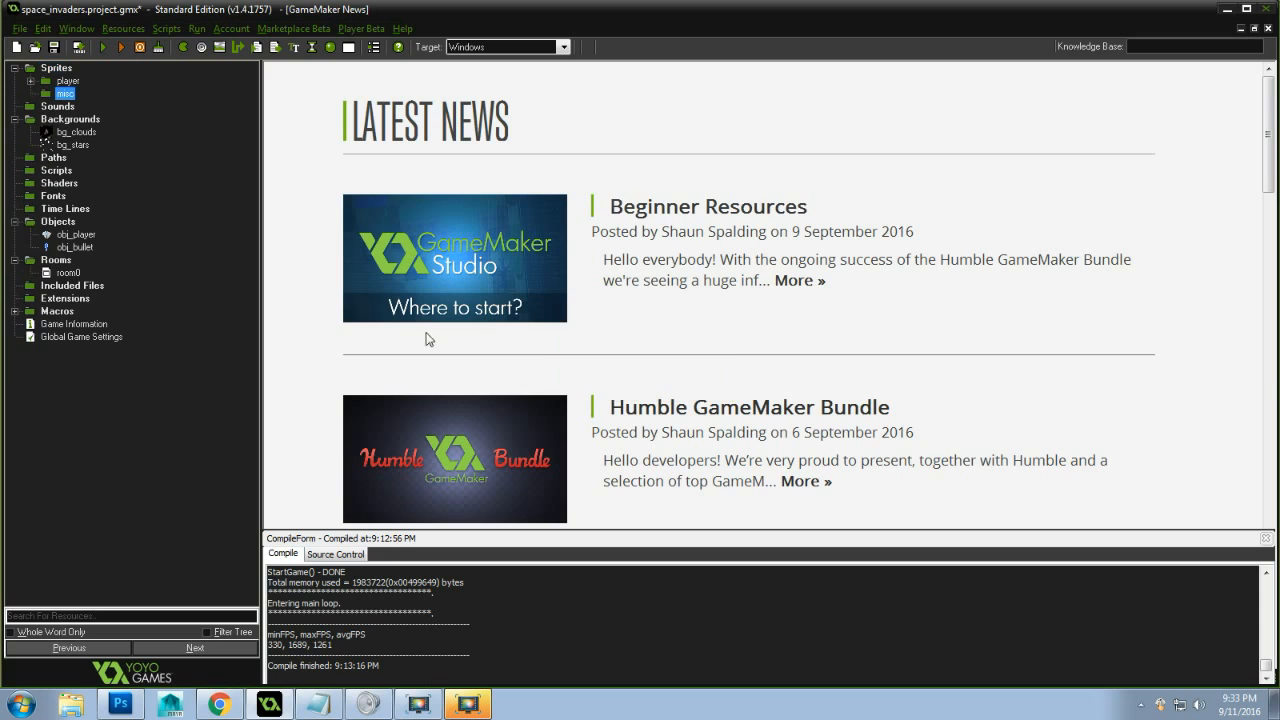
Create a sprite named spr_explosion in the misc group and open it for image editing
right_click(61, 95)
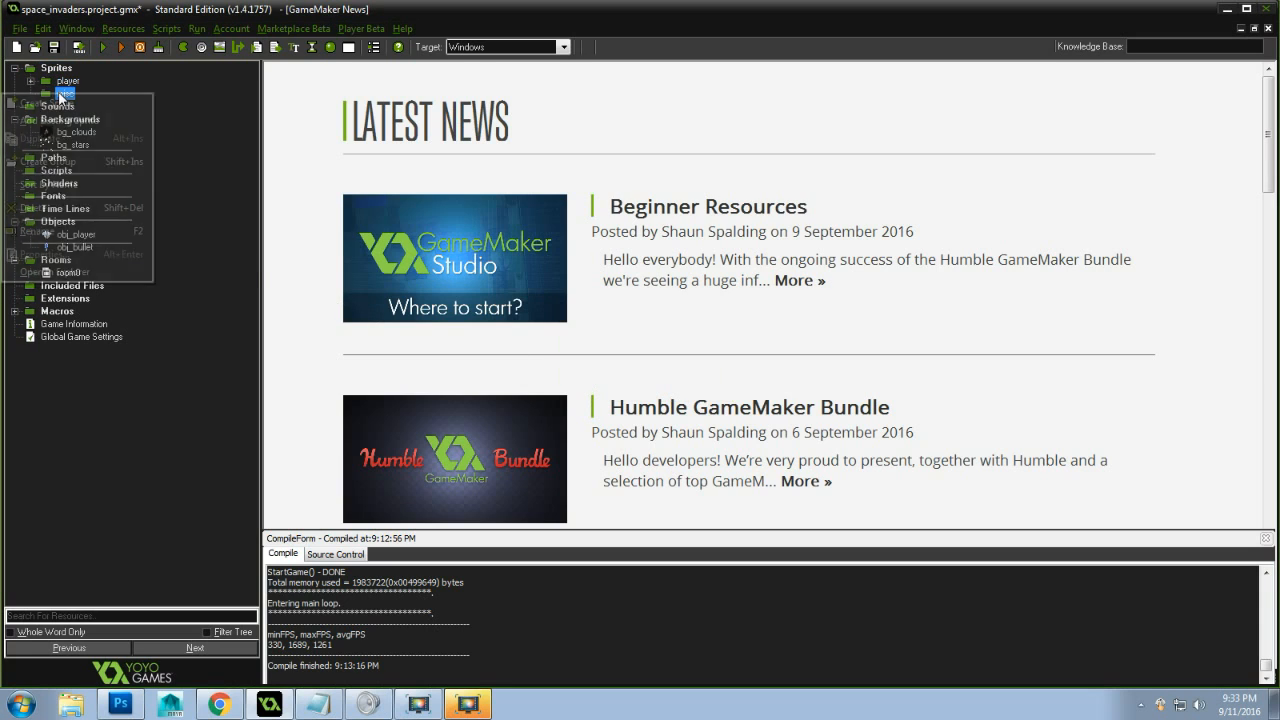
left_click(66, 103)
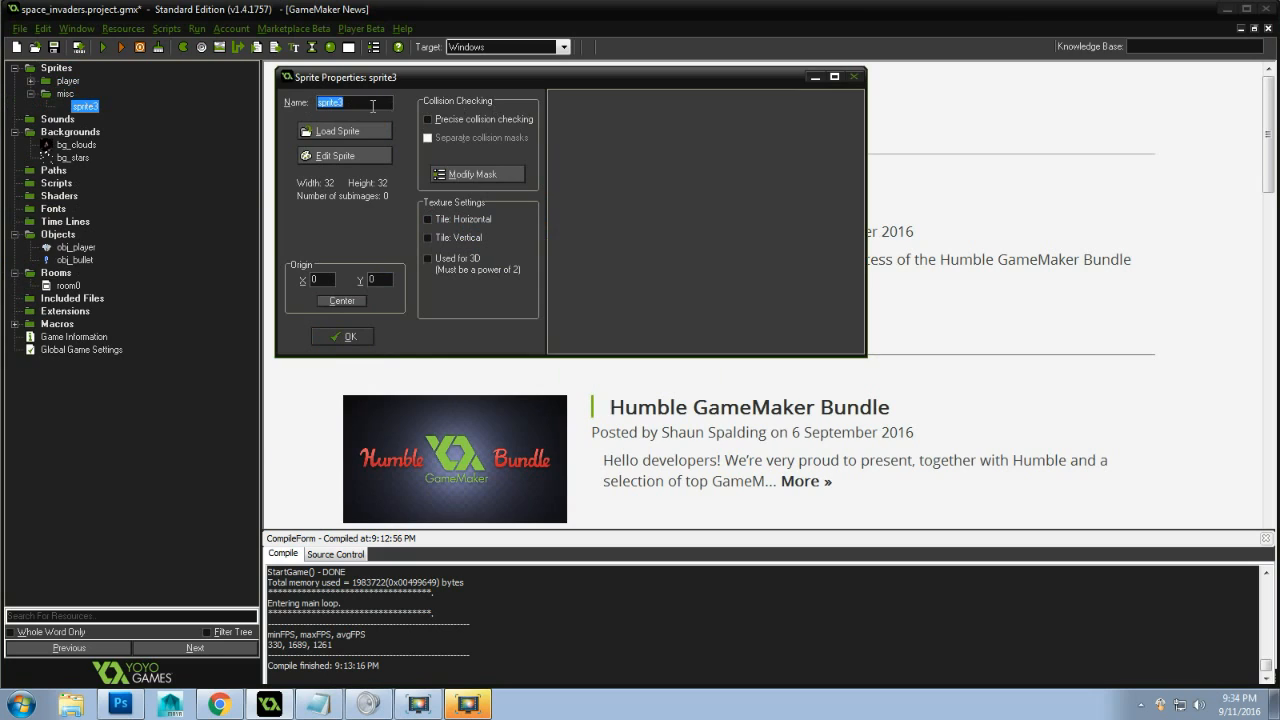
type("spr_explosion")
left_click(328, 157)
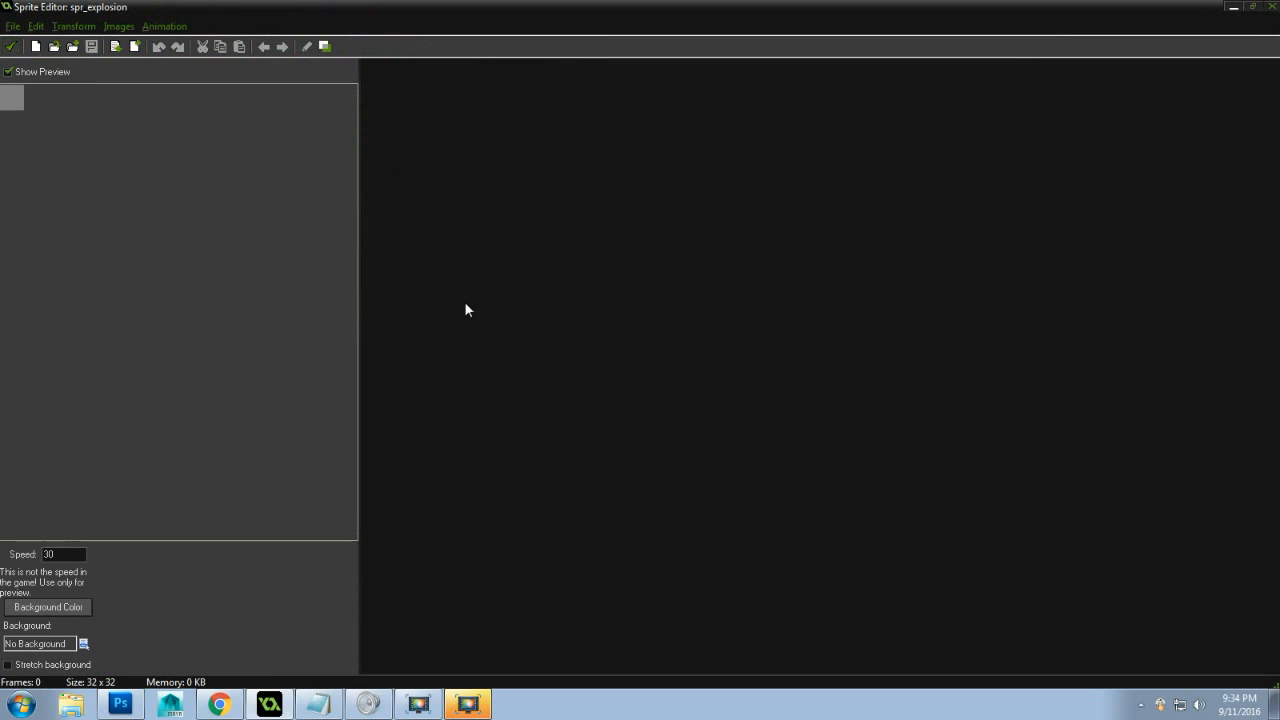
Start creating the sprite from a strip, using spr_explosion.png from the space_invaders.gmx project folder
left_click(10, 27)
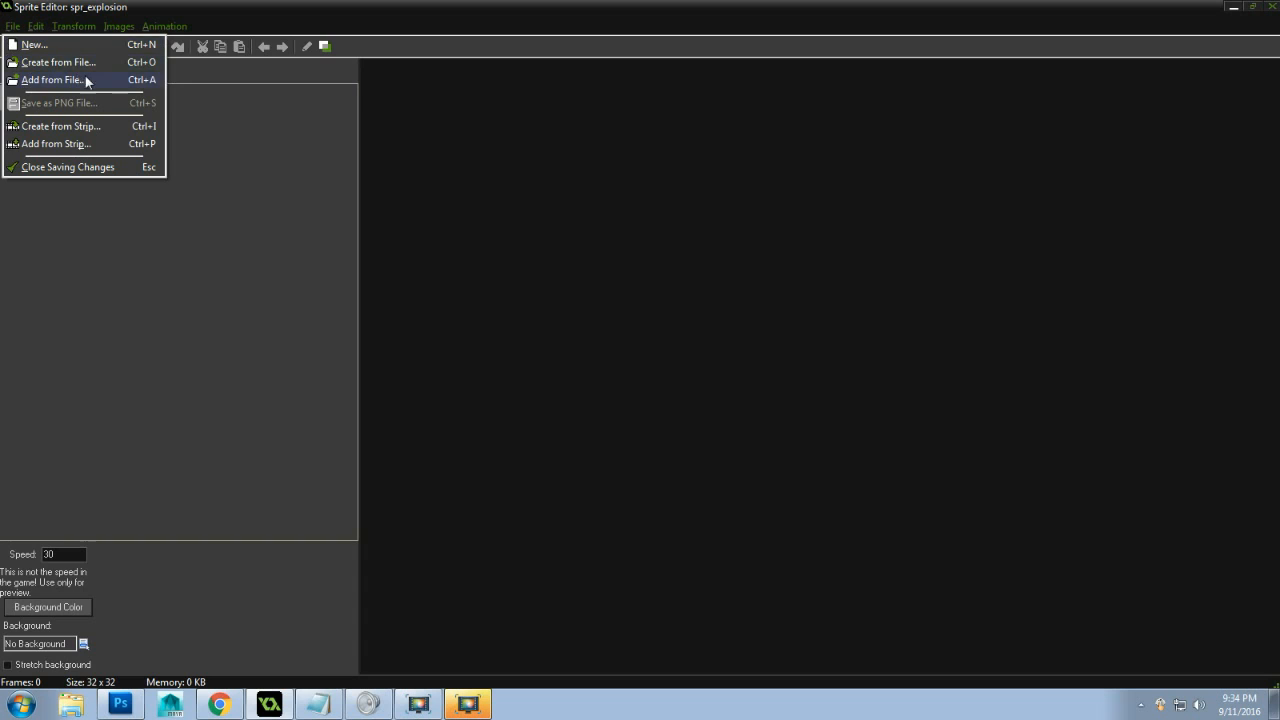
left_click(54, 126)
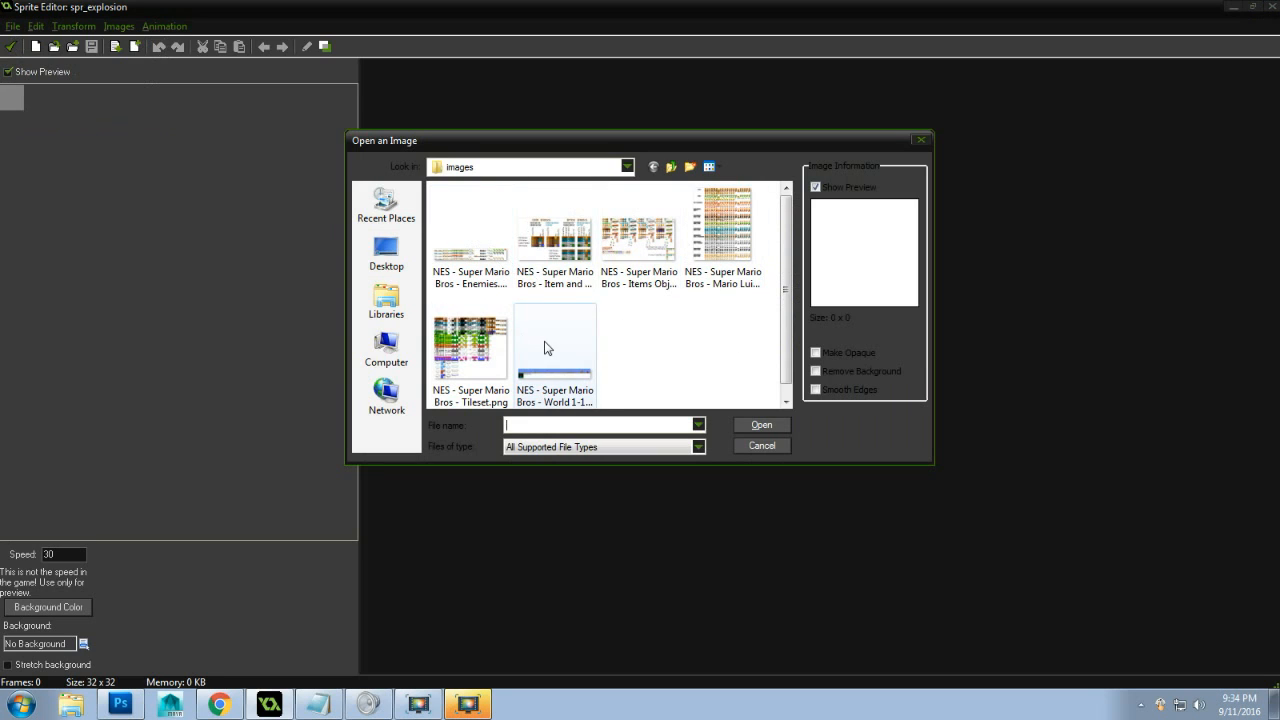
left_click(668, 167)
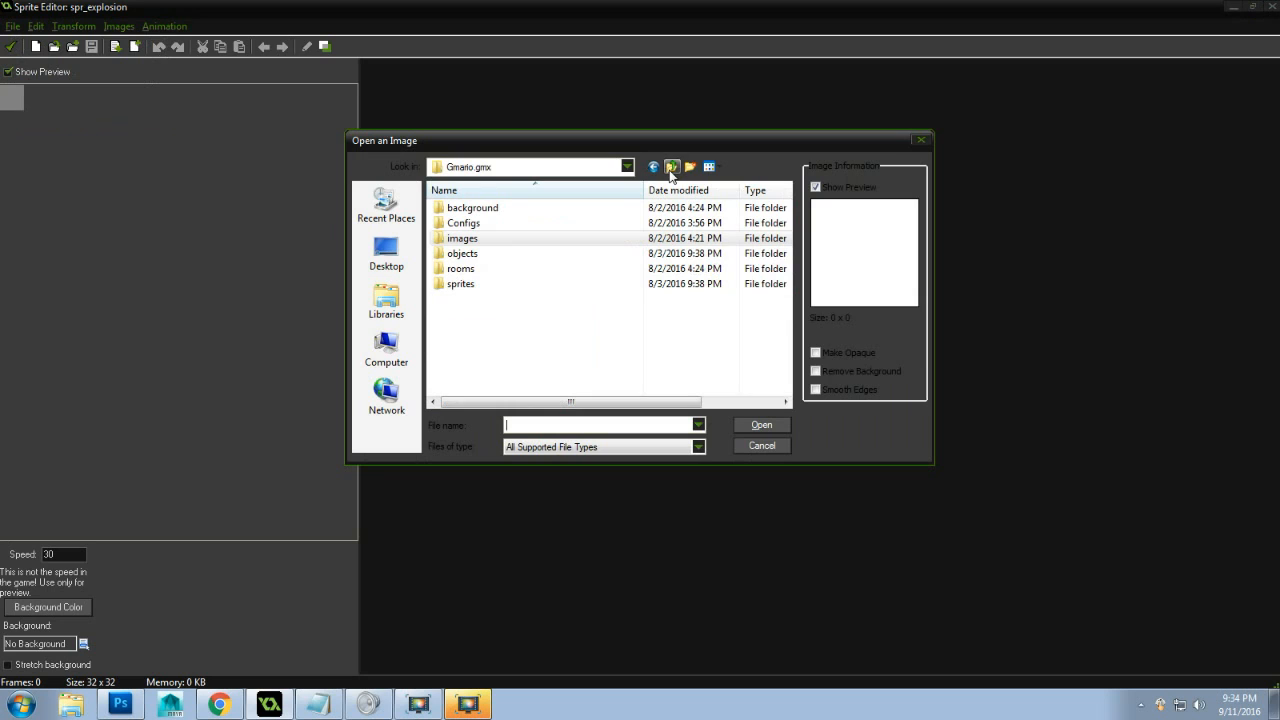
left_click(670, 167)
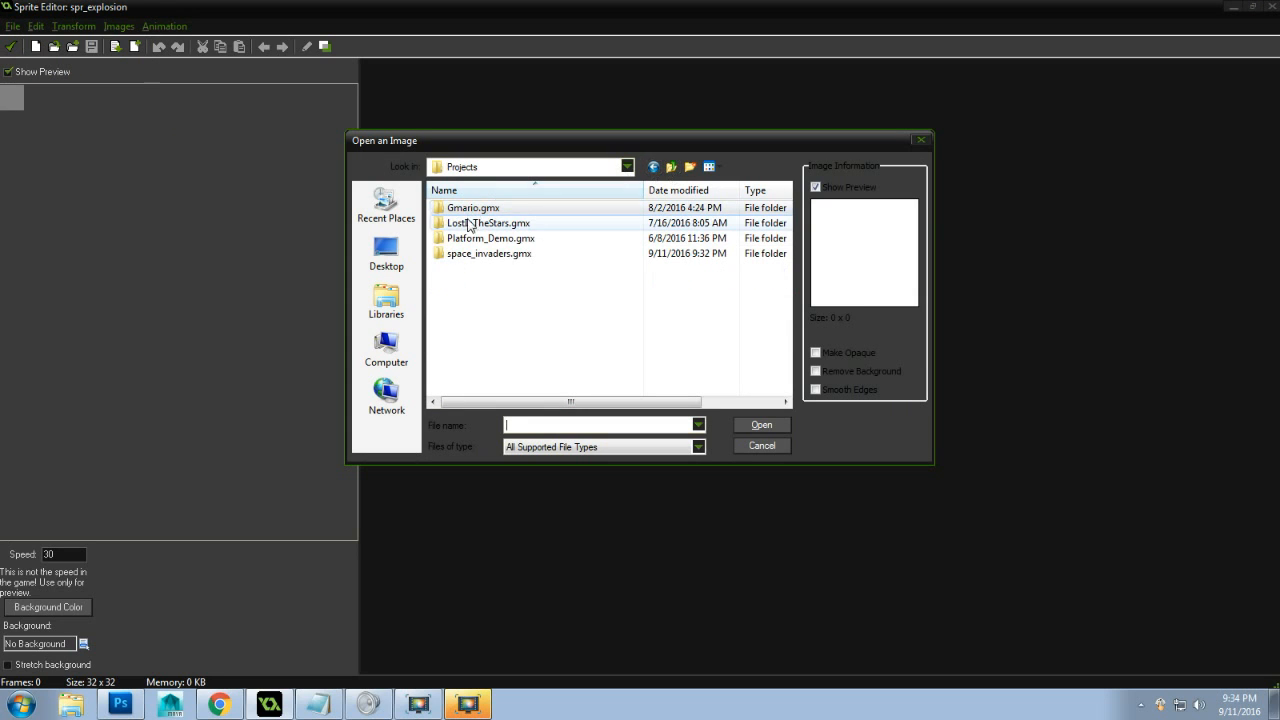
double_click(476, 254)
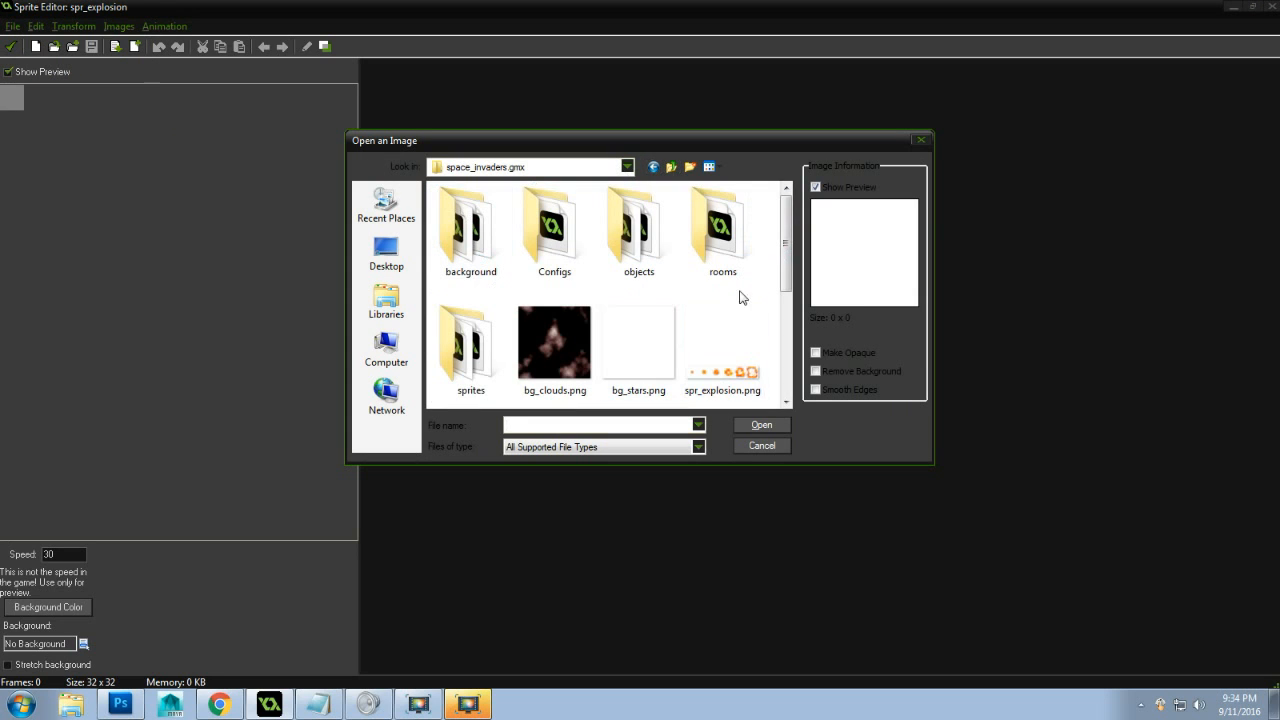
left_click(716, 355)
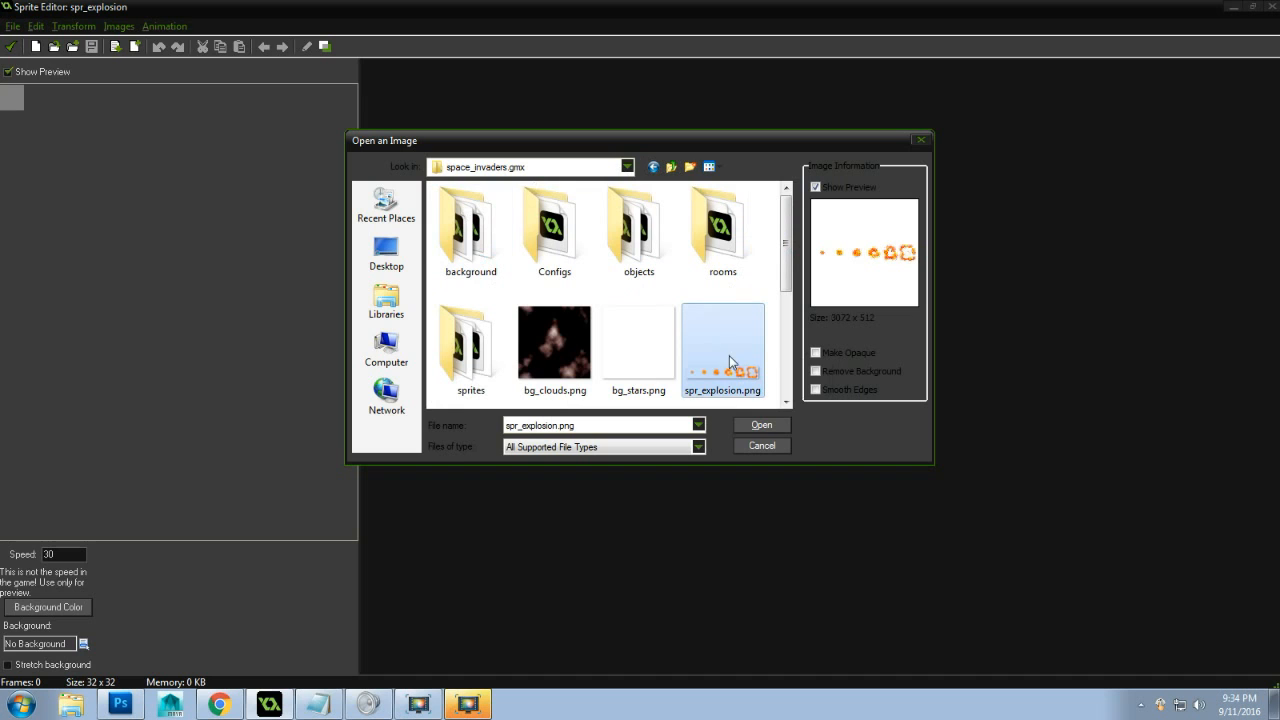
left_click(759, 425)
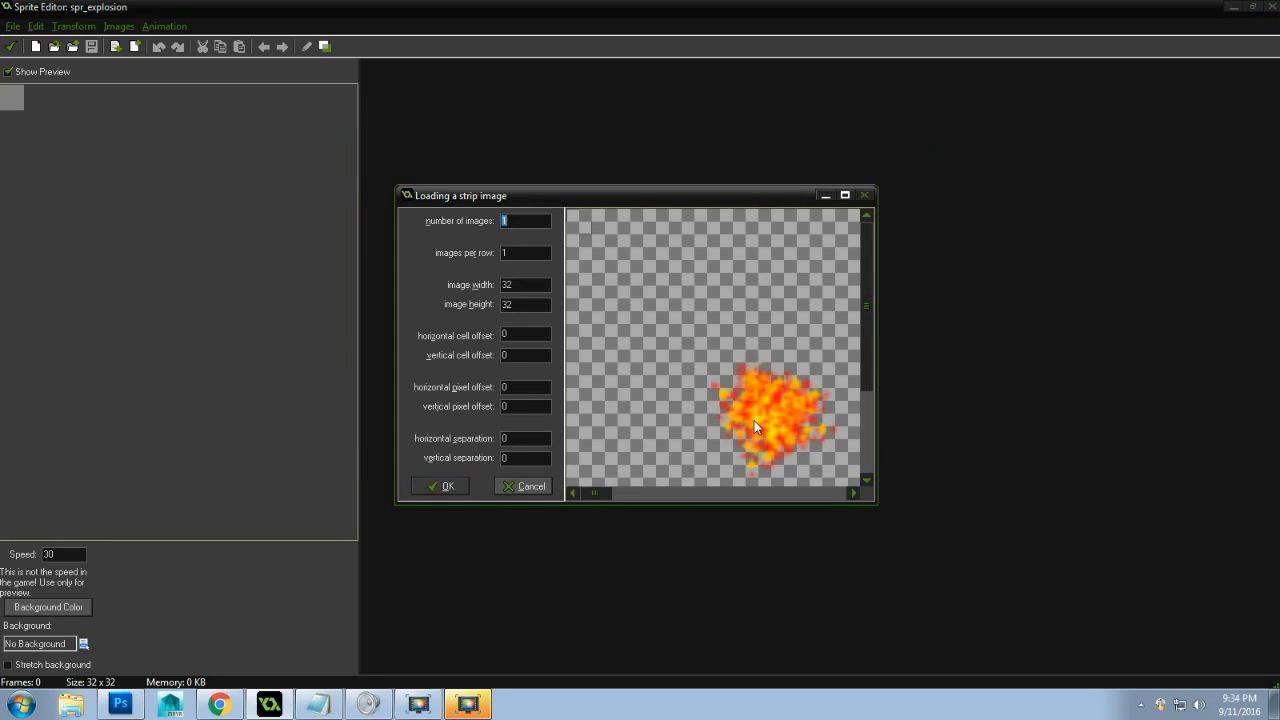
Set the strip import to 6 images, 6 images per row, with image width and height of 512
double_click(575, 196)
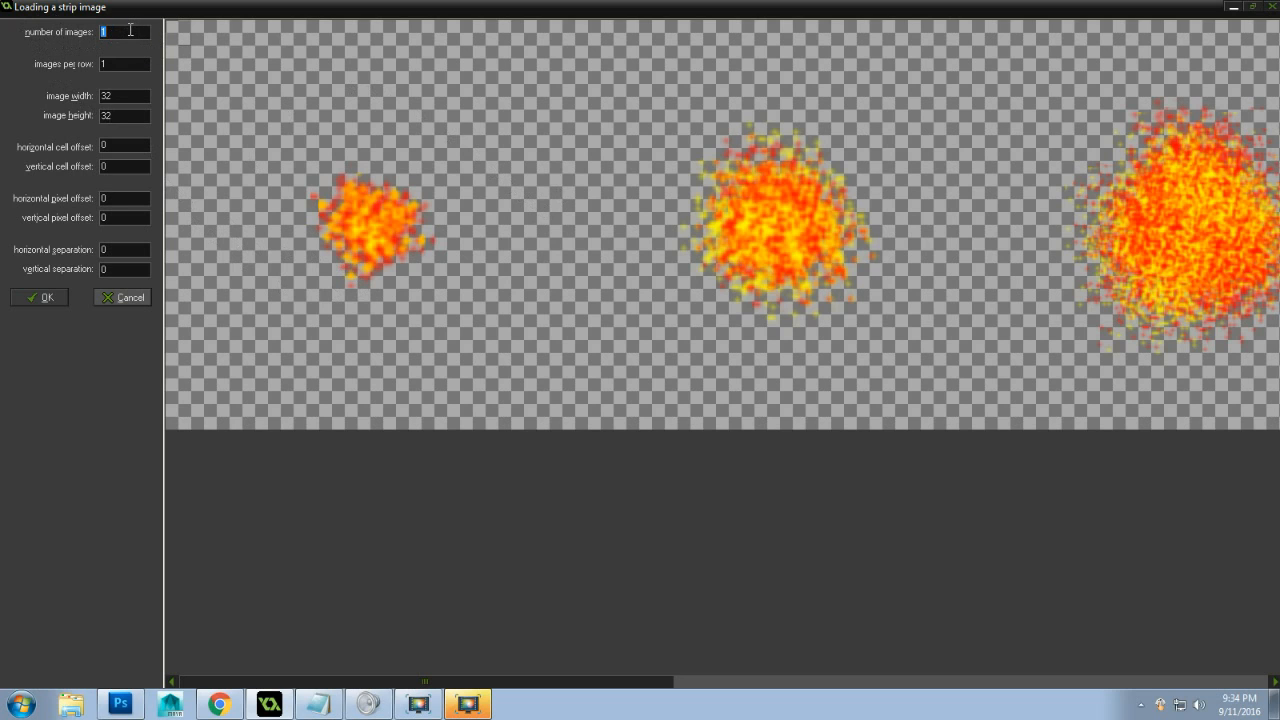
type("6")
key("Tab")
type("6")
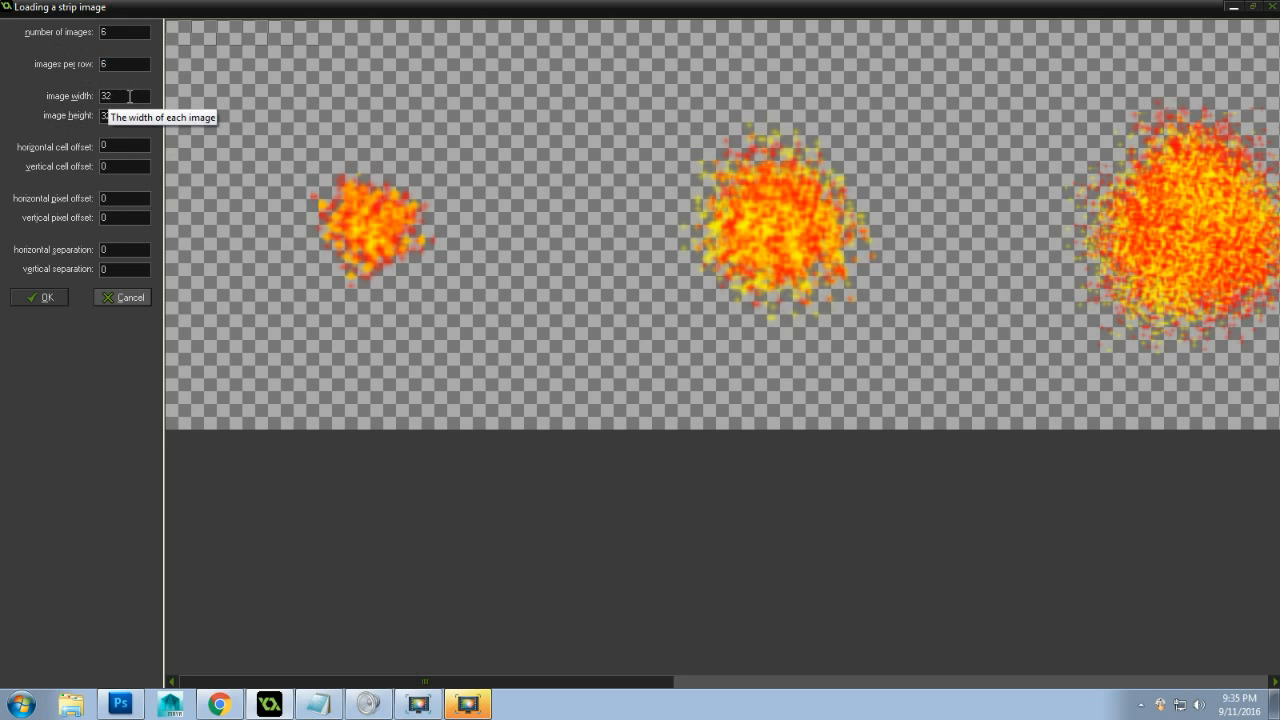
key("Tab")
type("512")
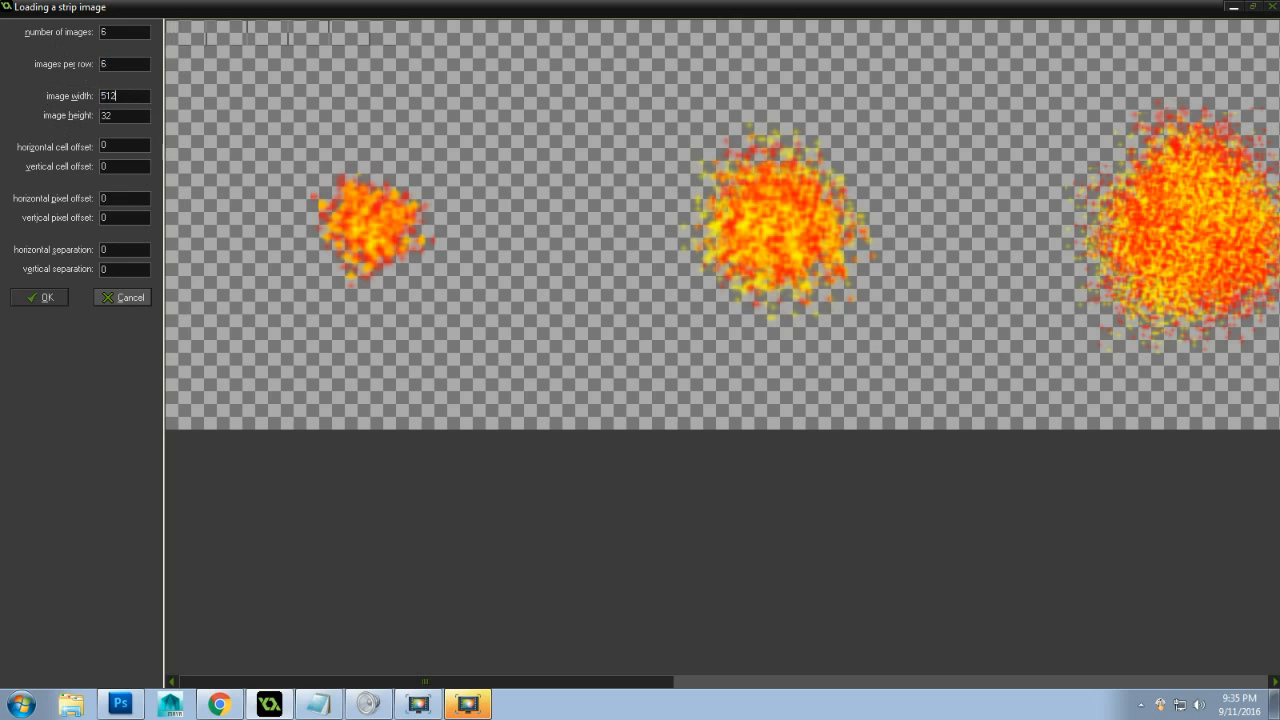
key("Tab")
type("512")
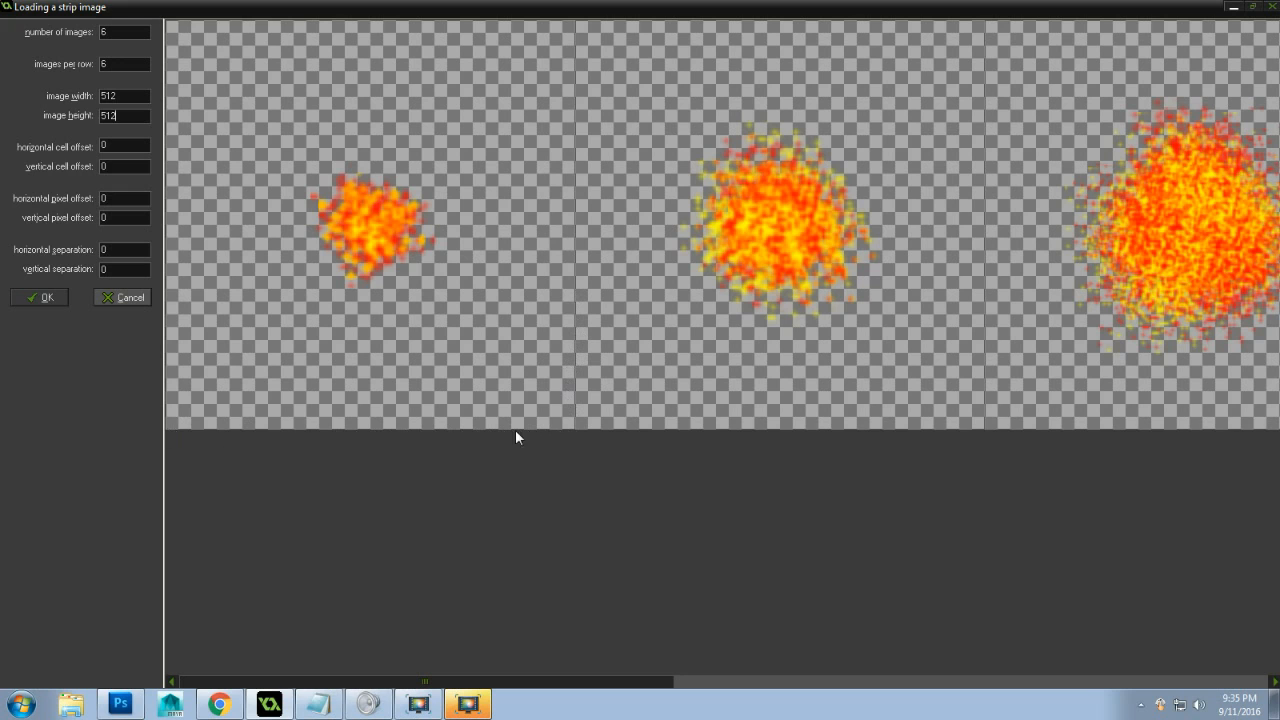
Check the frame divisions along the strip, then import the frames and save the spr_explosion sprite
left_click_drag(589, 686, 660, 688)
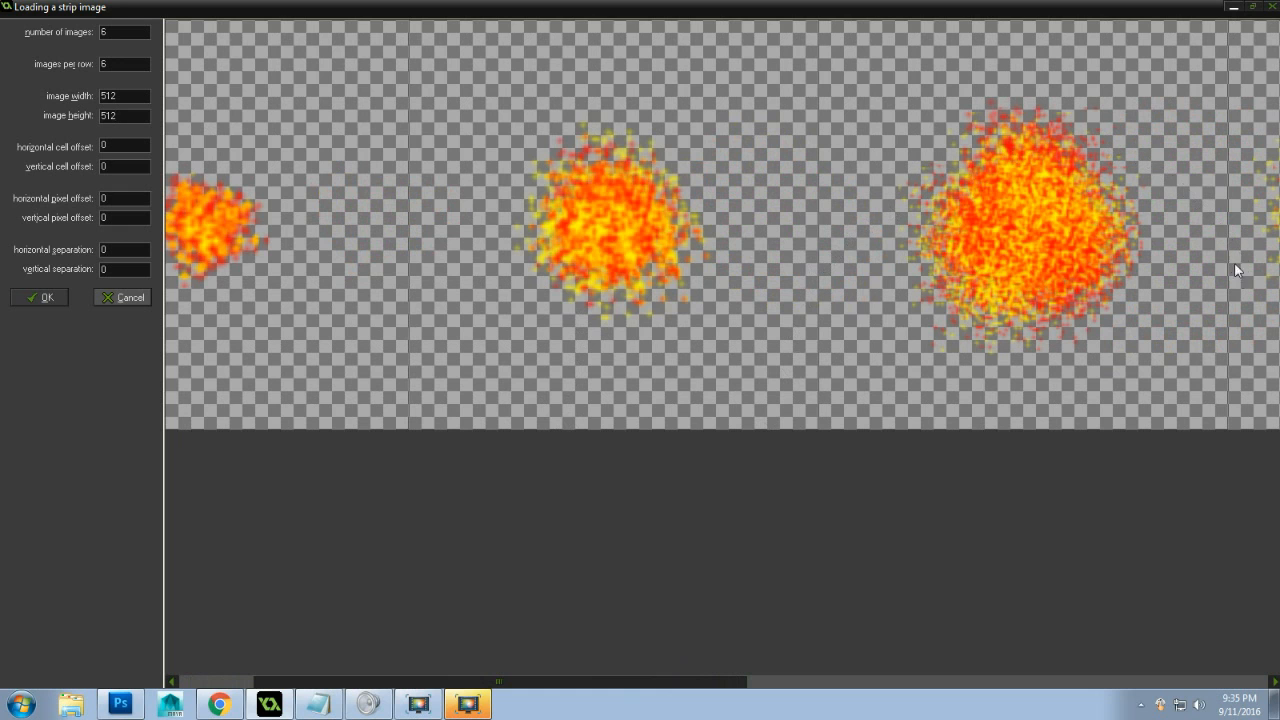
left_click_drag(706, 684, 1006, 681)
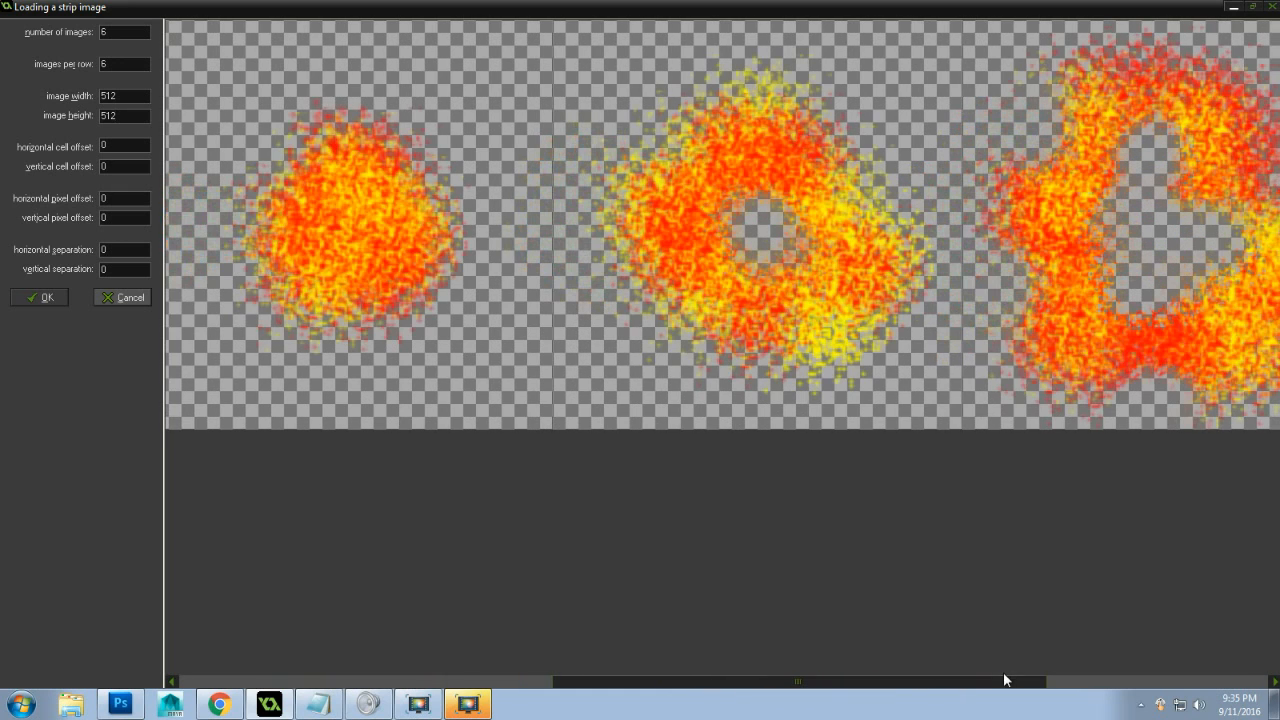
left_click_drag(792, 685, 920, 686)
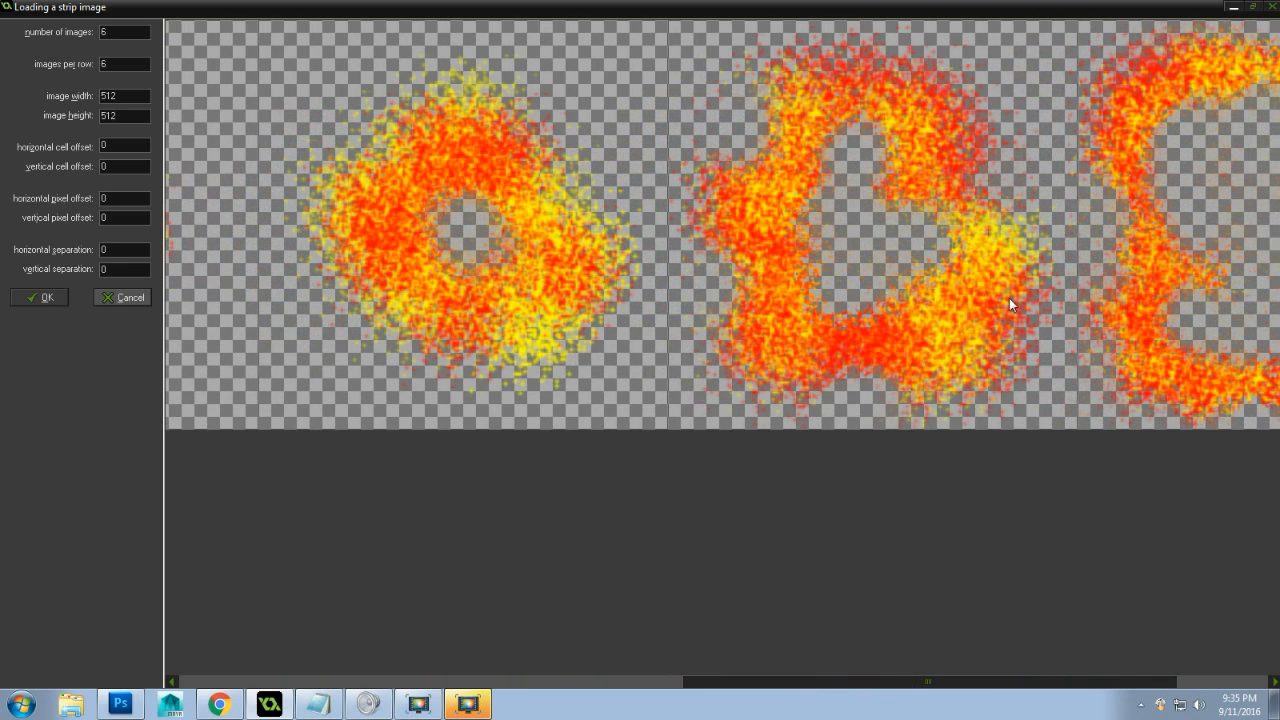
left_click_drag(960, 682, 397, 690)
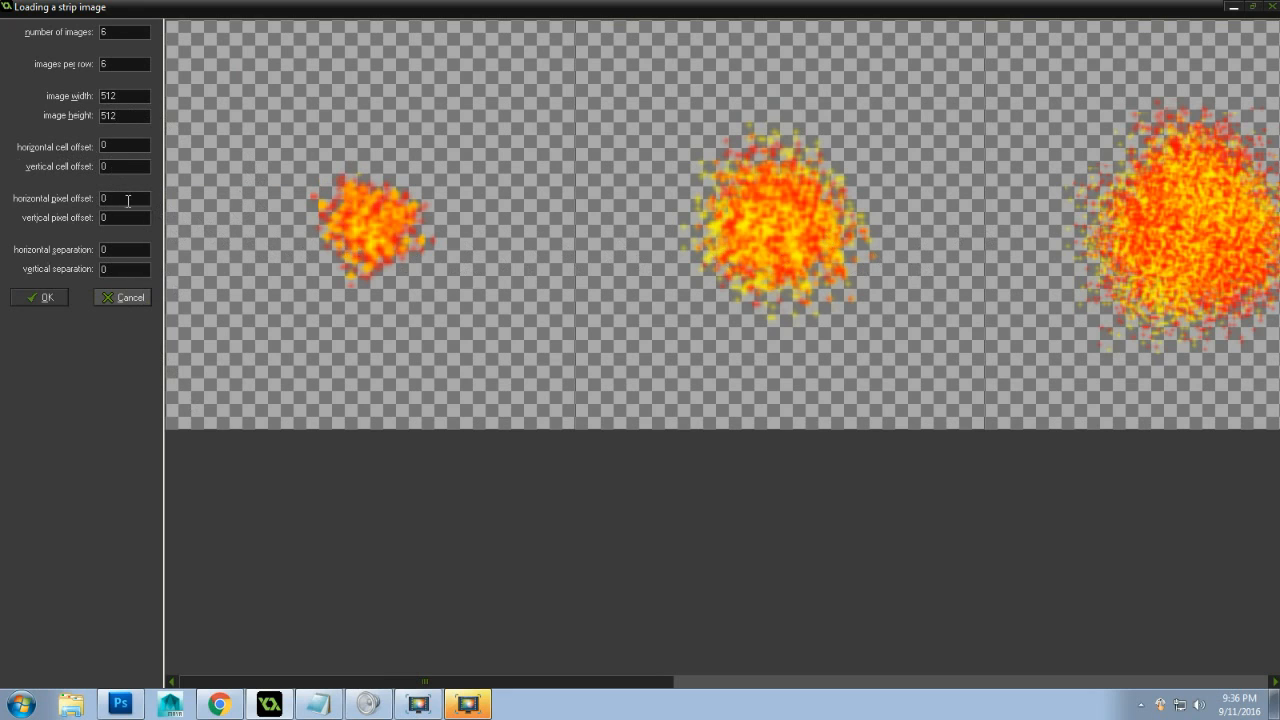
left_click(37, 296)
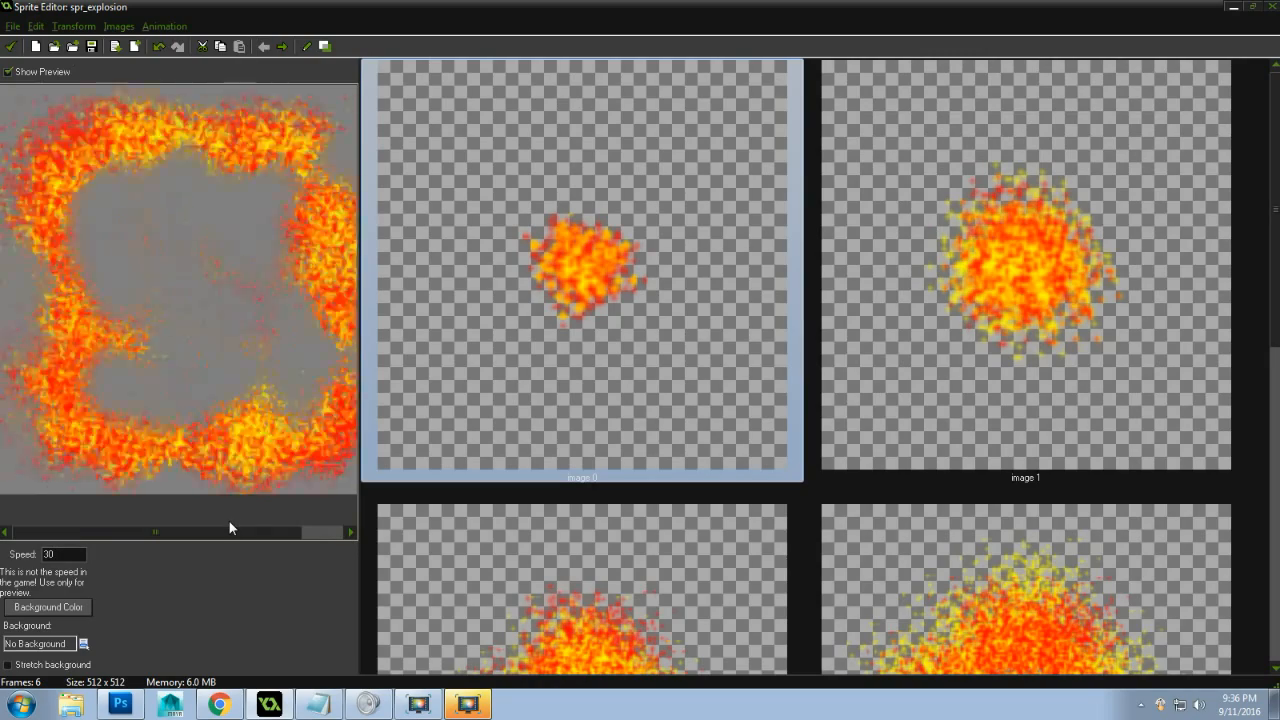
left_click(12, 47)
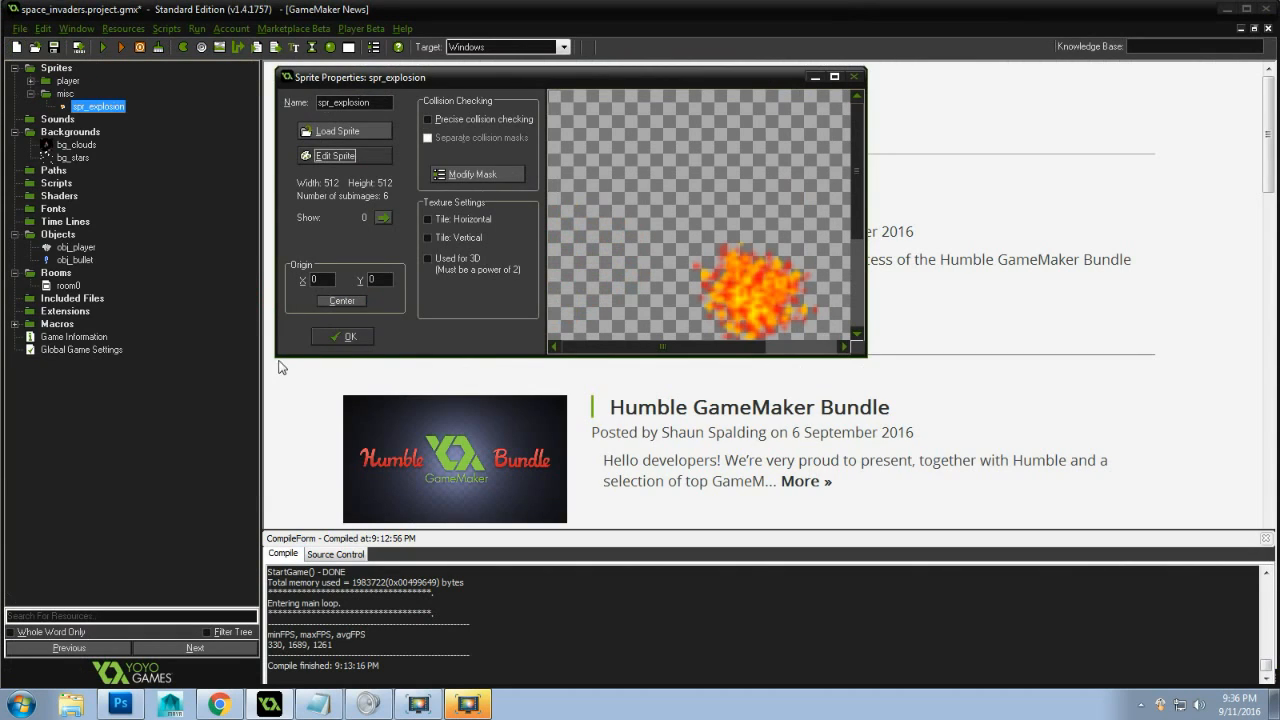
left_click(345, 336)
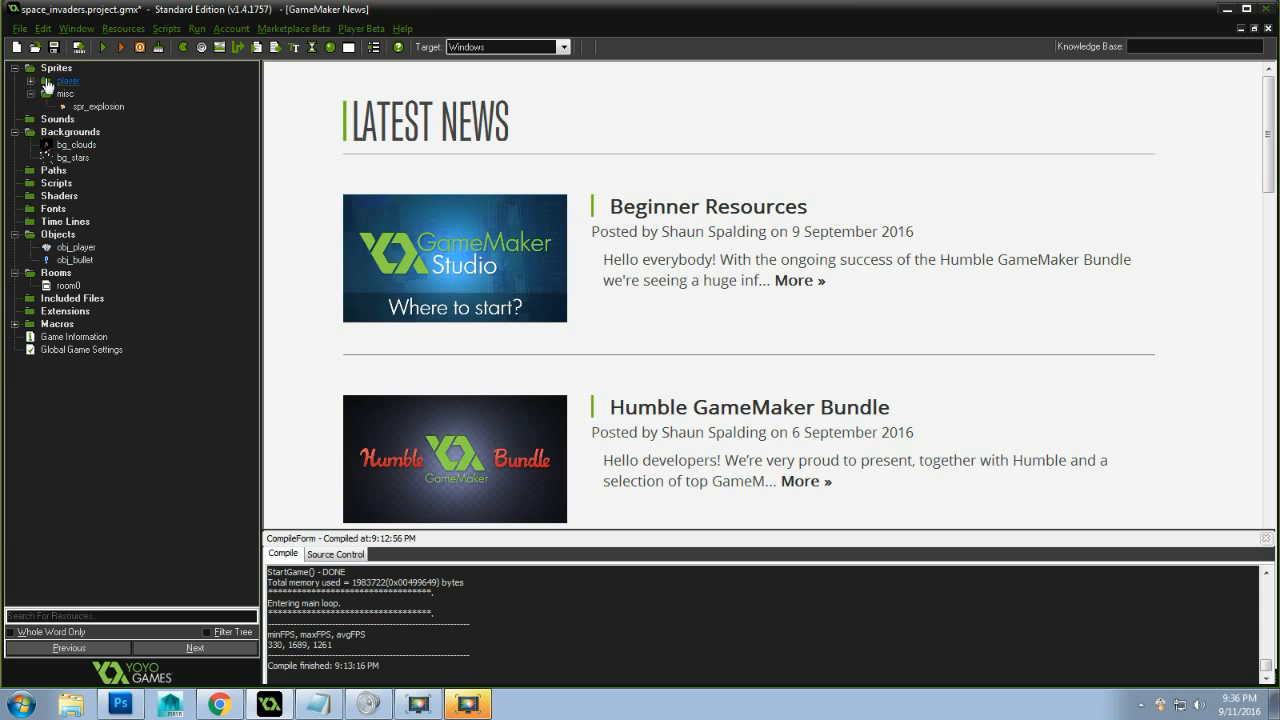
Create a sprite group named enemy and add a sprite named spr_enemy inside it
right_click(5, 68)
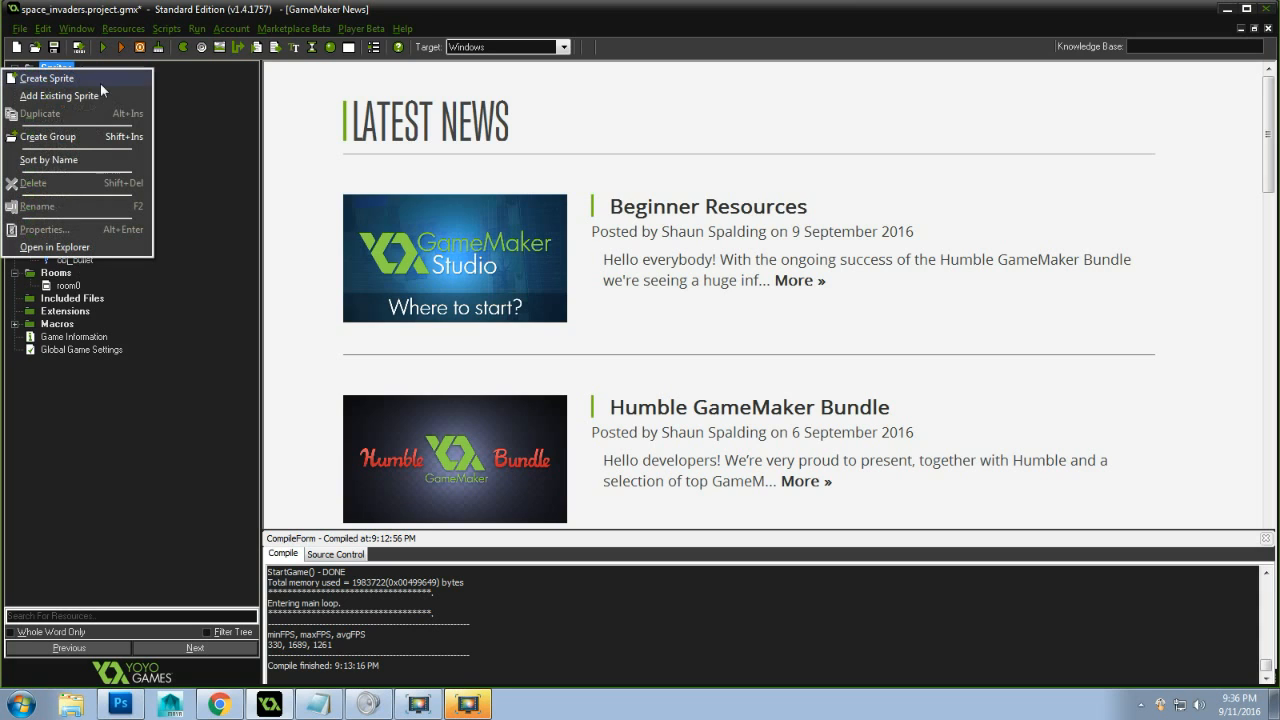
left_click(73, 141)
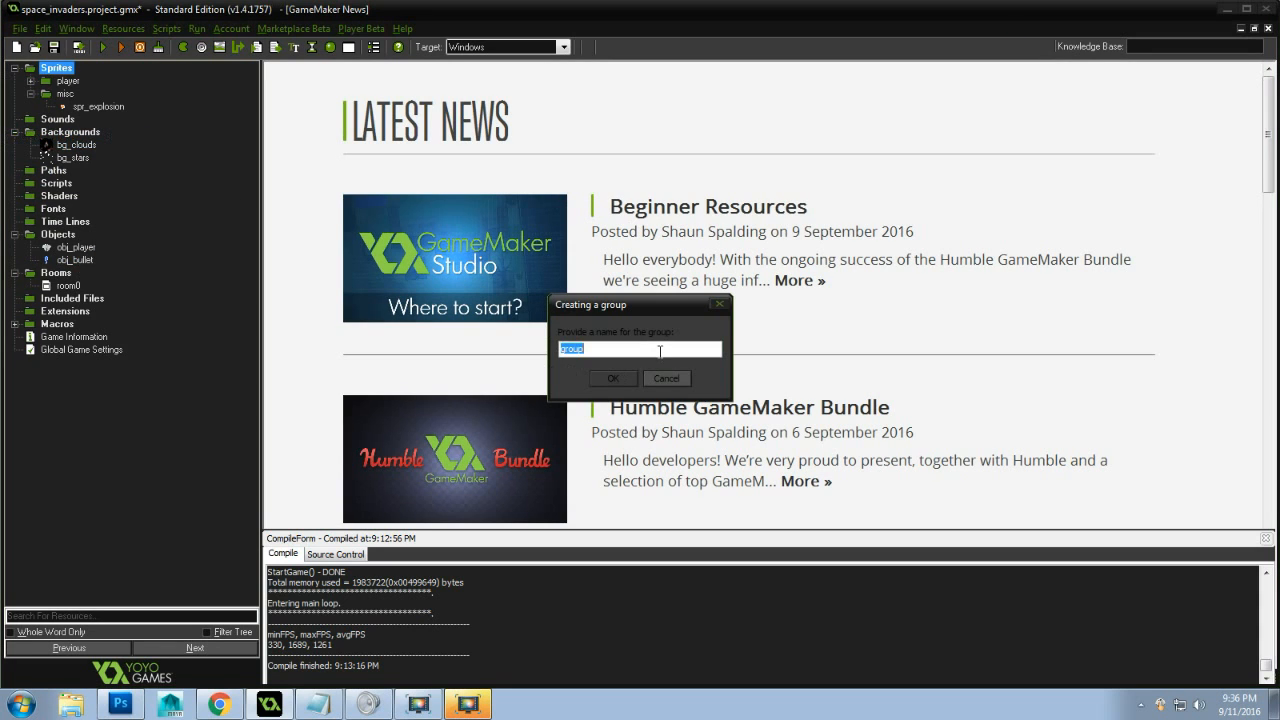
type("enemy")
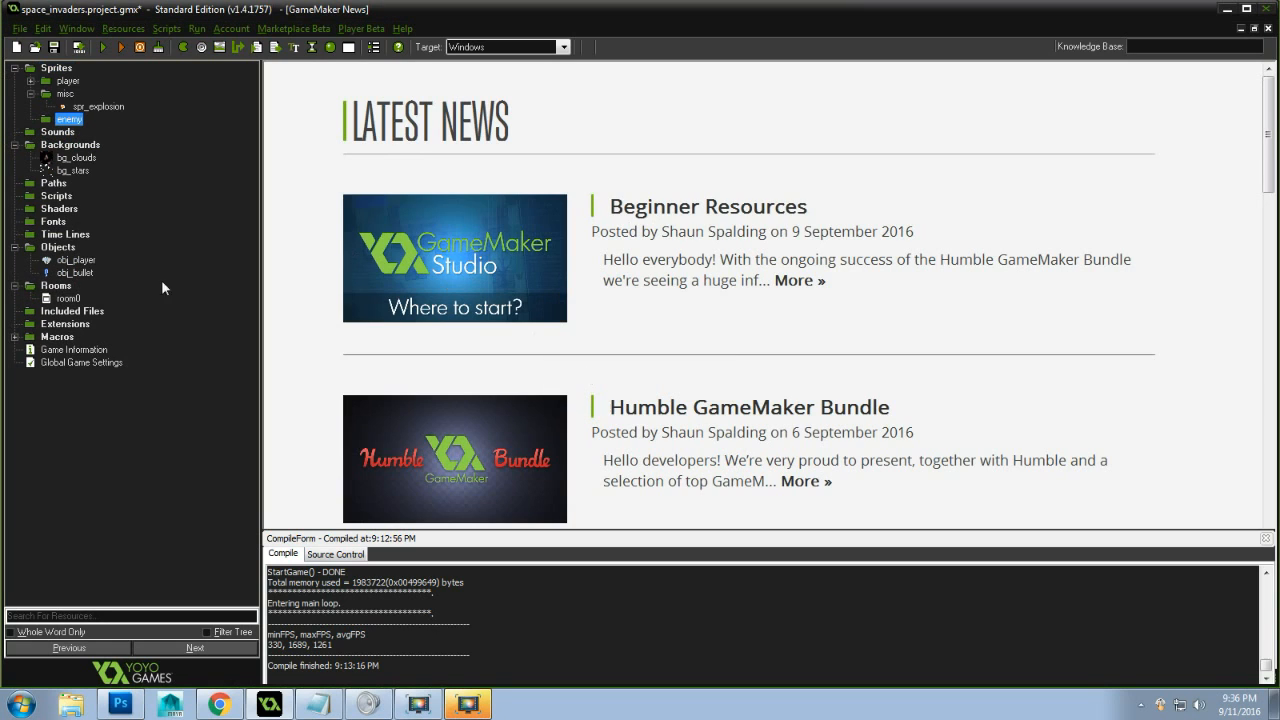
right_click(70, 122)
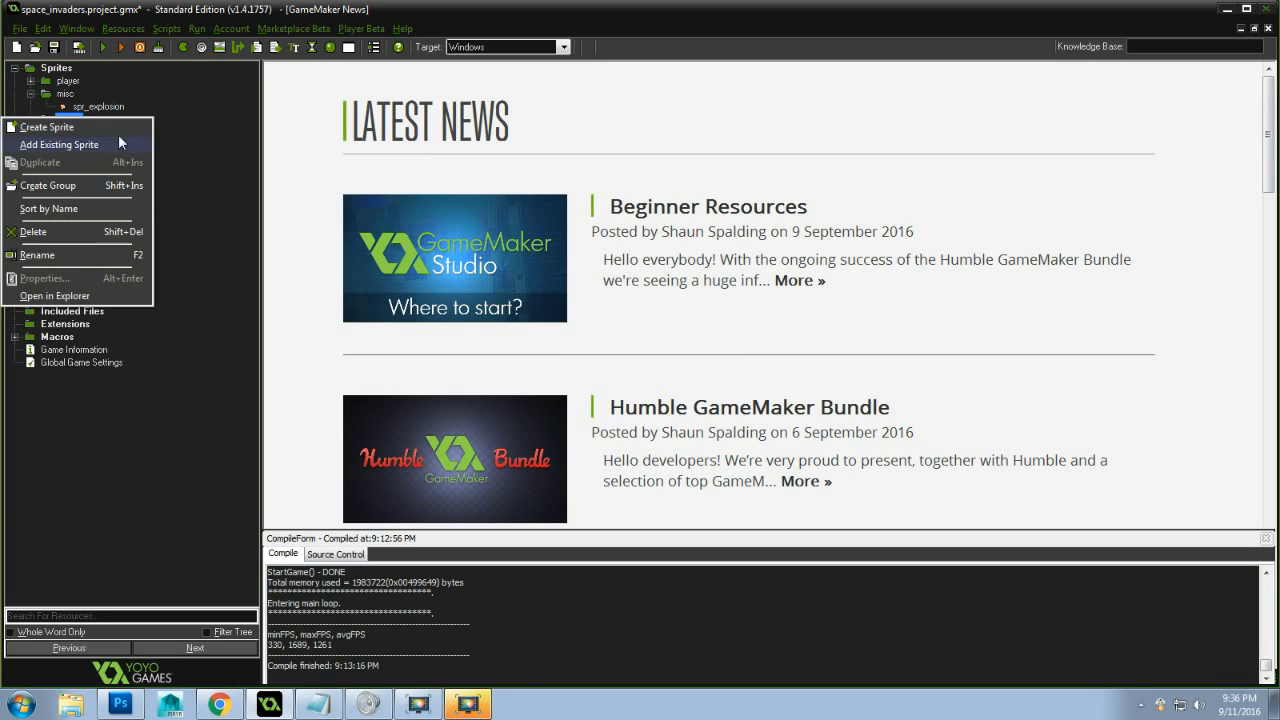
left_click(100, 127)
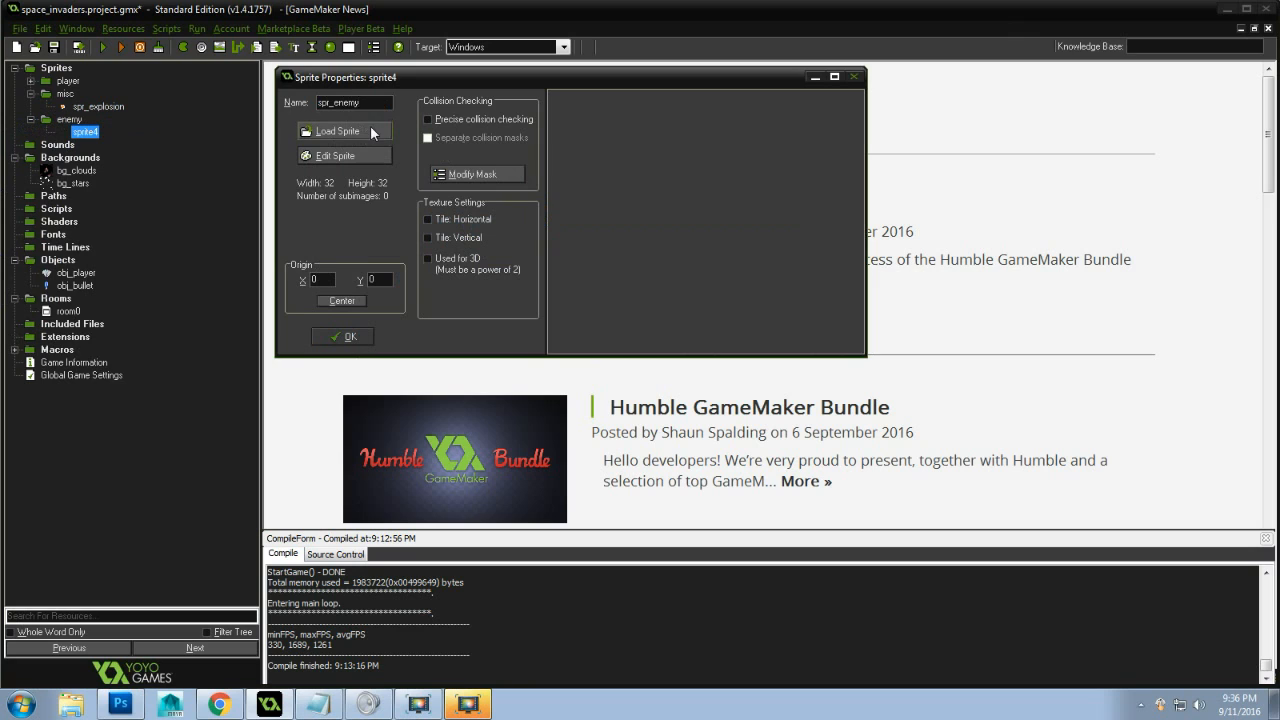
Load spr_md_eny_0.png, spr_md_eny_1.png and spr_md_eny_2.png from the images folder as the frames of spr_enemy
left_click(347, 134)
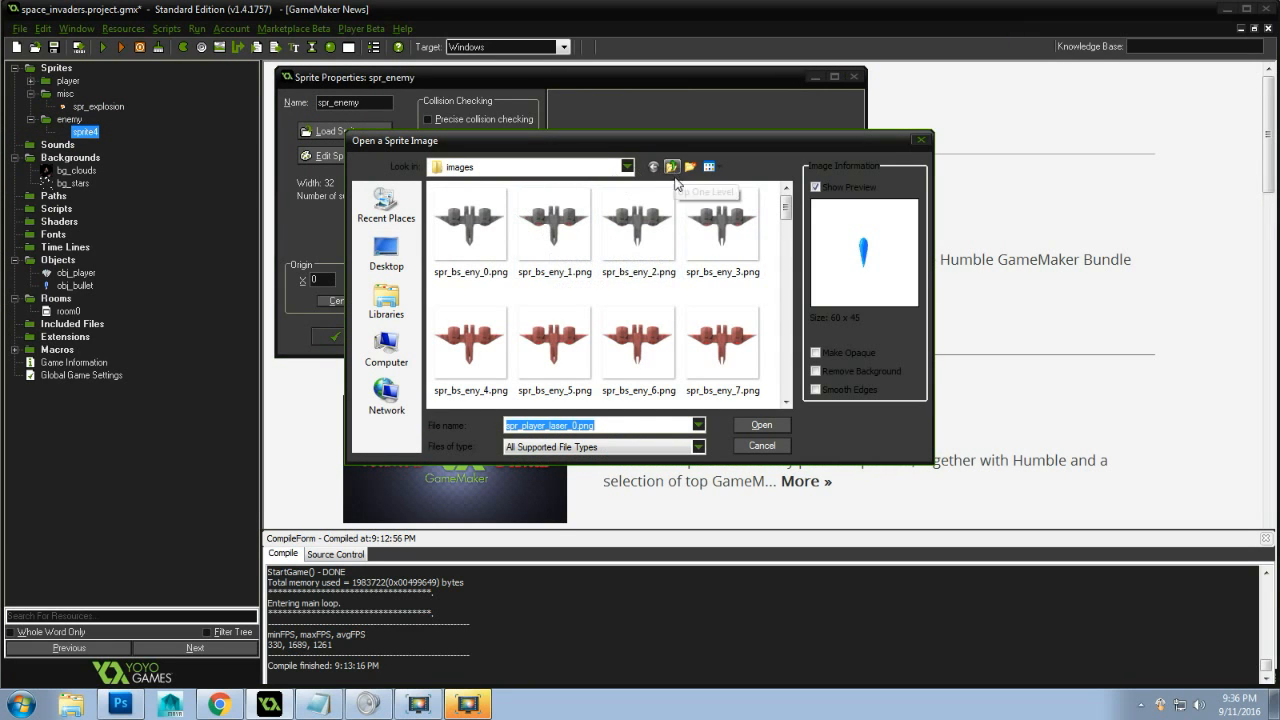
left_click_drag(788, 214, 766, 317)
left_click(475, 328)
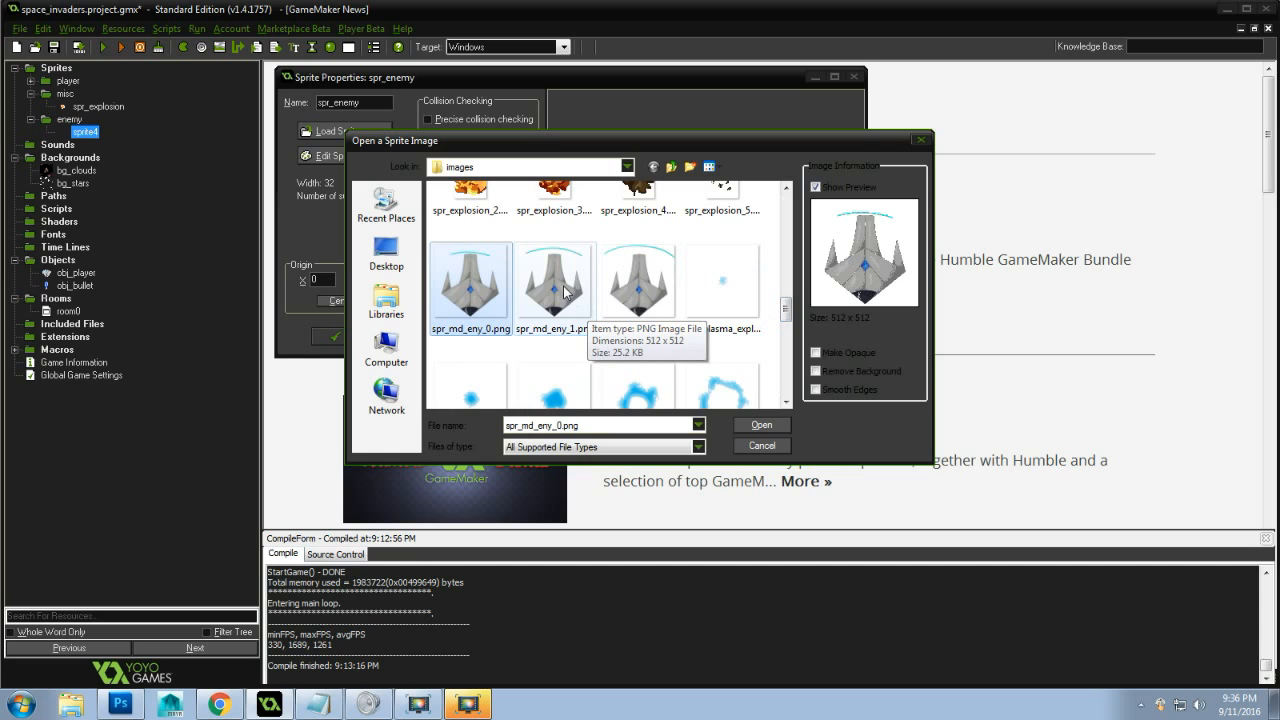
left_click(638, 285, "shift")
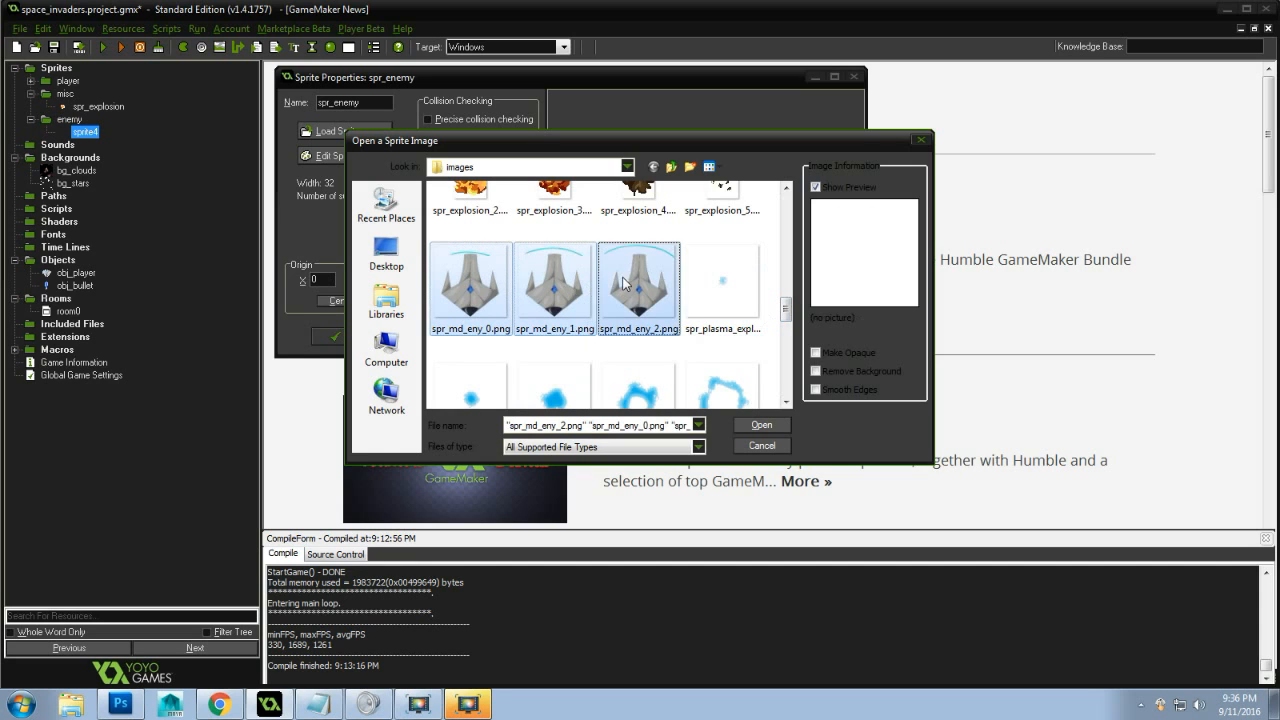
left_click(762, 425)
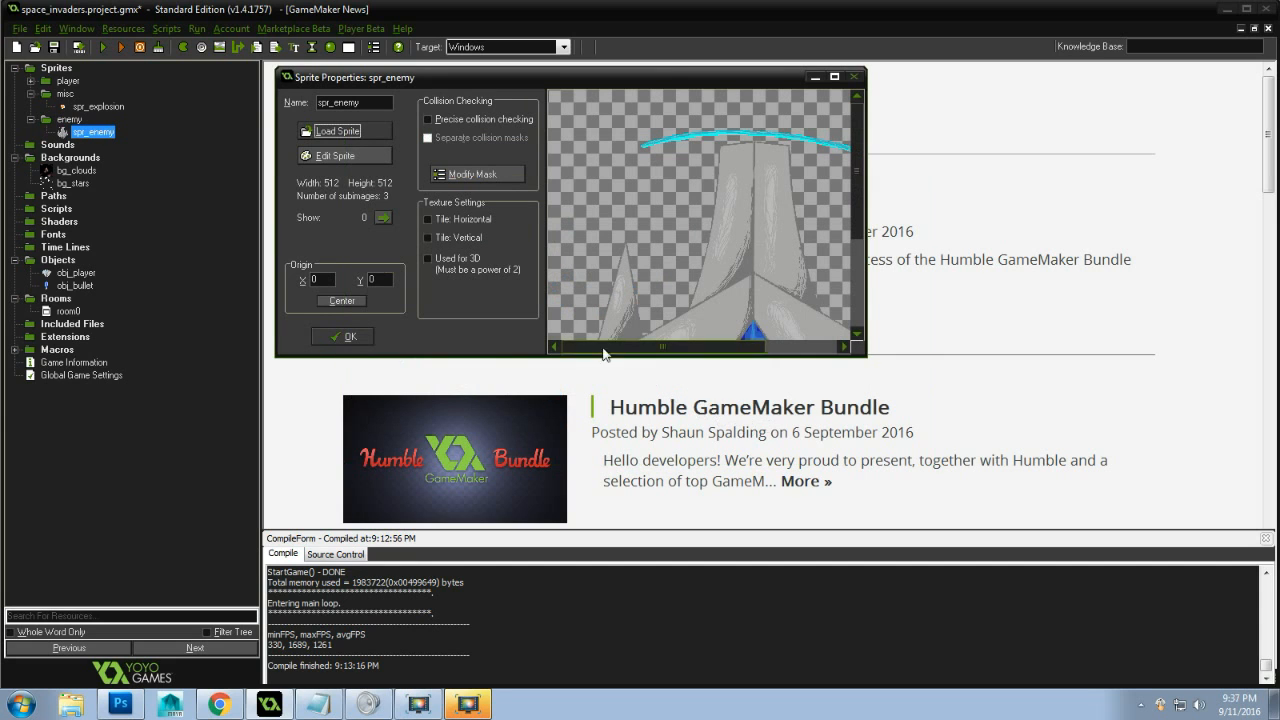
Enlarge the sprite properties and examine the frames of spr_enemy in the sprite editor
double_click(713, 77)
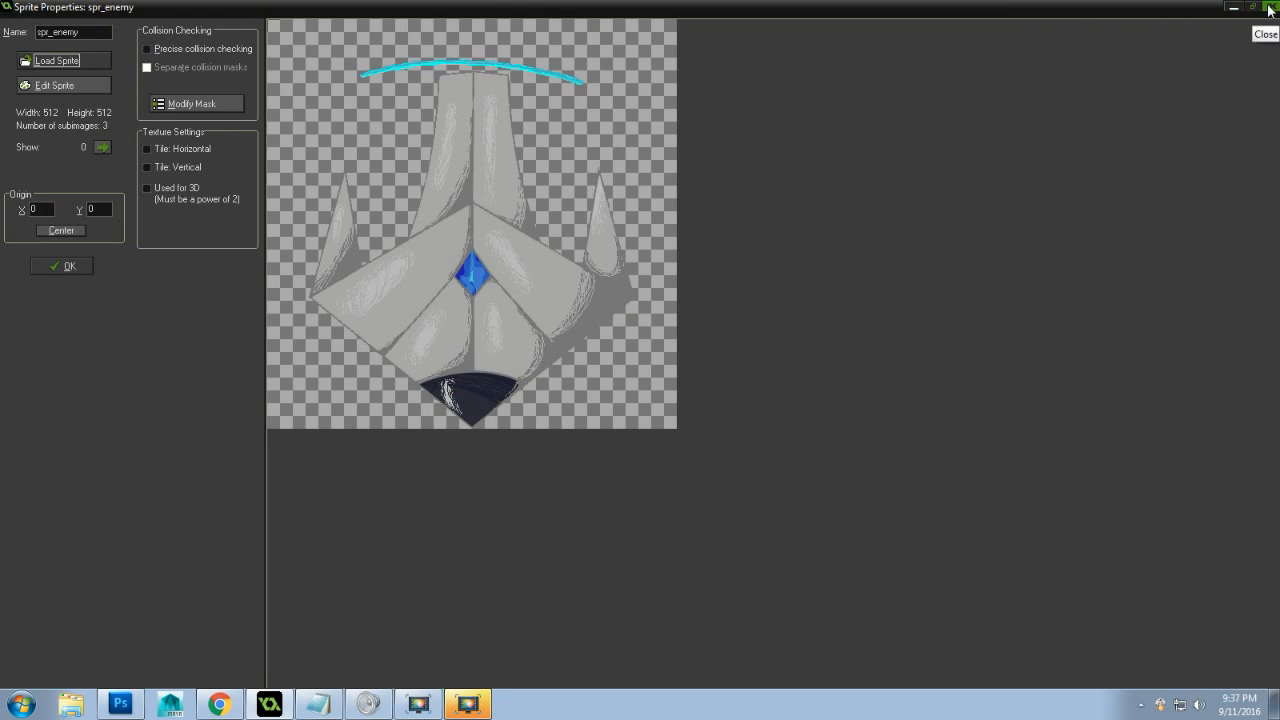
left_click(63, 88)
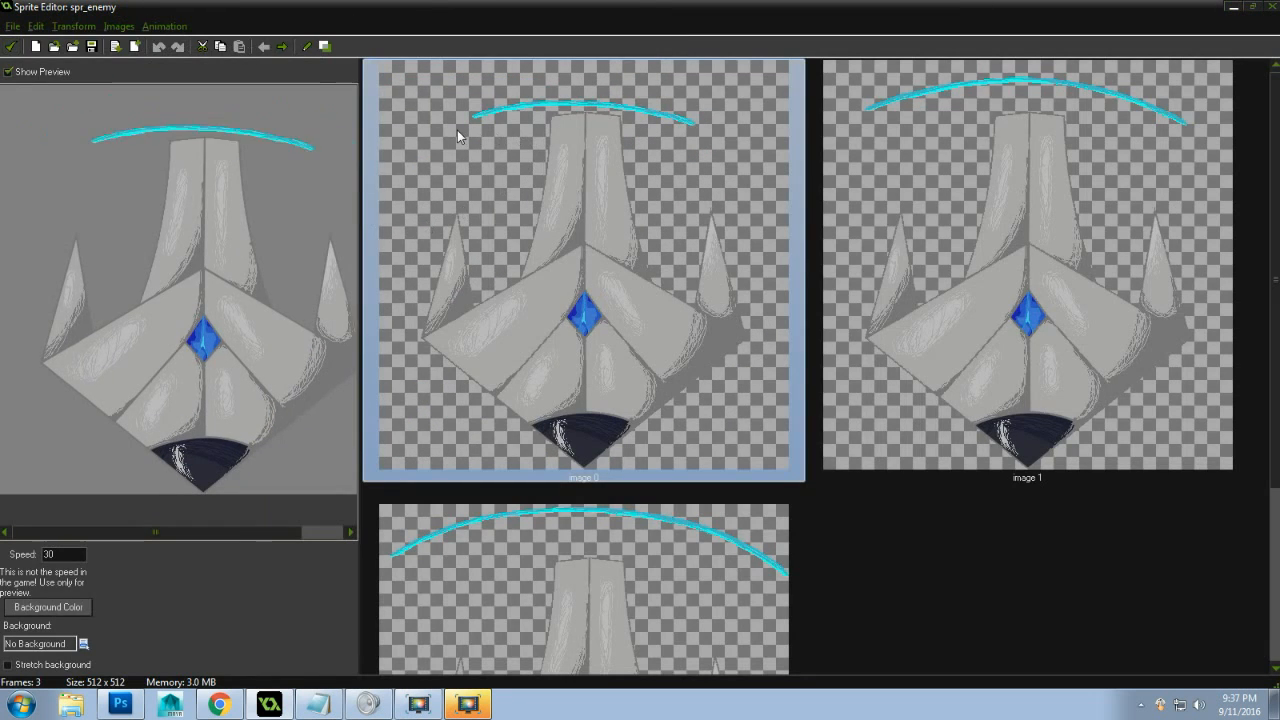
left_click(11, 47)
Give spr_enemy a diamond collision mask with a manual bounding box, center its origin and save the sprite
left_click(188, 104)
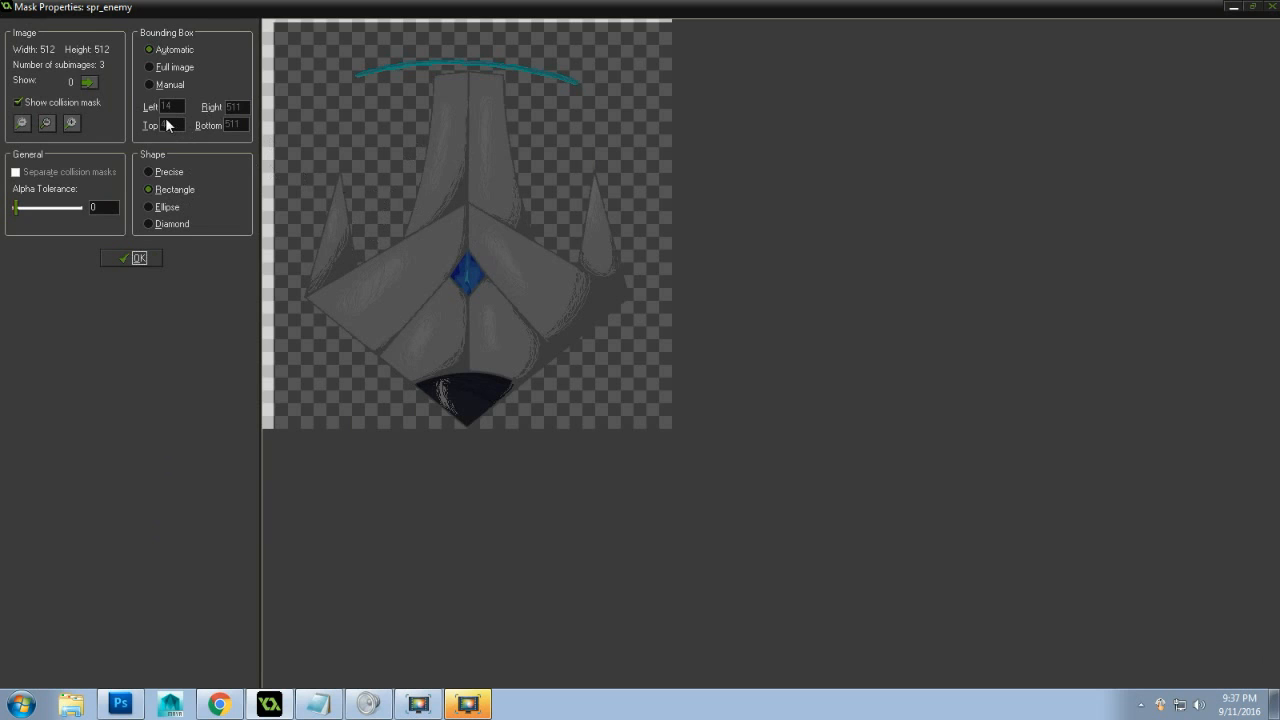
left_click(166, 224)
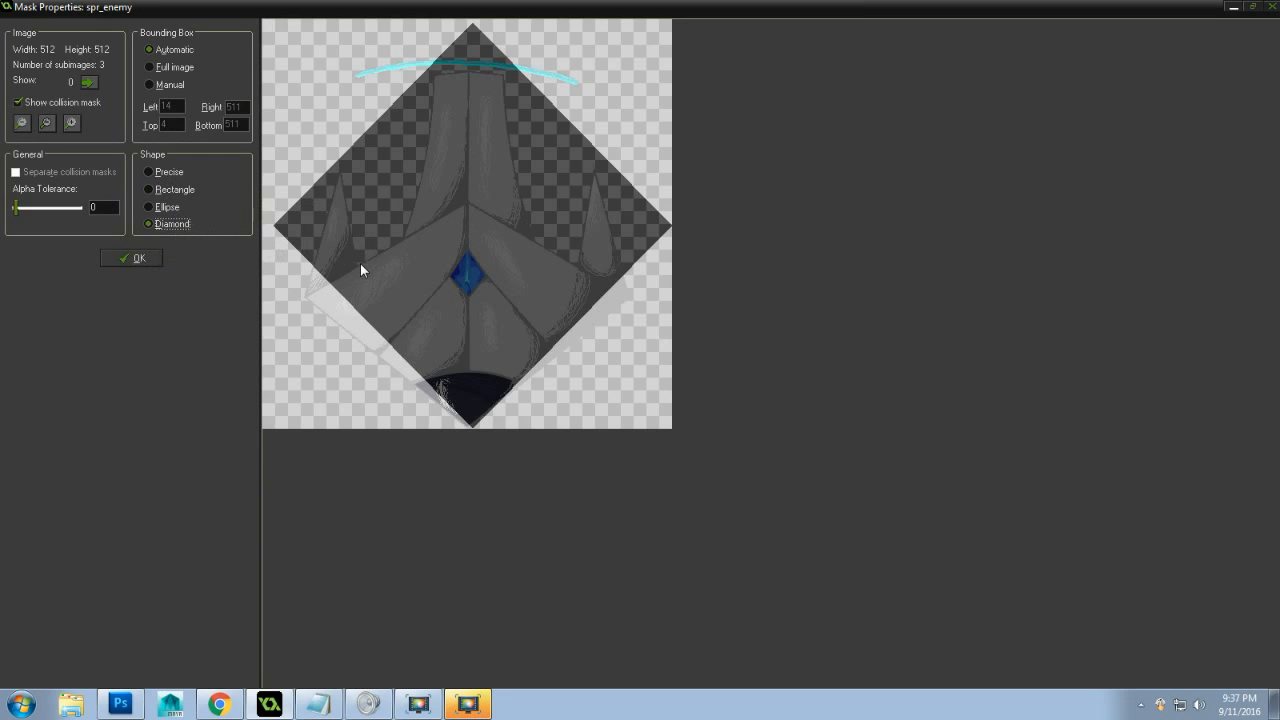
left_click(149, 85)
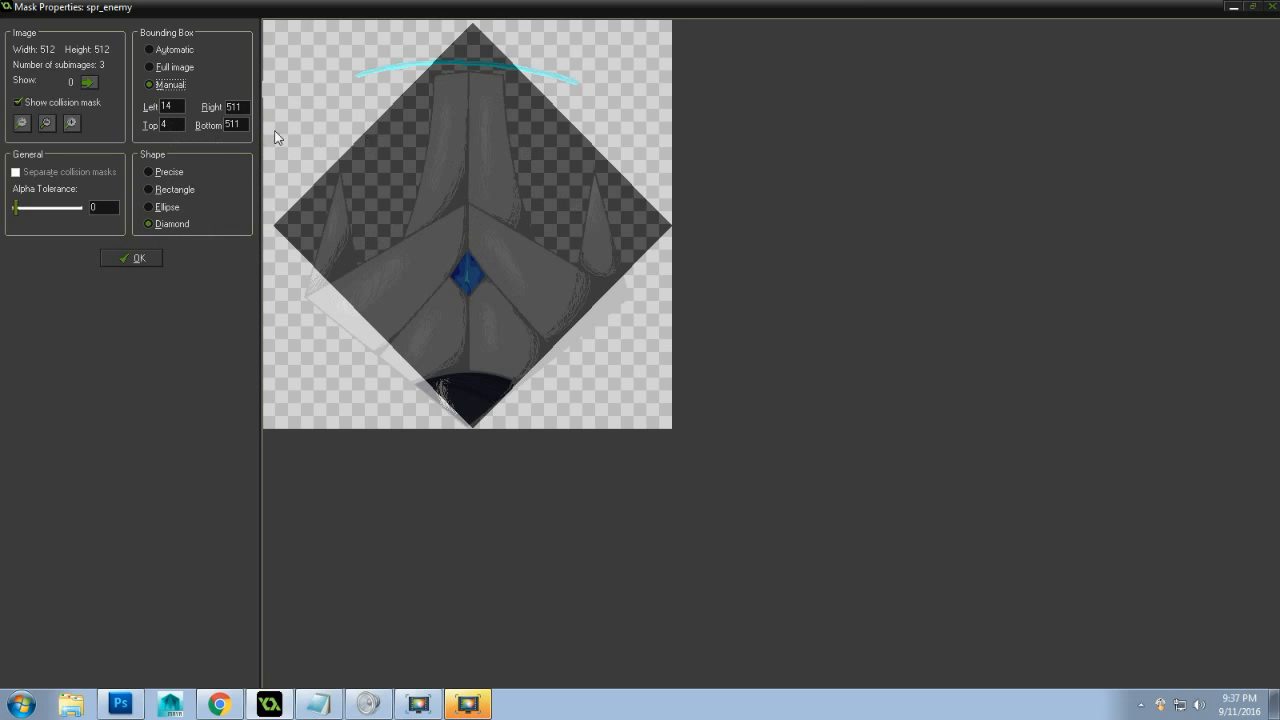
left_click(244, 123)
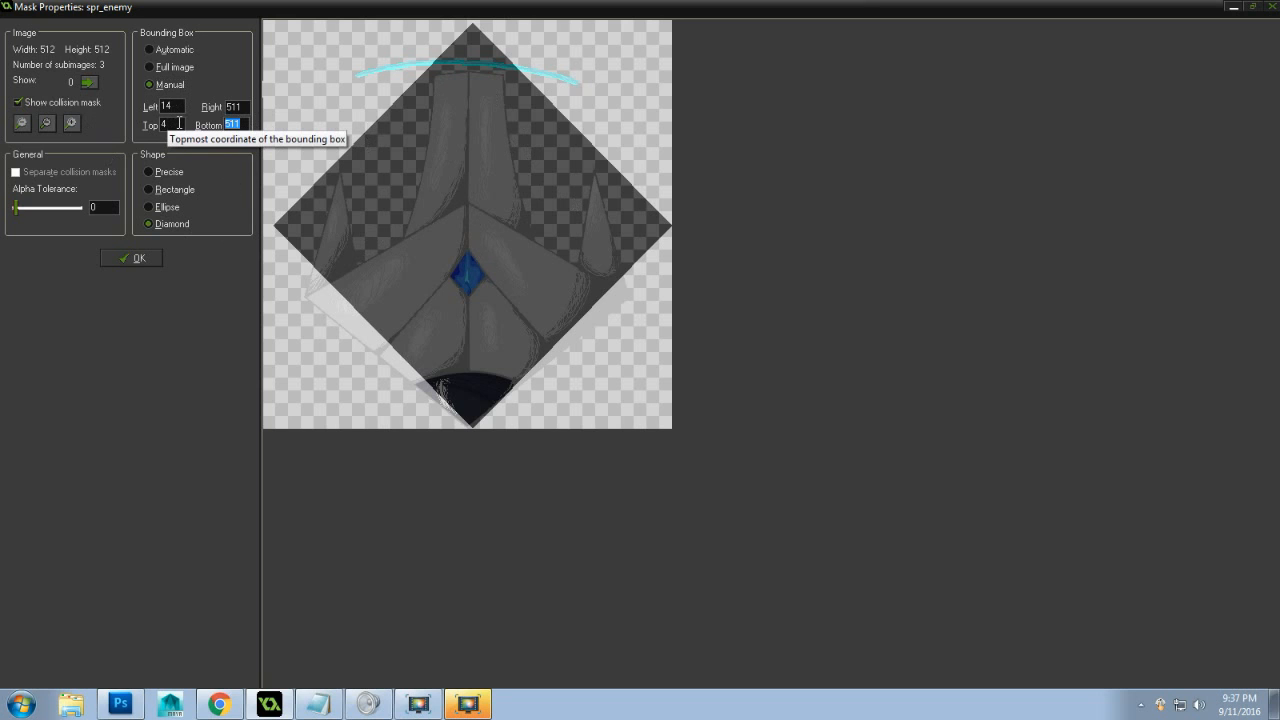
left_click(139, 258)
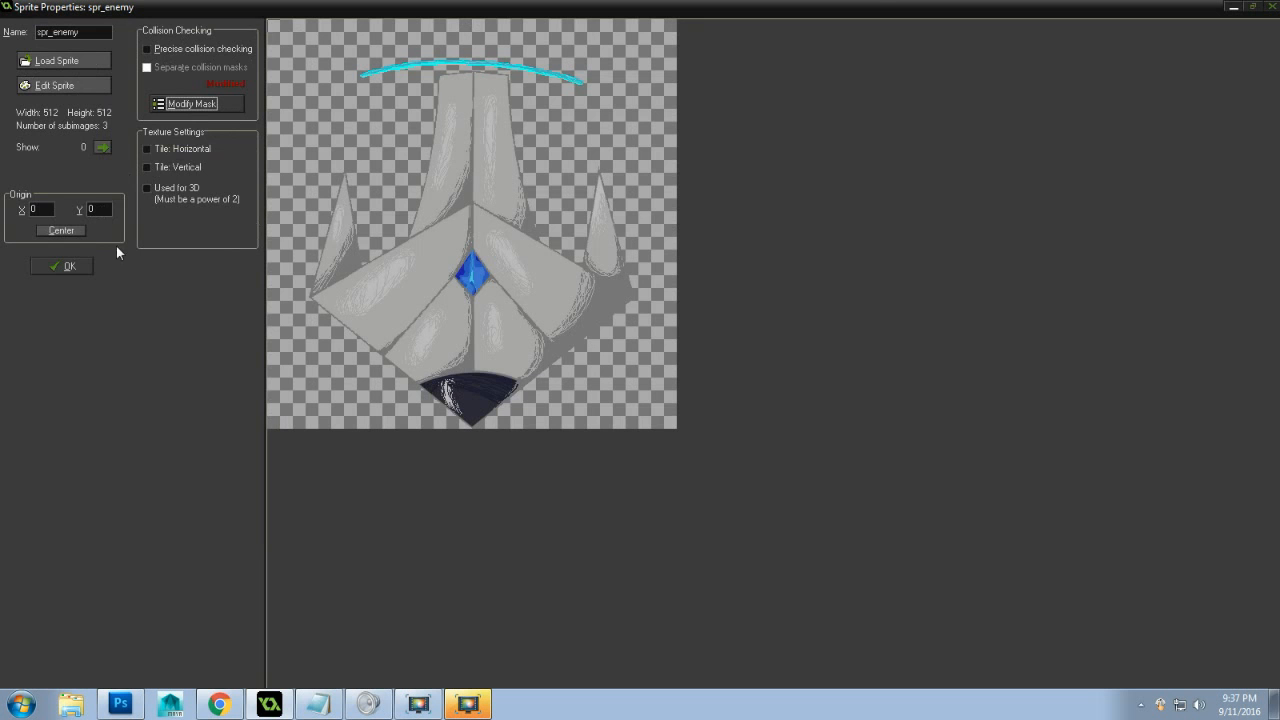
left_click(60, 230)
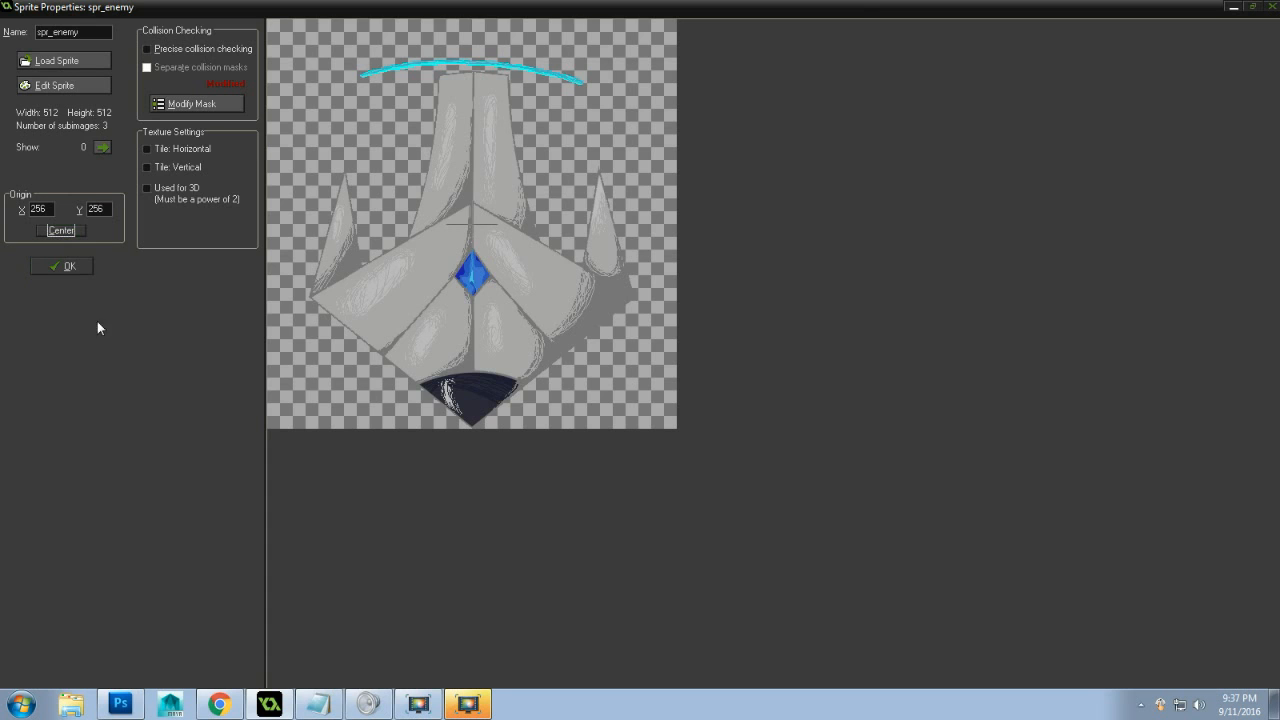
left_click(65, 267)
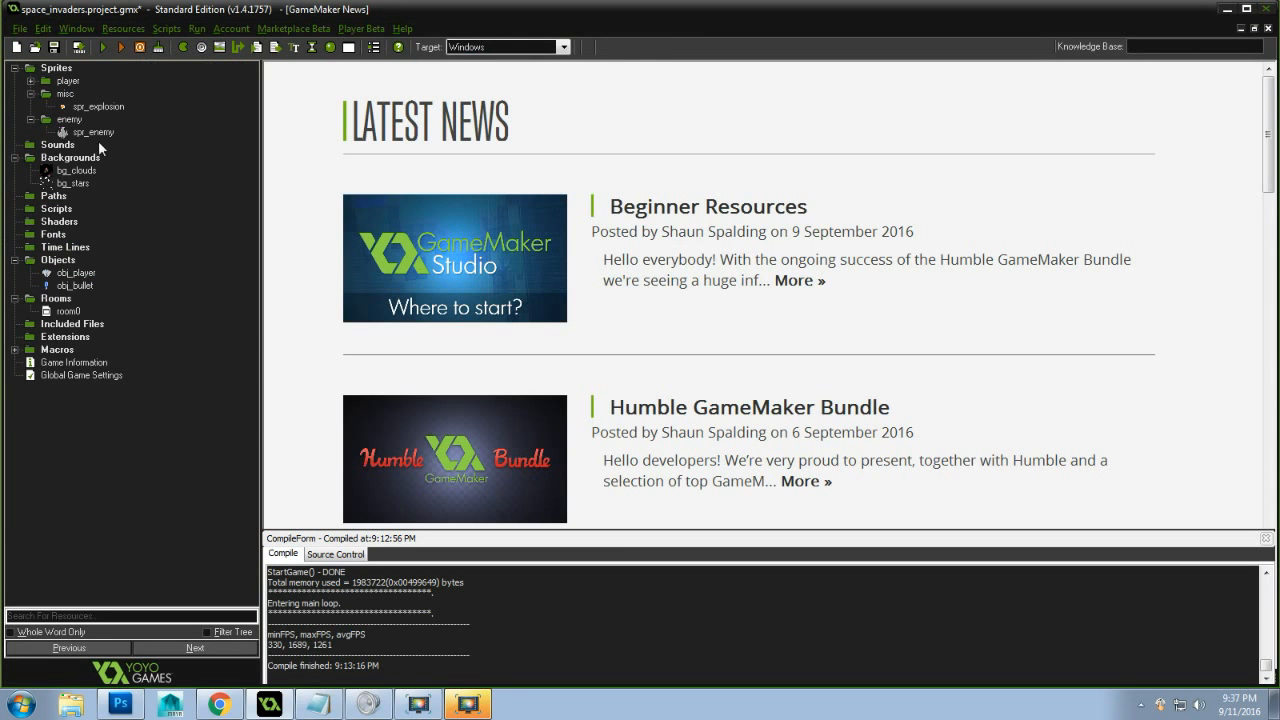
Create an object group named player and move obj_bullet and obj_player into it
right_click(57, 260)
left_click(107, 331)
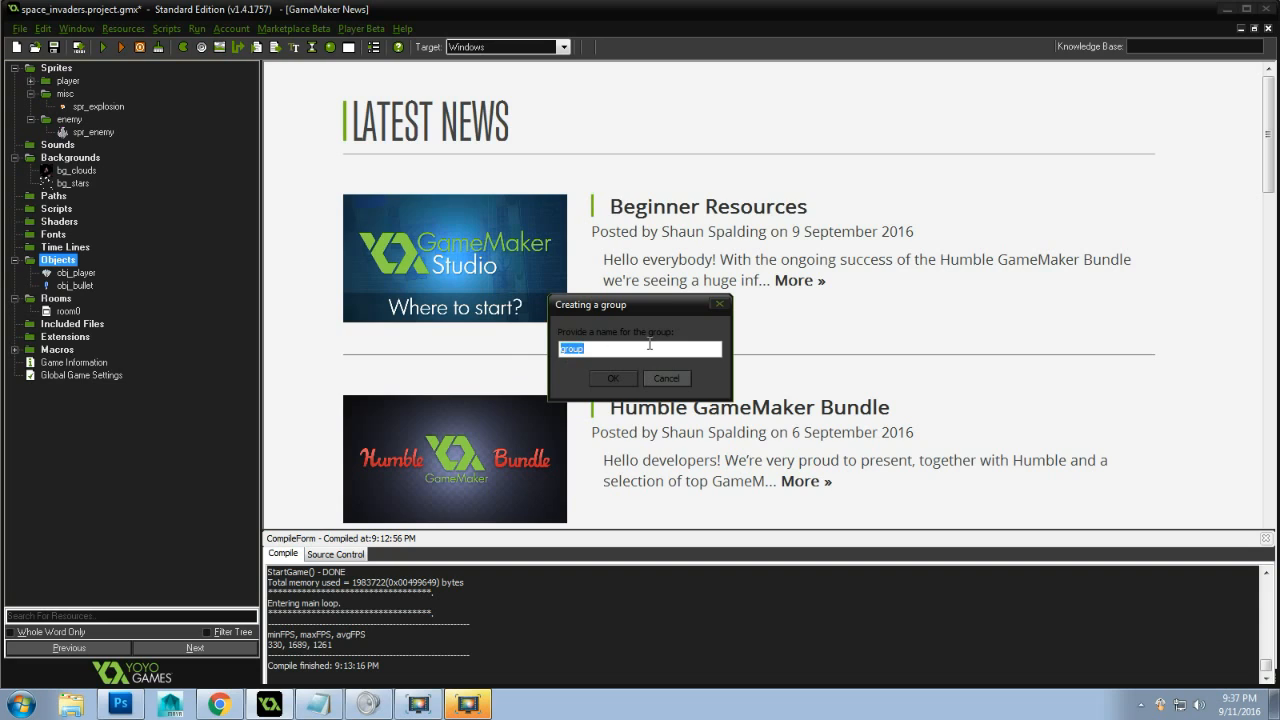
type("player")
key("Return")
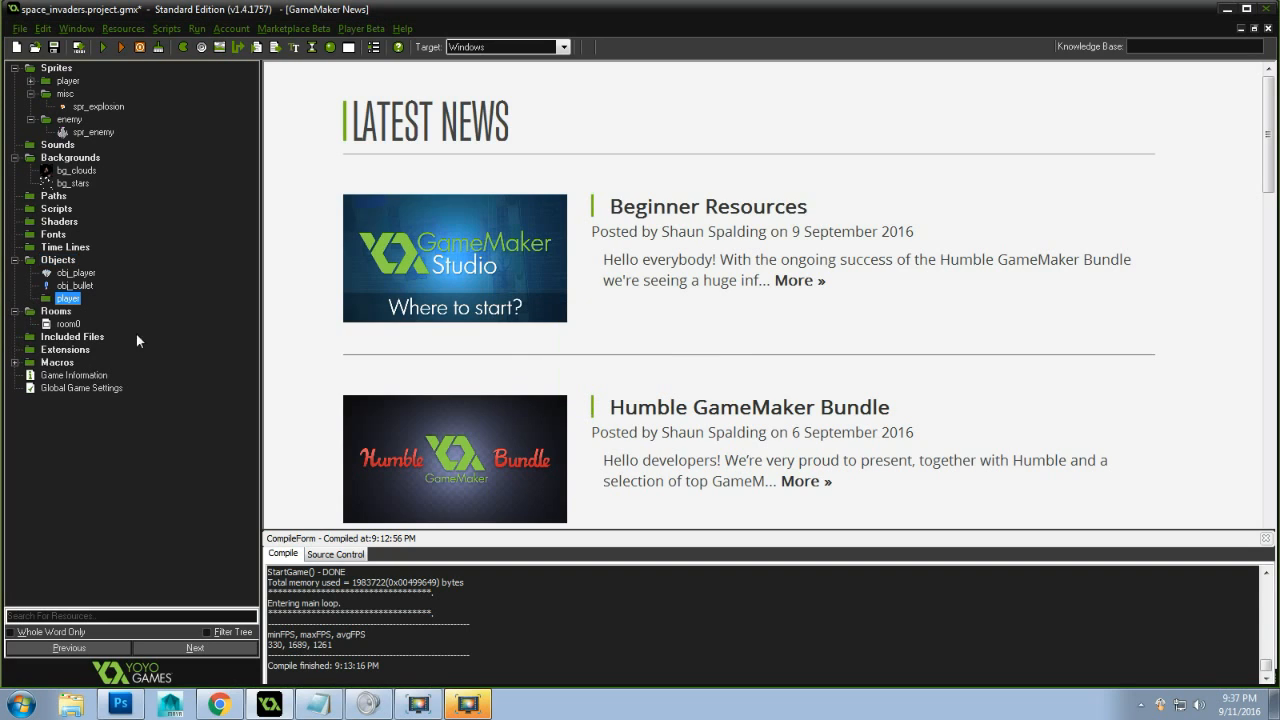
left_click_drag(75, 286, 72, 303)
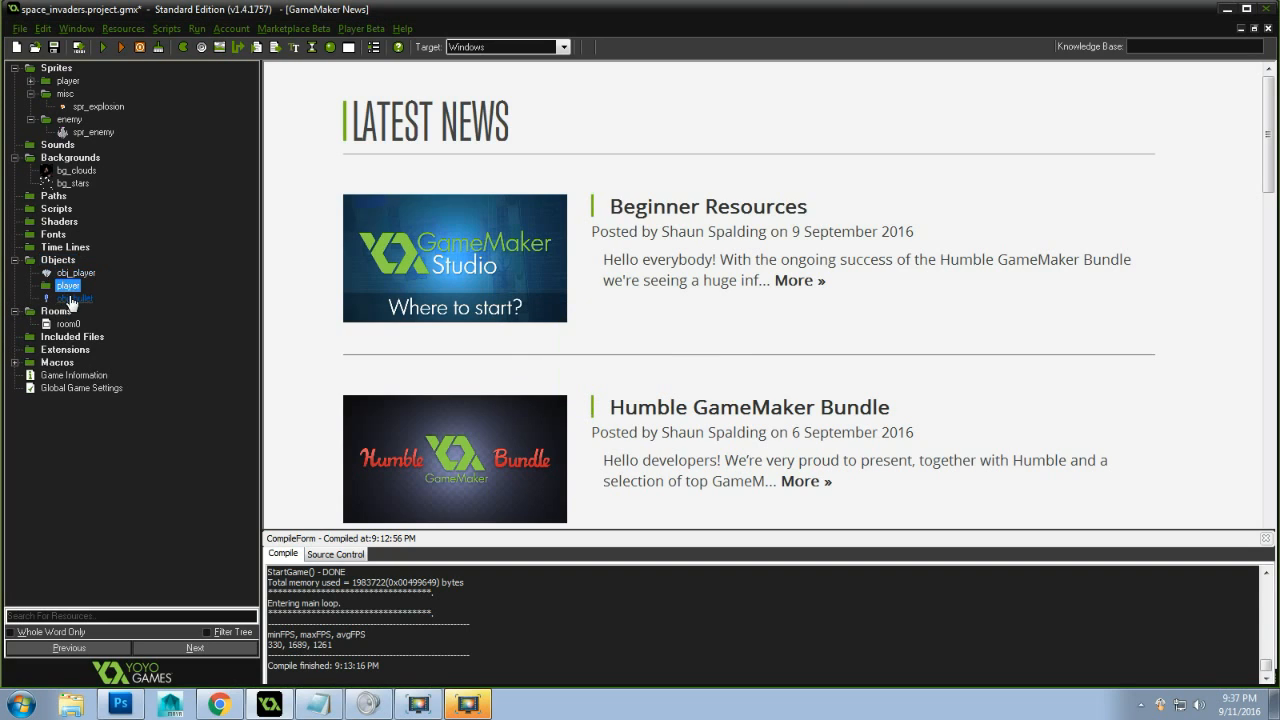
left_click(73, 275)
mouse_move(66, 280)
left_mouse_down()
mouse_move(55, 287)
mouse_move(57, 275)
left_mouse_up()
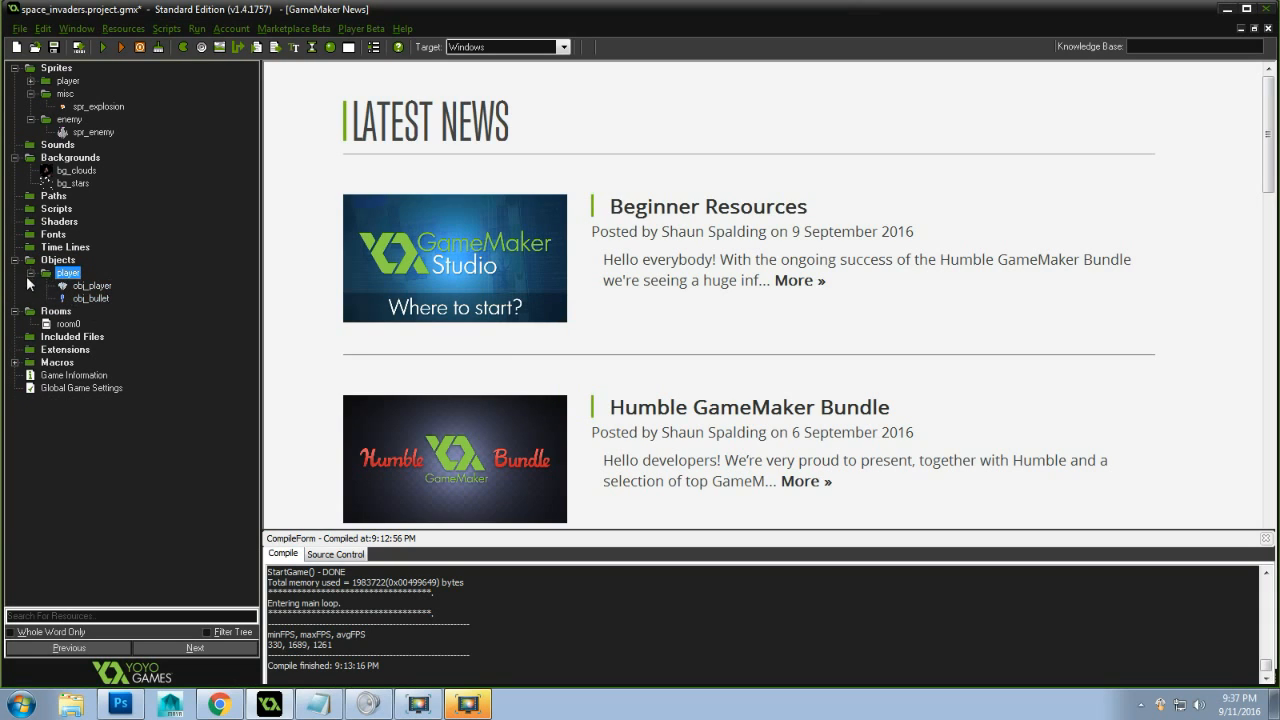
left_click(31, 273)
Add a new object under Objects and accept its default properties
right_click(57, 260)
left_click(81, 265)
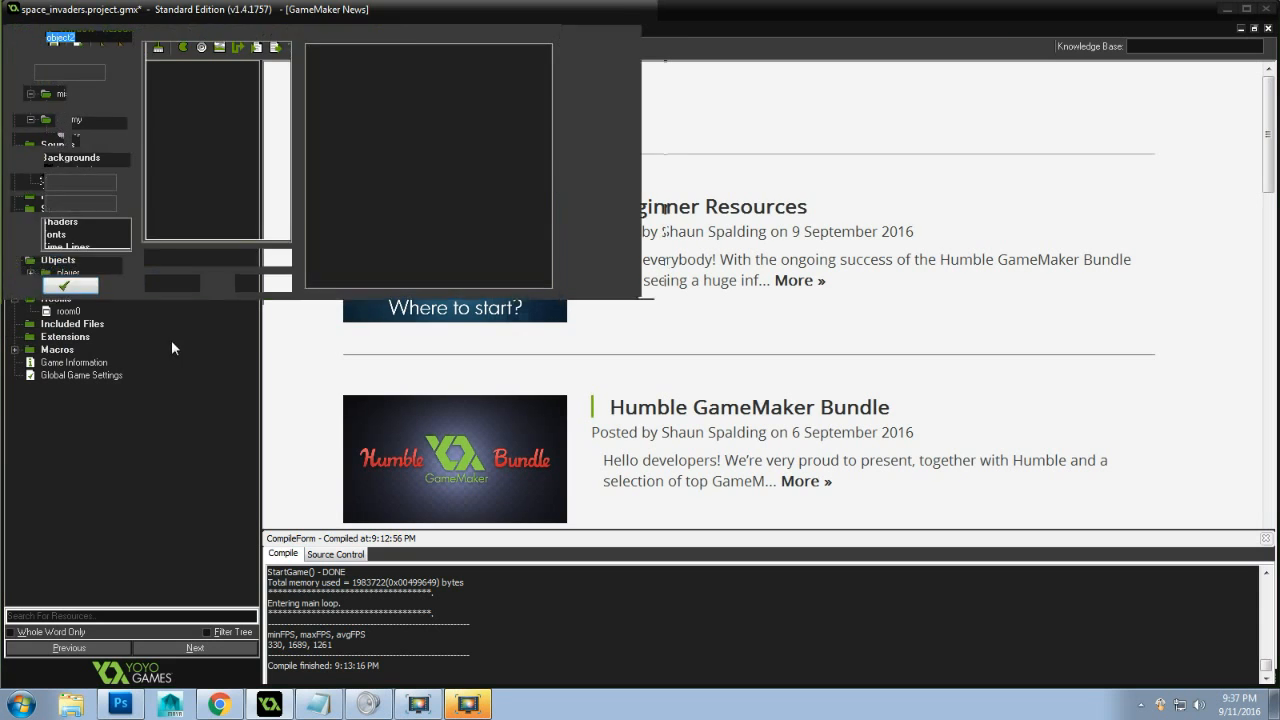
left_click(75, 288)
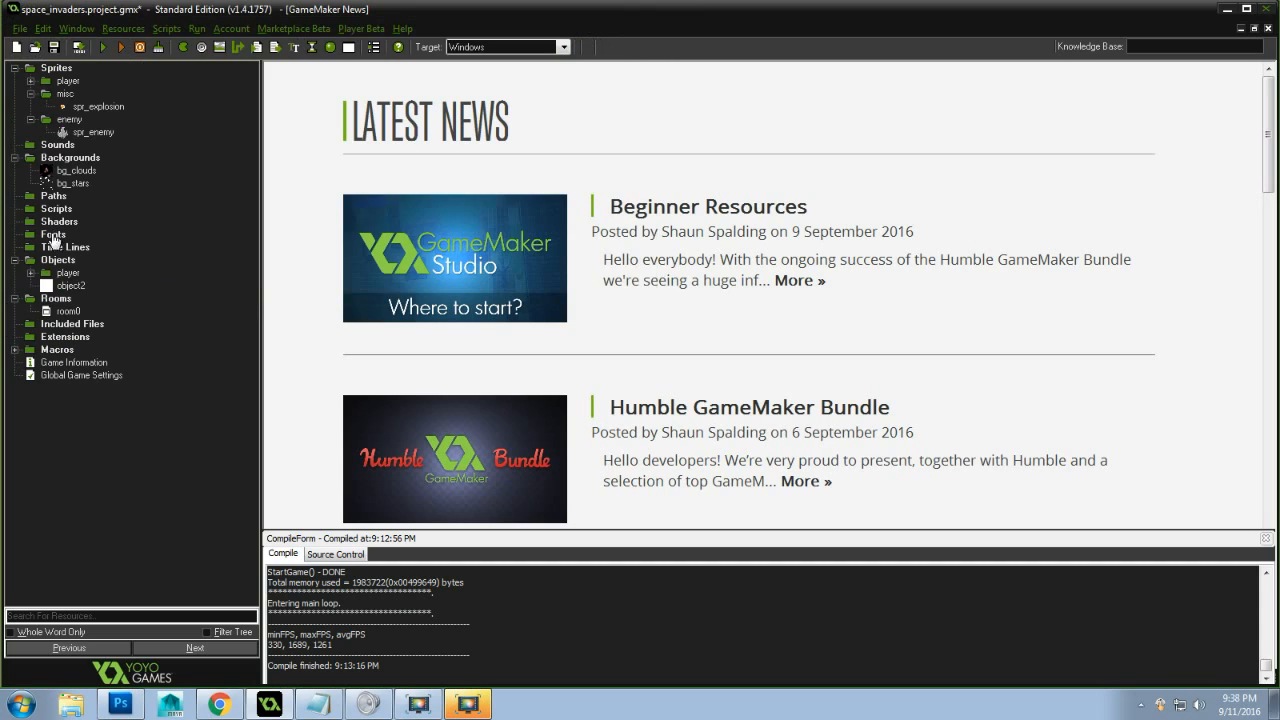
Create an object group named enemy and move the new object into it
left_click(59, 262)
right_click(60, 266)
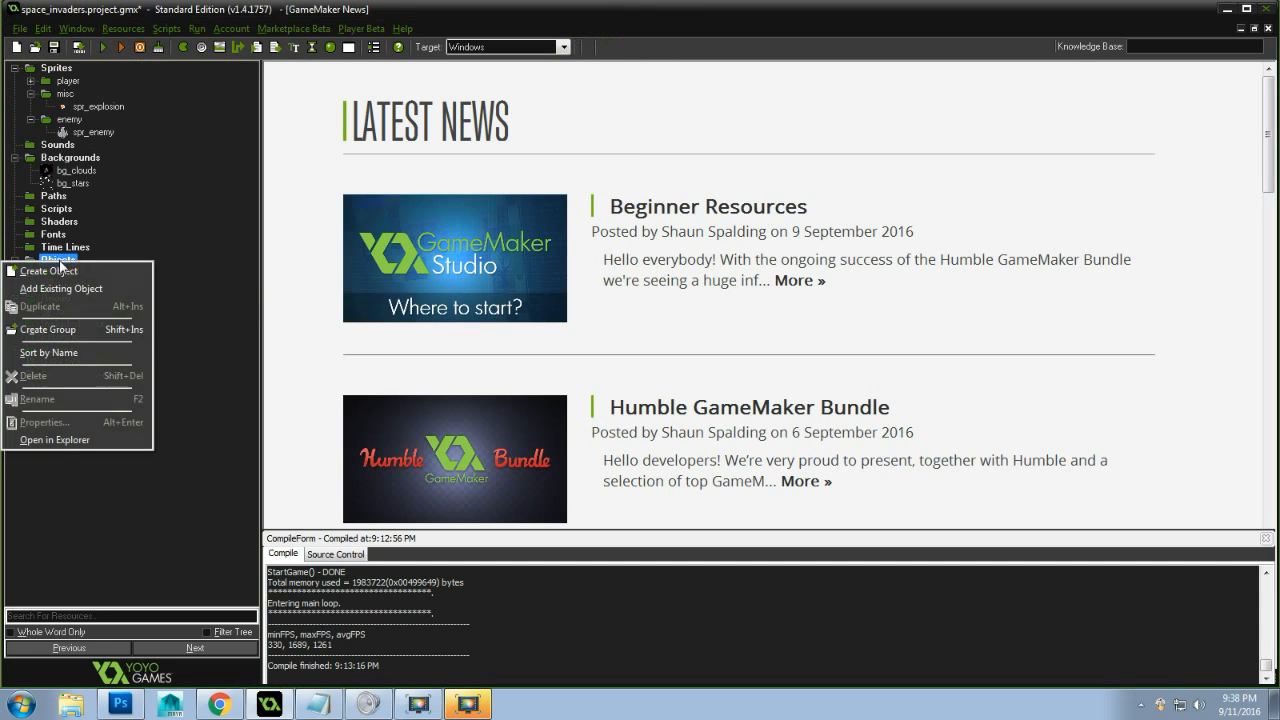
left_click(84, 329)
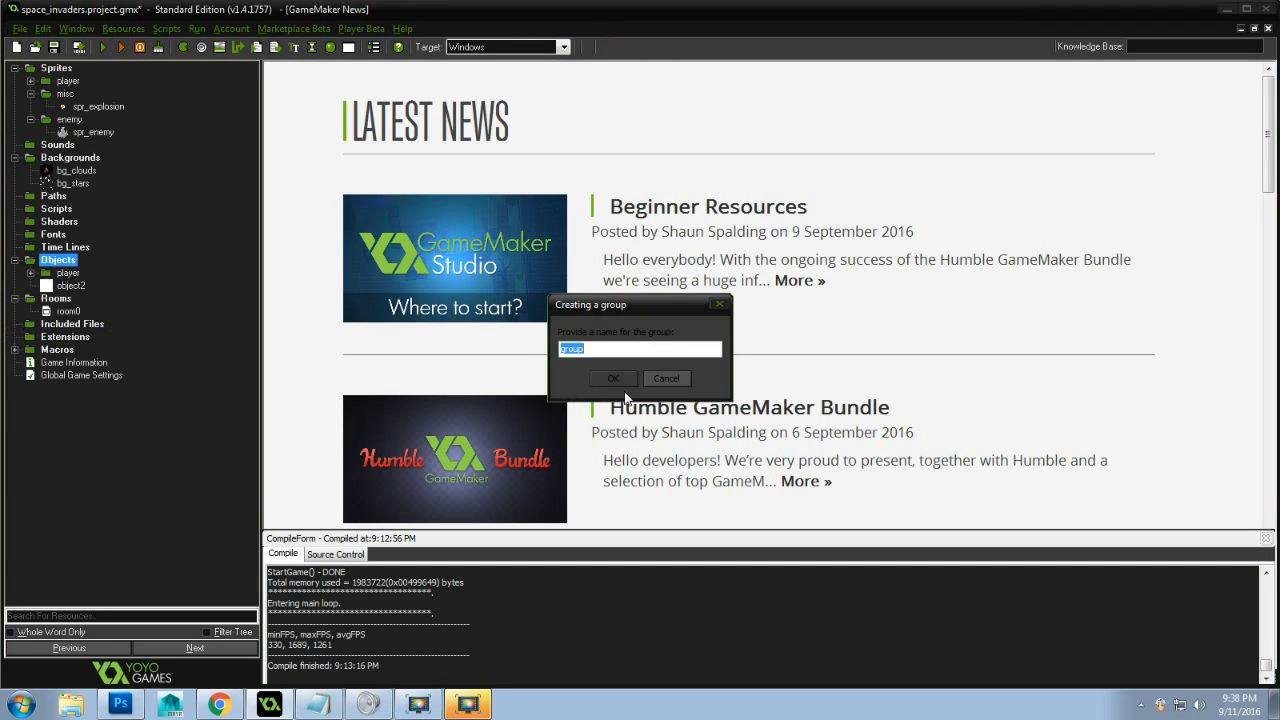
type("enemy")
left_click(595, 377)
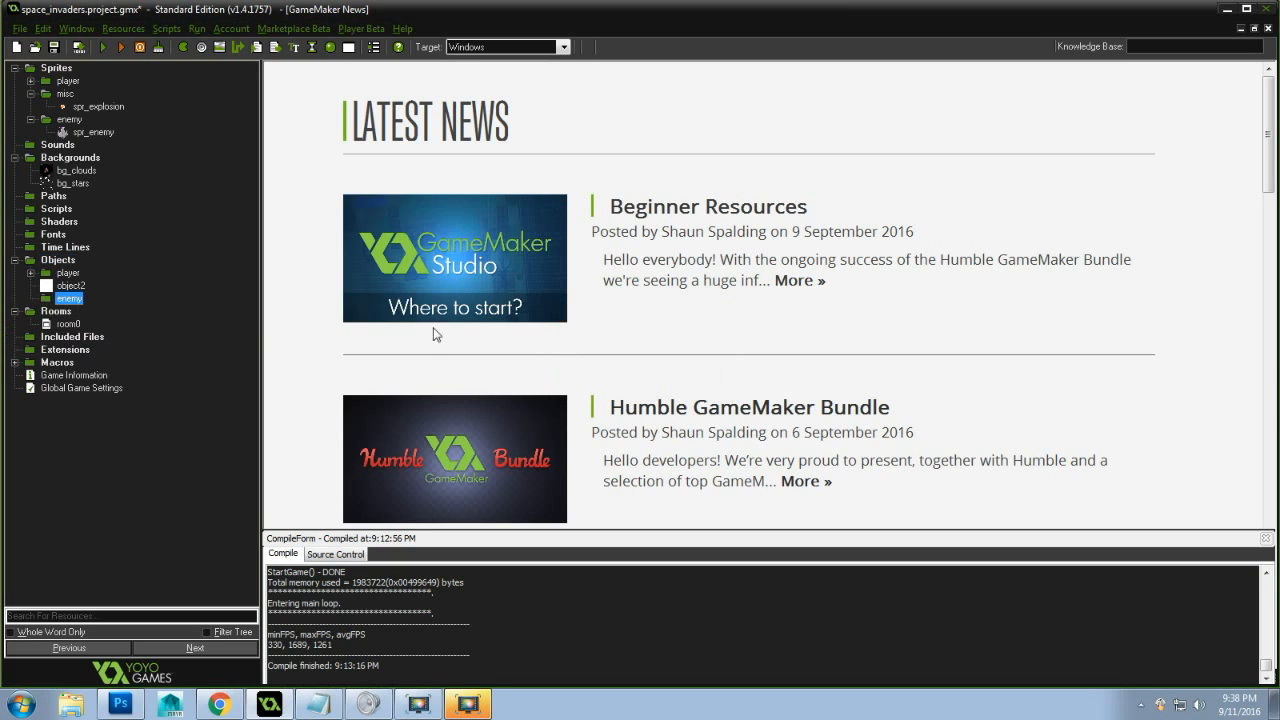
left_click(67, 286)
mouse_move(42, 291)
left_mouse_down()
mouse_move(42, 307)
mouse_move(49, 288)
left_mouse_up()
Rename the object in the enemy group to obj_enemy and assign it the sprite spr_enemy
double_click(71, 304)
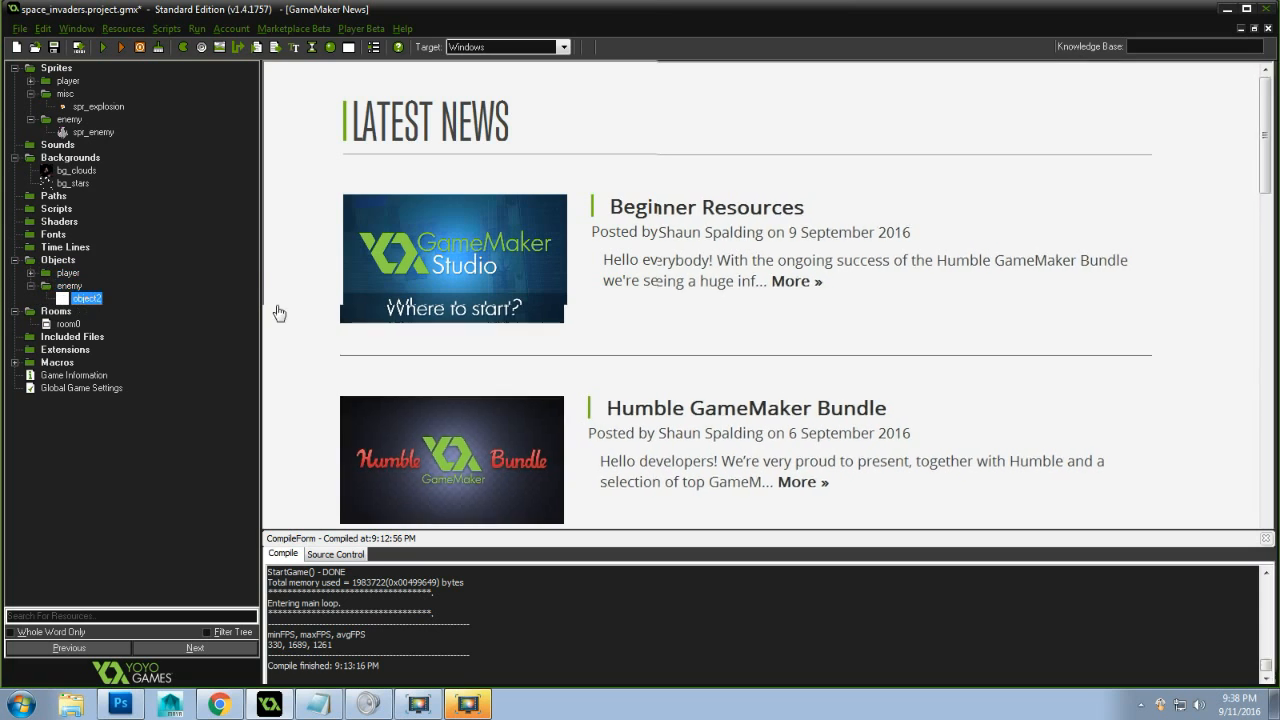
type("ob")
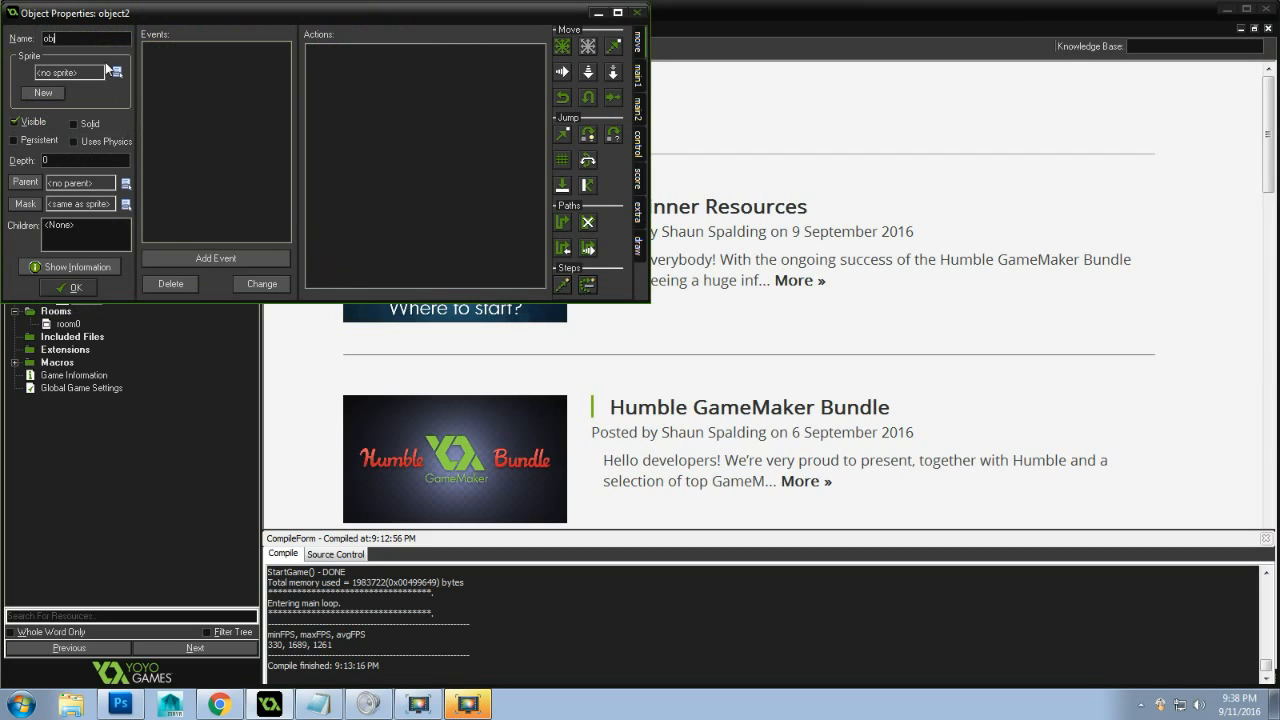
type("j_enemy")
left_click(91, 78)
mouse_move(153, 116)
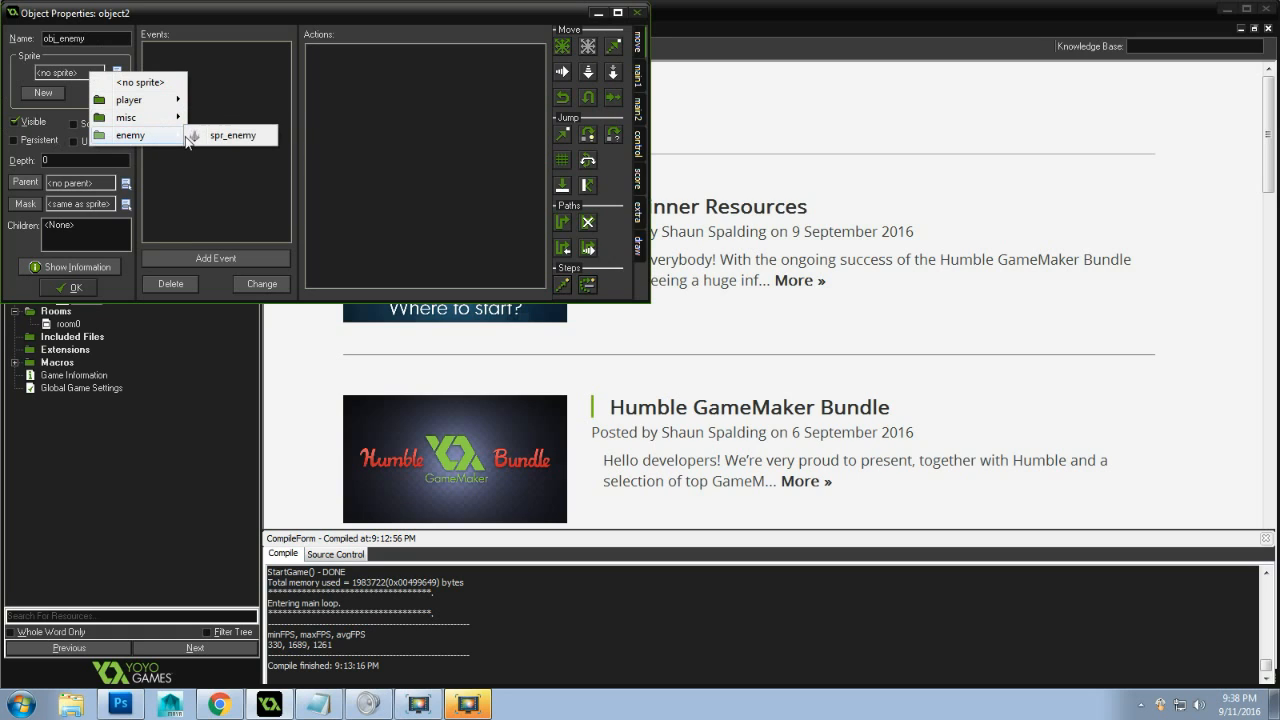
left_click(225, 136)
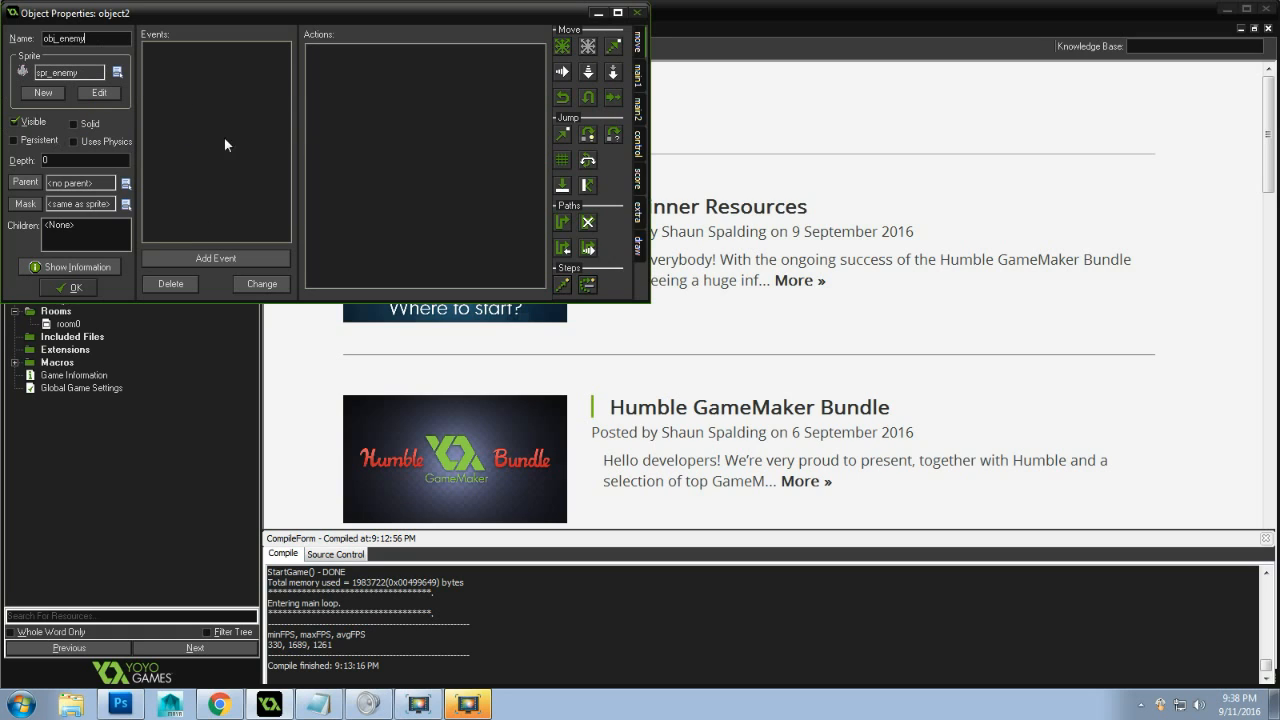
Add a Create event to obj_enemy with a Transform Sprite action of xscale 0.38 and yscale 0.38, and save the object
left_click(640, 146)
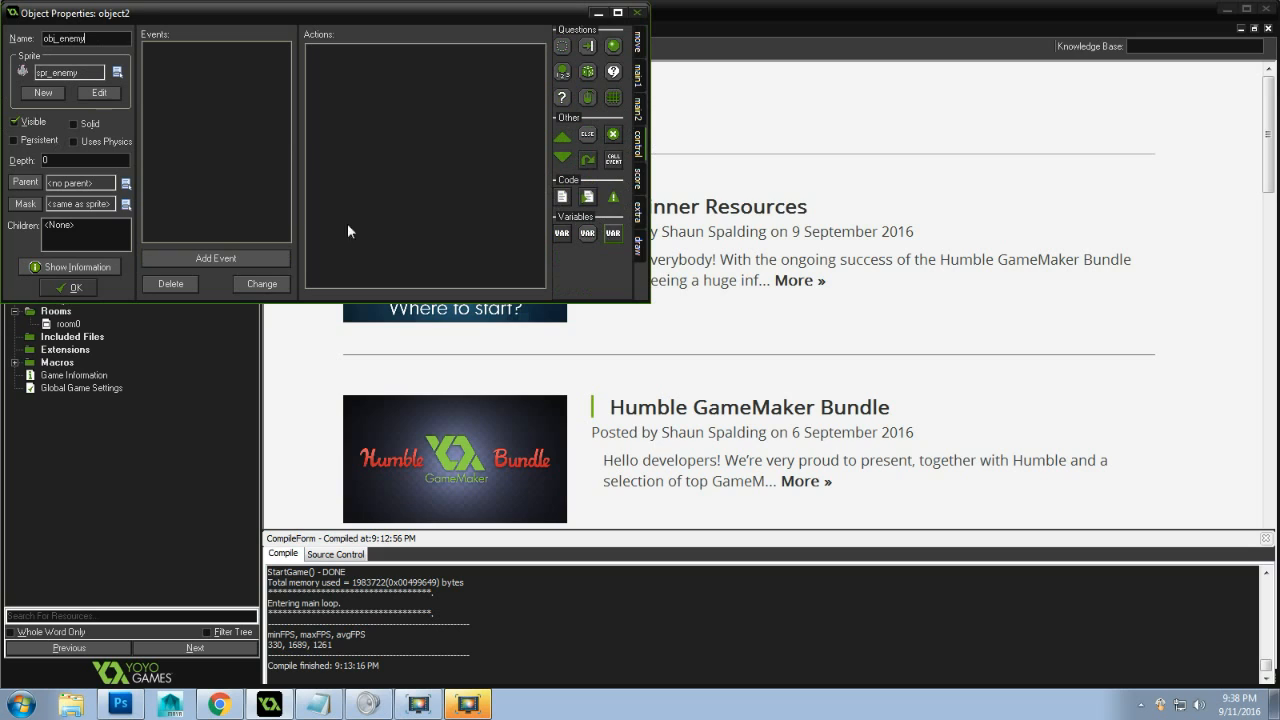
left_click(219, 255)
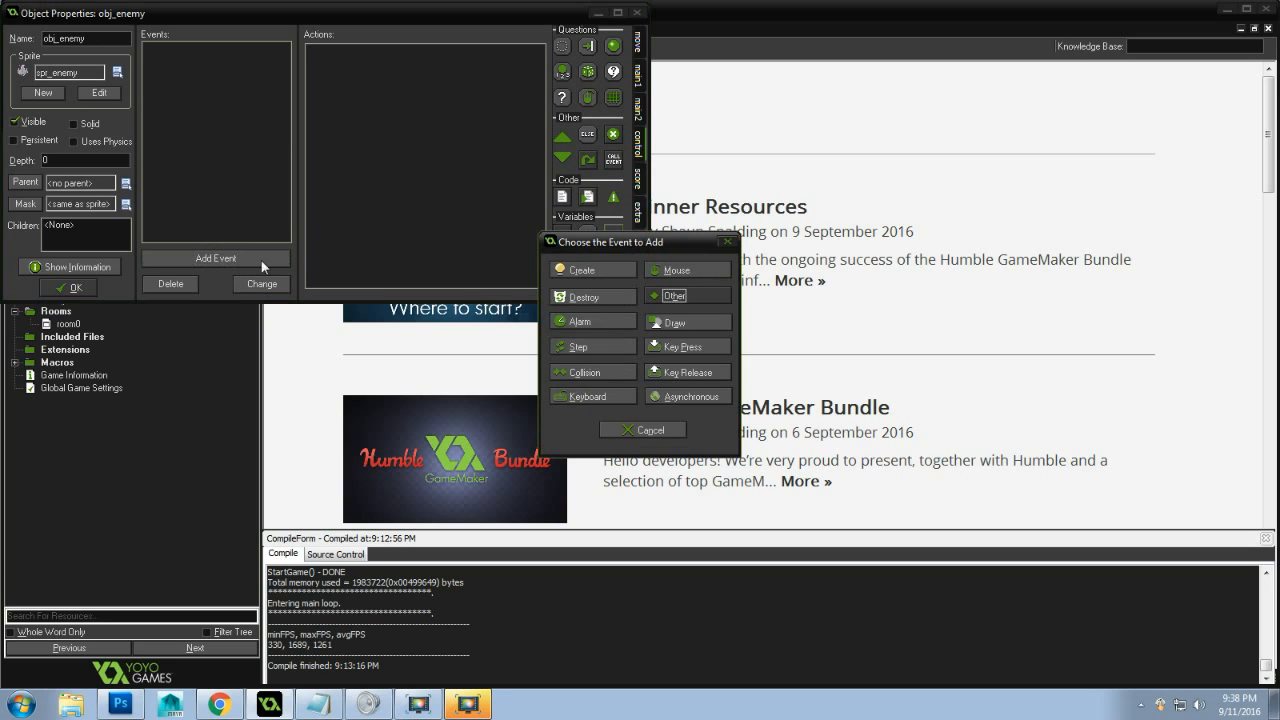
left_click(597, 270)
left_click(647, 74)
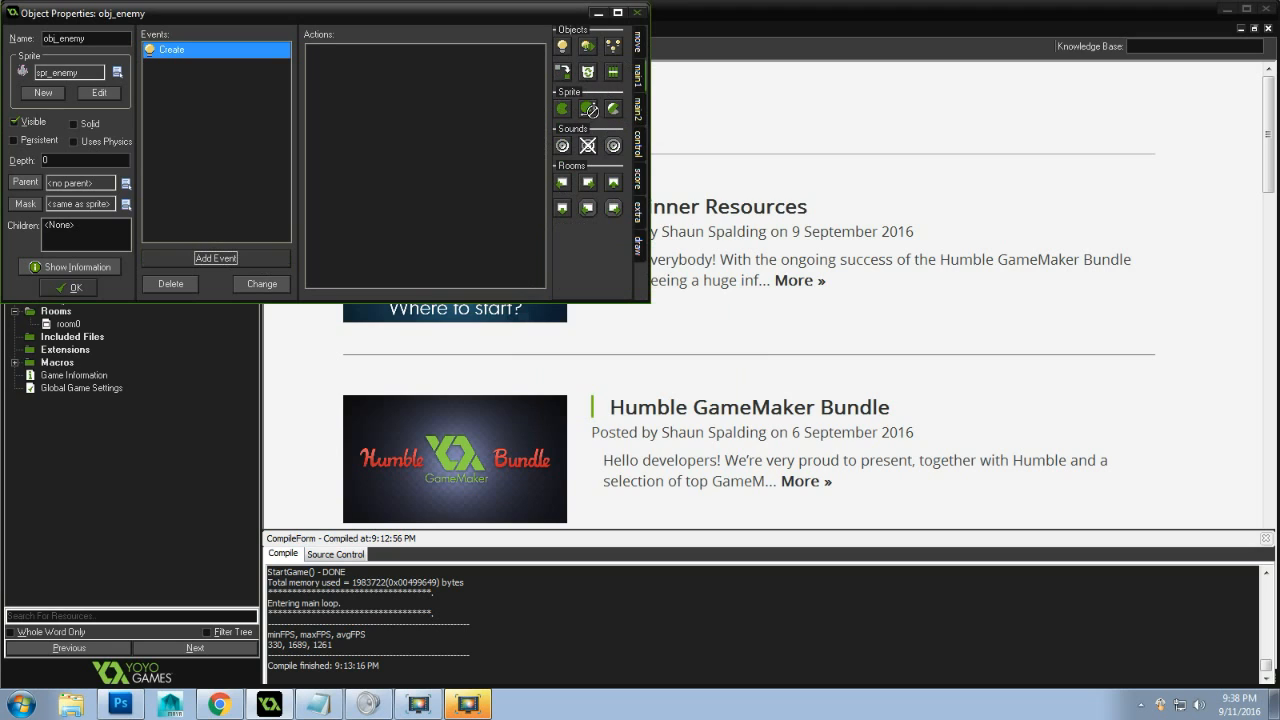
left_click_drag(588, 108, 495, 131)
type("0")
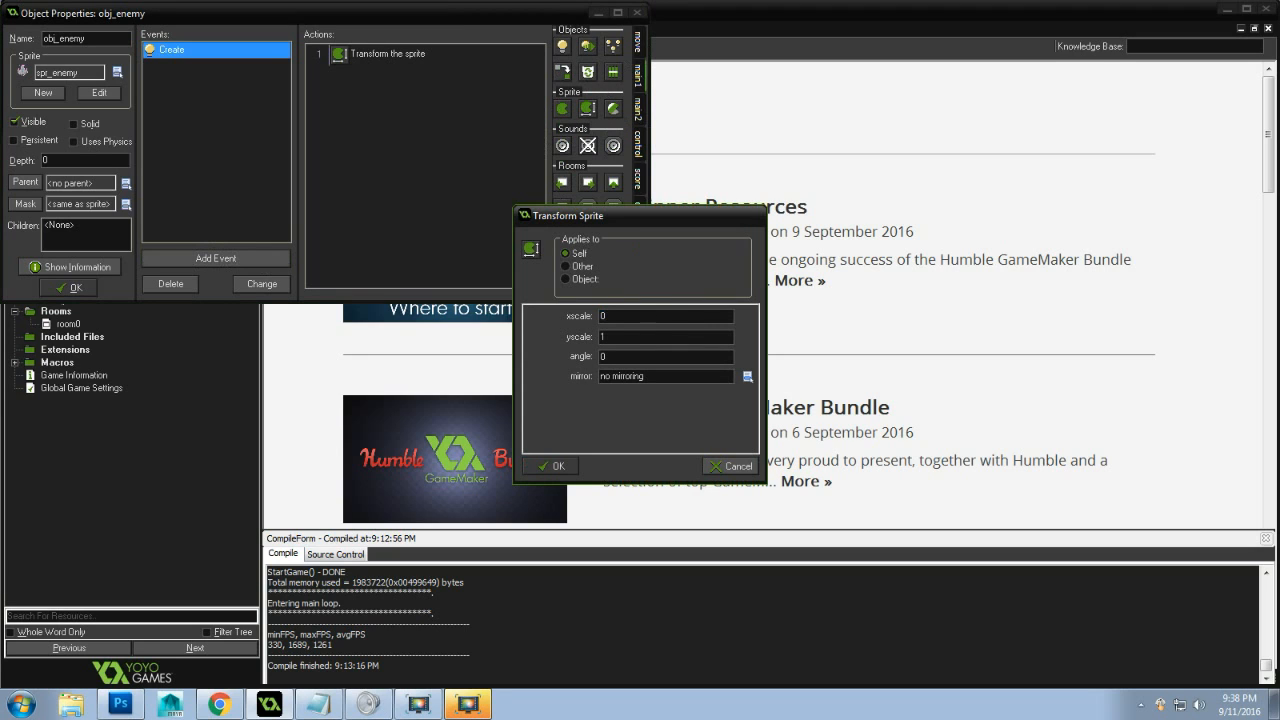
type(".38")
key("Tab")
type("0.38")
left_click(560, 467)
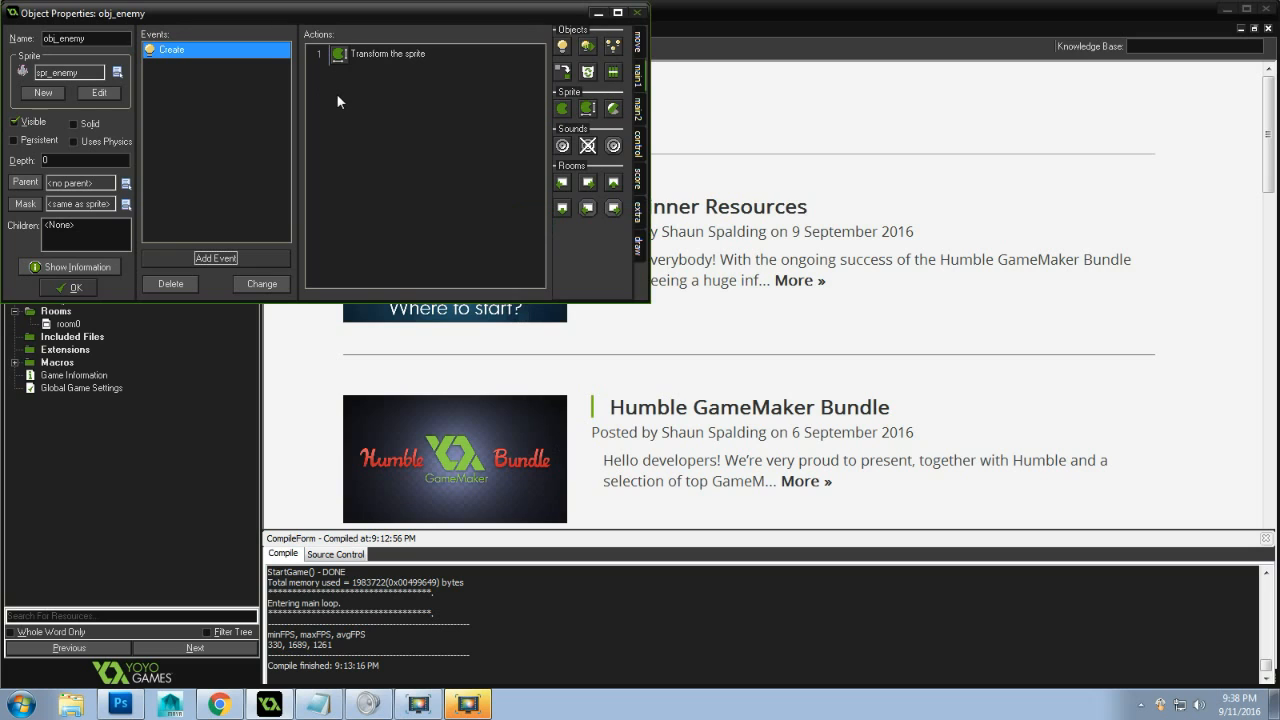
left_click(68, 287)
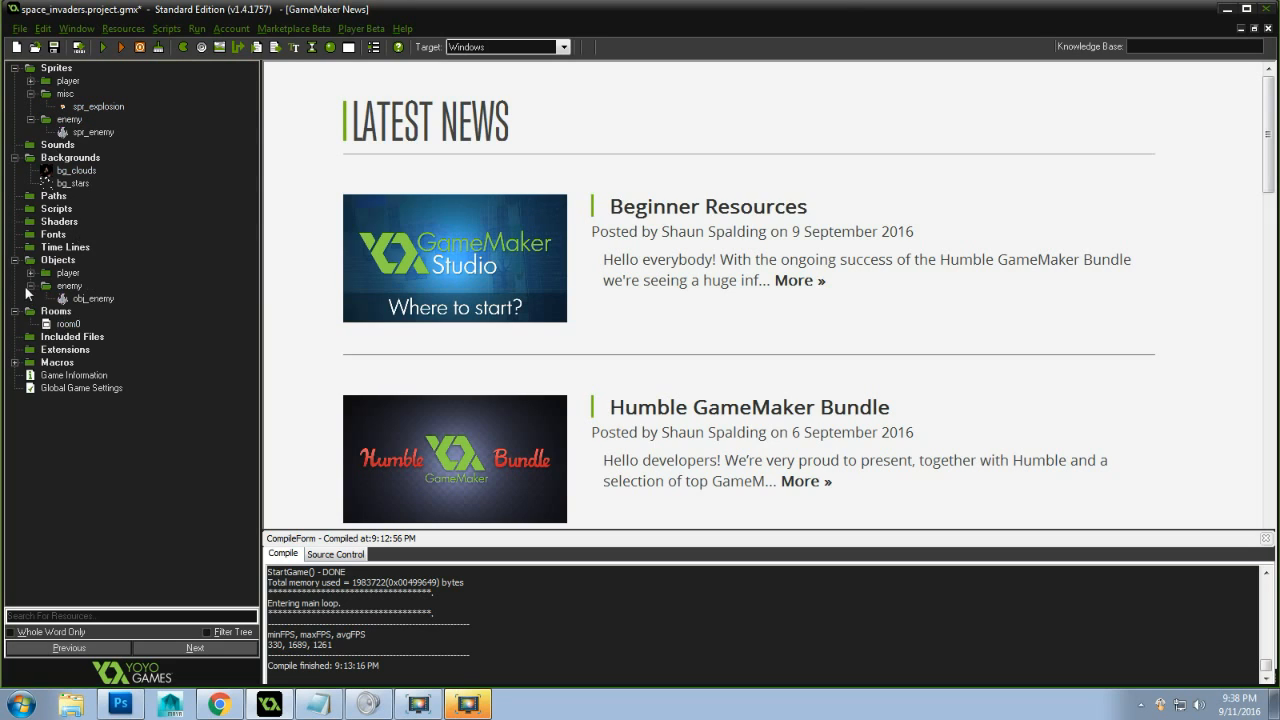
Create an object named obj_explosion with the sprite spr_explosion and add a Create event to it
double_click(66, 286)
right_click(57, 261)
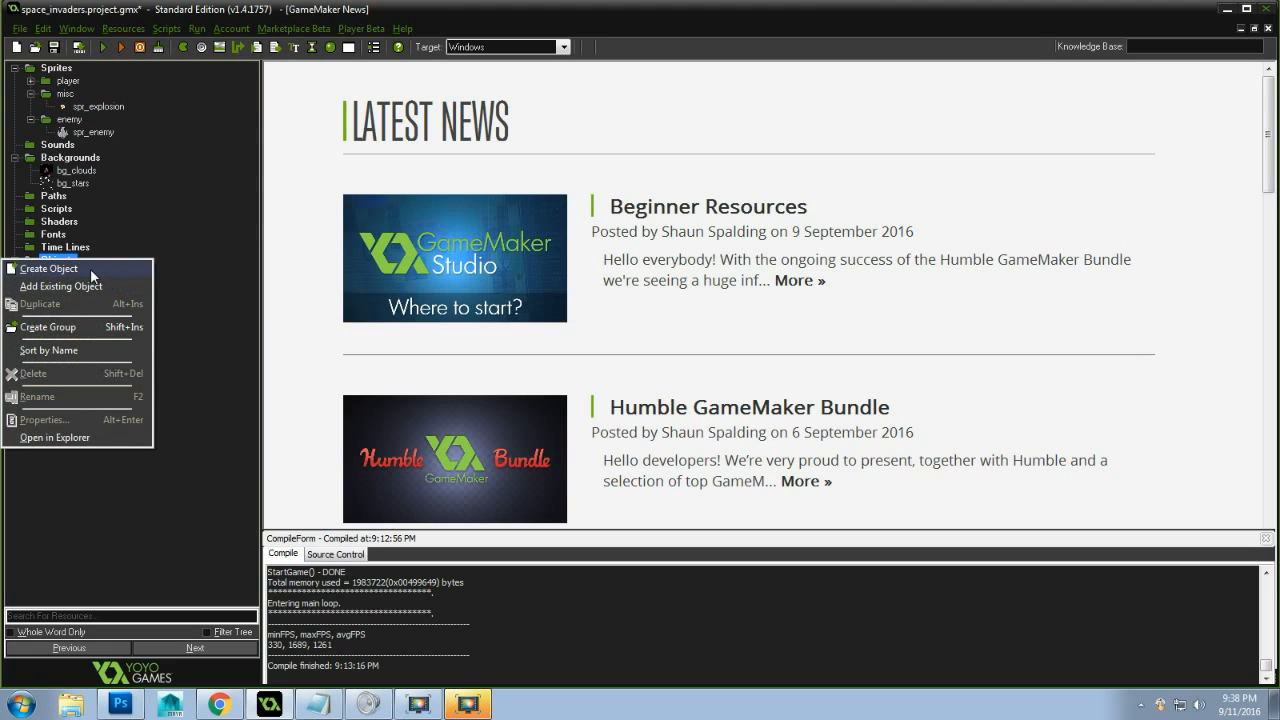
left_click(90, 268)
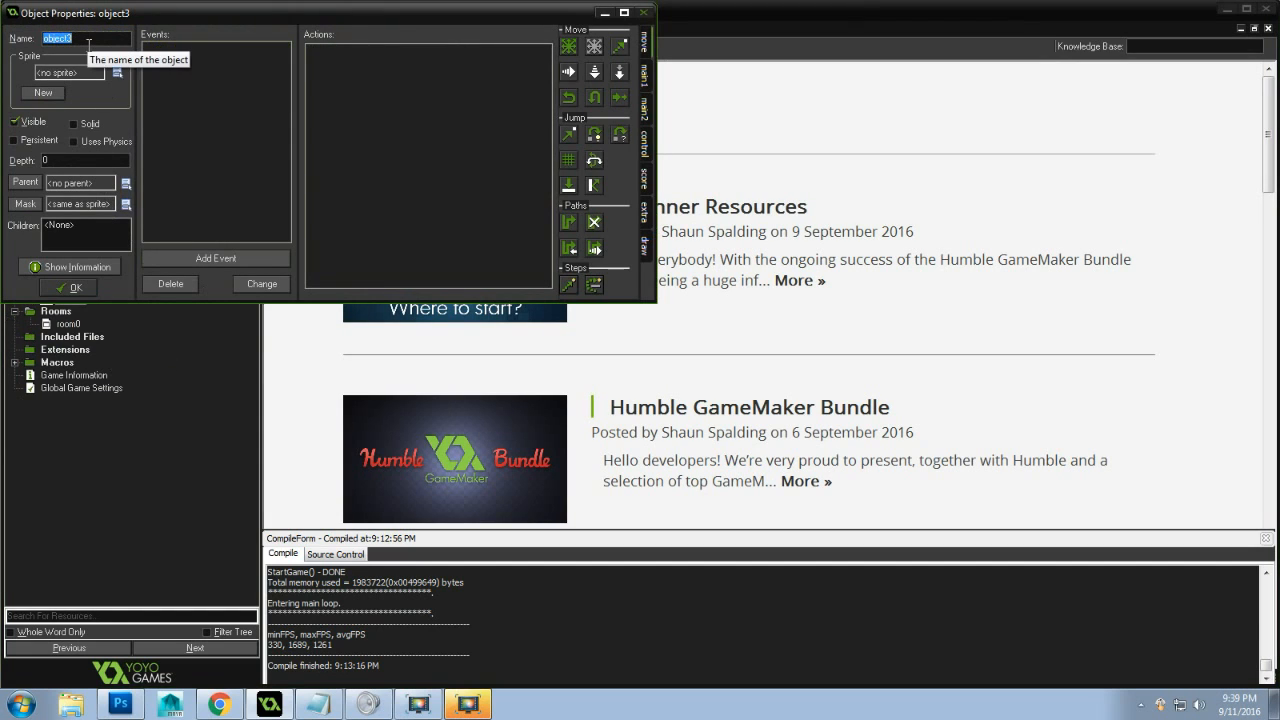
type("obj_e")
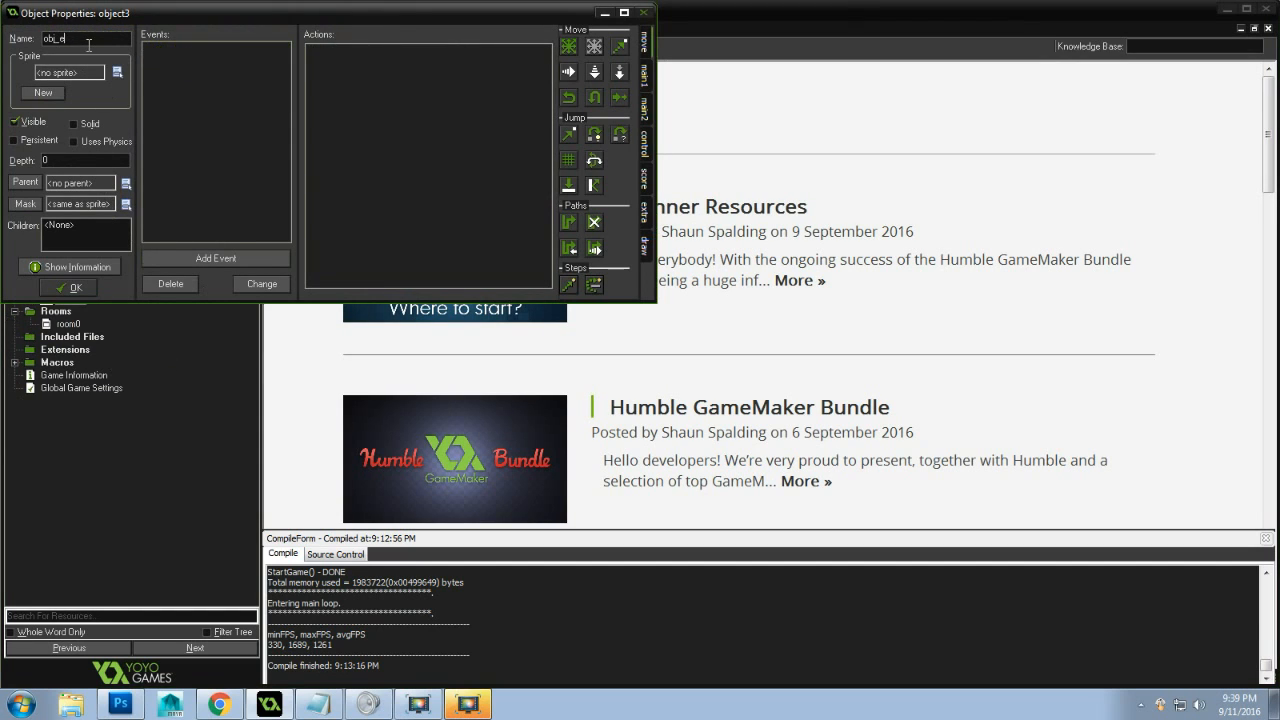
type("xplosion")
left_click(80, 72)
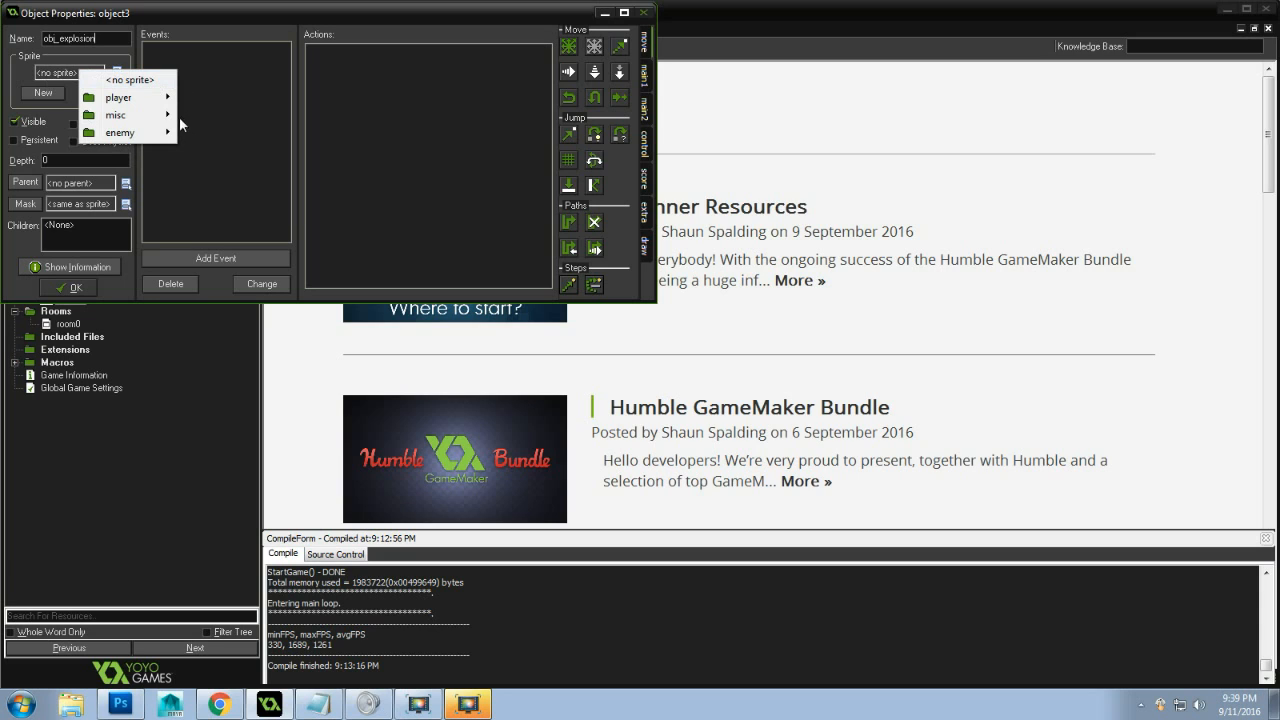
mouse_move(167, 120)
left_click(255, 116)
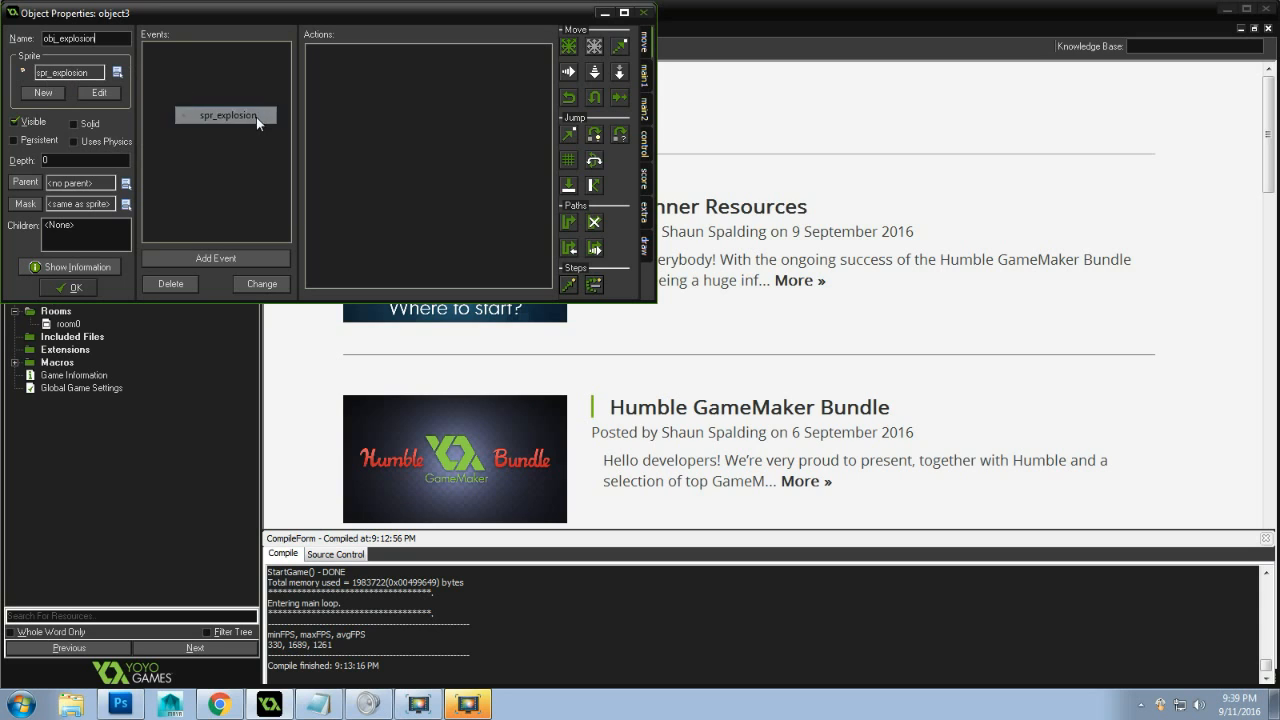
left_click(215, 257)
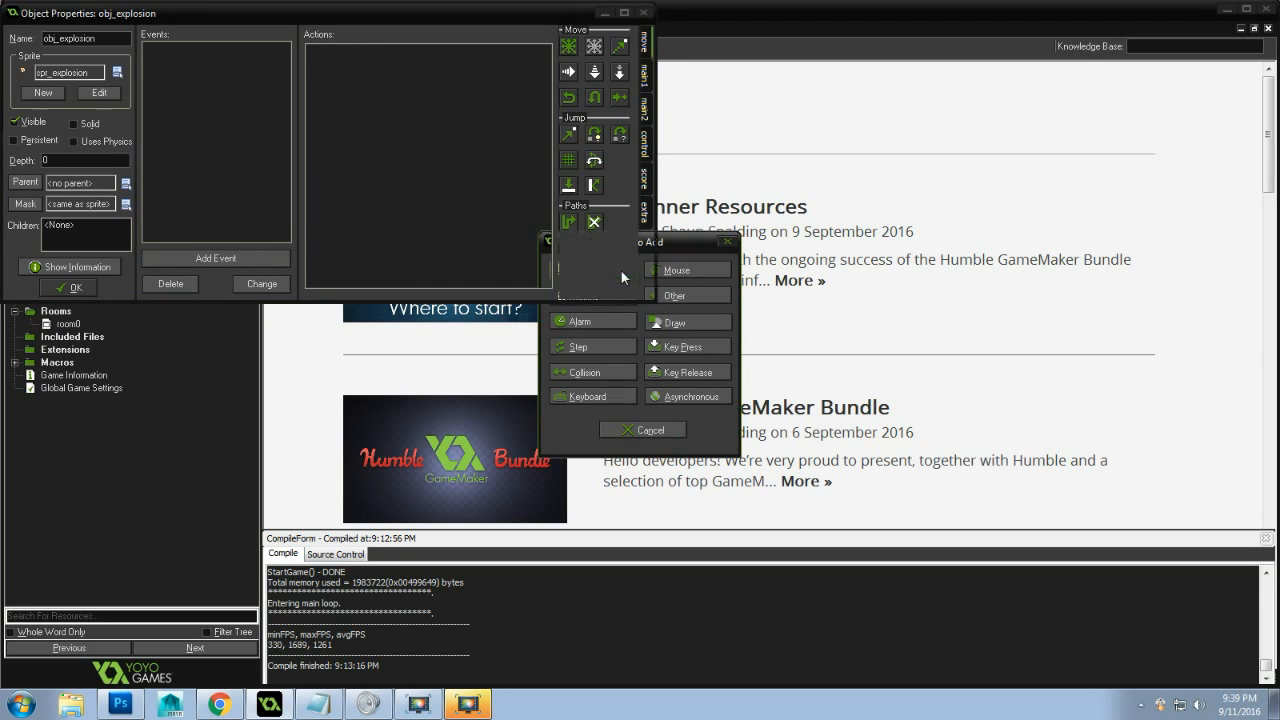
left_click(620, 269)
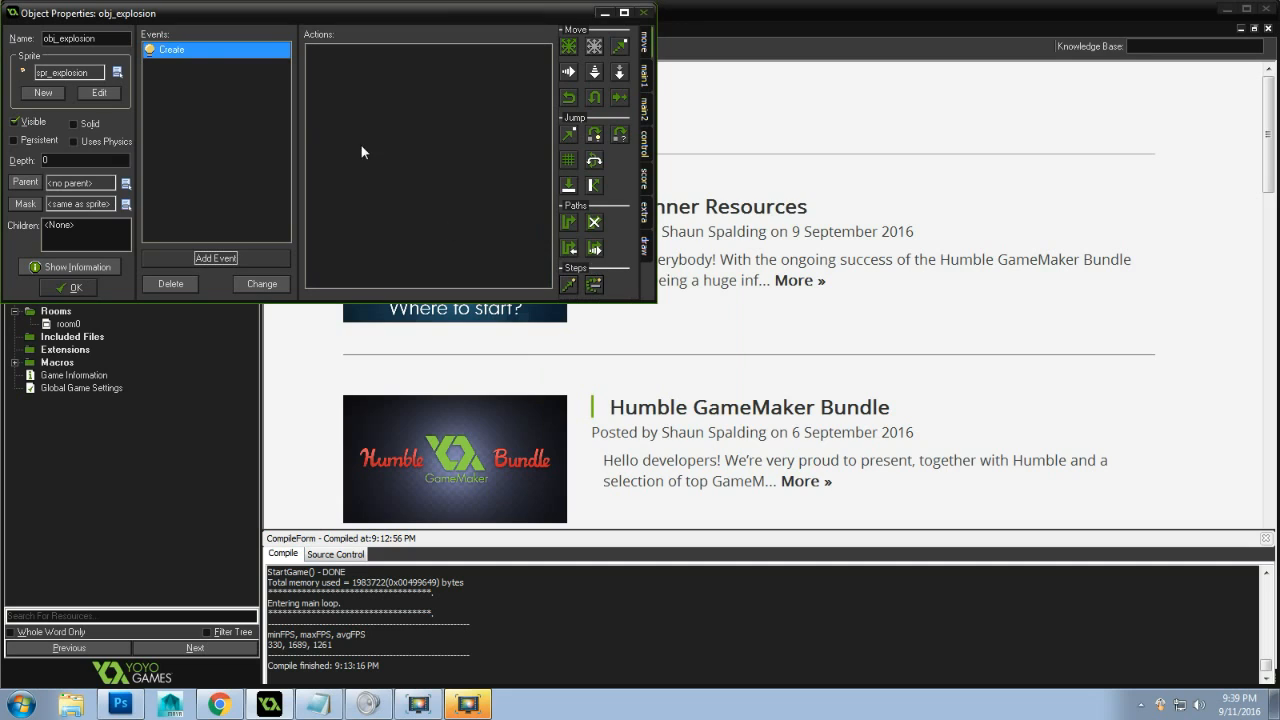
Add a Transform Sprite action with xscale 0.38 and yscale 0.38 to obj_explosion's Create event
left_click(646, 82)
left_click_drag(596, 112, 512, 175)
left_click_drag(614, 218, 592, 156)
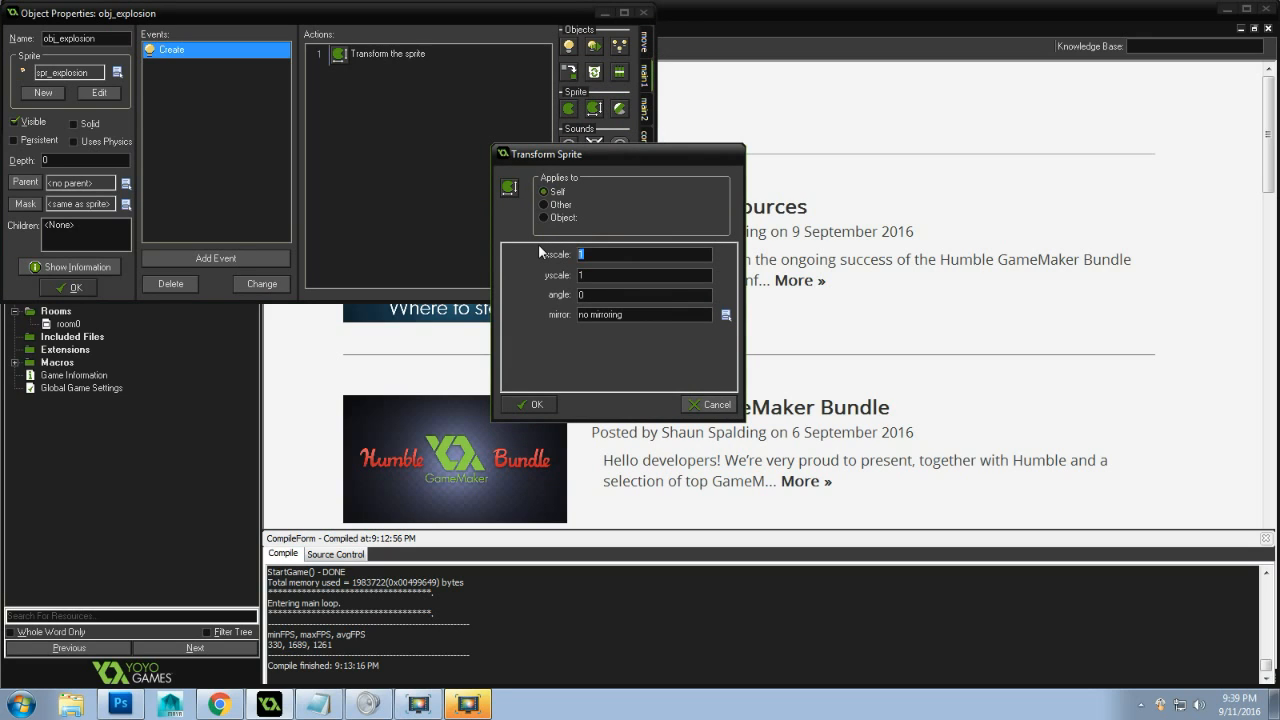
type("0.380.38")
left_click(543, 404)
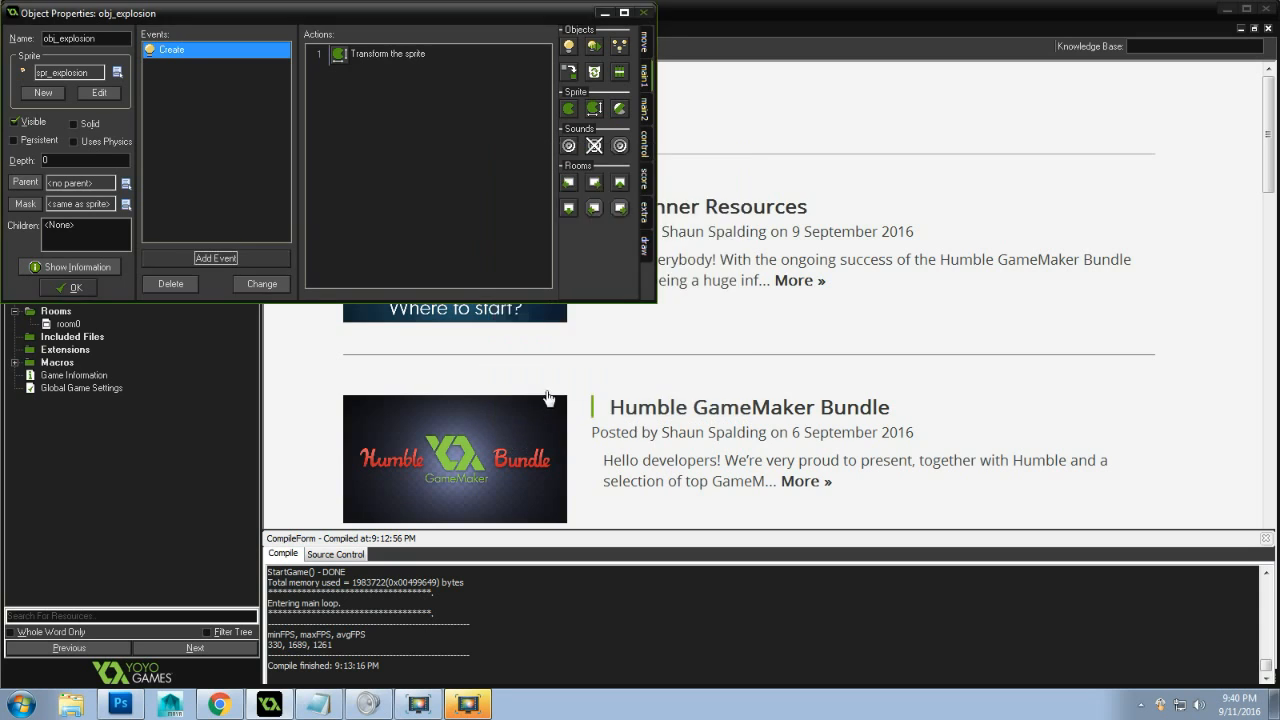
Add an Animation End event to obj_explosion with a Destroy Instance action applied to Self, and save the object
left_click(206, 261)
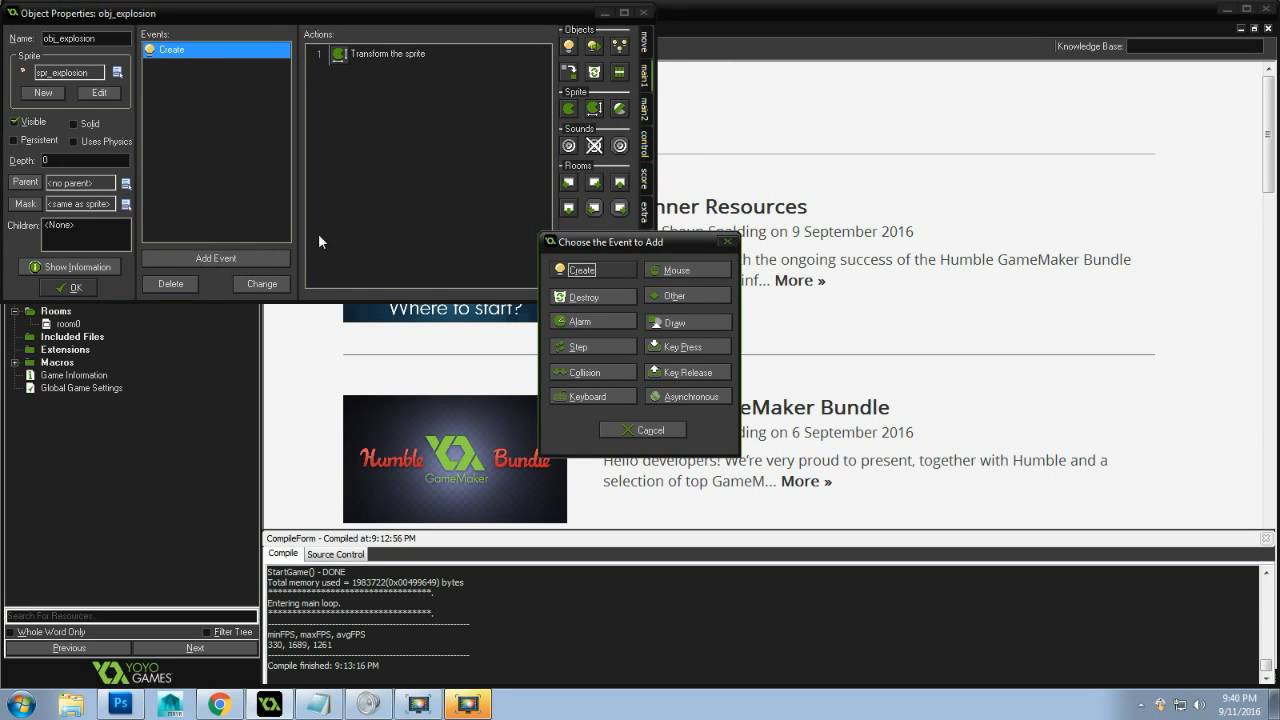
left_click_drag(598, 240, 546, 132)
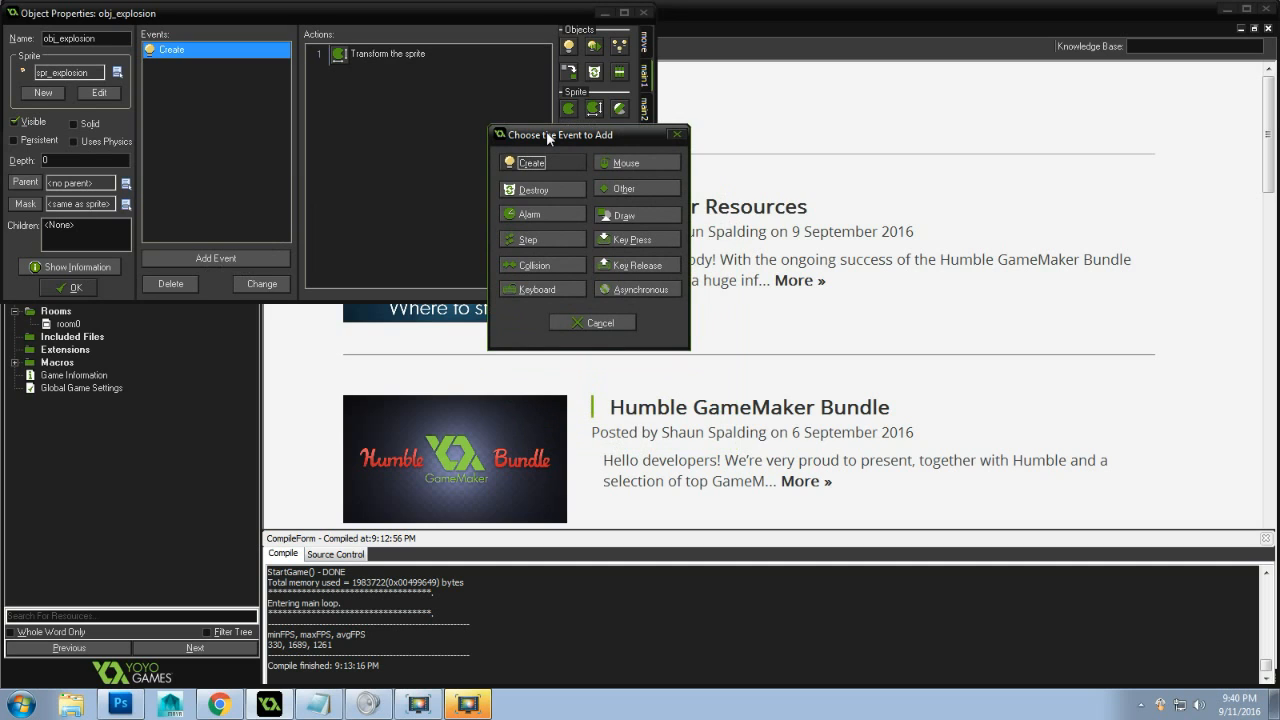
left_click(638, 189)
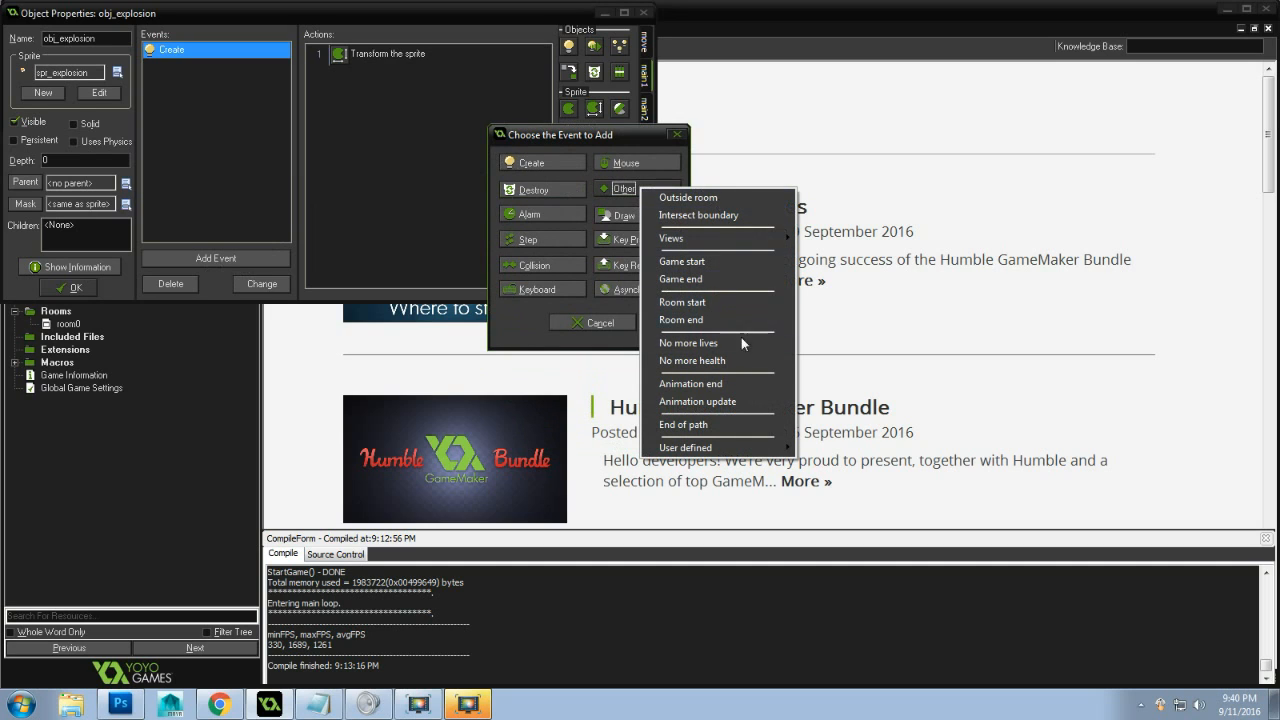
left_click(686, 388)
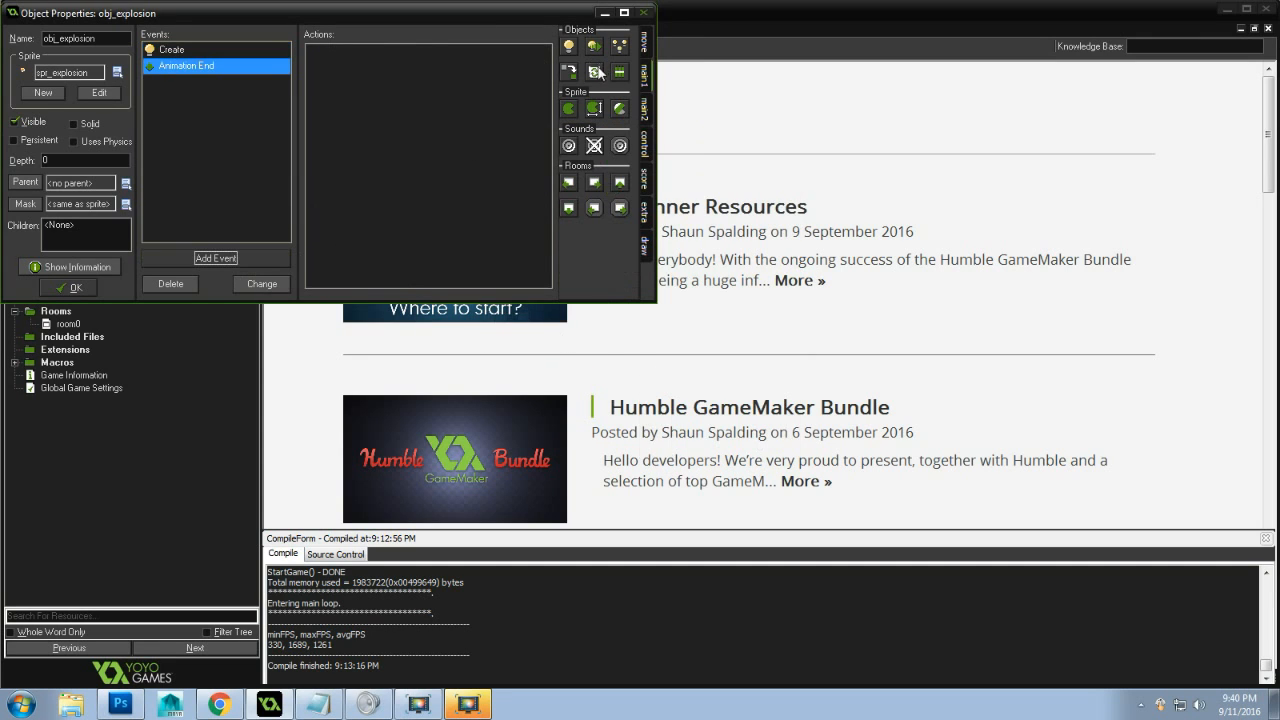
left_click_drag(595, 78, 452, 82)
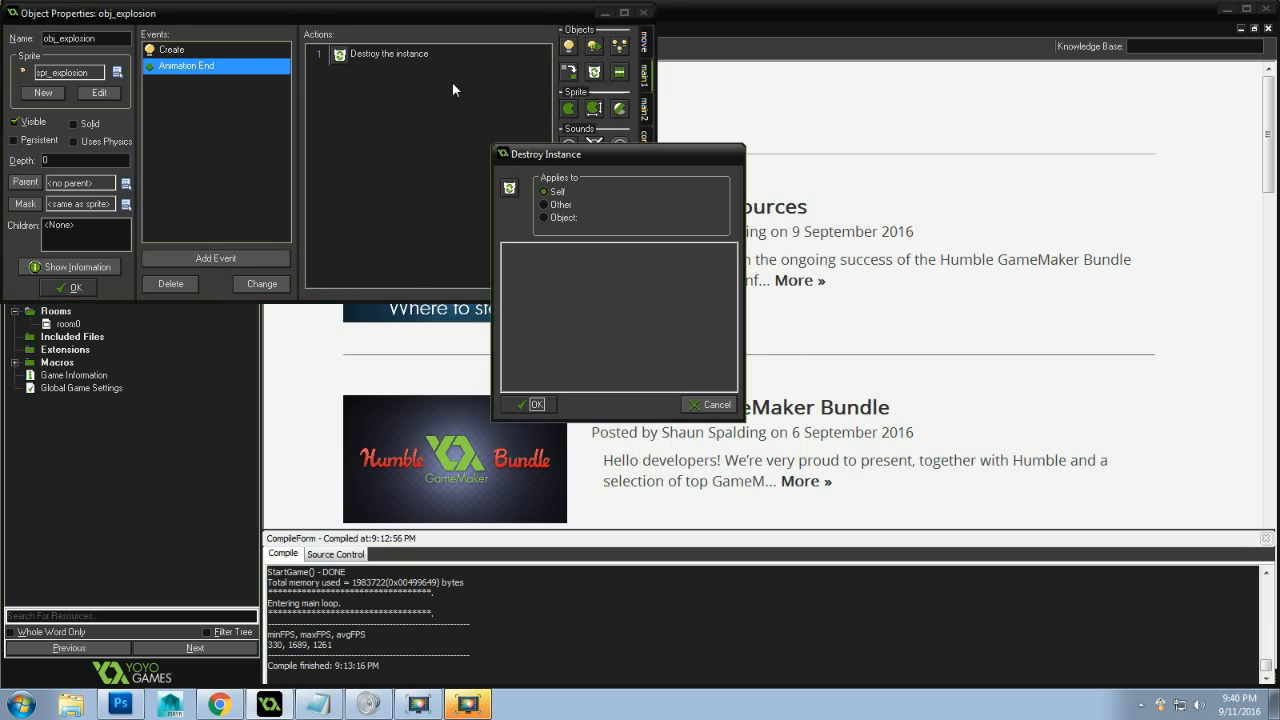
left_click(533, 407)
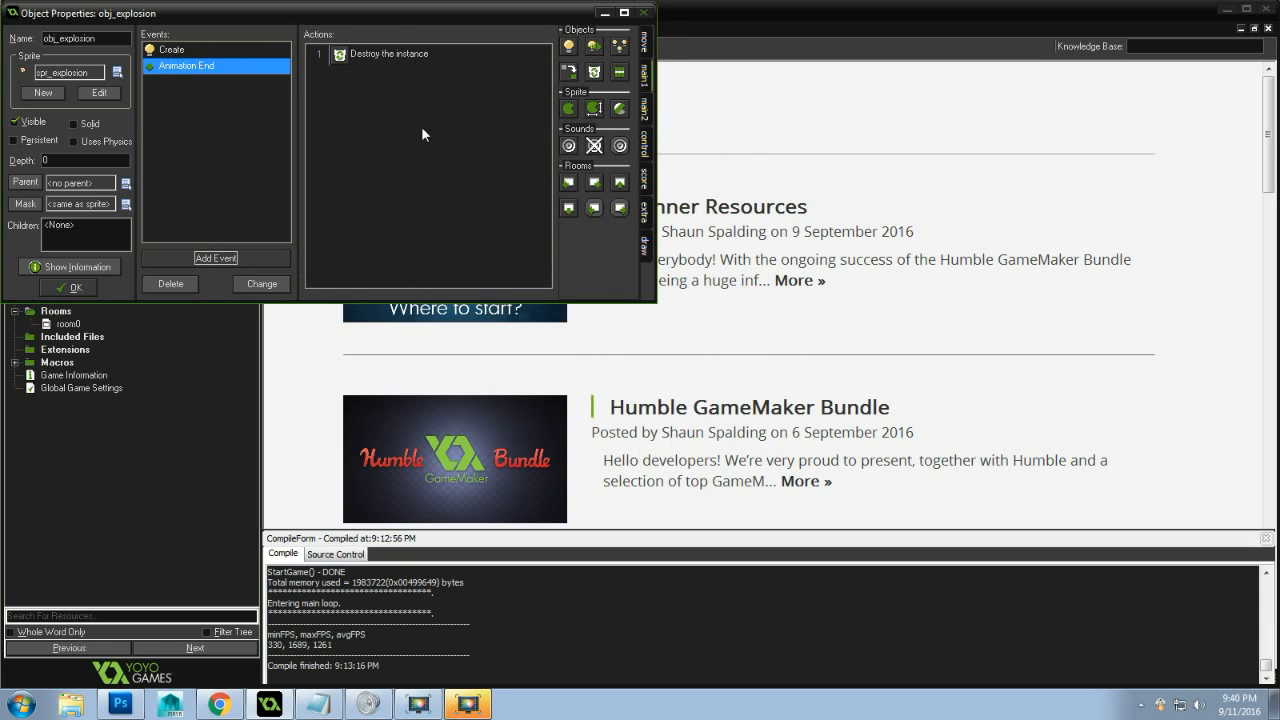
left_click(371, 56)
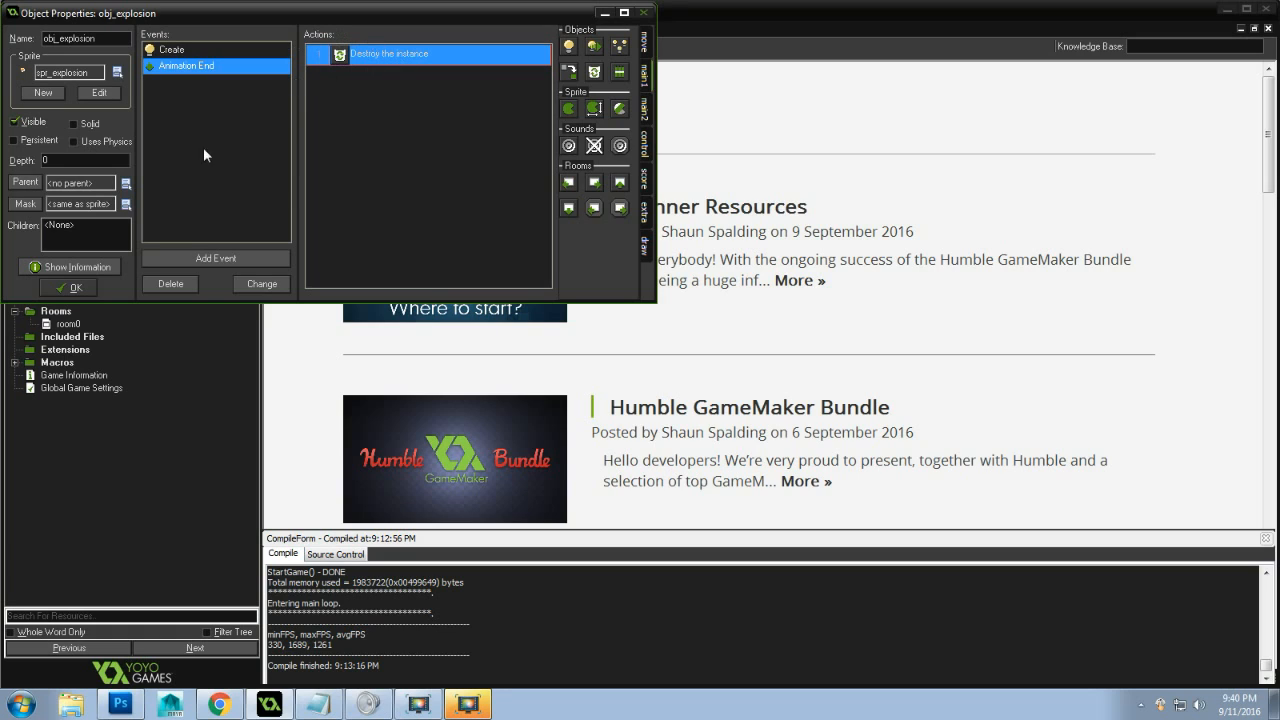
left_click(75, 288)
left_click(75, 288)
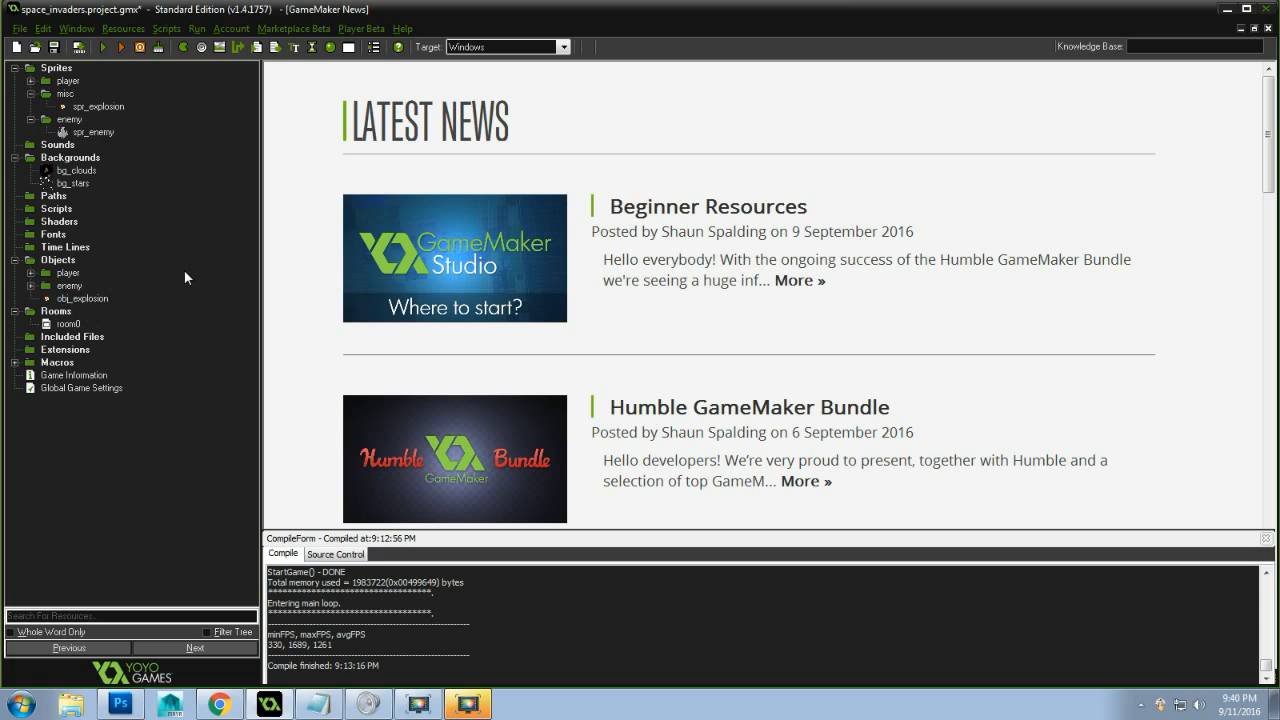
Open obj_enemy from the enemy object group, review its events and actions, and close it
left_click(30, 285)
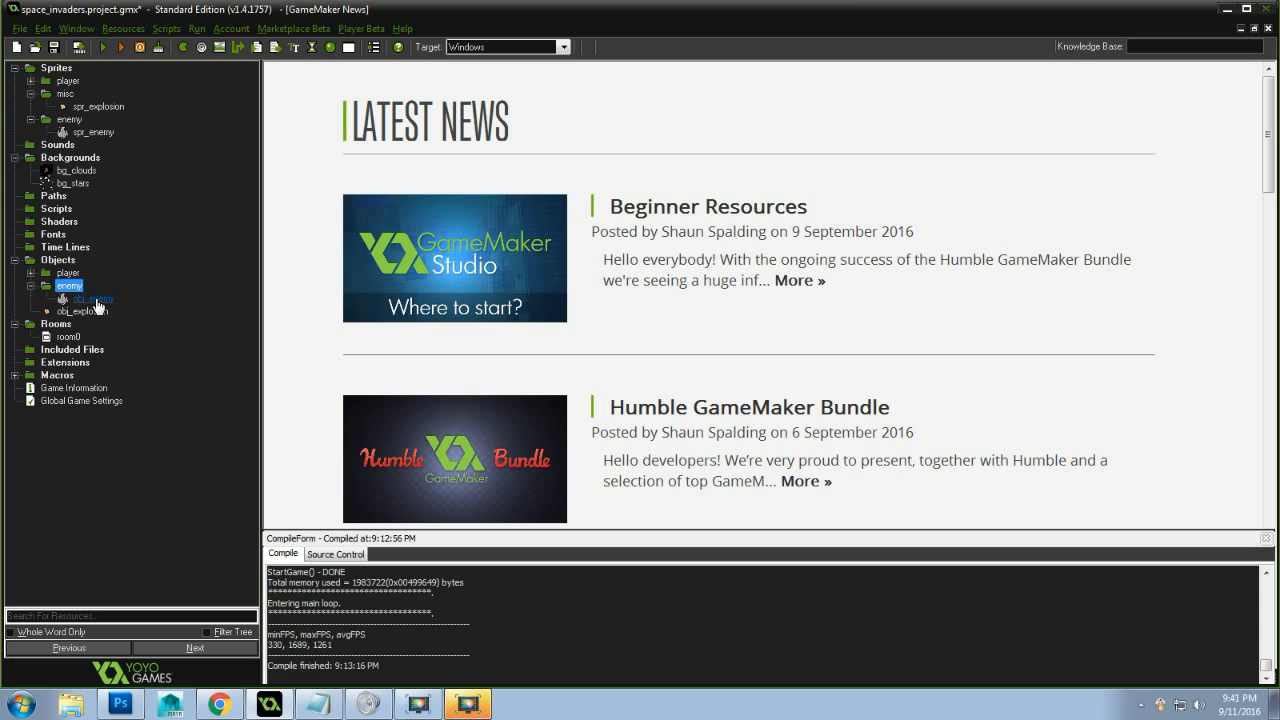
left_click(95, 299)
double_click(95, 300)
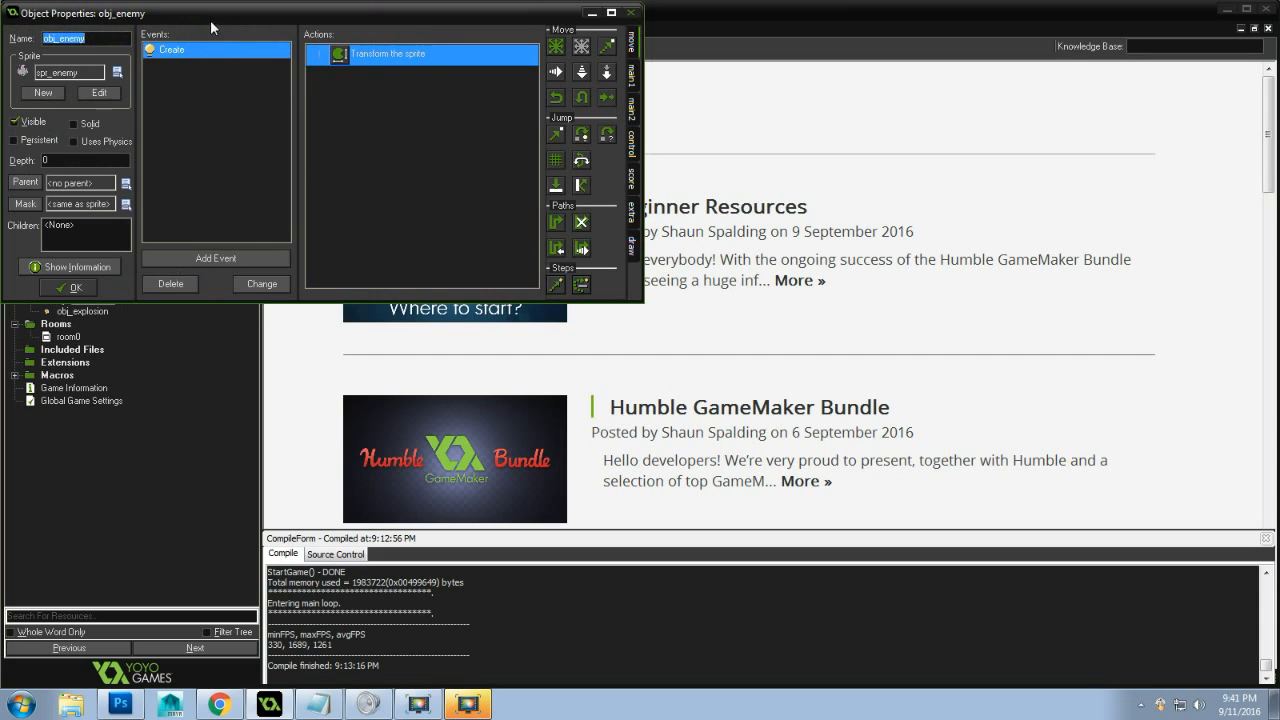
left_click_drag(210, 20, 364, 49)
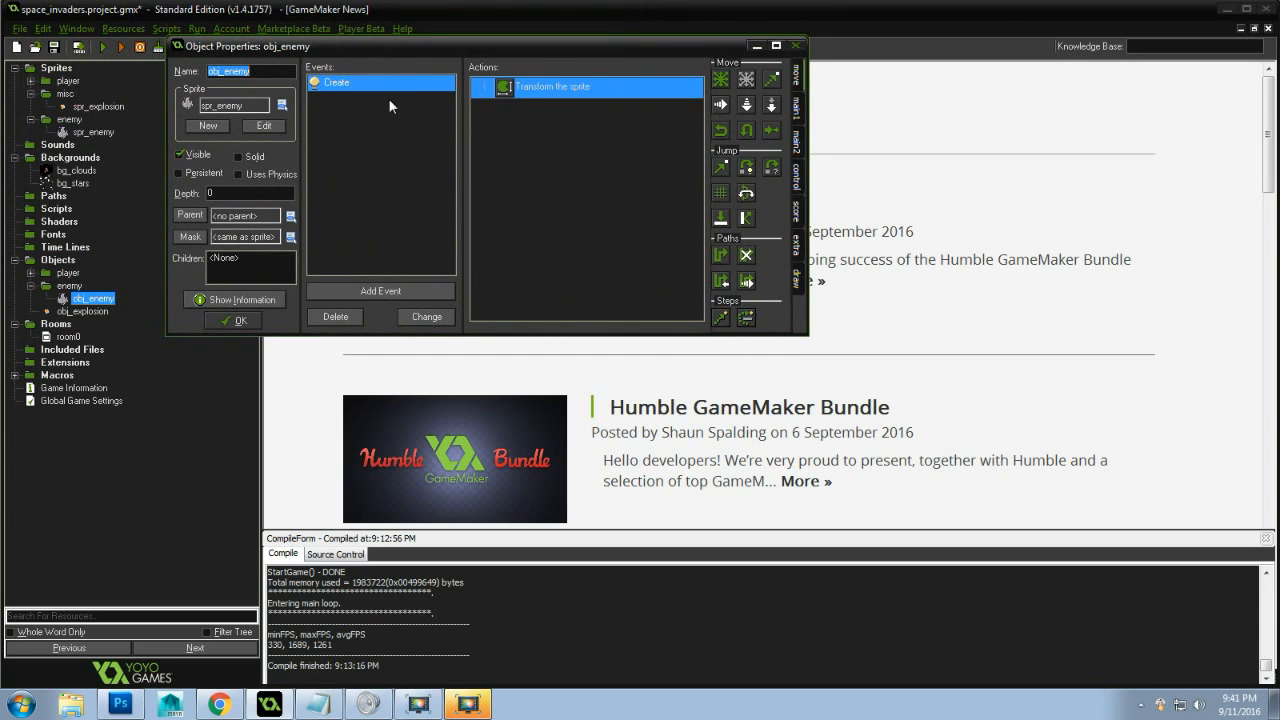
left_click(239, 320)
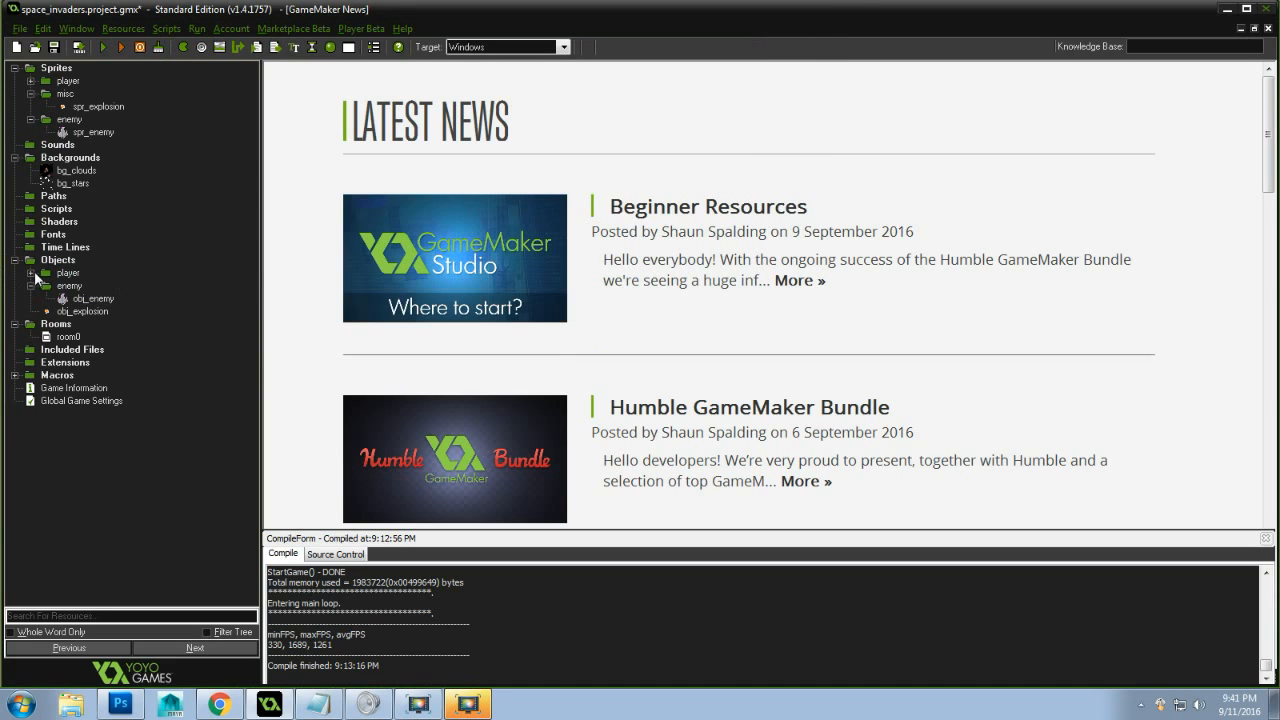
Open obj_bullet from the player object group and add a Collision event with obj_enemy
left_click(33, 272)
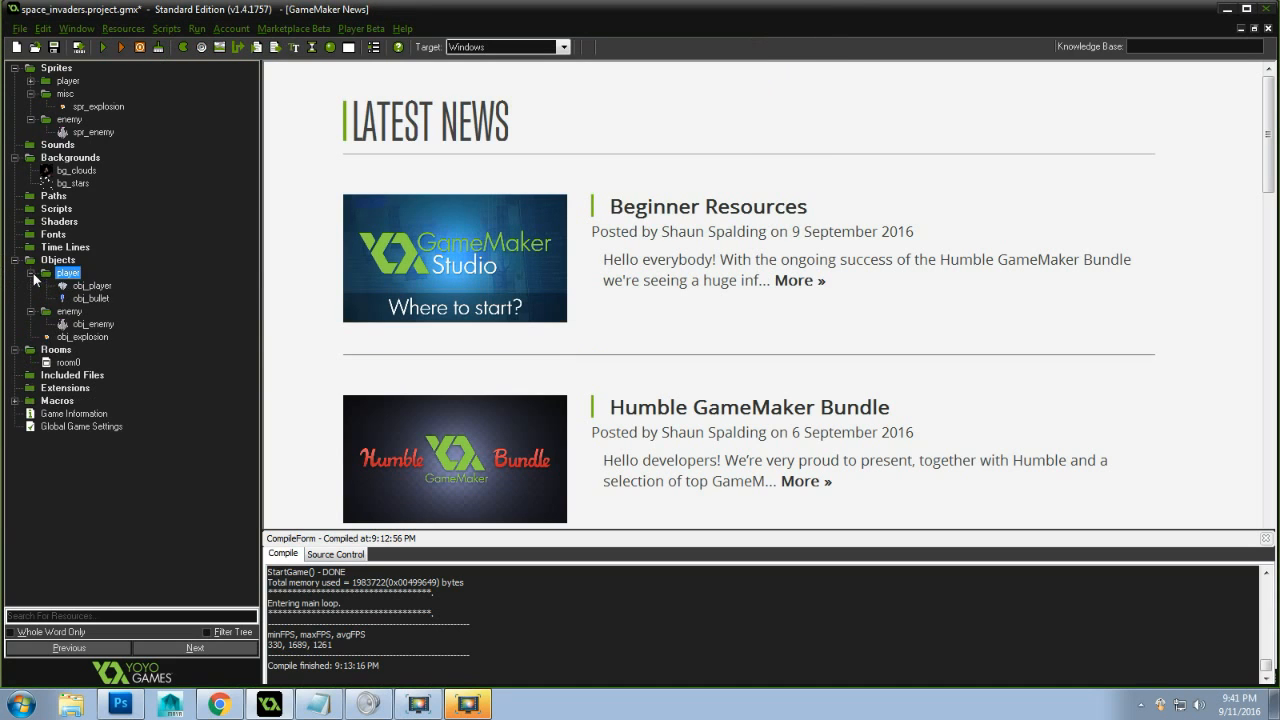
double_click(92, 299)
left_click_drag(189, 8, 472, 80)
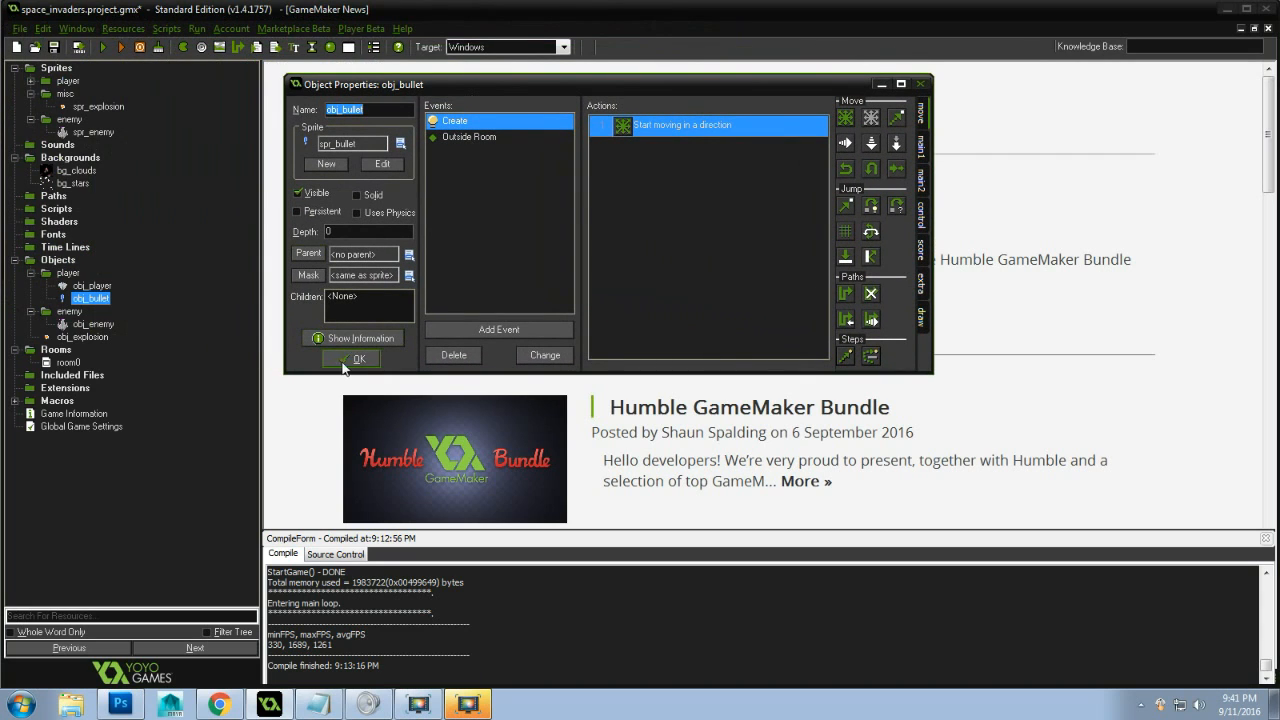
left_click(486, 330)
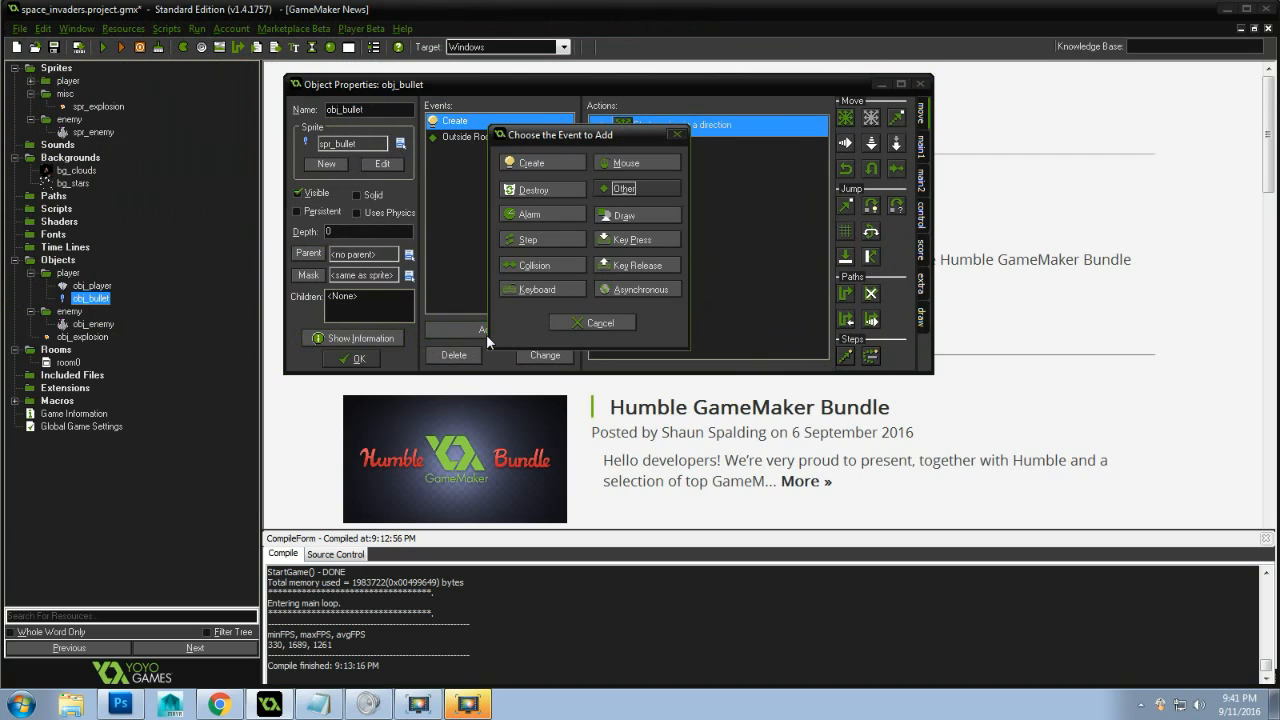
left_click(540, 264)
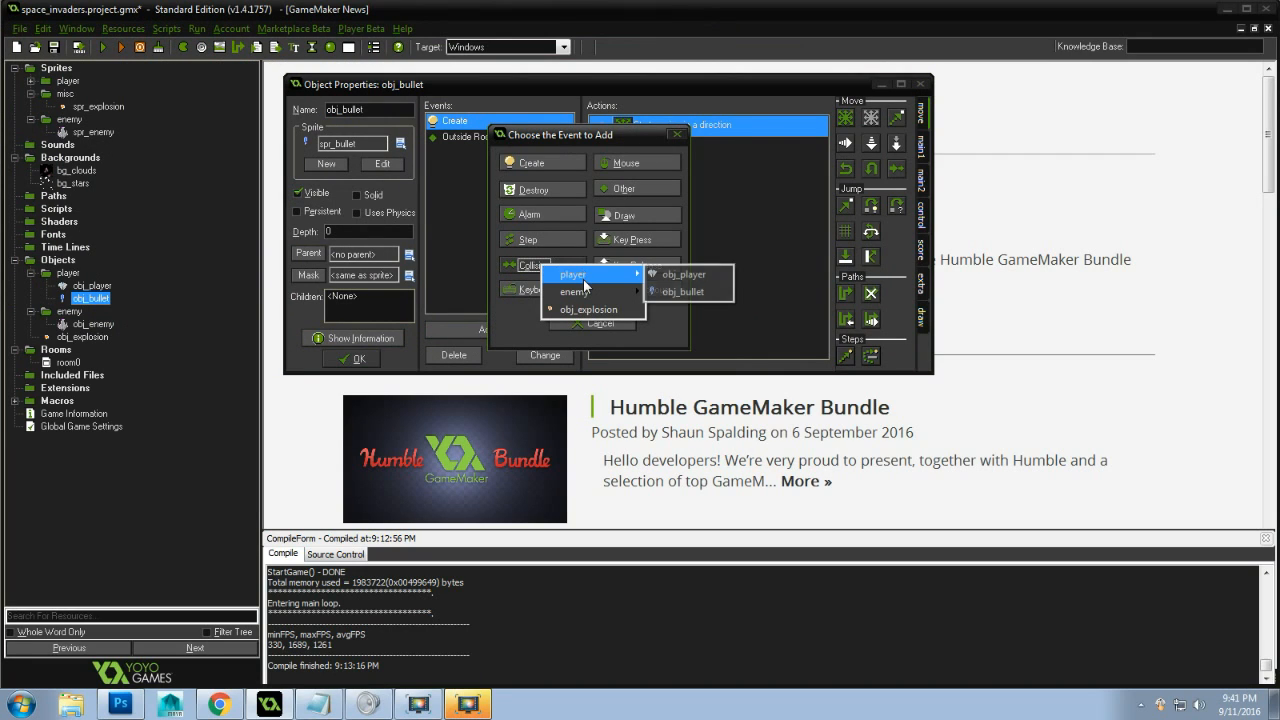
mouse_move(588, 292)
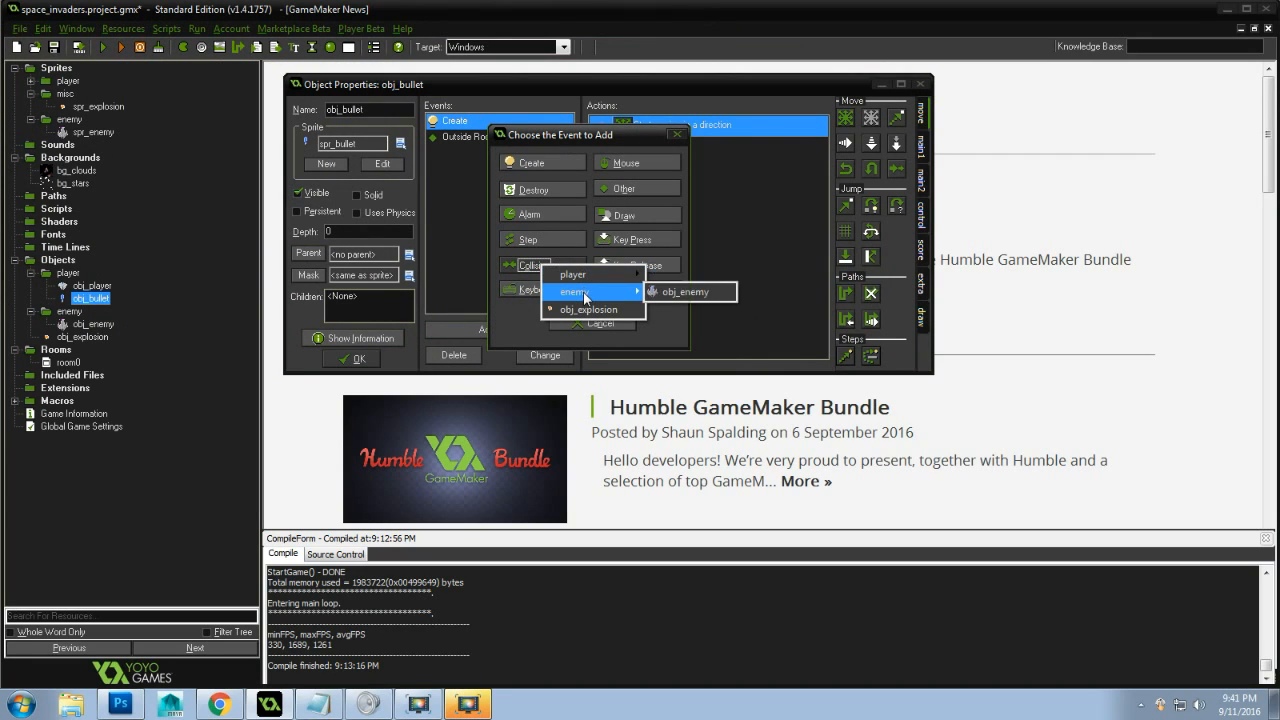
left_click(696, 294)
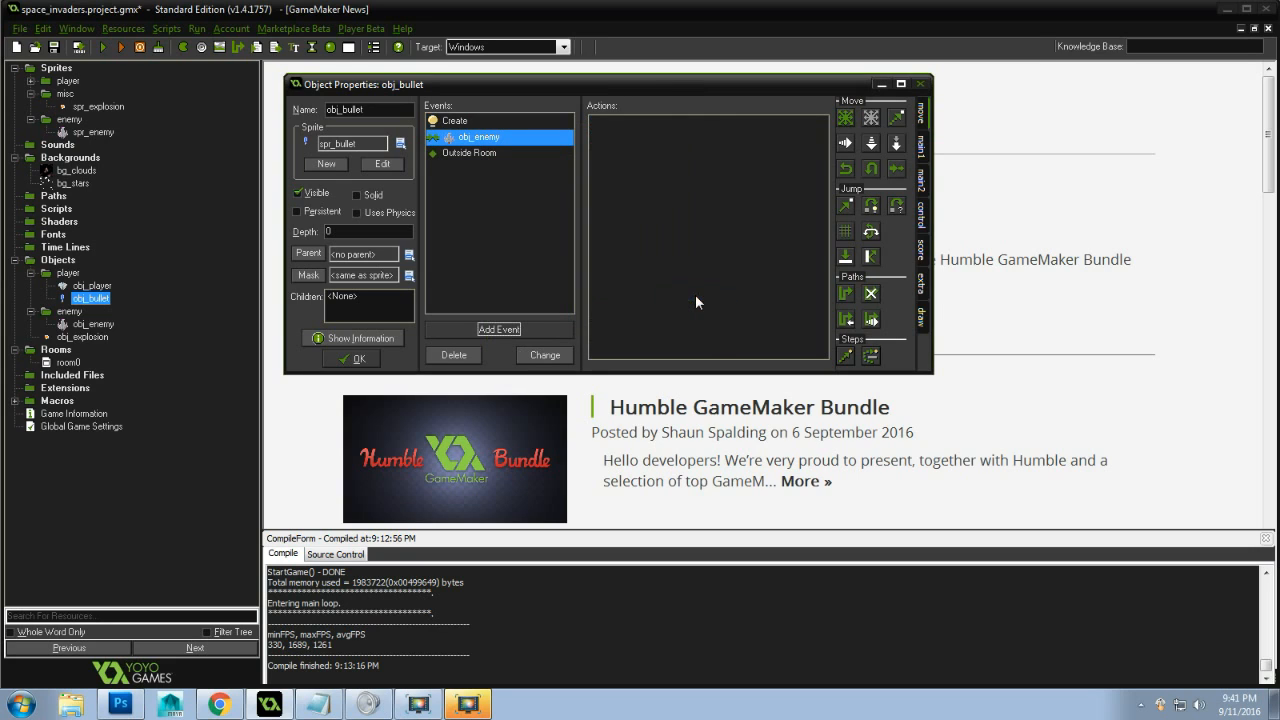
Add a Create Instance action to the obj_enemy collision event that creates obj_explosion at x 0, y 0 with Relative enabled
left_click(922, 148)
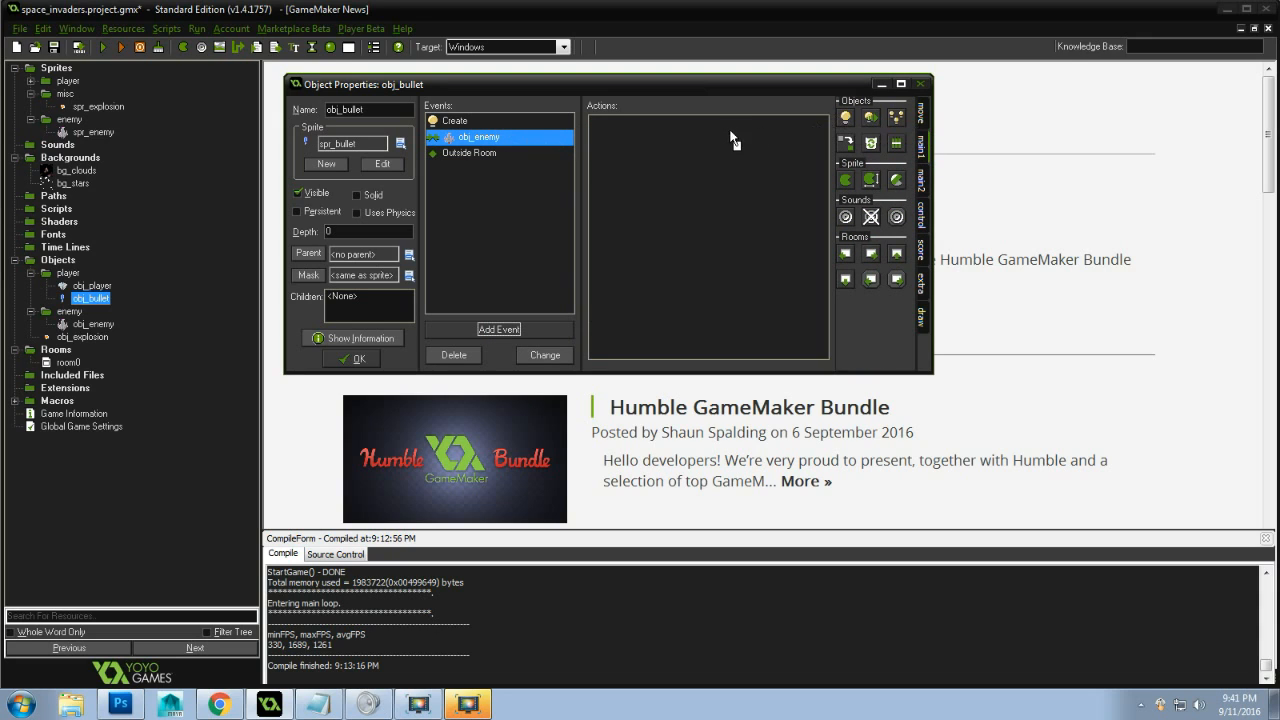
left_click_drag(732, 140, 728, 130)
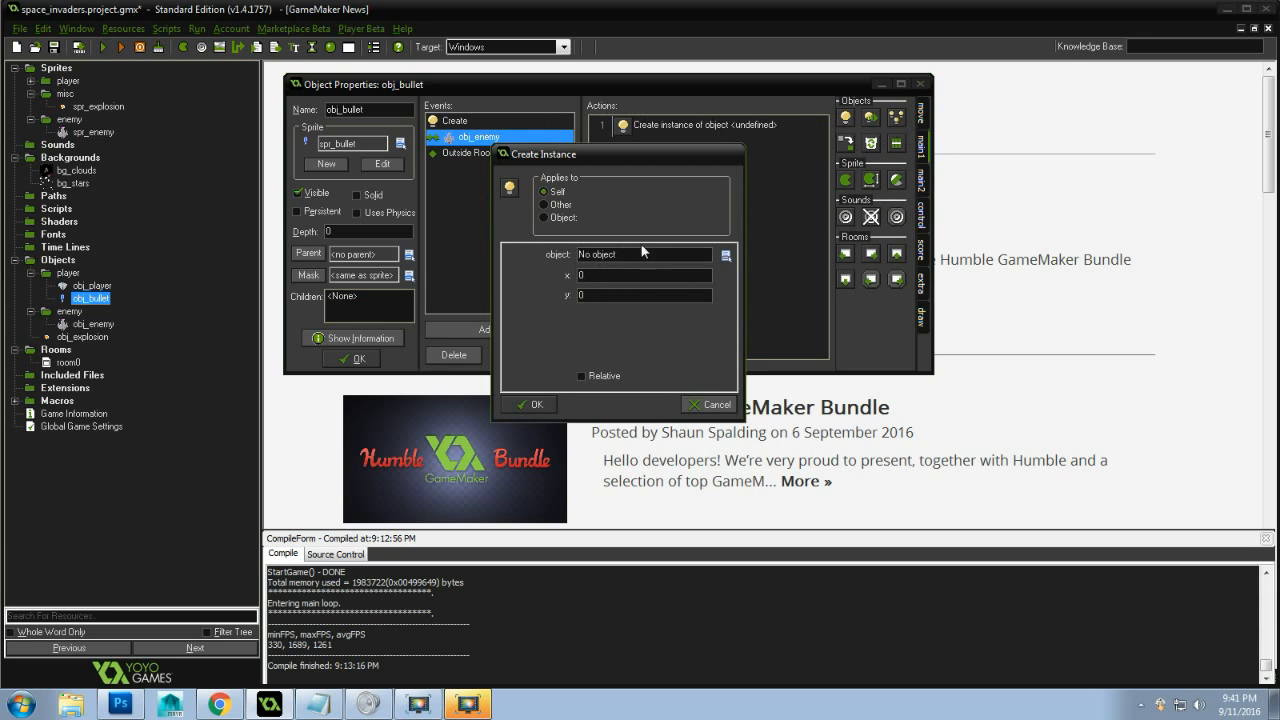
left_click(620, 279)
left_click(632, 256)
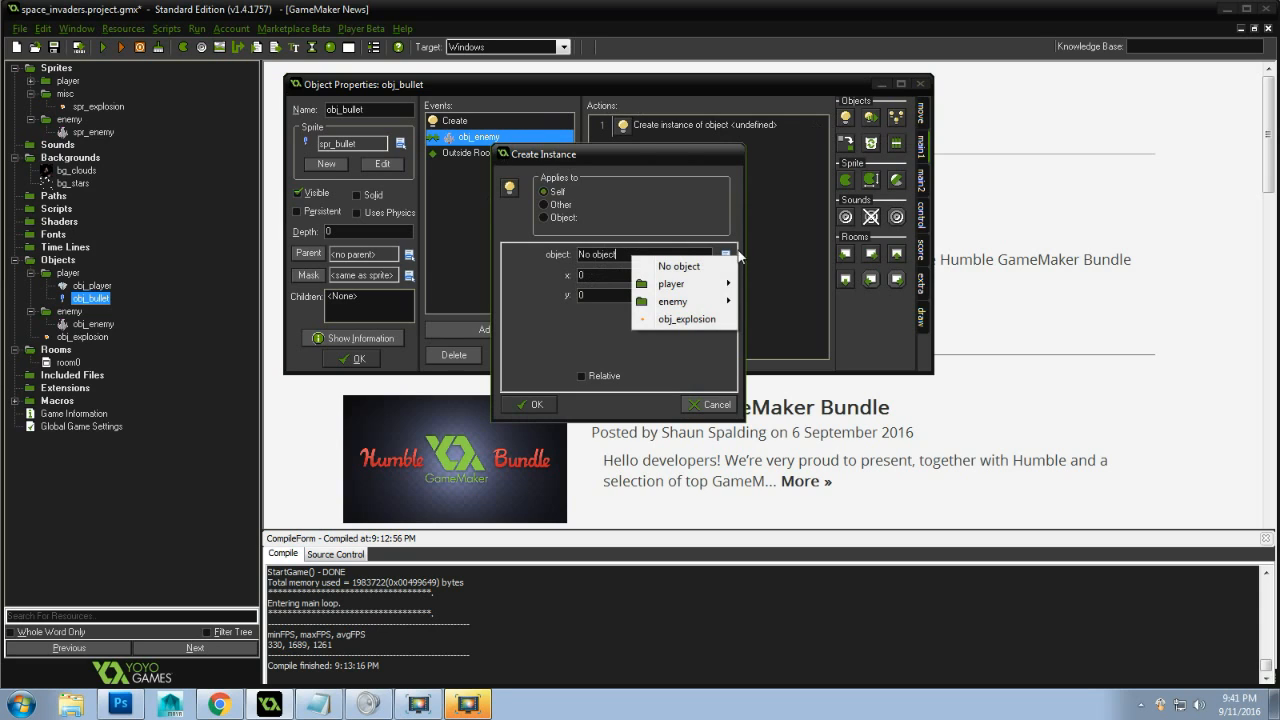
left_click(707, 320)
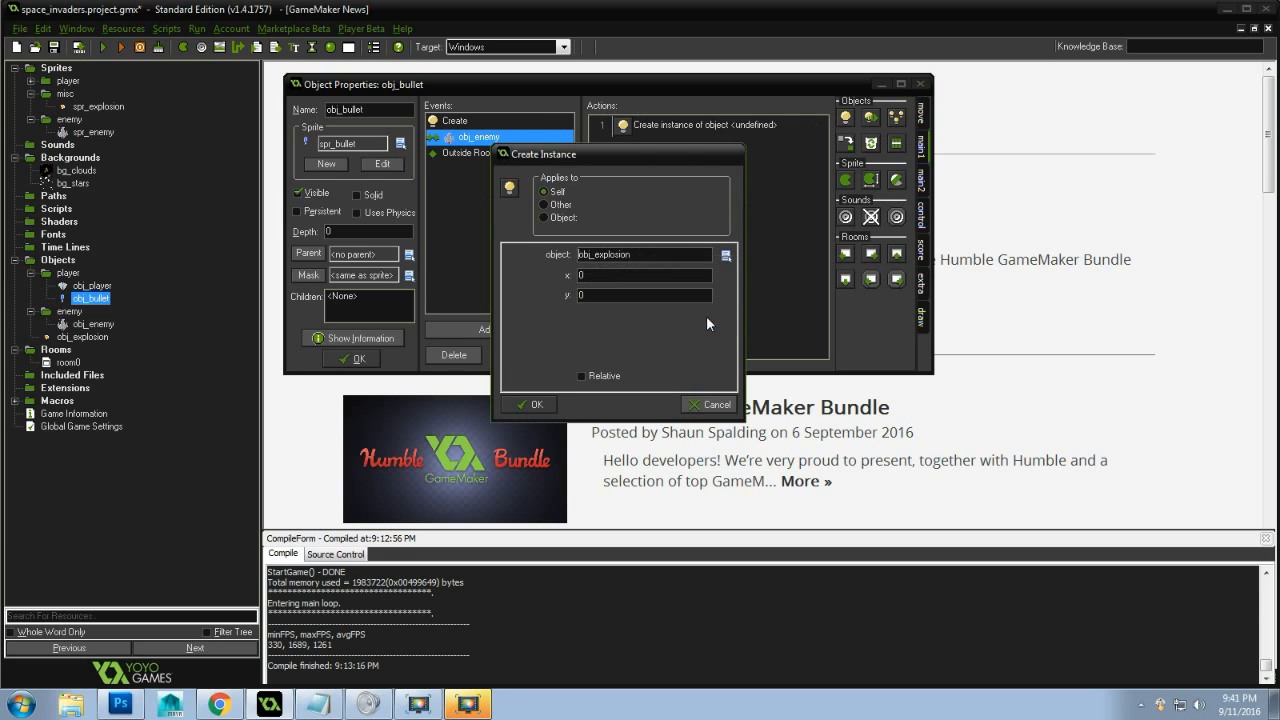
left_click(599, 378)
left_click(536, 402)
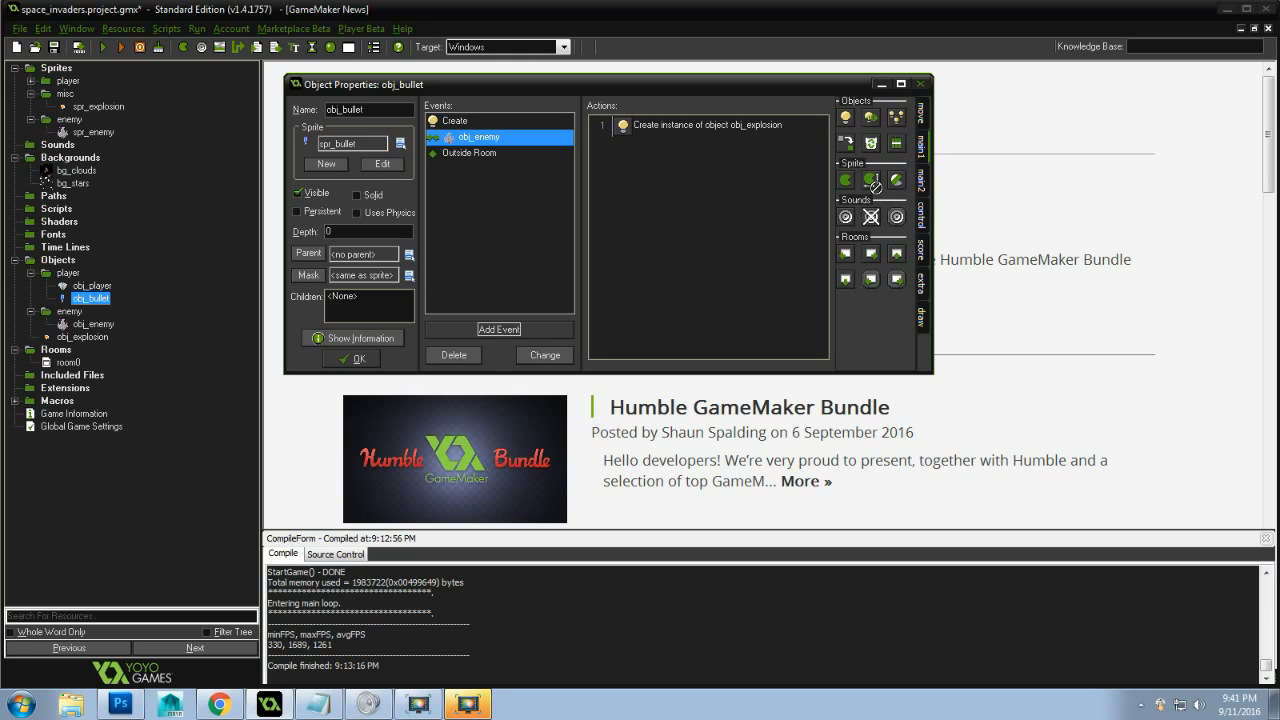
Add a Transform Sprite action applied to Other with xscale 0.15 and yscale 0.15 to the collision event, and save obj_bullet
left_click_drag(679, 163, 679, 160)
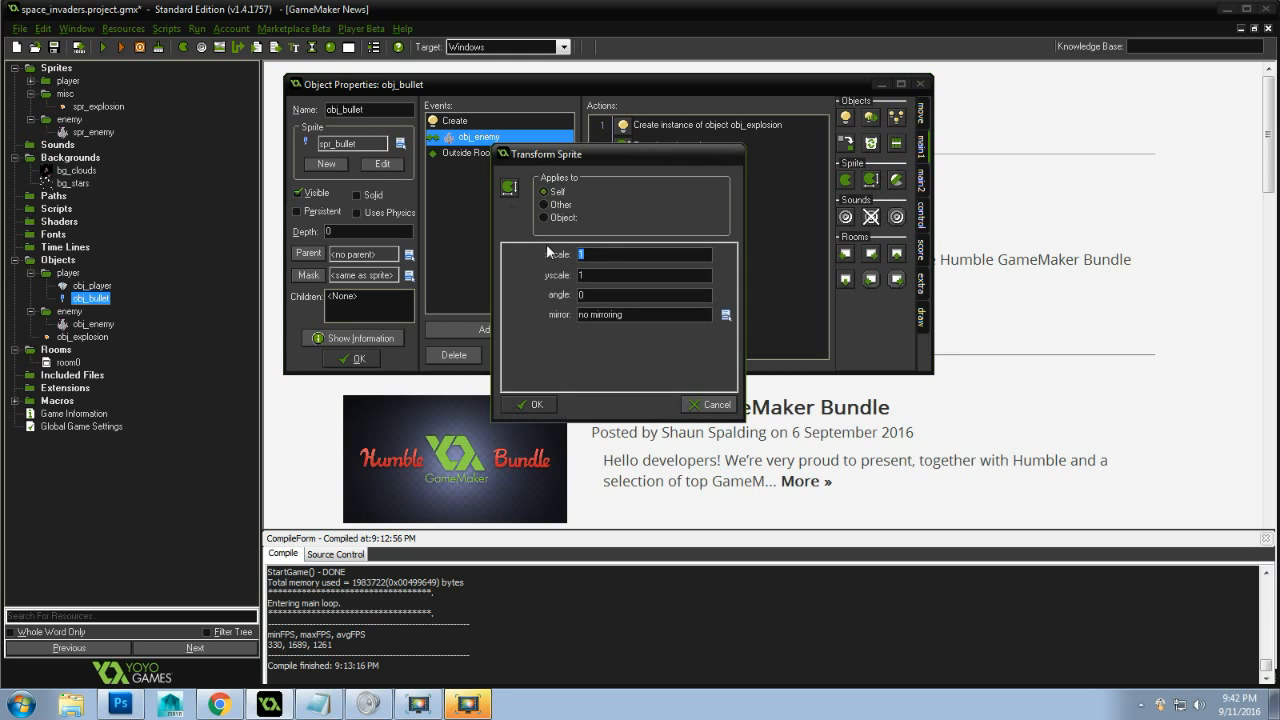
left_click(558, 204)
left_click_drag(664, 153, 701, 179)
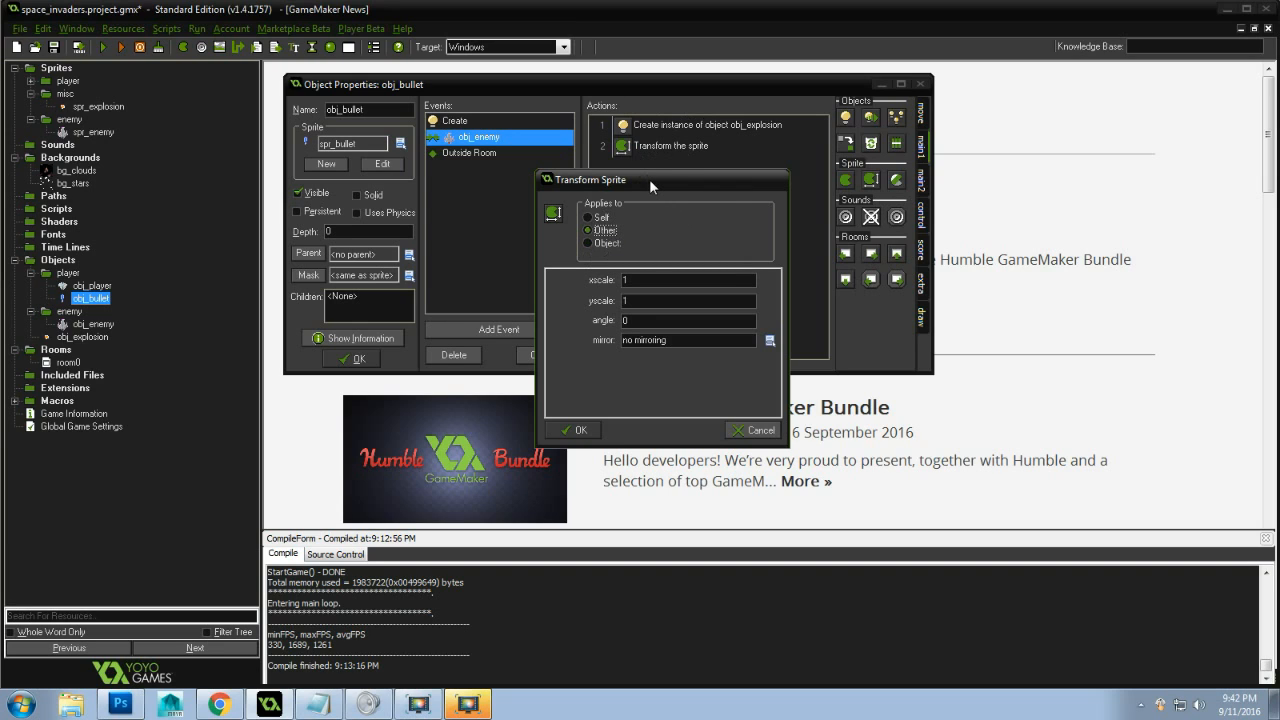
left_click_drag(652, 180, 684, 189)
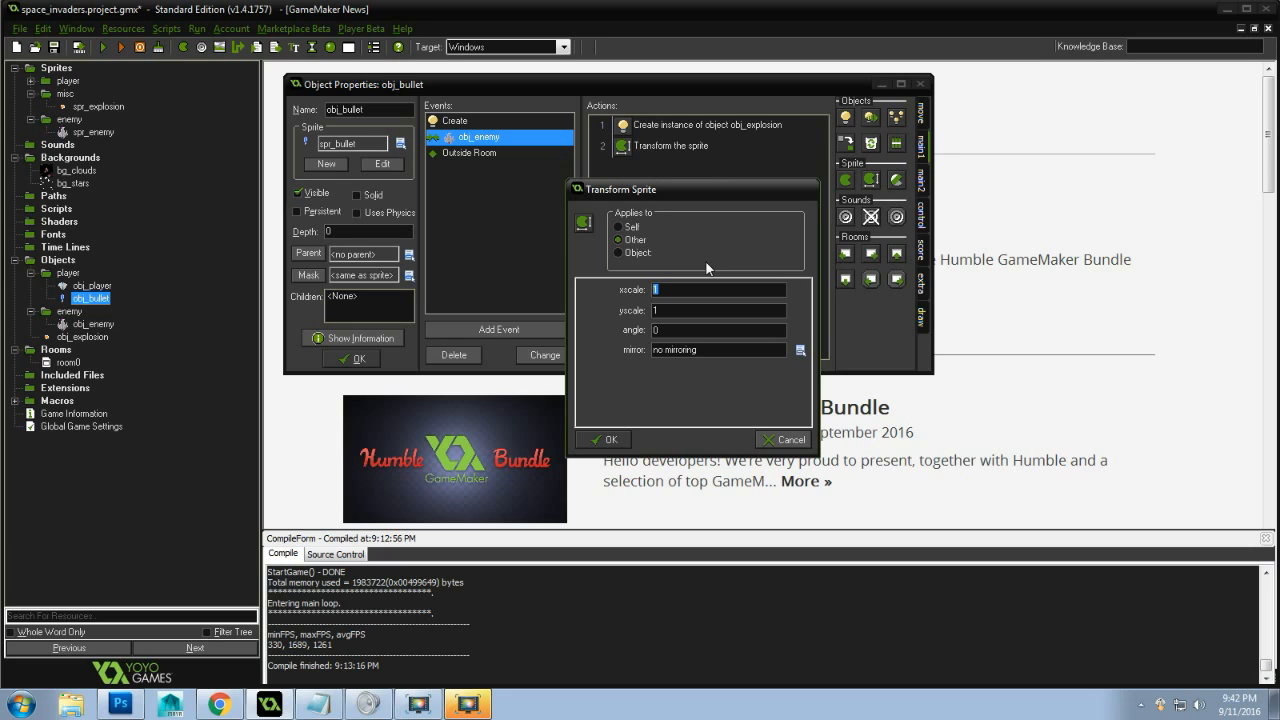
type("0.15")
double_click(666, 310)
type("0.15")
left_click(611, 440)
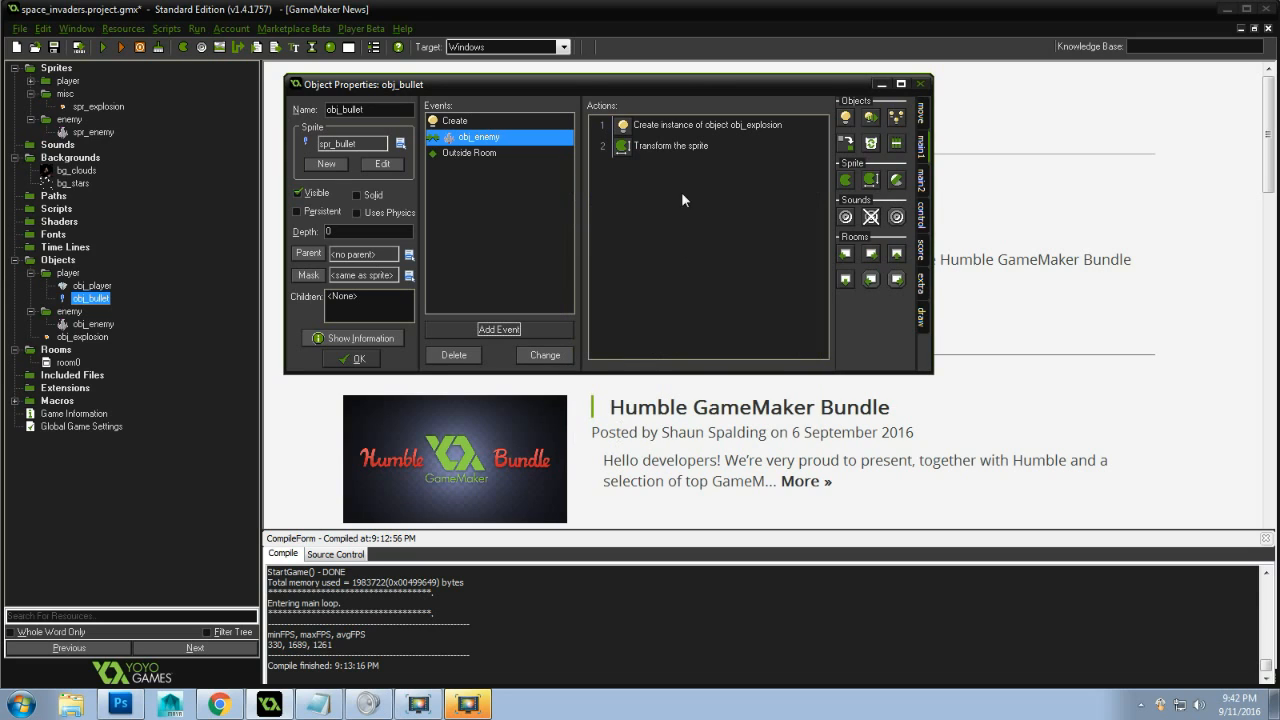
mouse_move(665, 148)
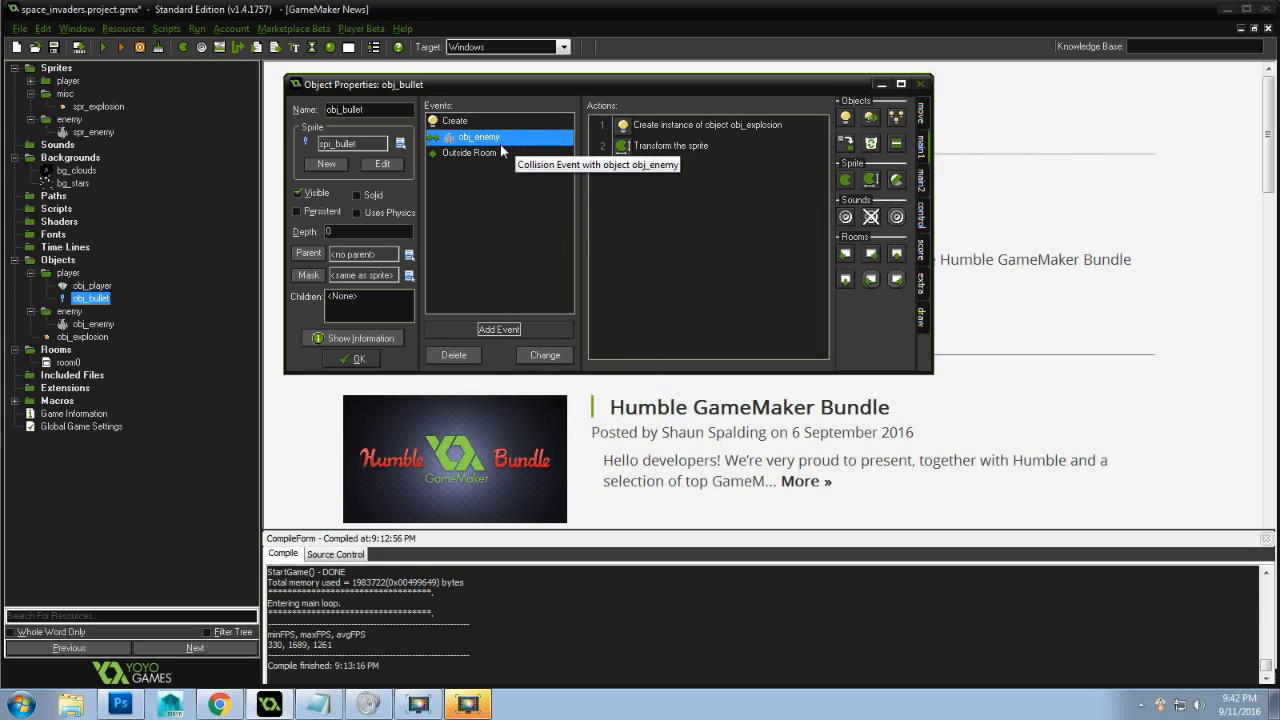
left_click(359, 361)
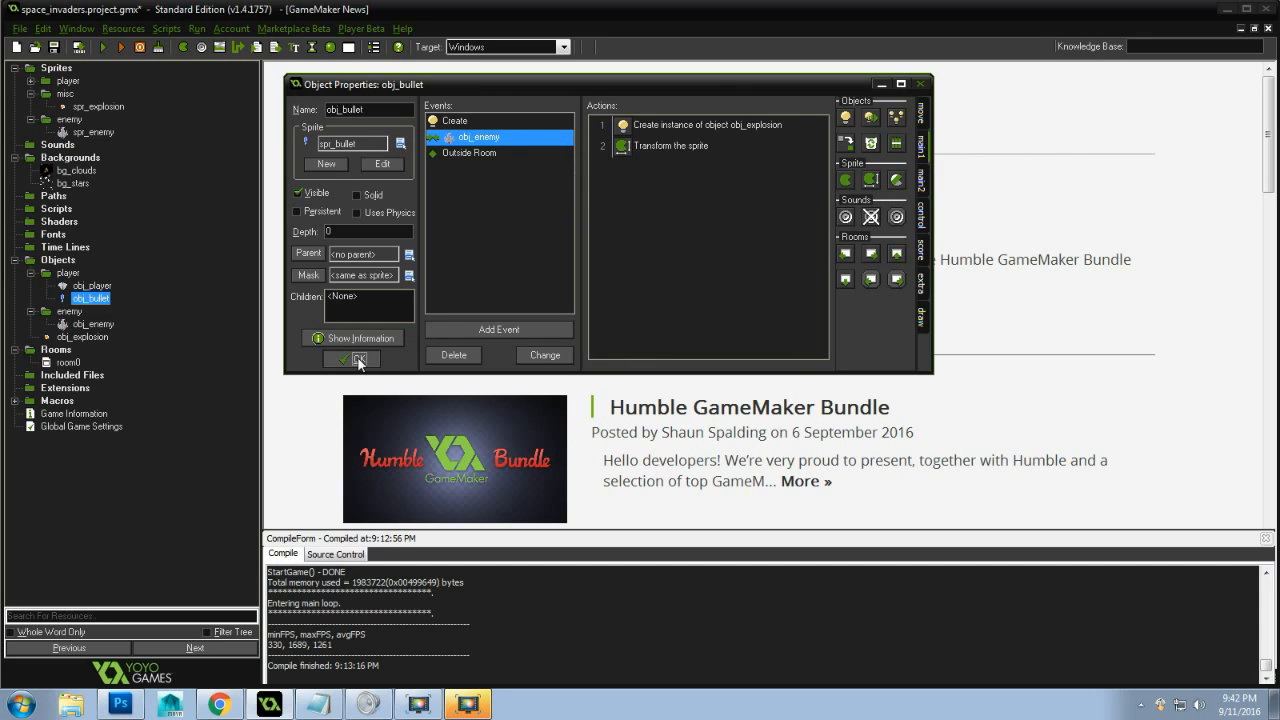
left_click(671, 145)
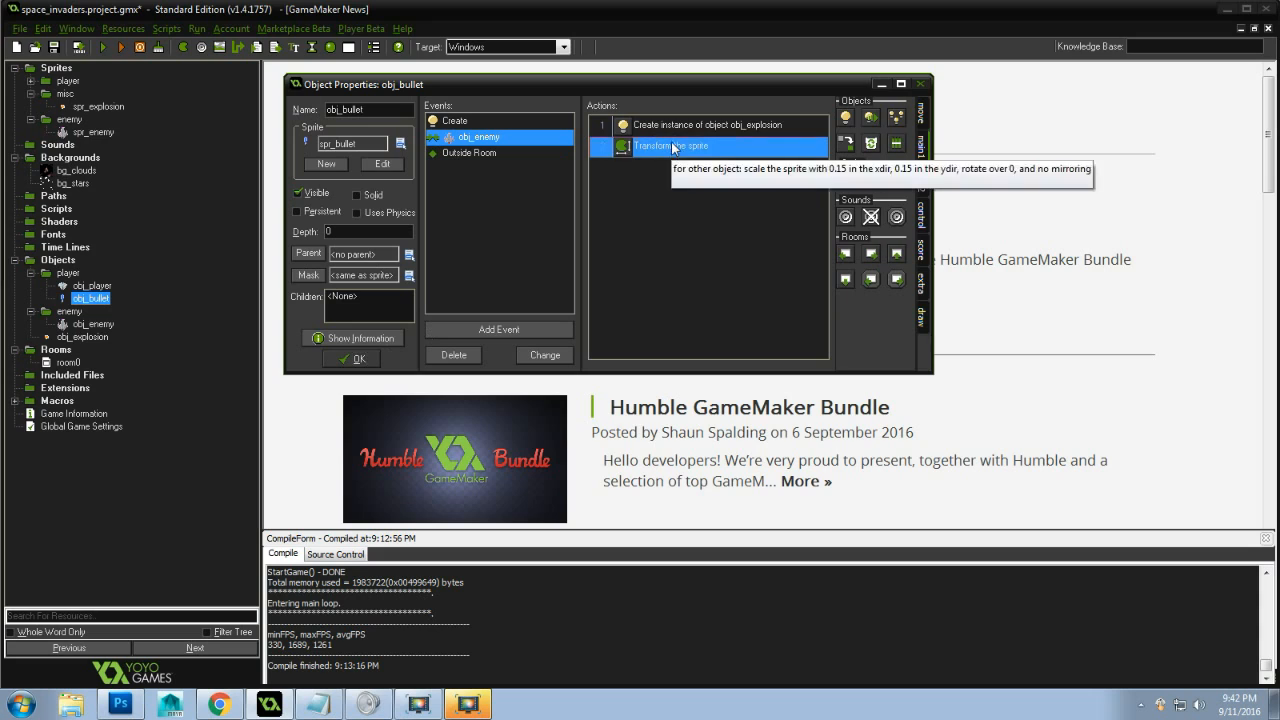
left_click(359, 360)
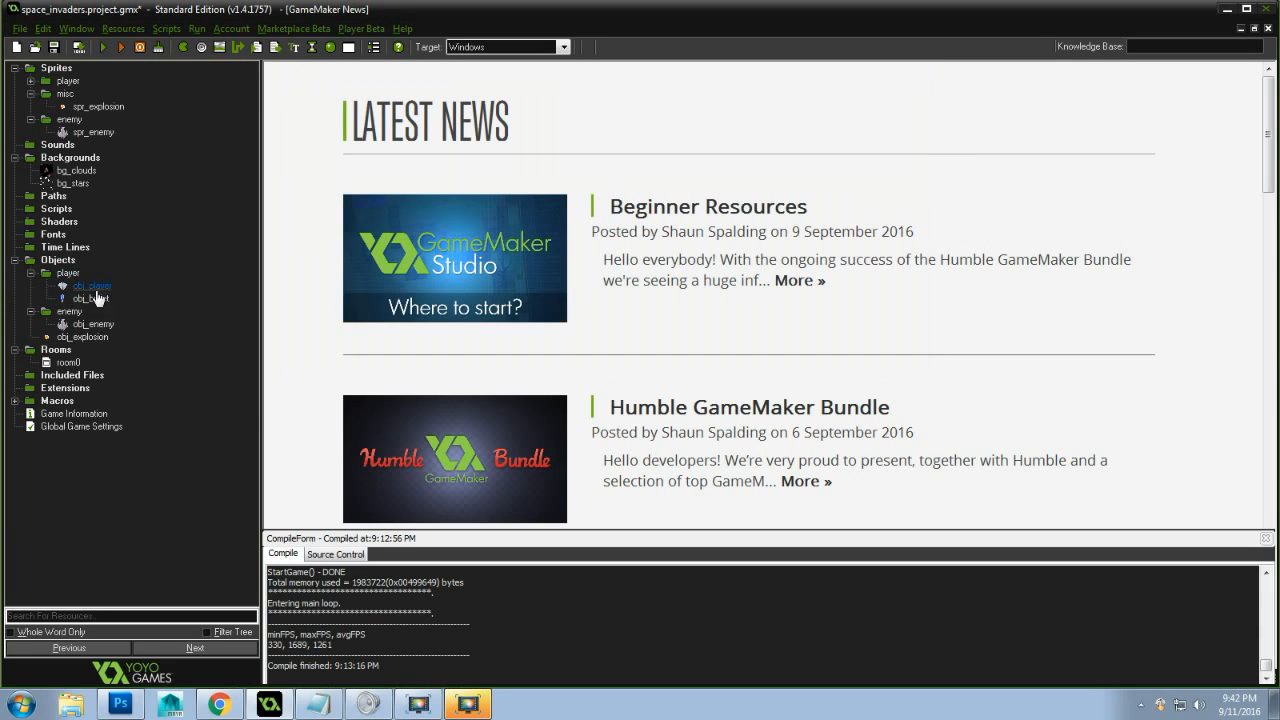
Check the Create event and transform action in obj_enemy's properties, and close the object
left_click(96, 325)
double_click(96, 325)
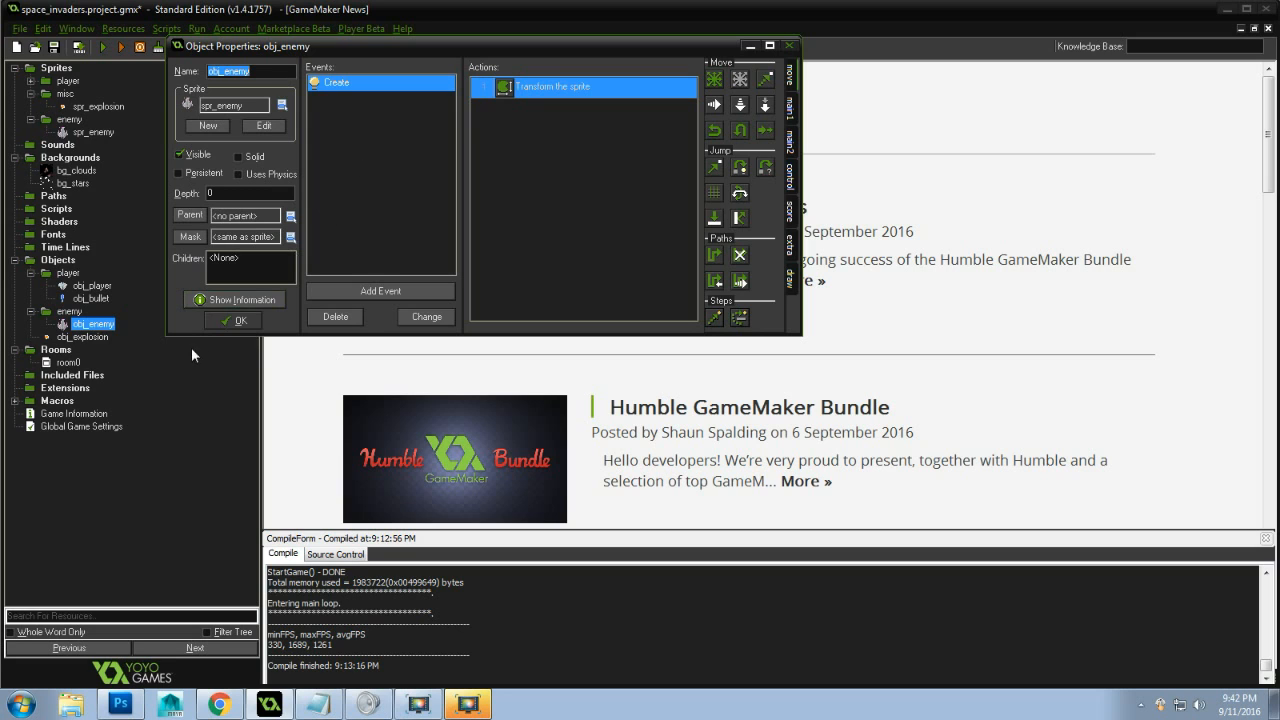
left_click(235, 318)
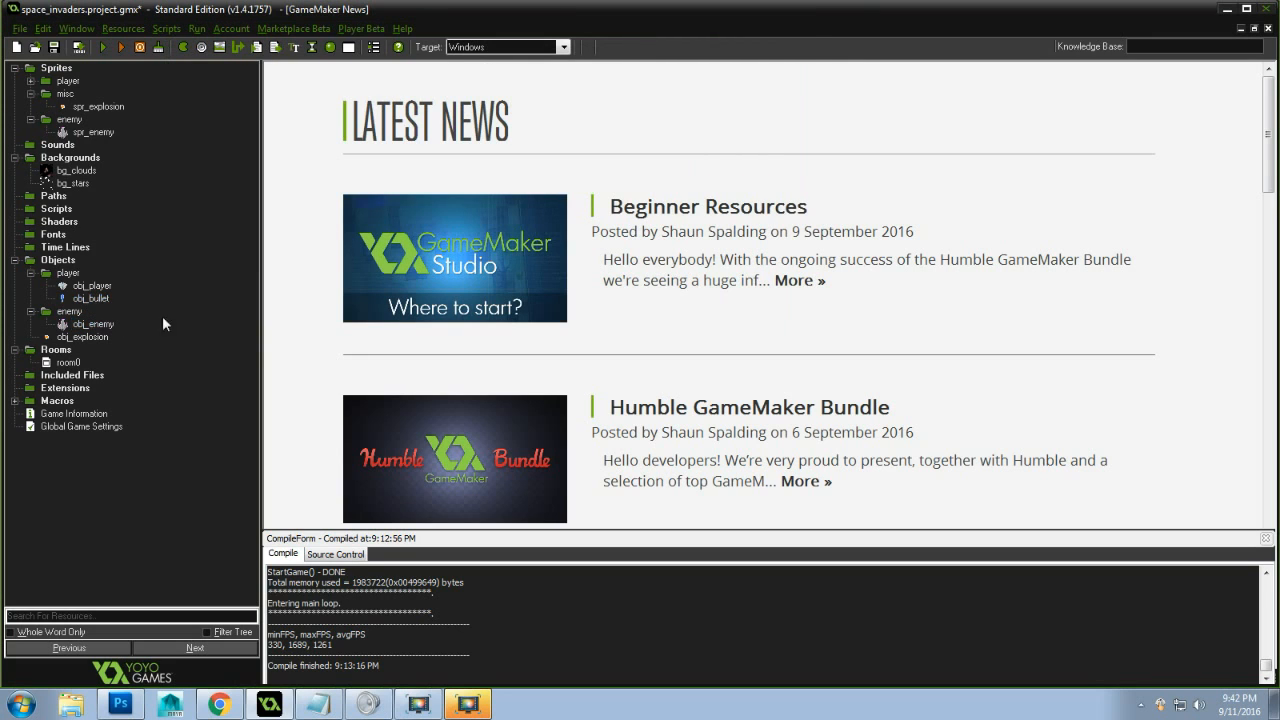
Add a Destroy Instance action applied to Self to obj_bullet's obj_enemy collision event, and save the object
double_click(90, 298)
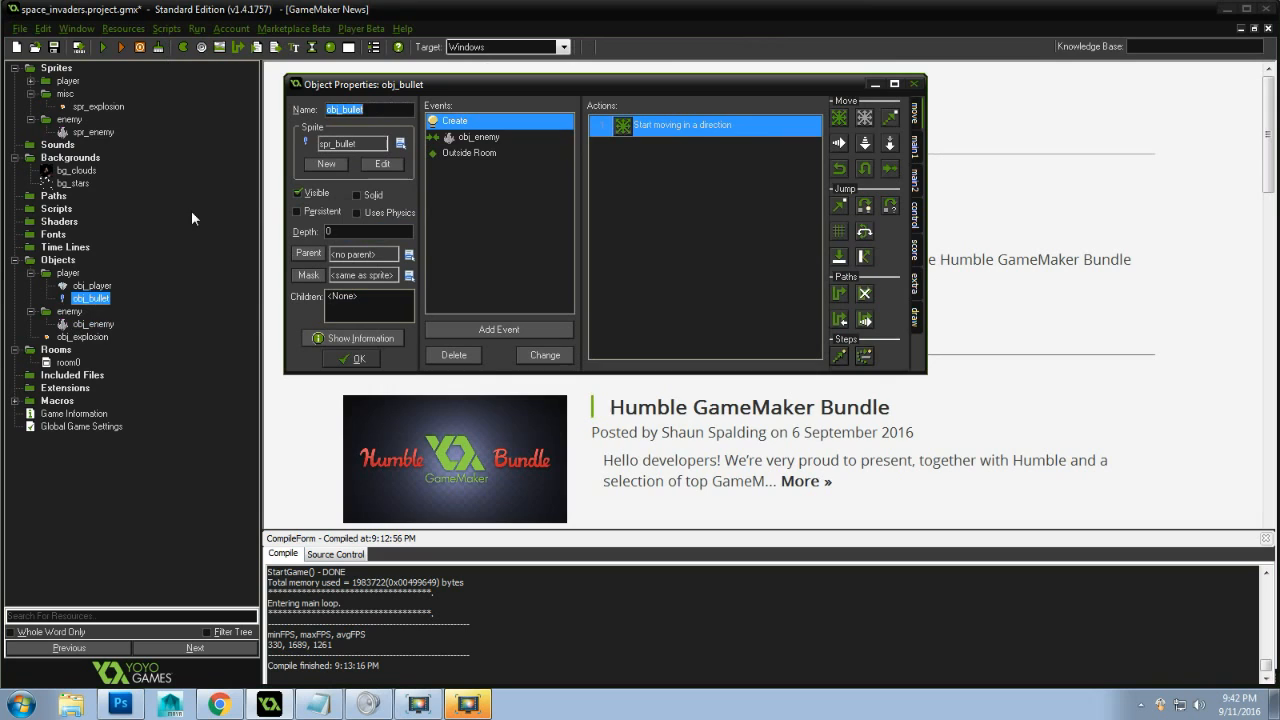
left_click(490, 140)
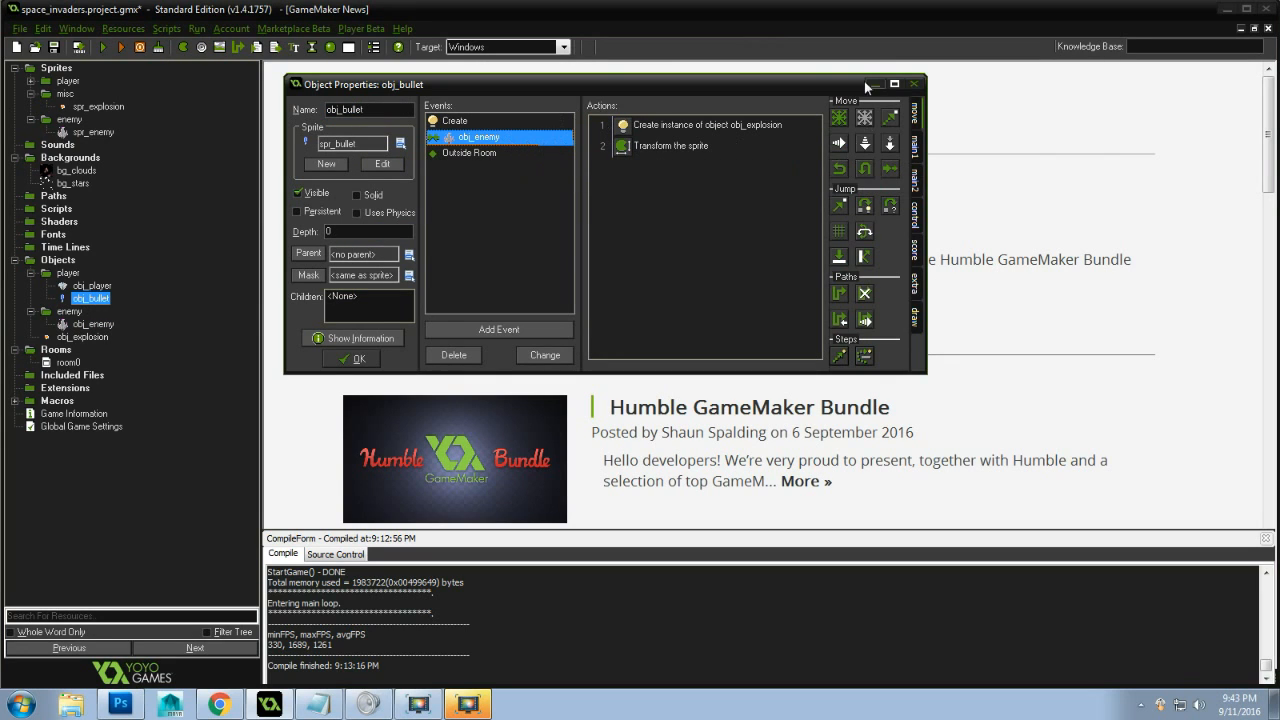
left_click(914, 215)
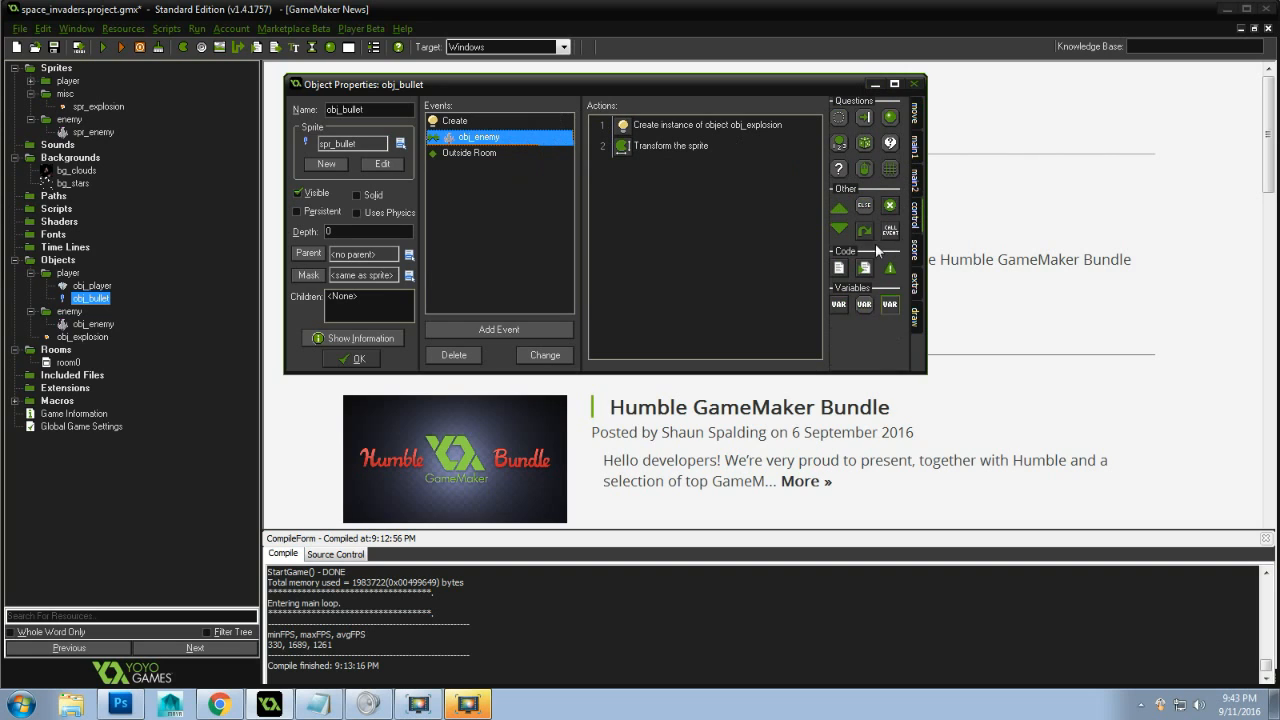
left_click(917, 149)
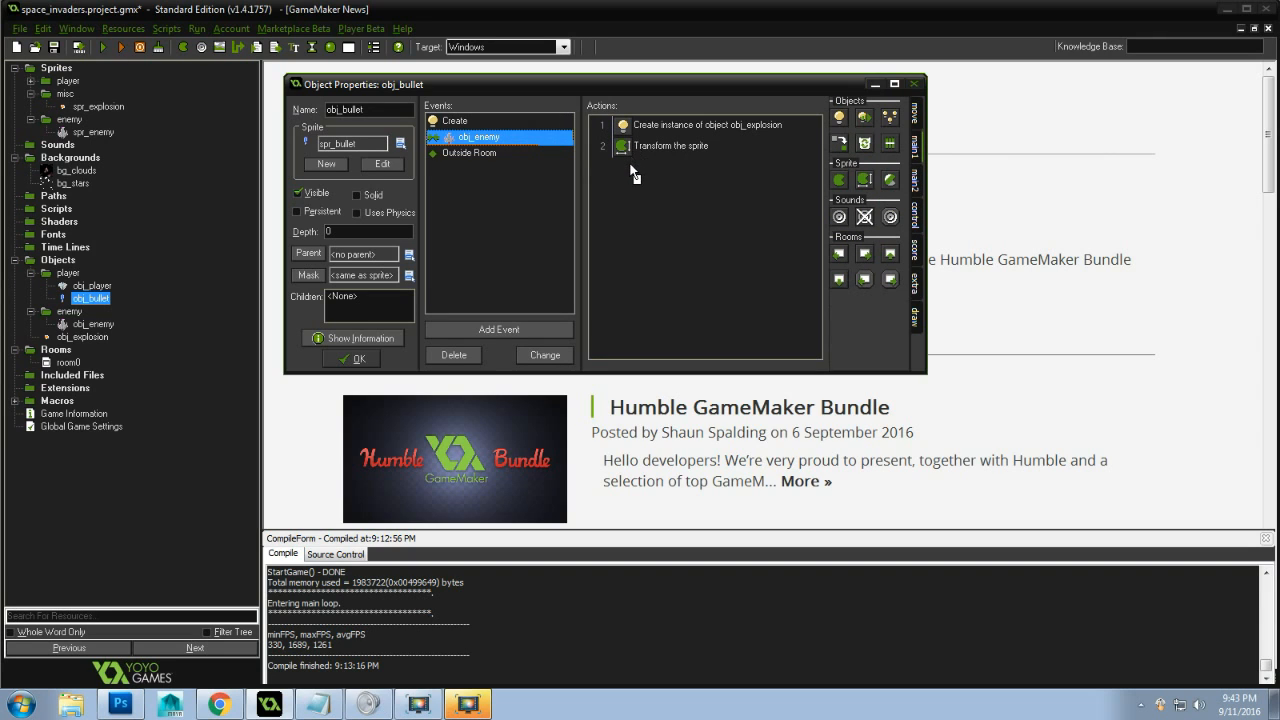
left_click_drag(632, 175, 630, 168)
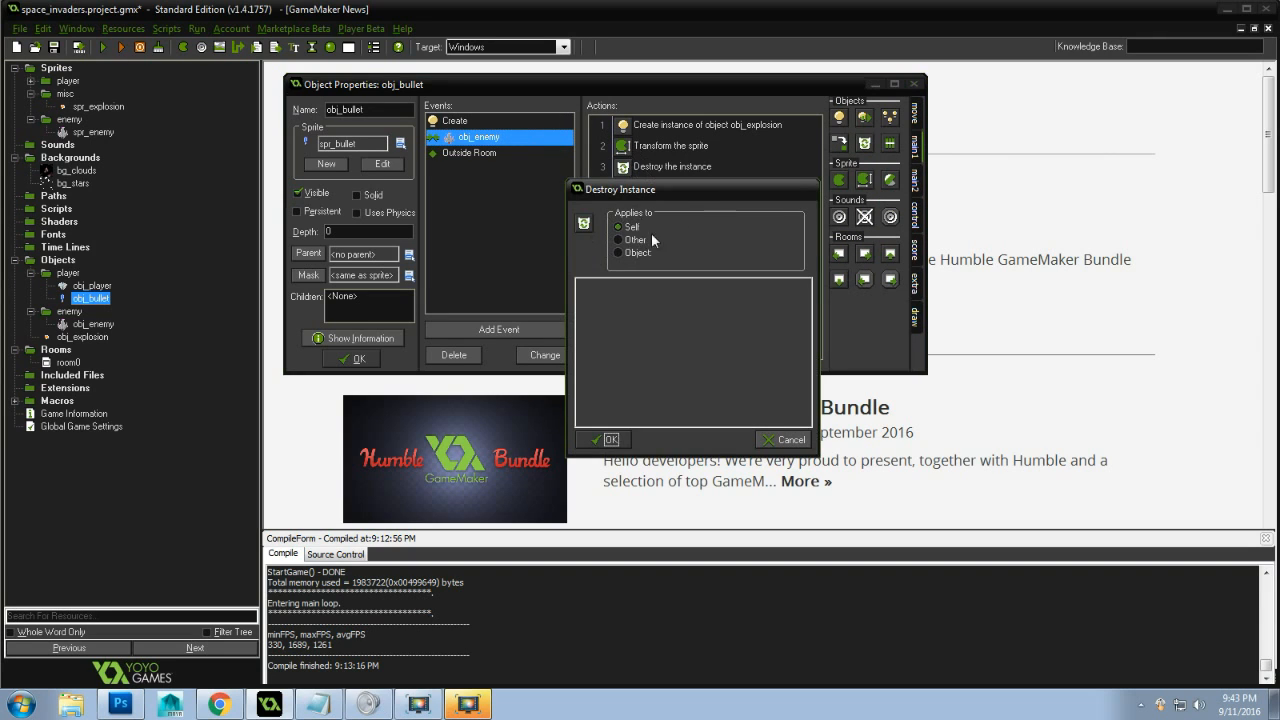
left_click(612, 440)
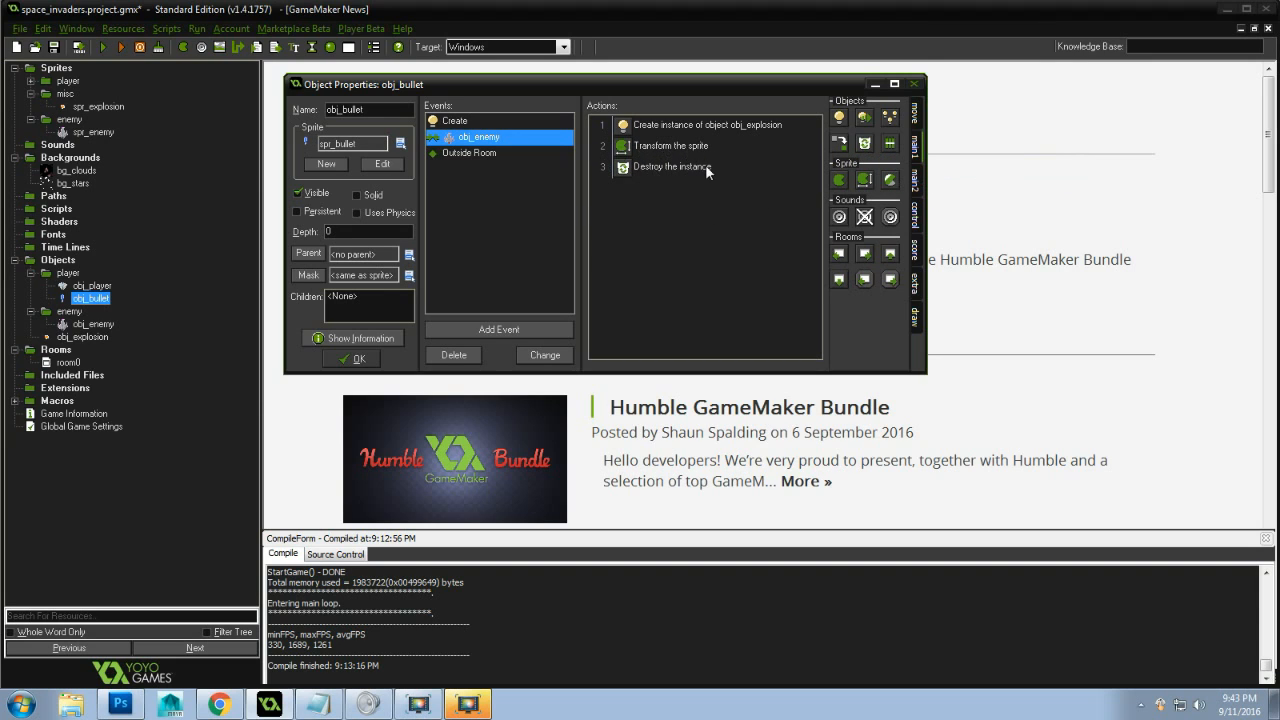
left_click(352, 358)
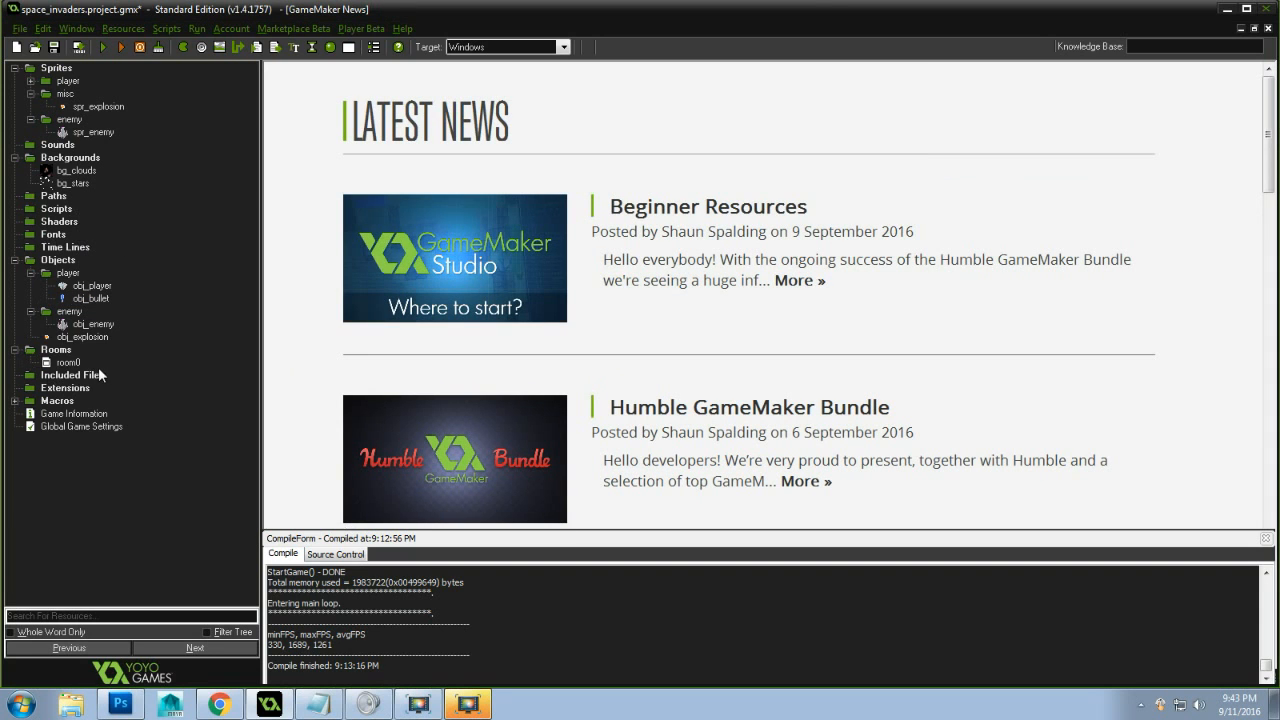
Open room0 and place an obj_enemy instance near the top of the room at x 352, y 64
double_click(70, 362)
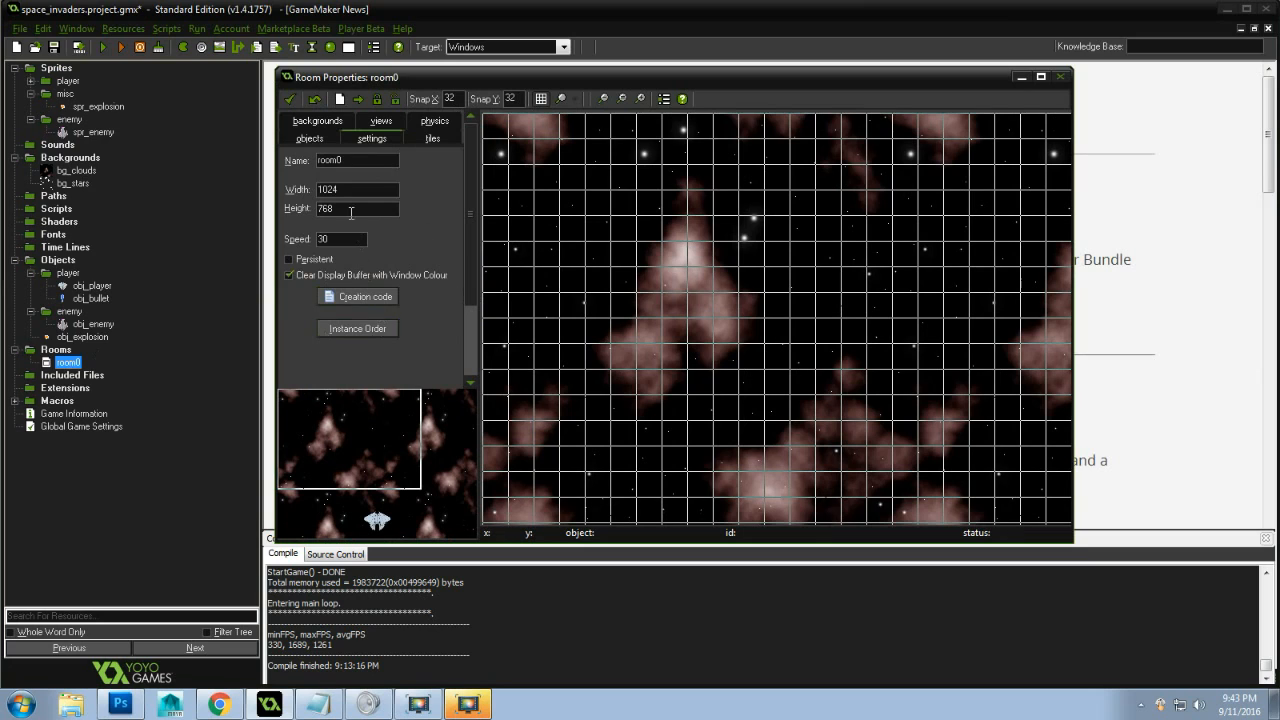
left_click(318, 138)
left_click(333, 123)
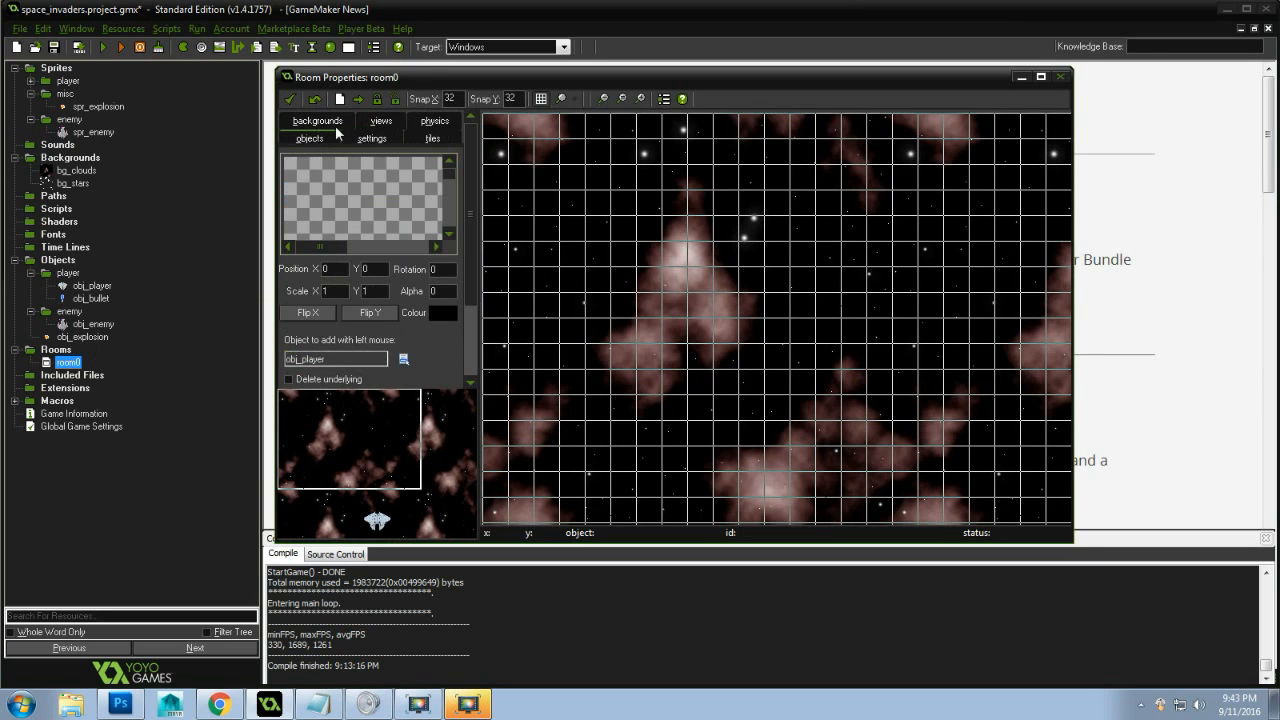
left_click(362, 201)
mouse_move(409, 229)
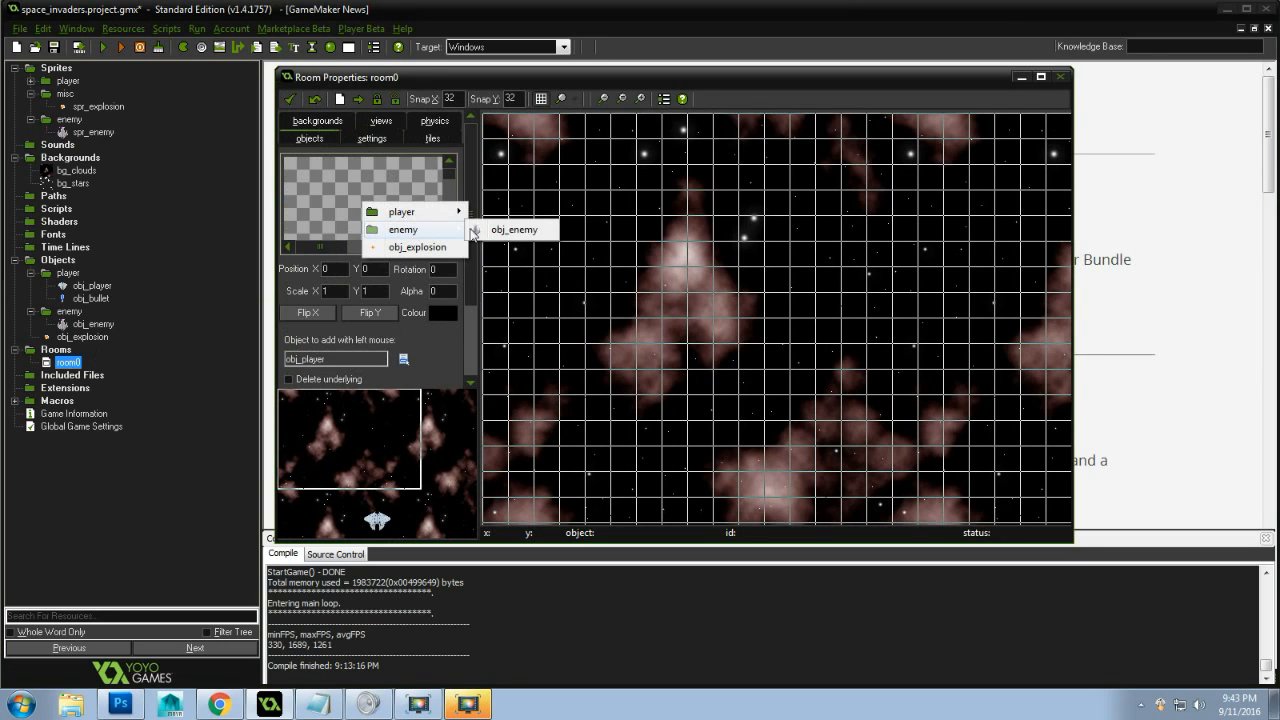
left_click(514, 229)
left_click(768, 164)
scroll(718, 316, "down", 2)
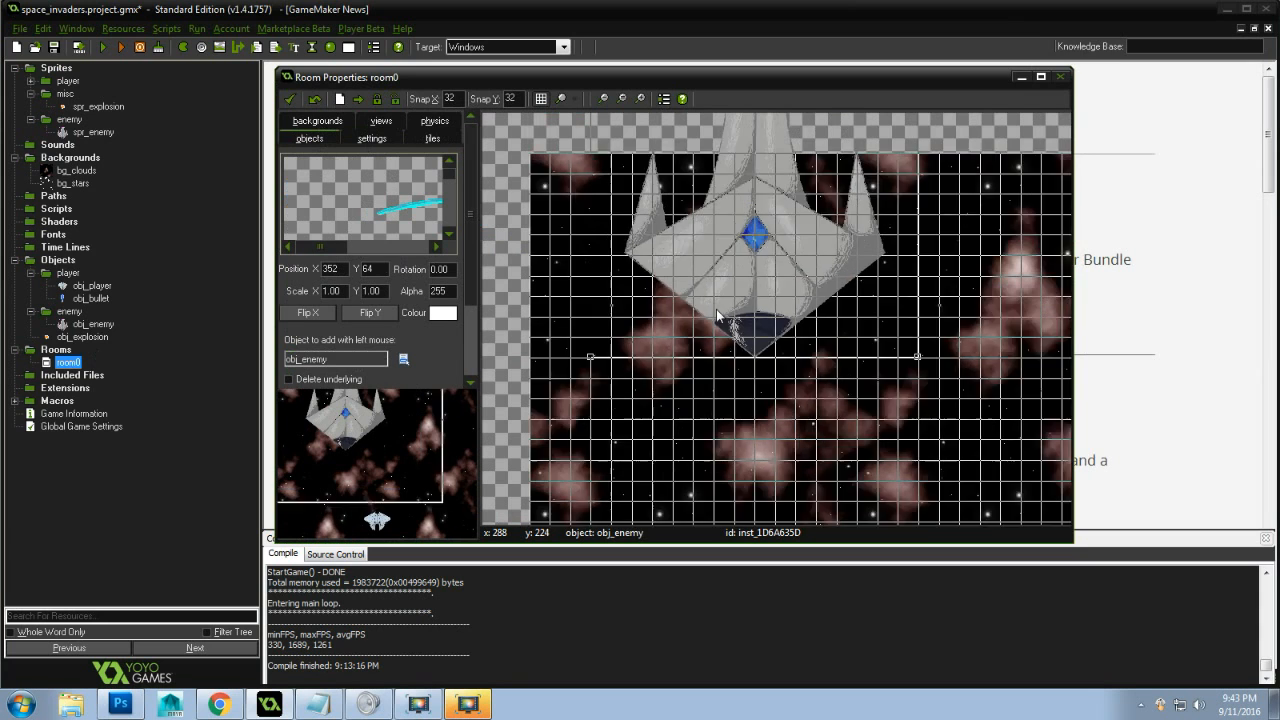
scroll(718, 316, "up", 1)
scroll(718, 316, "up", 1)
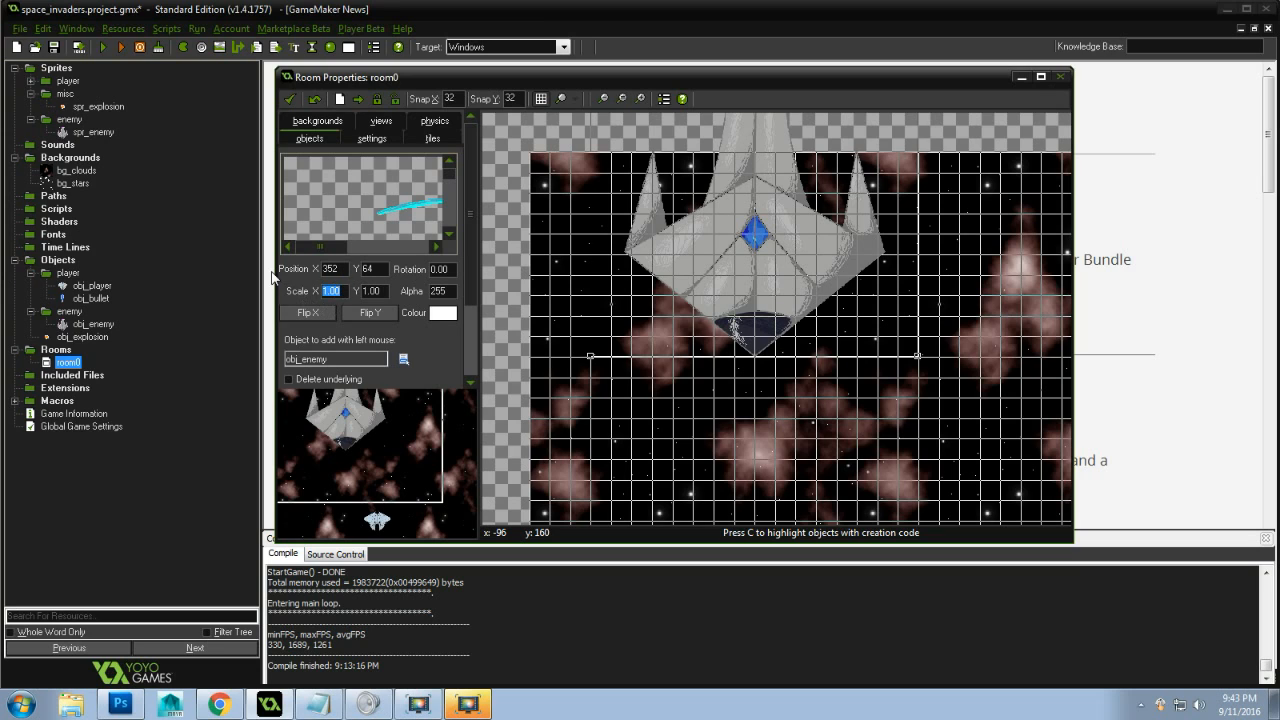
Scale the placed enemy to 0.38 in X and Y, and move it to x 192, y 96
type("0.3")
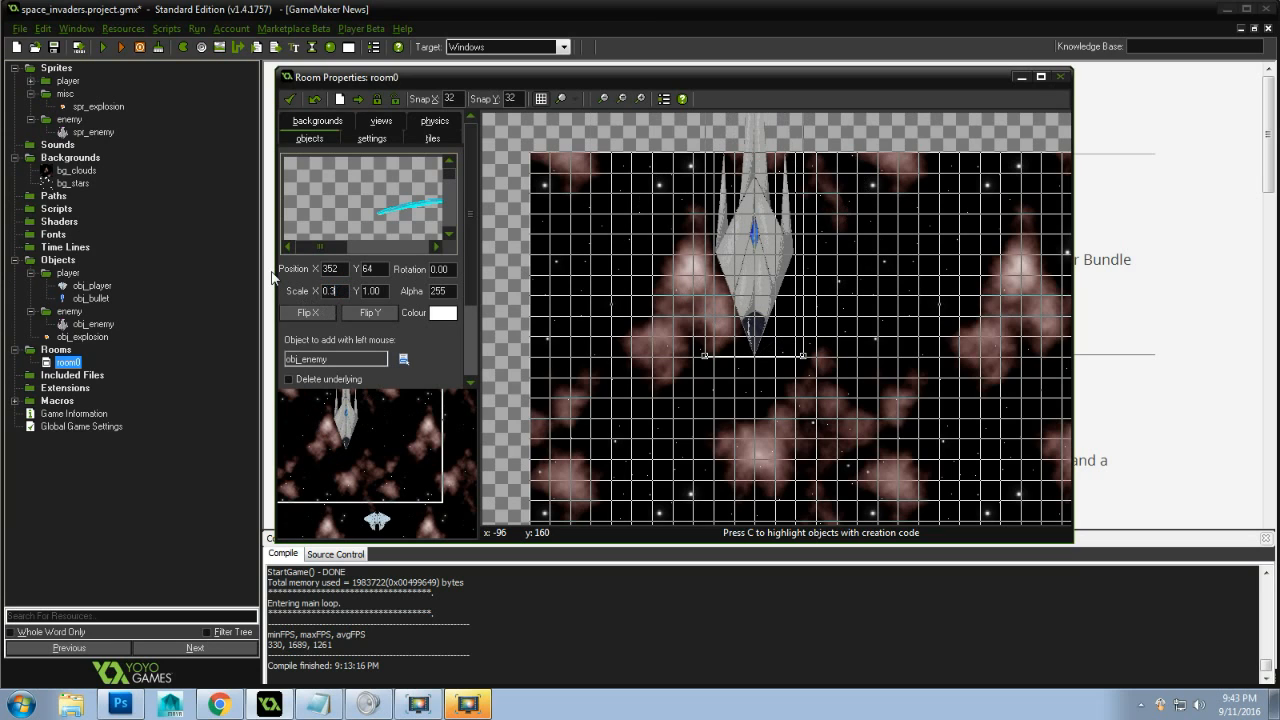
type("8")
key("Tab")
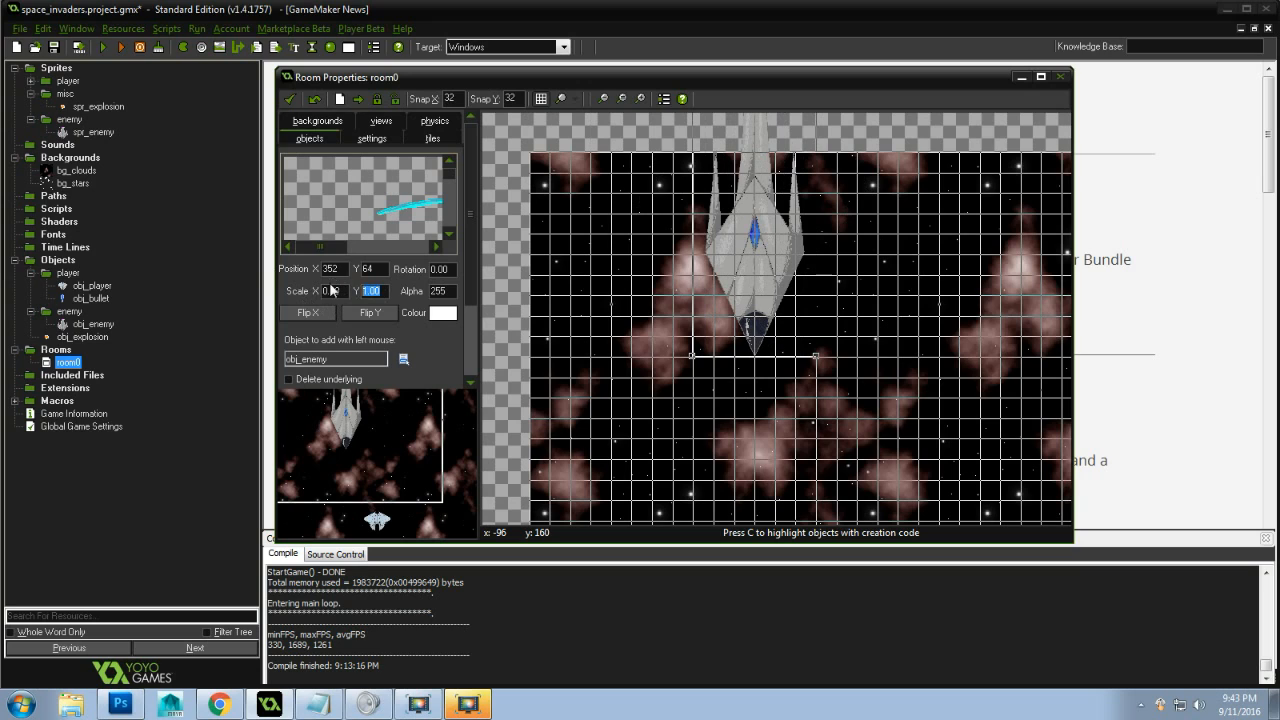
type("0.38")
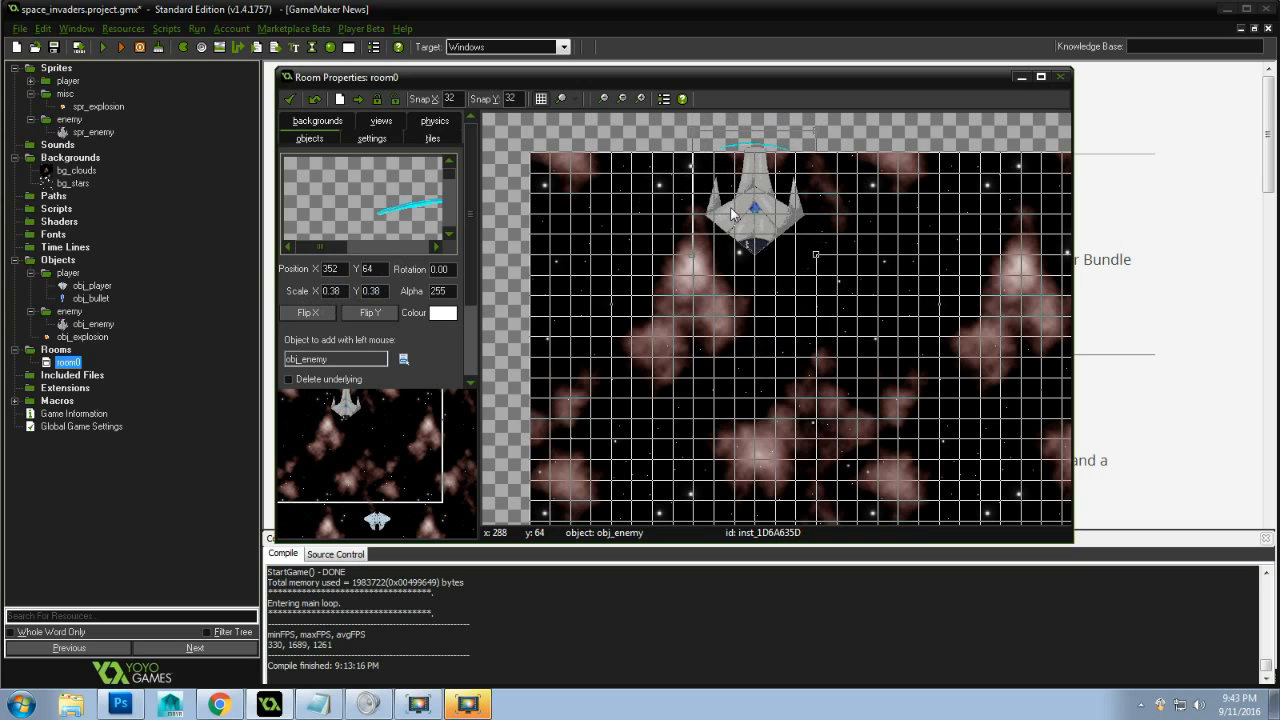
left_click_drag(746, 226, 641, 248)
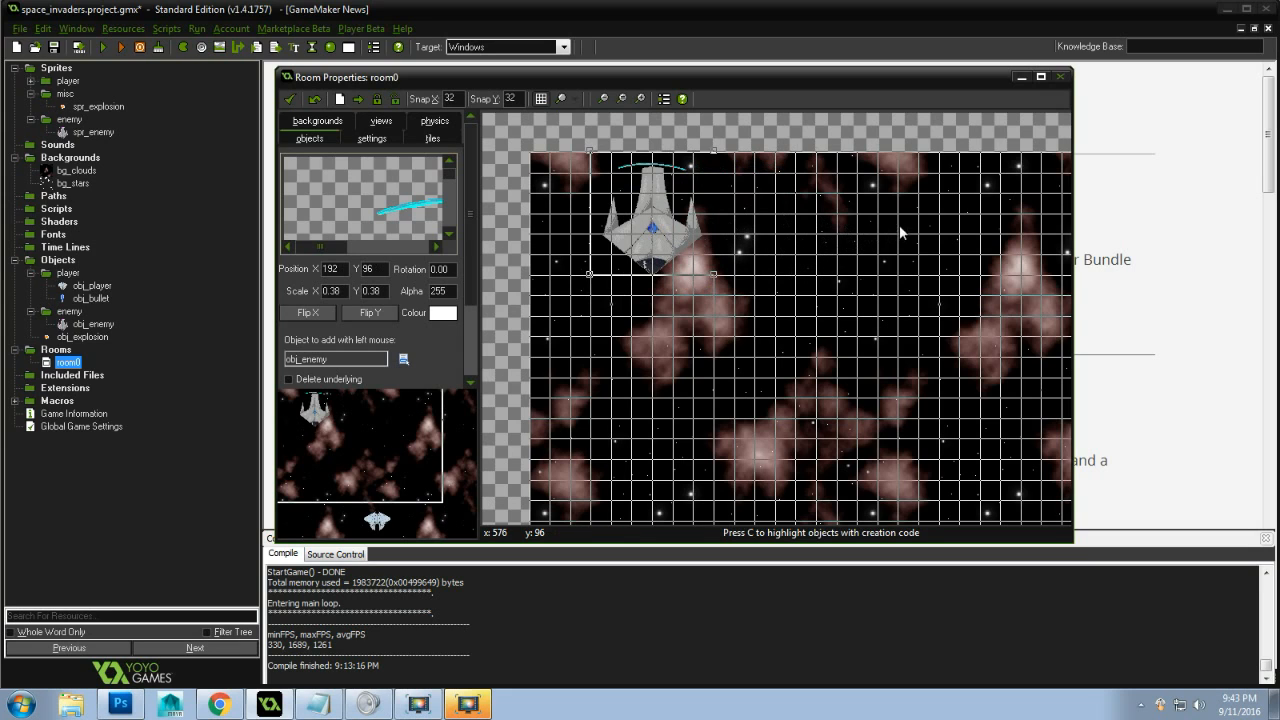
Copy the enemy instance, paste a duplicate, and move it beside the original to x 416, y 96
right_click(659, 236)
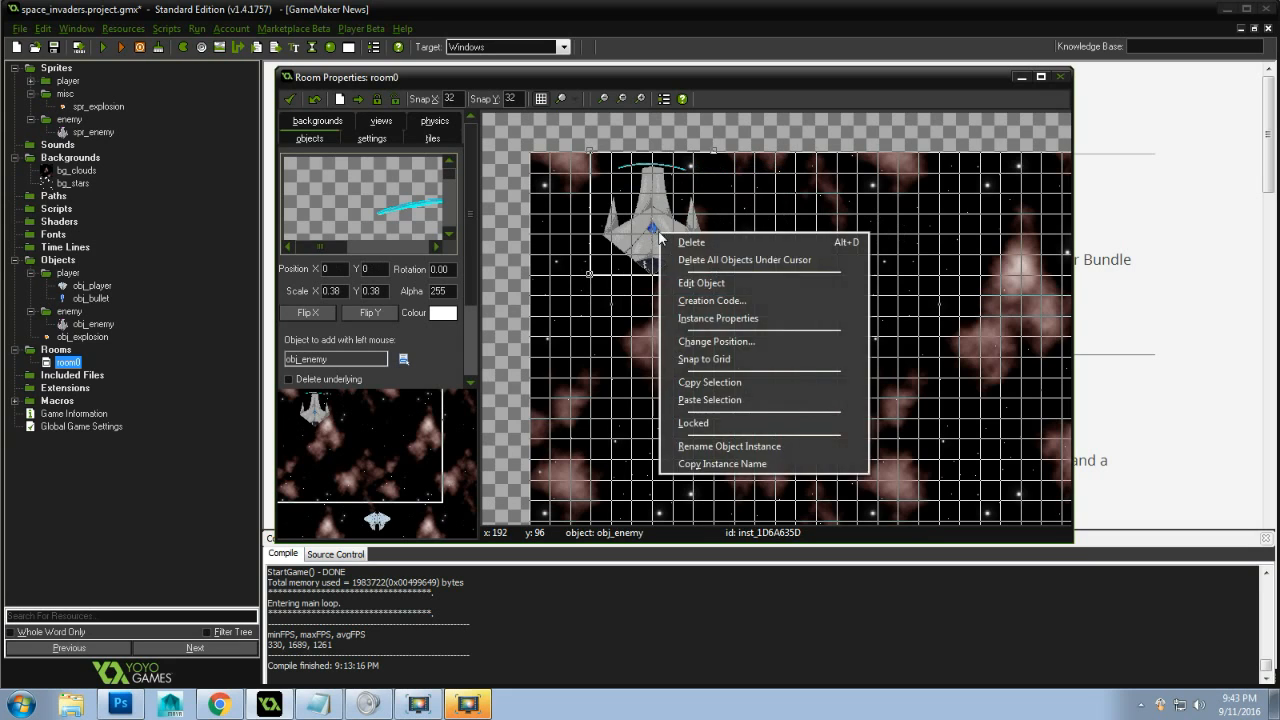
left_click(751, 384)
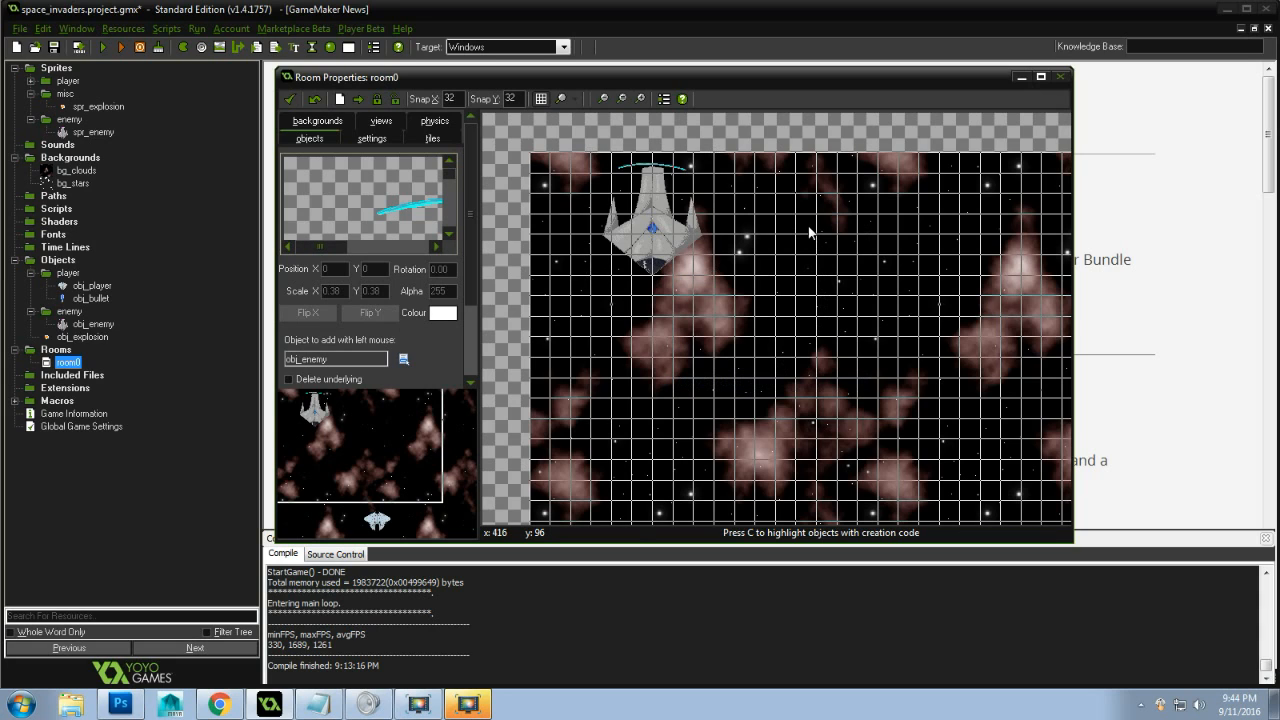
left_click(650, 215)
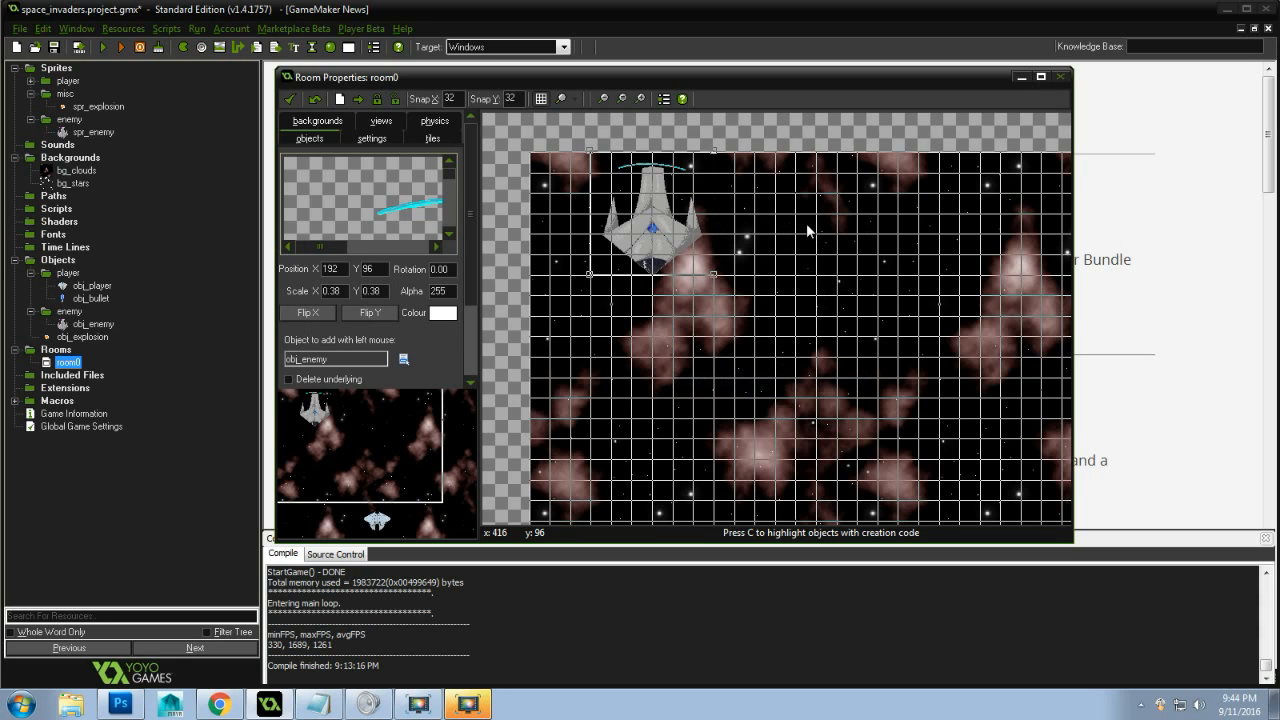
key("ctrl+v")
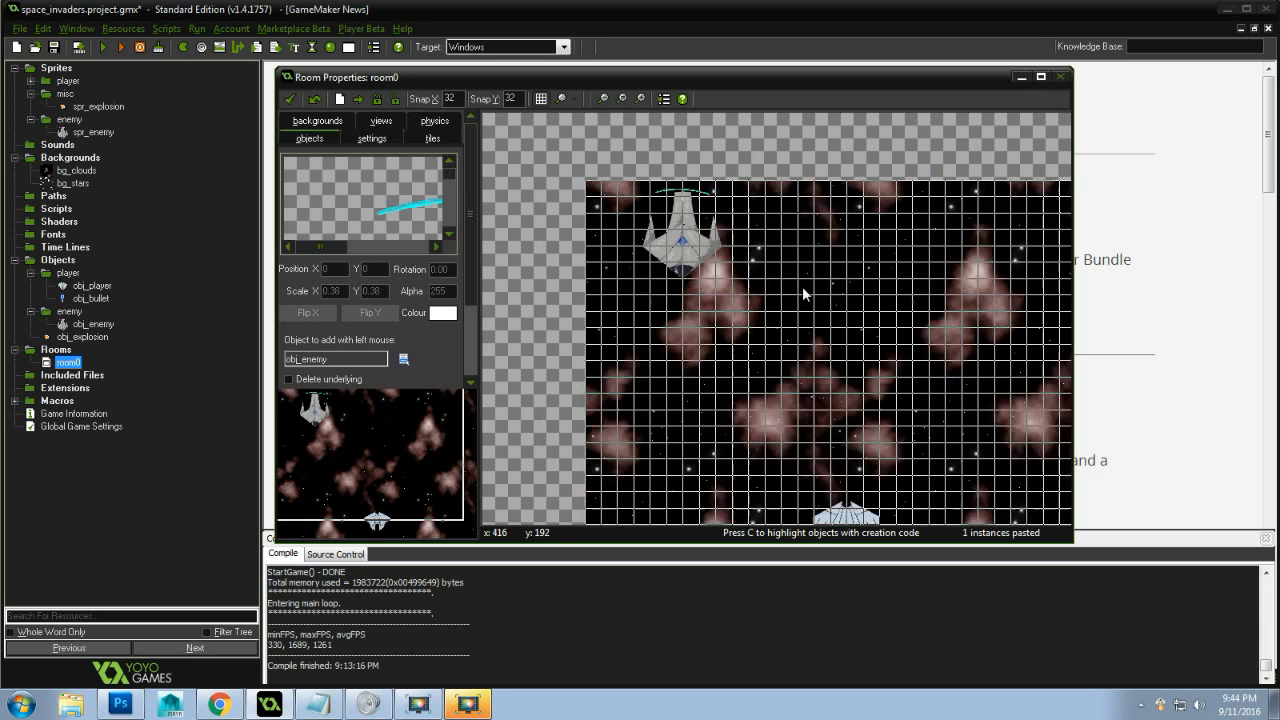
scroll(802, 287, "down", 3)
scroll(802, 287, "up", 3)
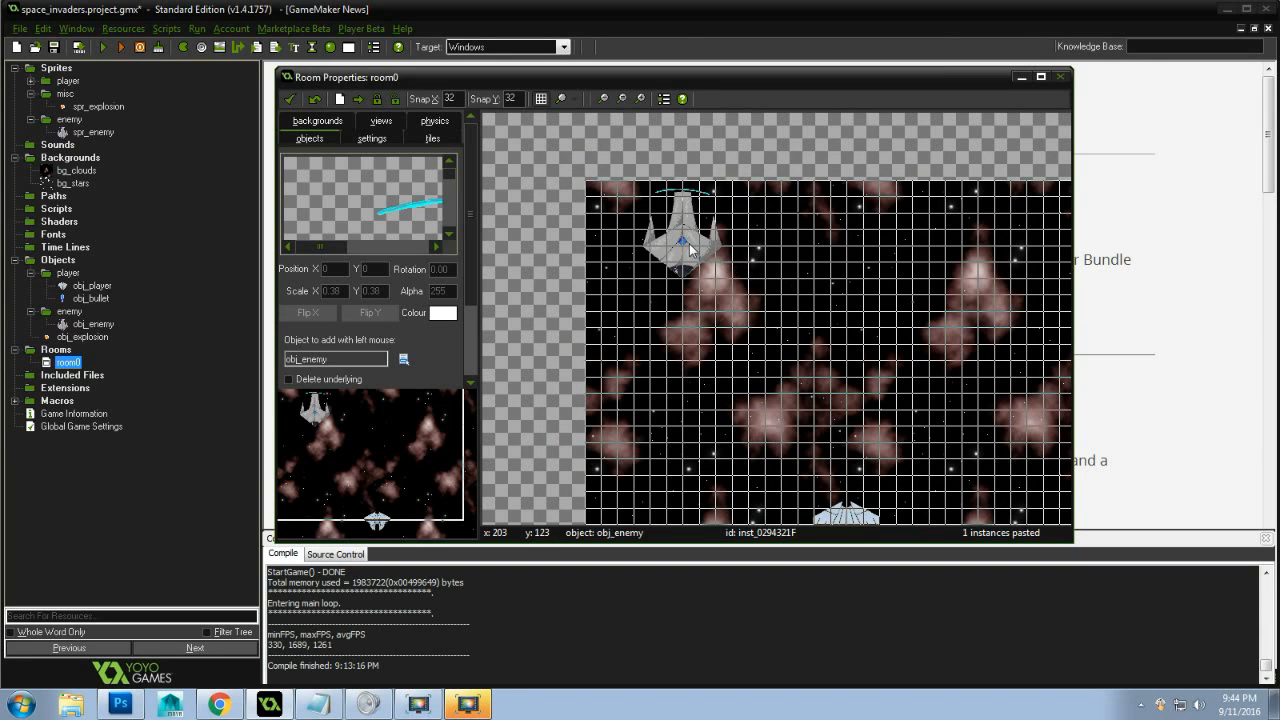
left_click_drag(689, 243, 797, 245)
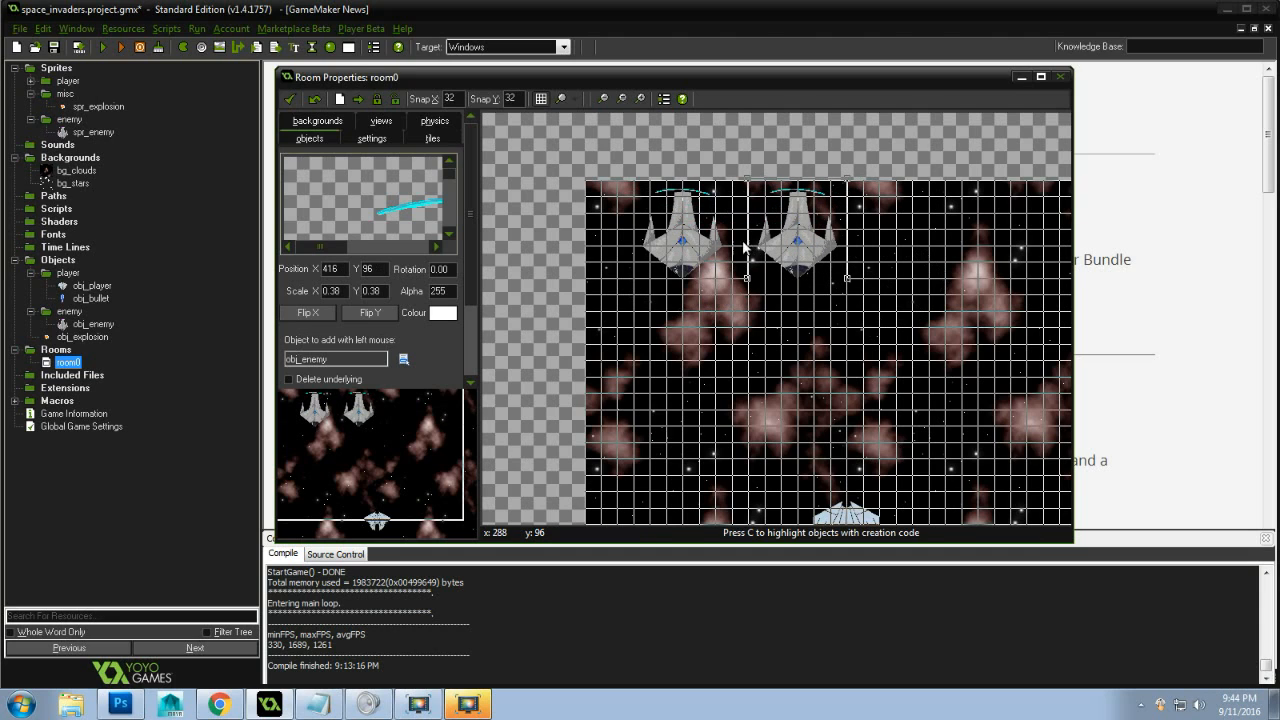
Duplicate the second enemy and place the third instance in the same row at x 672, y 96
mouse_move(687, 243)
left_mouse_down()
mouse_move(687, 268)
mouse_move(686, 240)
left_mouse_up()
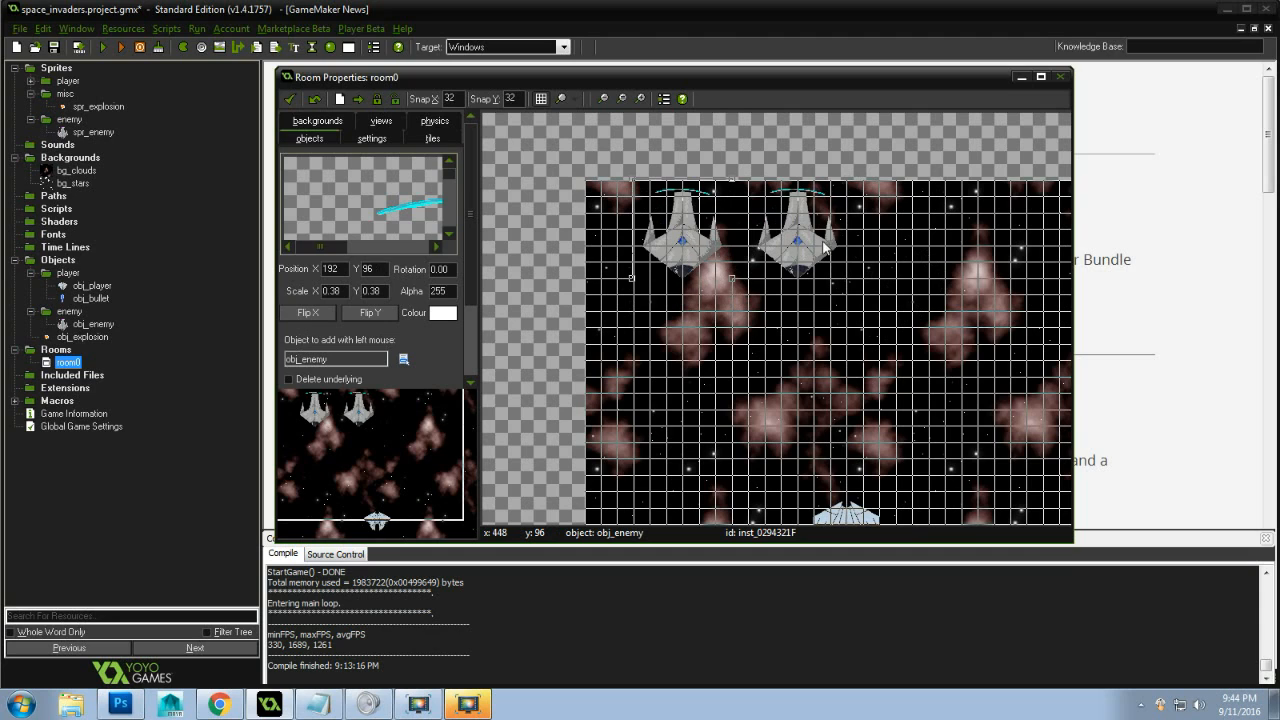
right_click(794, 245)
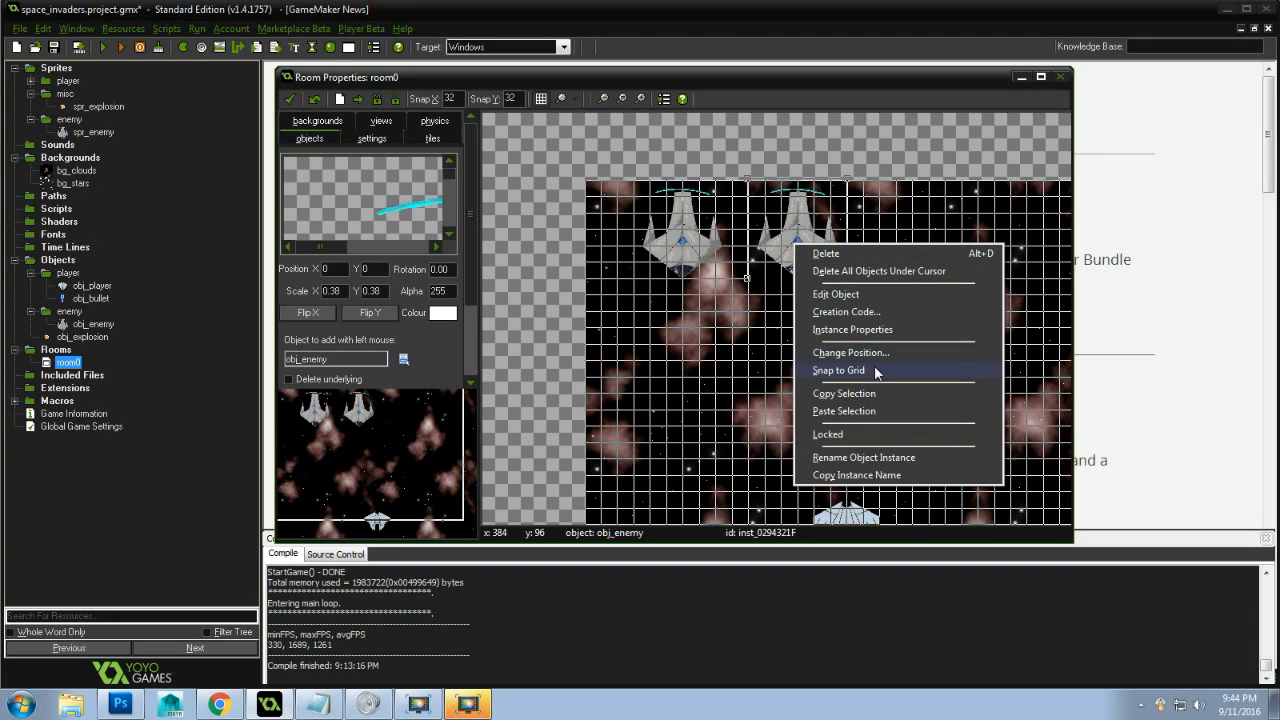
left_click(868, 420)
left_click_drag(815, 240, 931, 241)
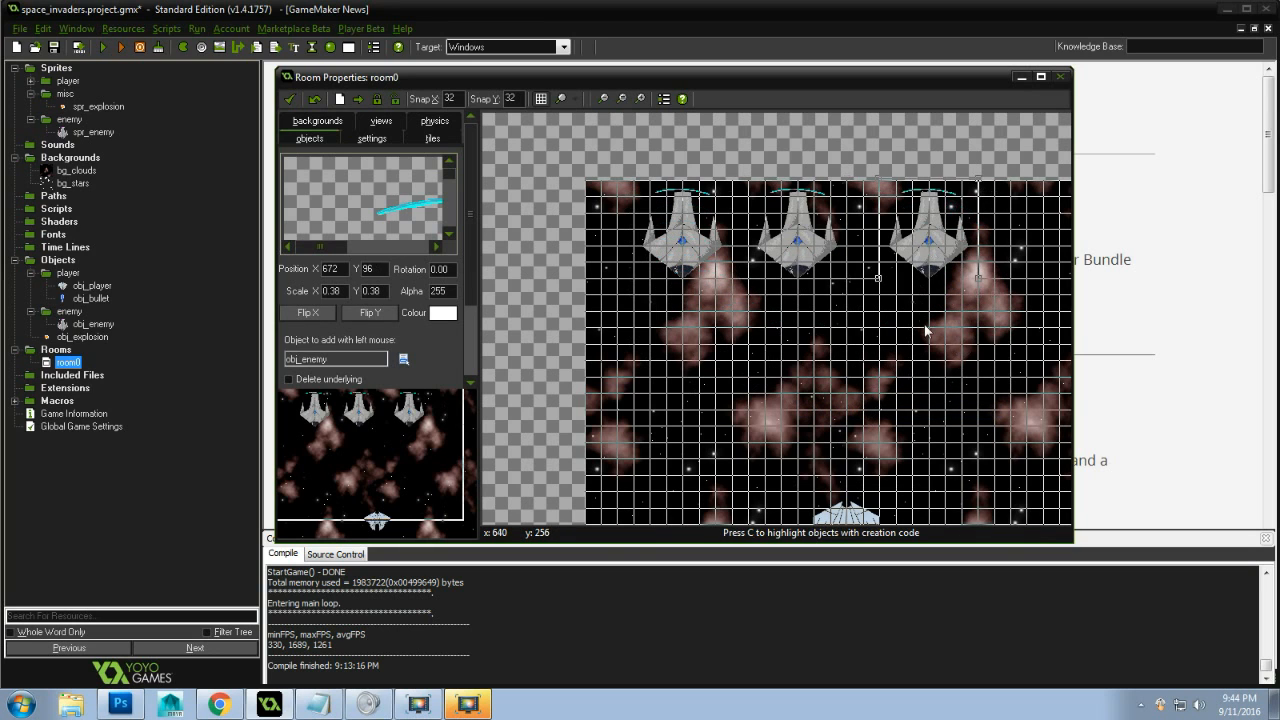
scroll(960, 372, "down", 1)
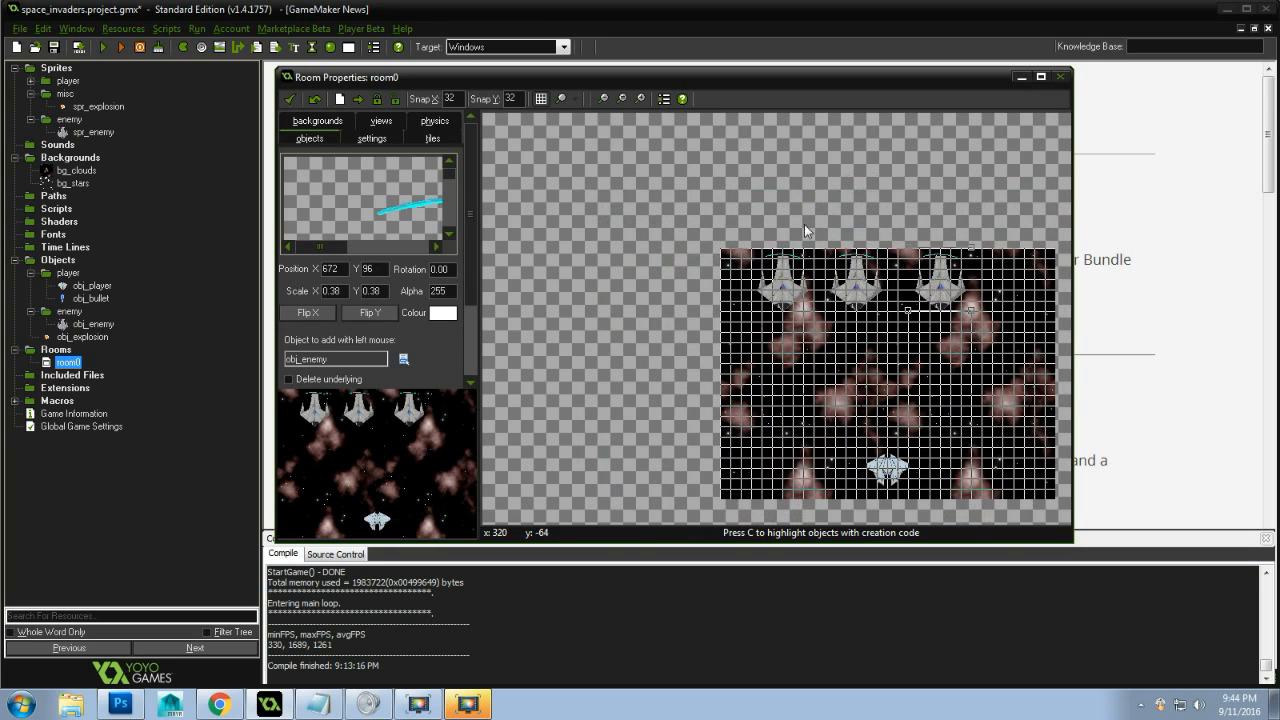
Run the game, line the player ship up below the middle enemy, and shoot it to test the collision
left_click(103, 47)
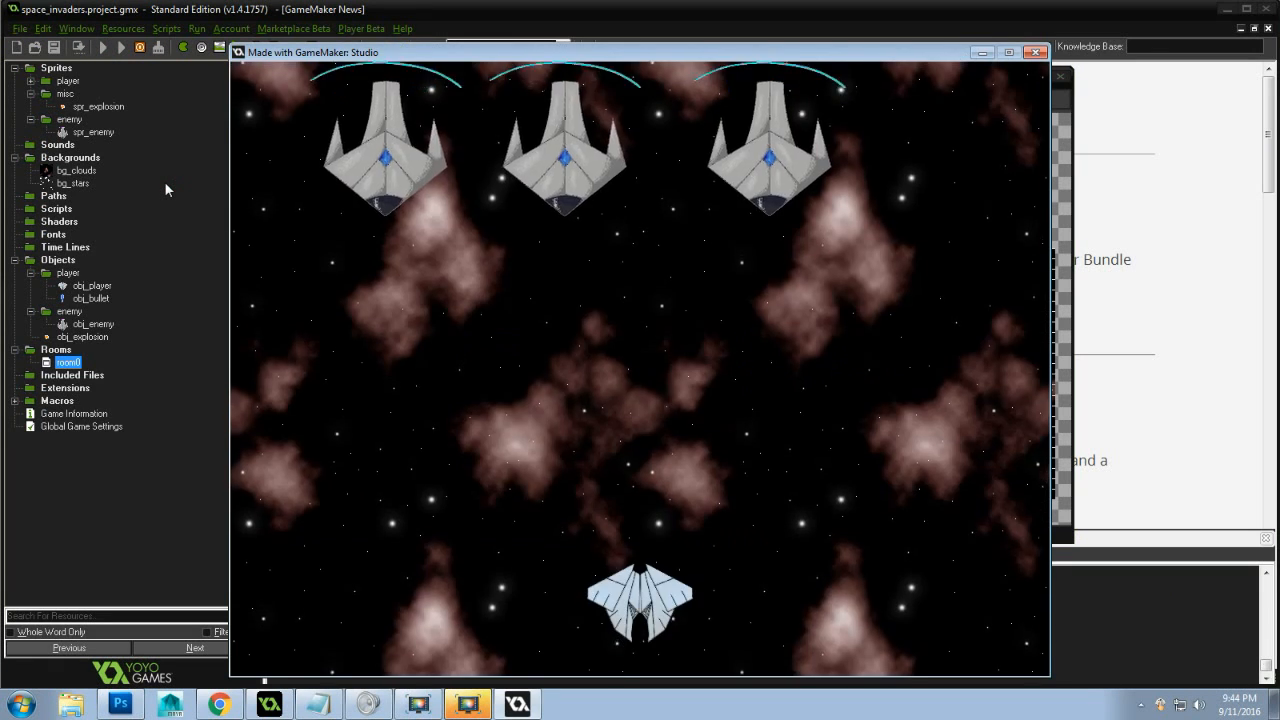
key("Left")
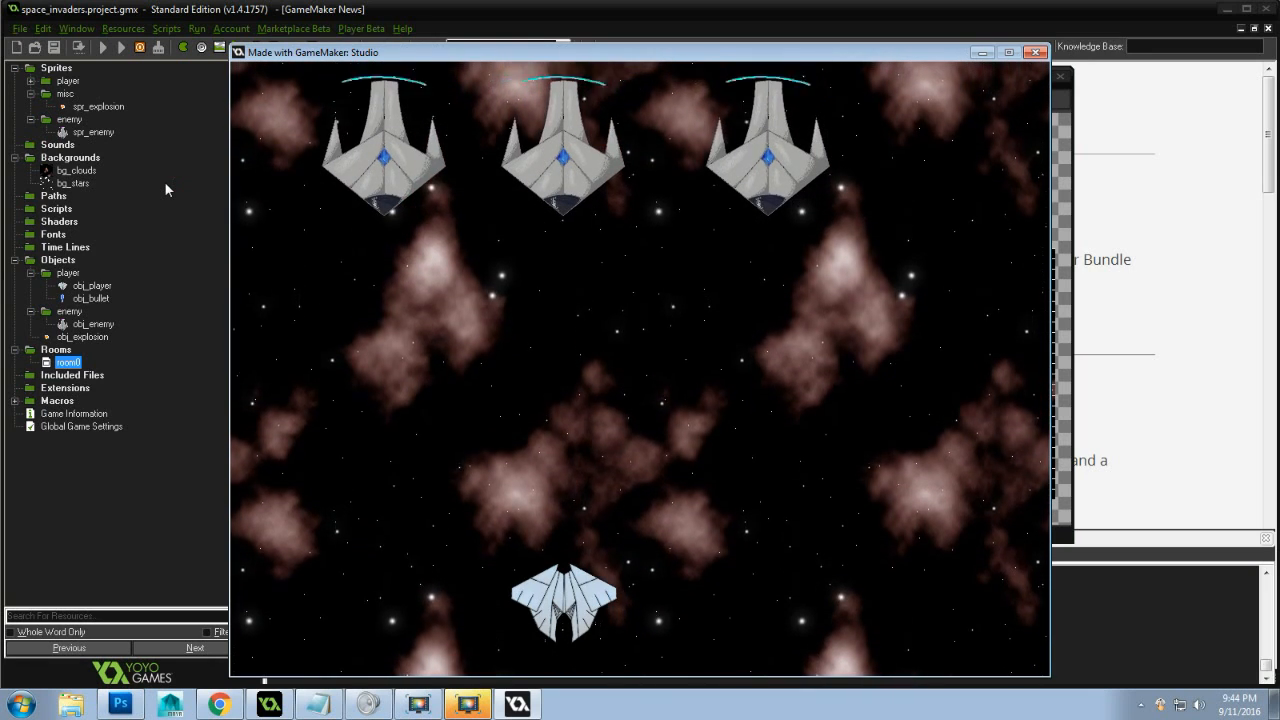
key("space")
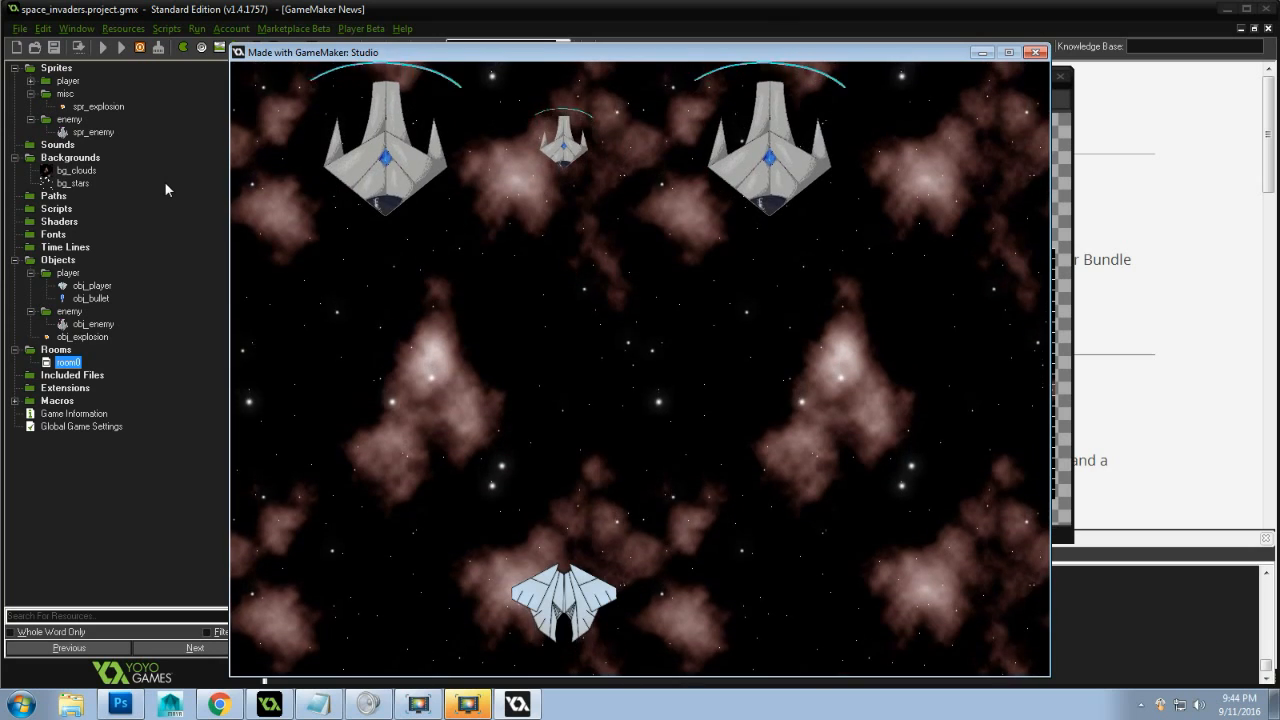
Fly the player ship up to the middle enemy and back down toward the third enemy to compare their sizes
key("Up")
key("Right")
key("Right")
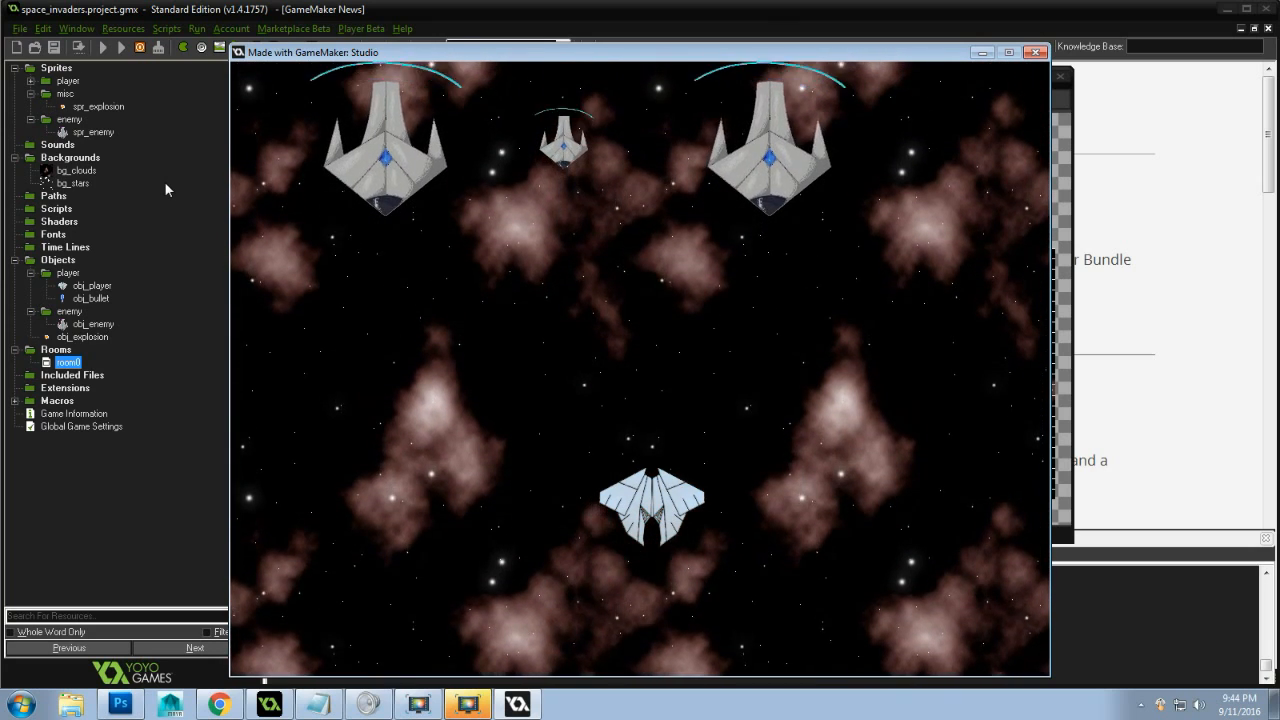
key("Left")
key("Up")
key("Up")
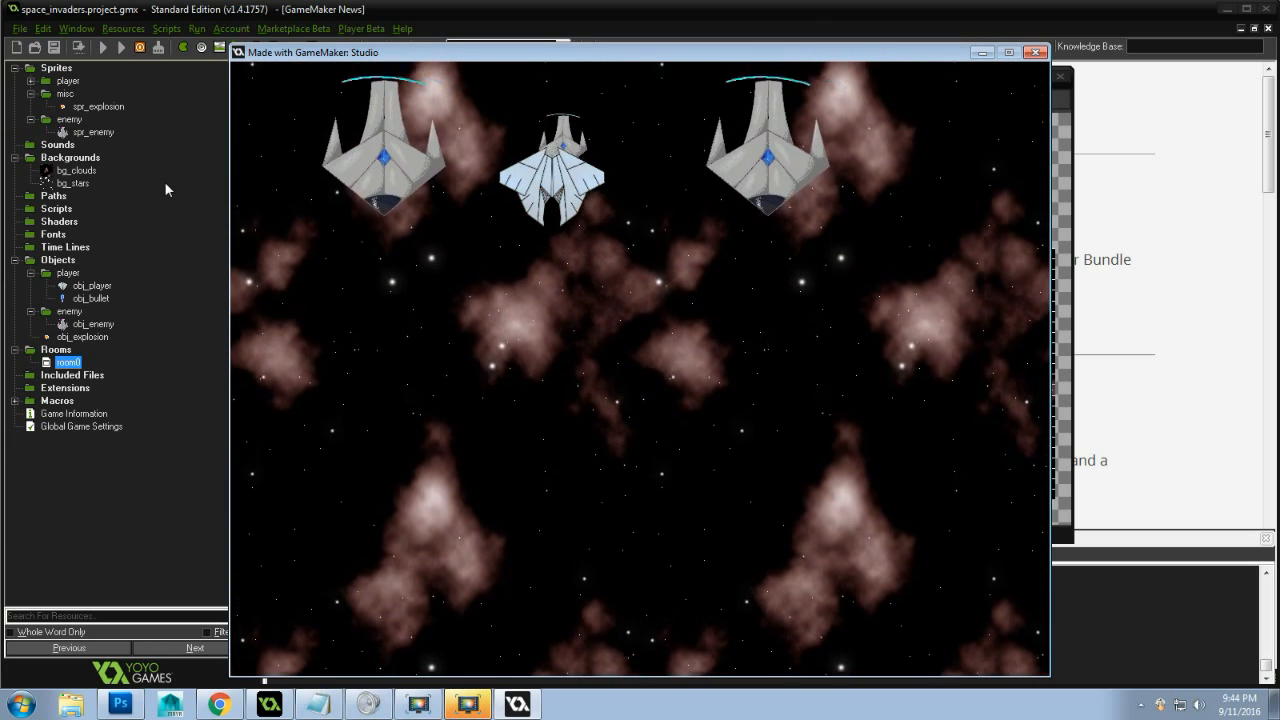
key("Down")
key("Right")
key("Down")
key("Right")
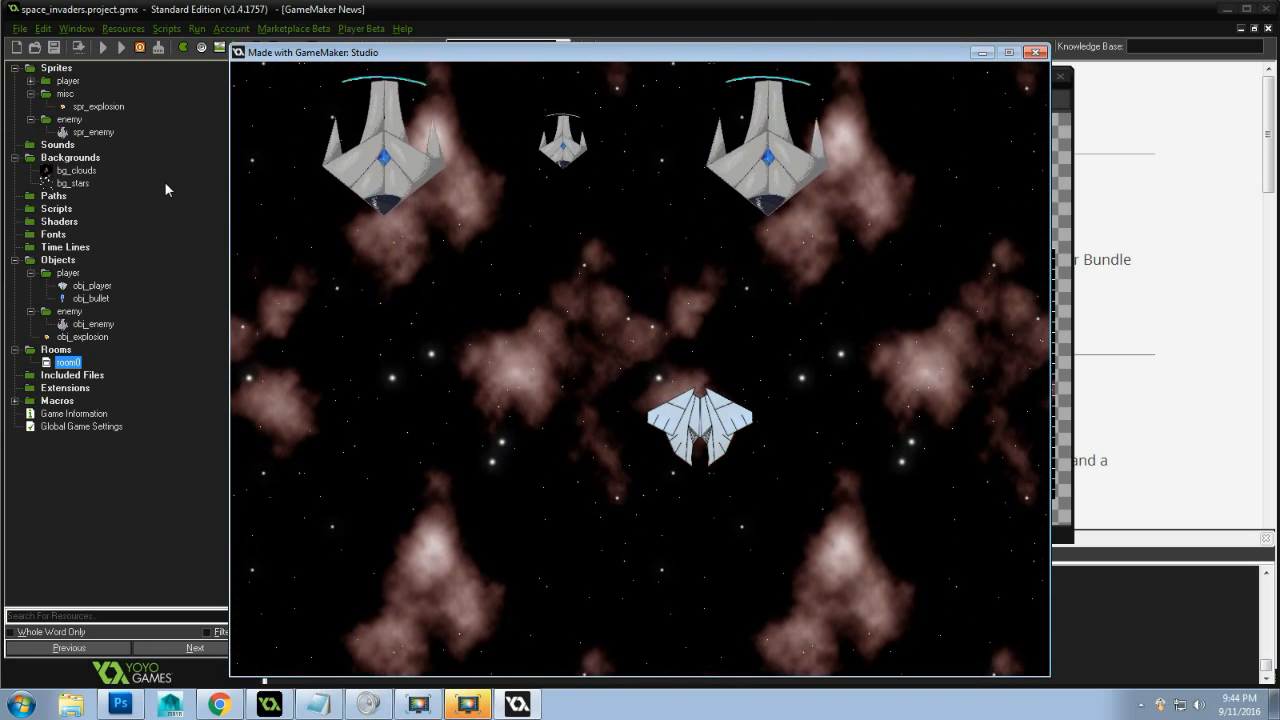
Fire bullets at the third enemy to test the collision actions again
key("space")
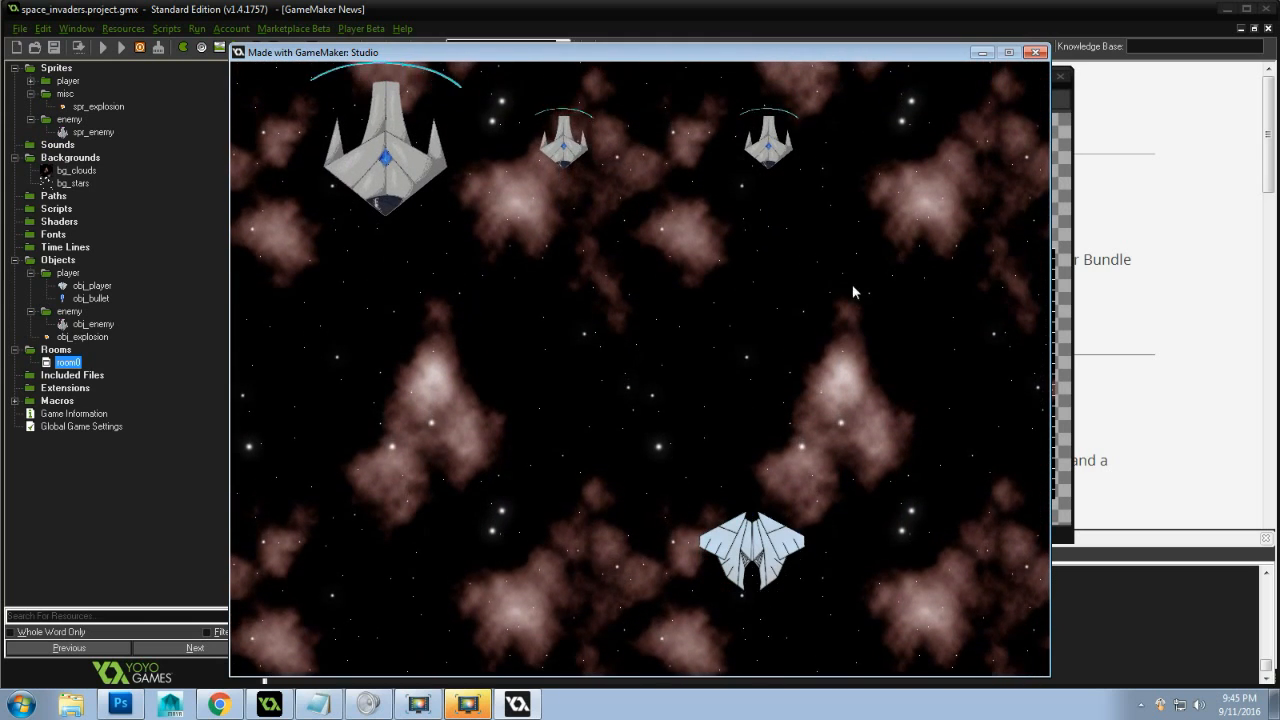
key("space")
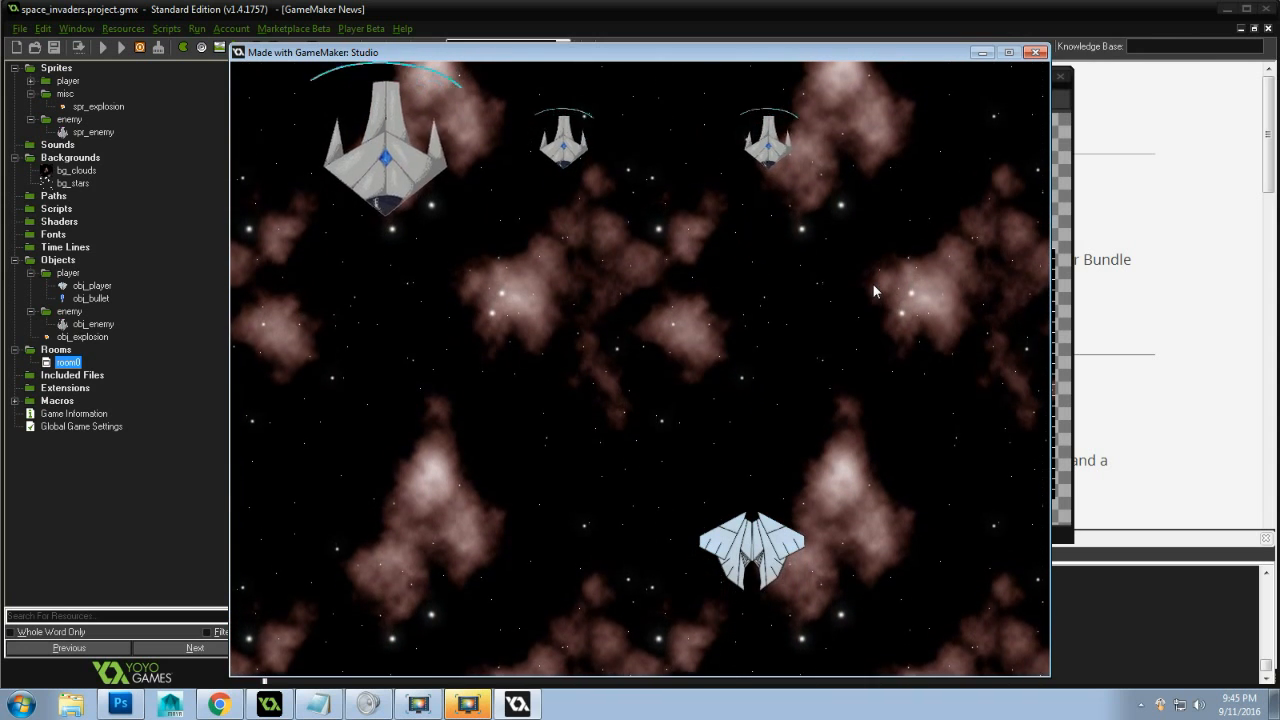
key("space")
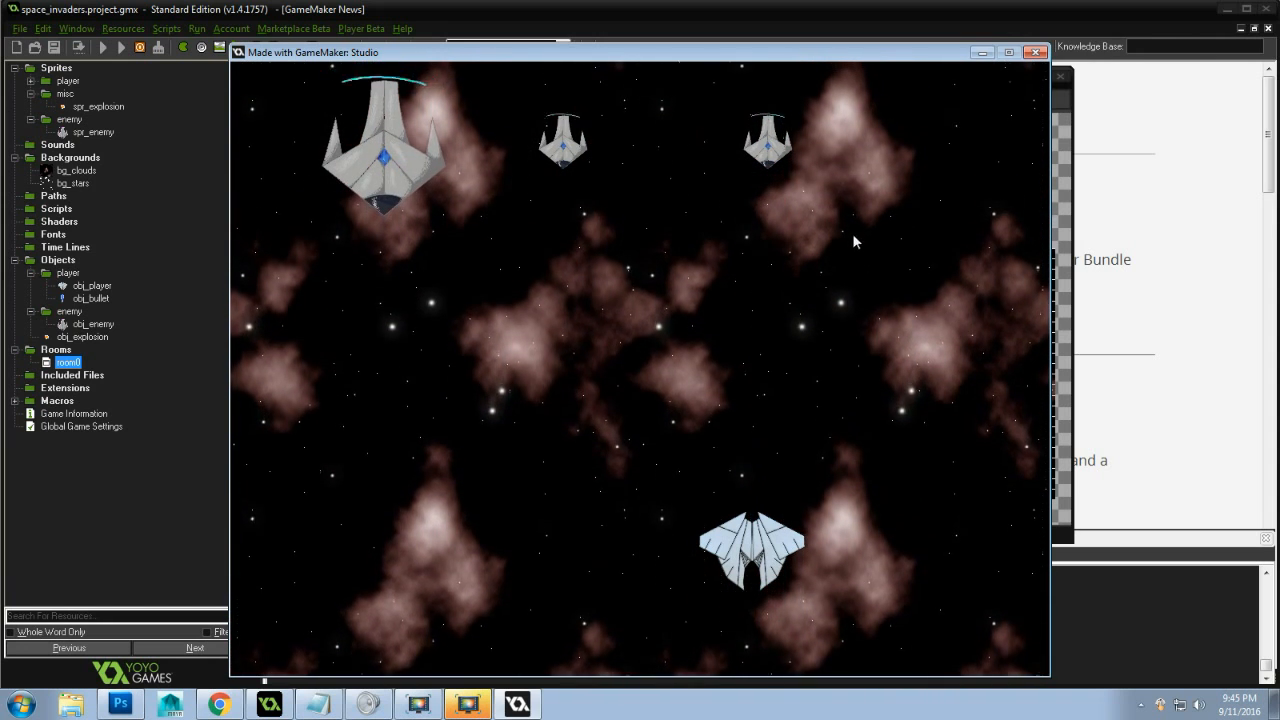
Close the running game and center the origin of the spr_explosion sprite
left_click(1036, 53)
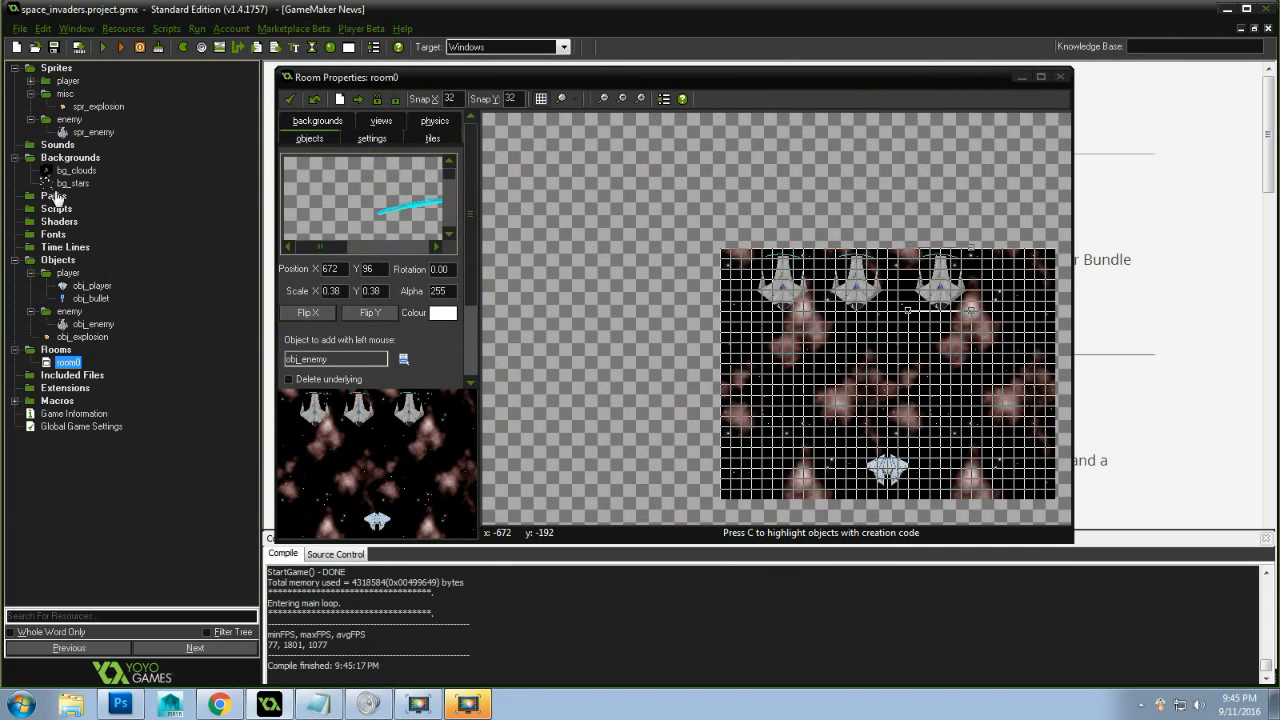
double_click(98, 106)
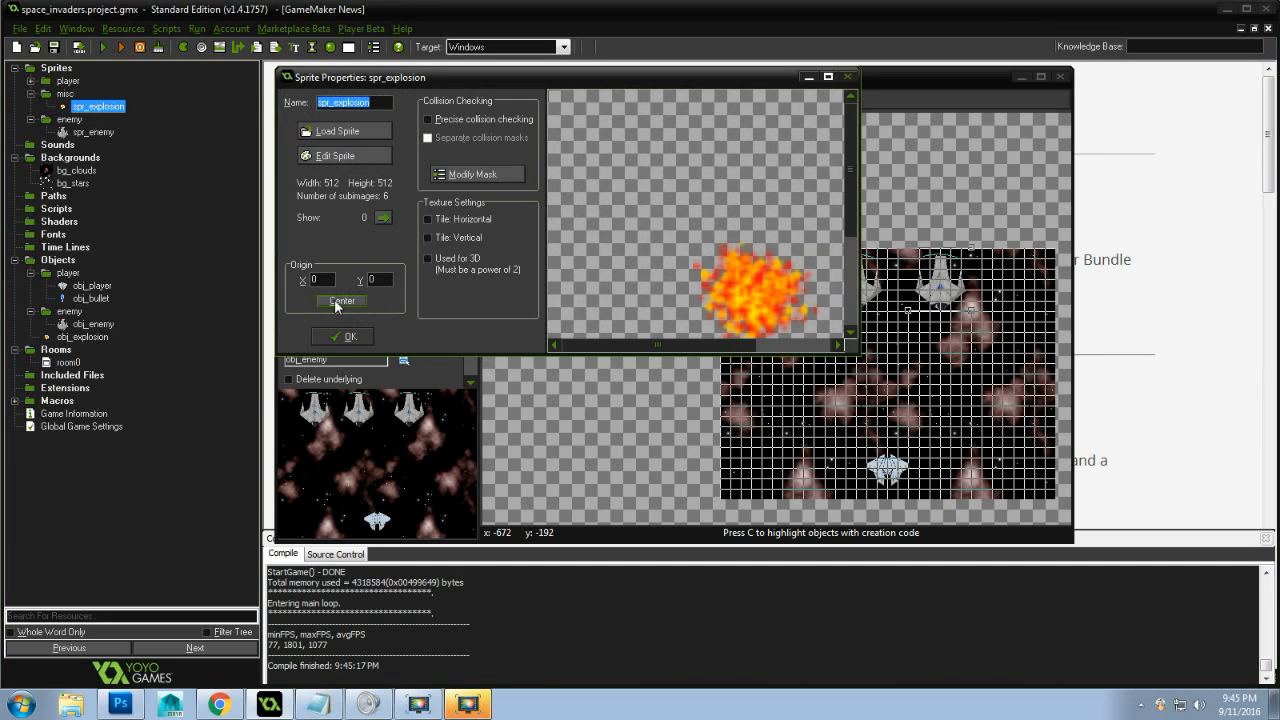
left_click(342, 300)
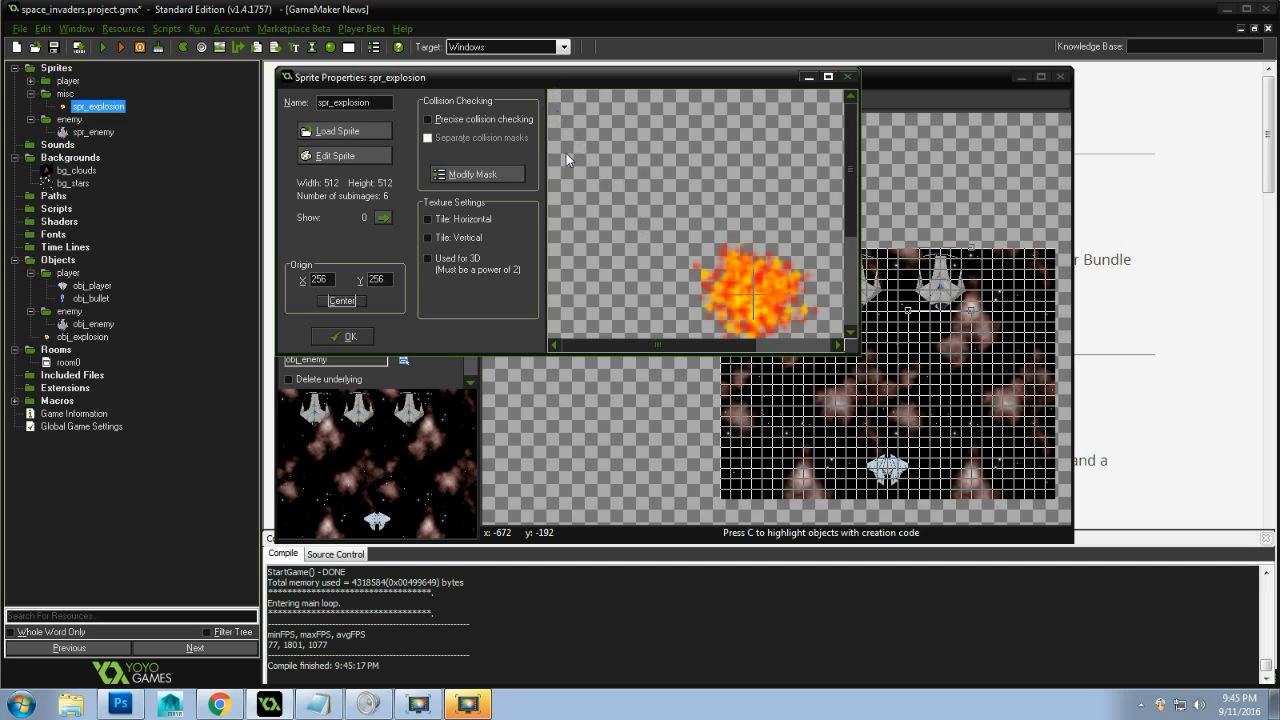
left_click(343, 336)
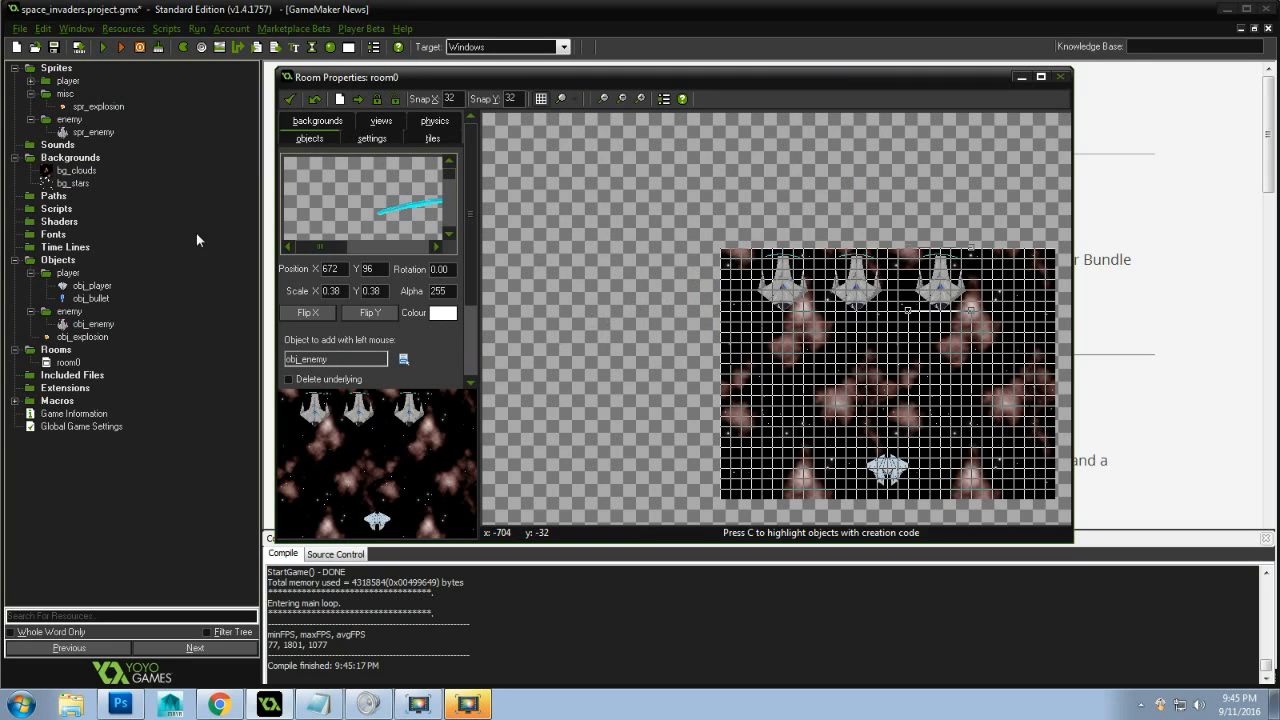
Run the game, shoot the middle enemy to test the centered explosion, and close the game
left_click(101, 48)
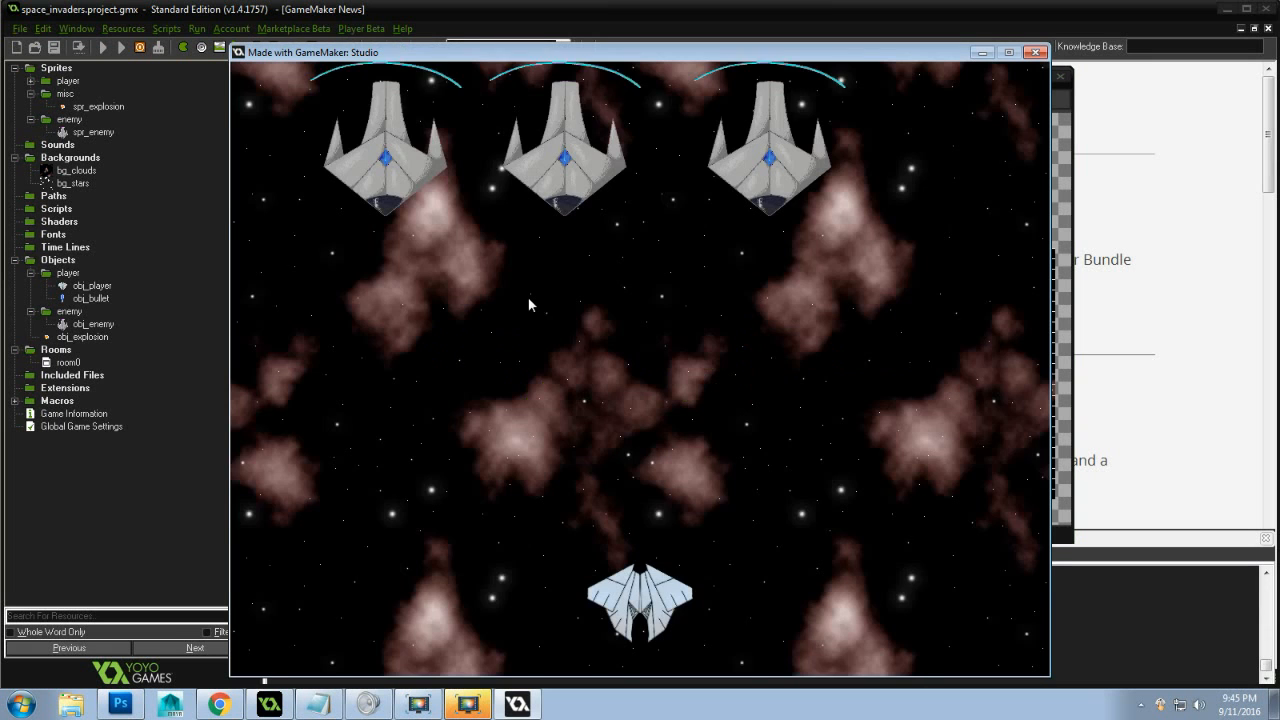
key("Up")
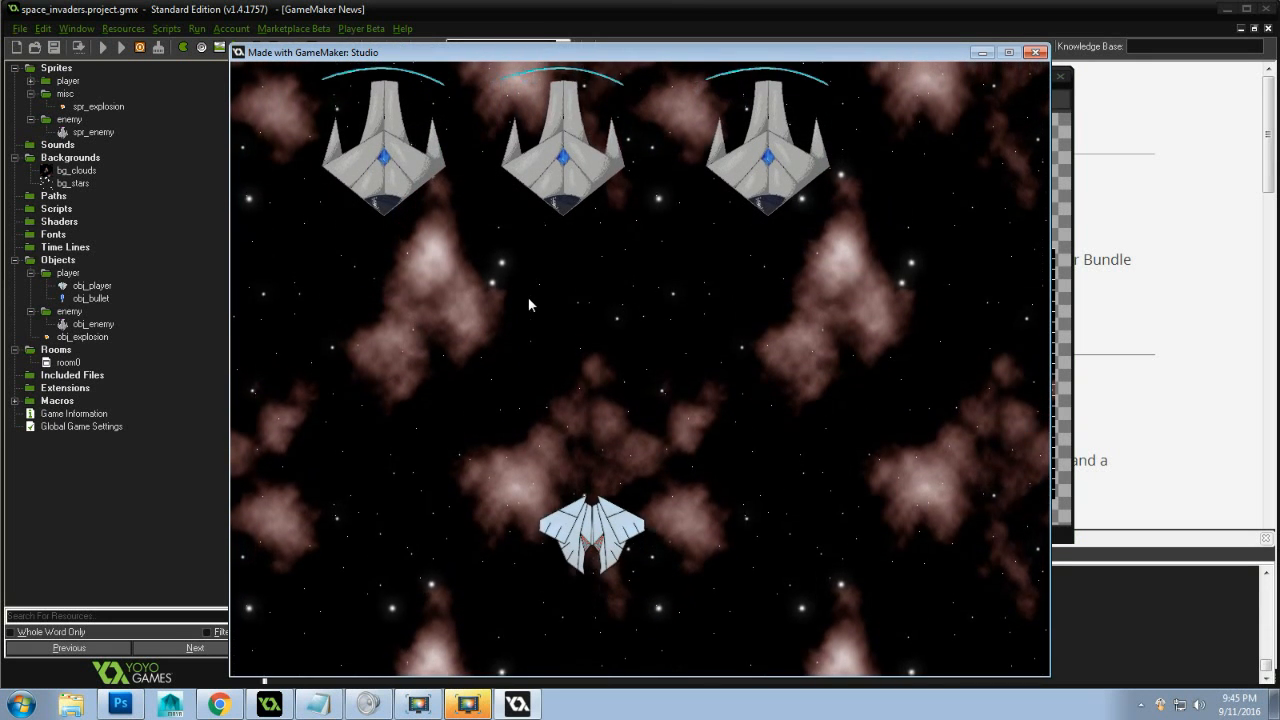
key("space")
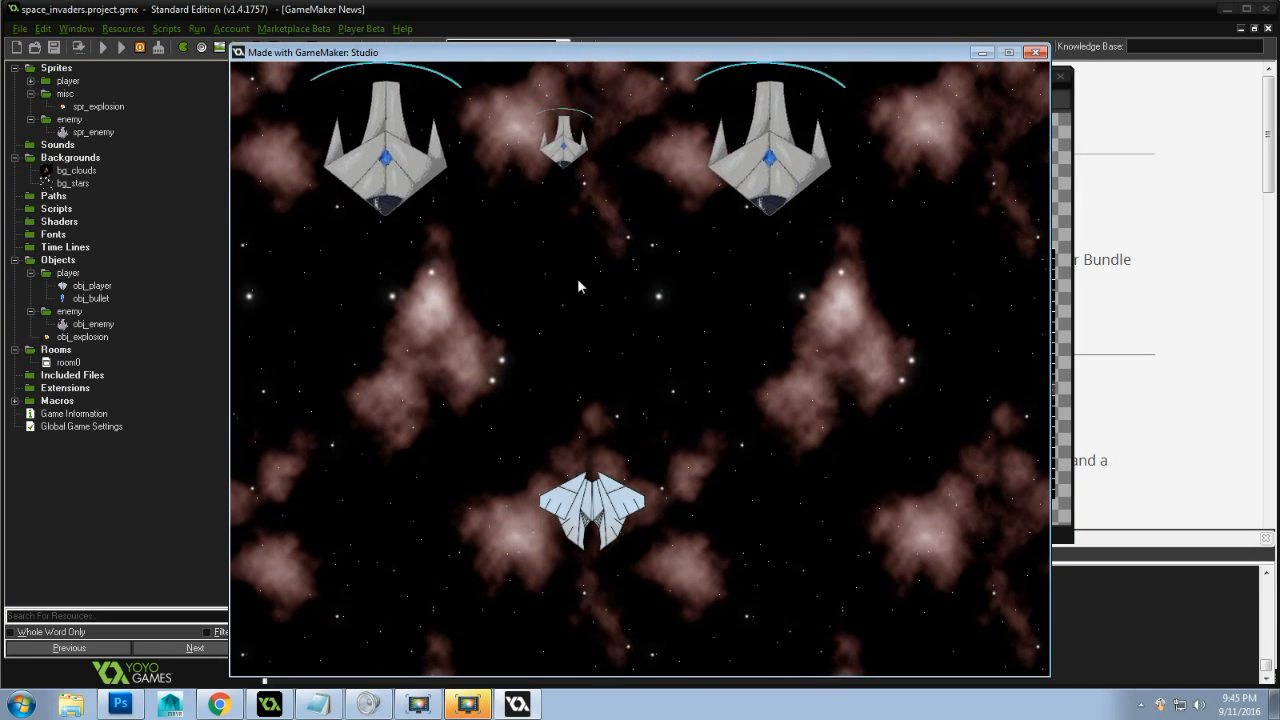
left_click(1036, 52)
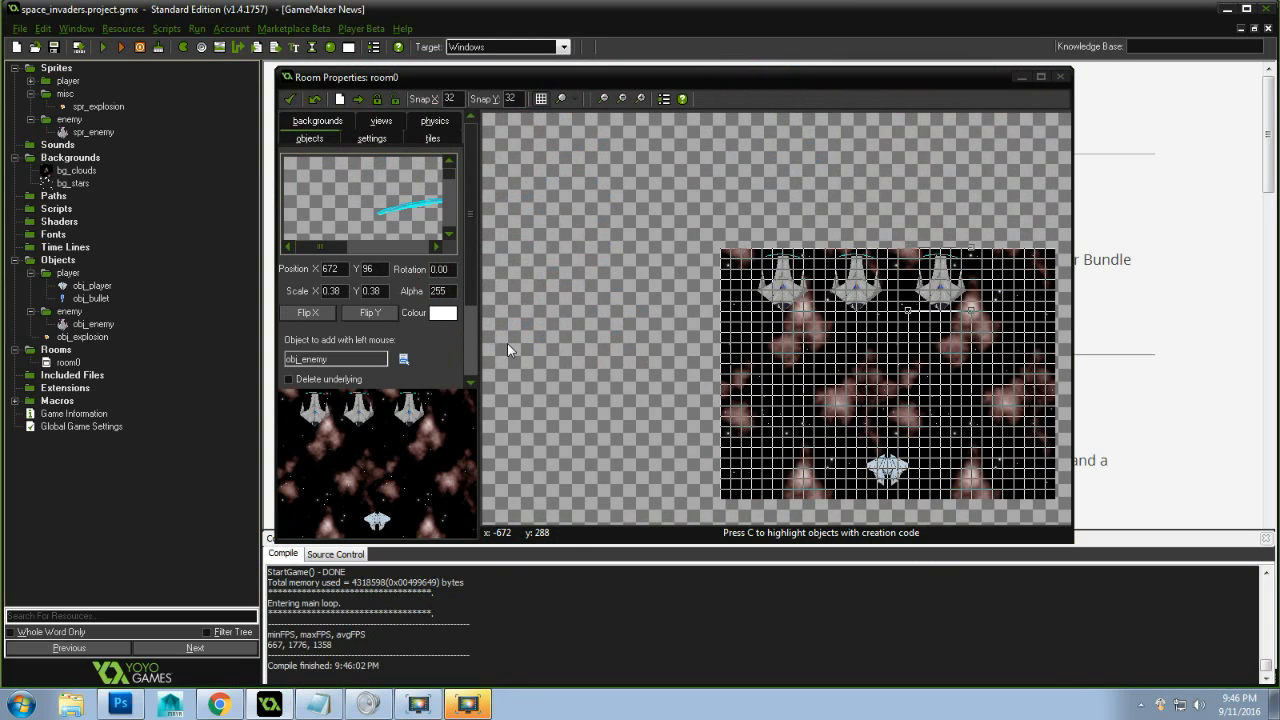
In obj_bullet's collision event with obj_enemy, make the Transform Sprite action apply to obj_explosion, and save the object
double_click(90, 302)
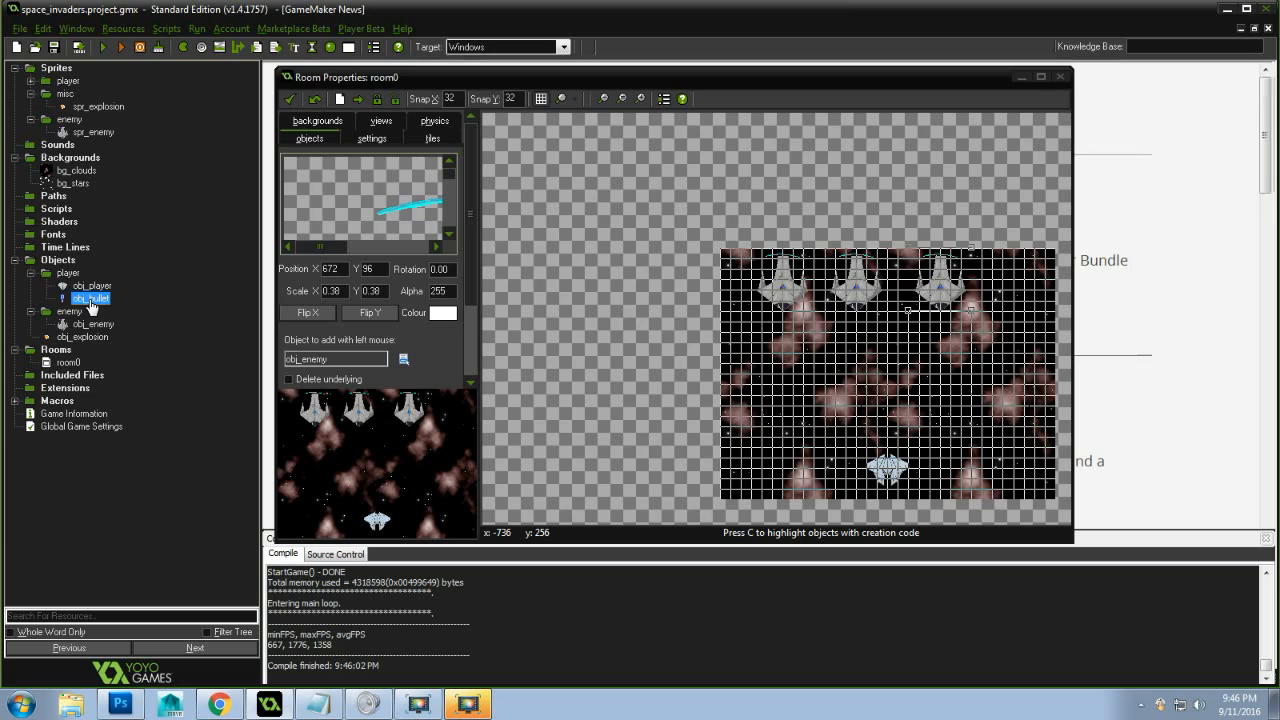
left_click(508, 138)
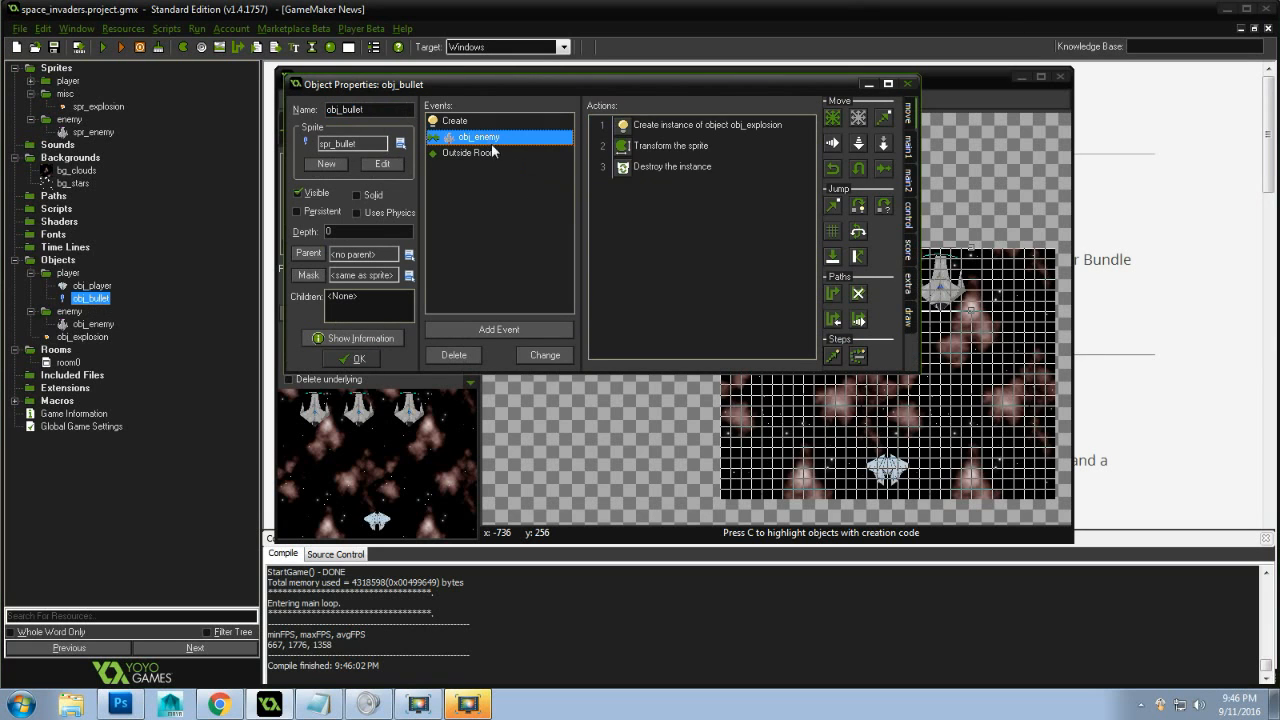
left_click(688, 147)
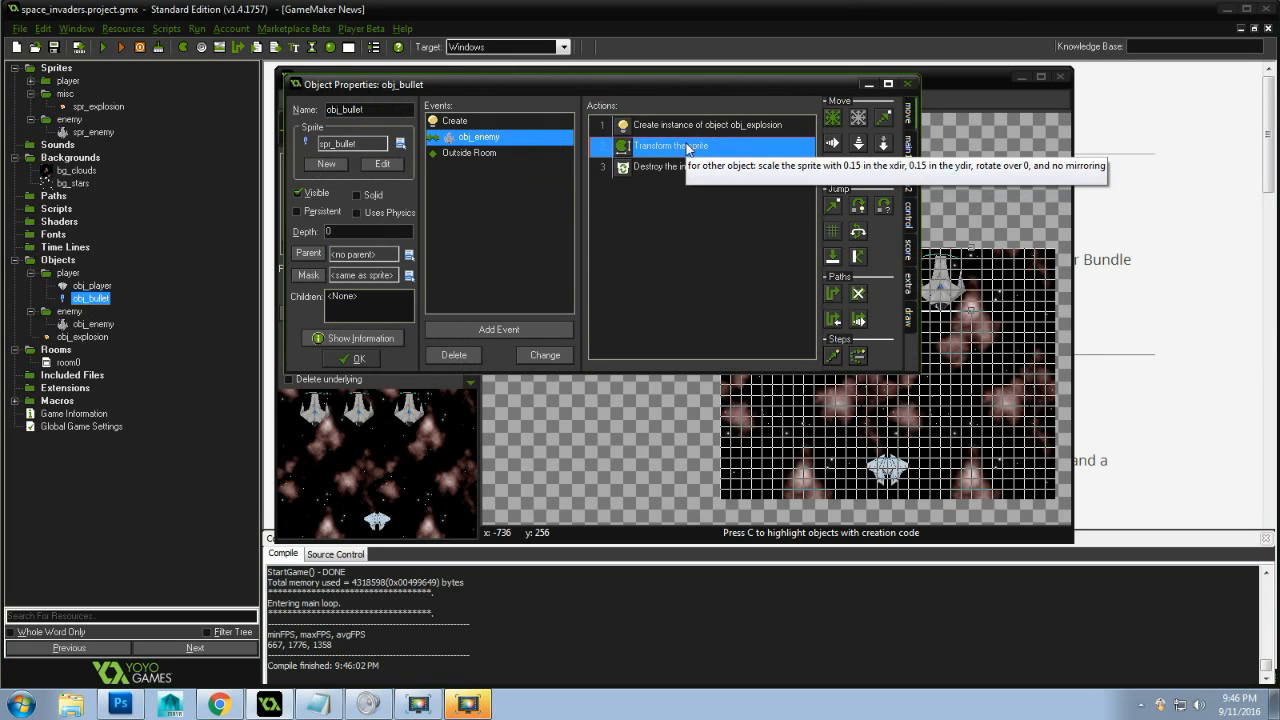
double_click(688, 147)
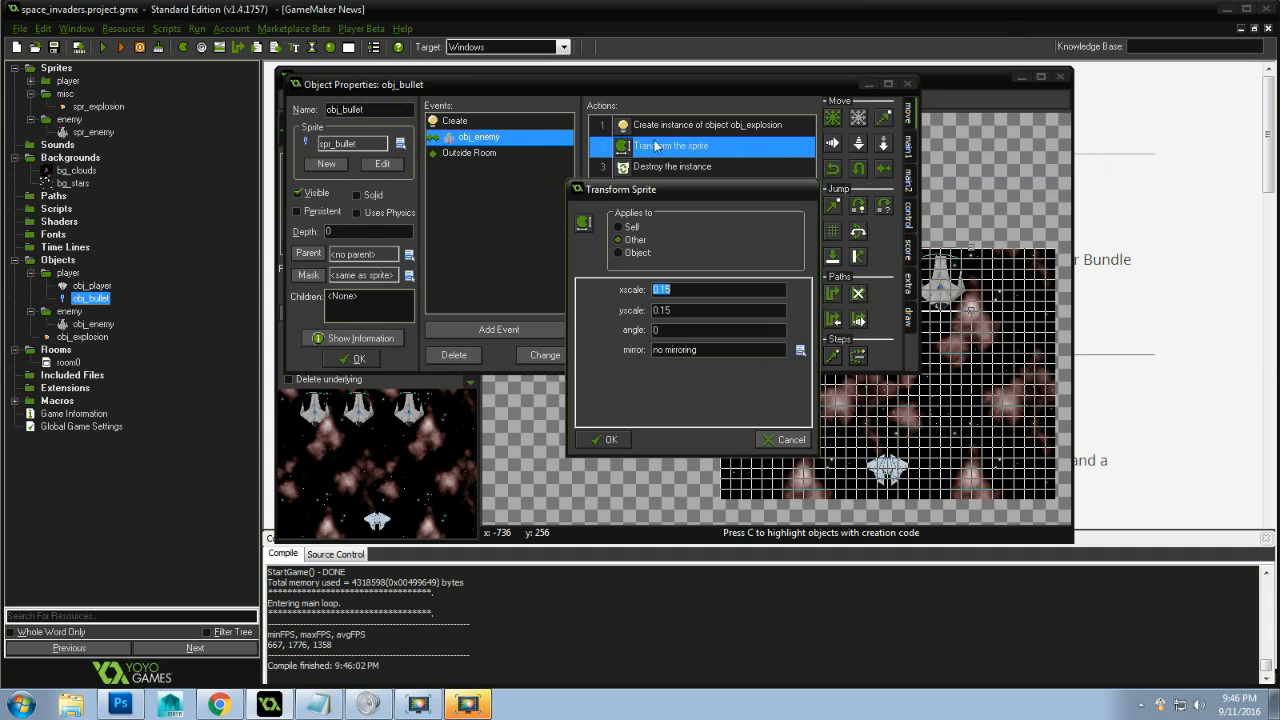
left_click(630, 253)
left_click(790, 255)
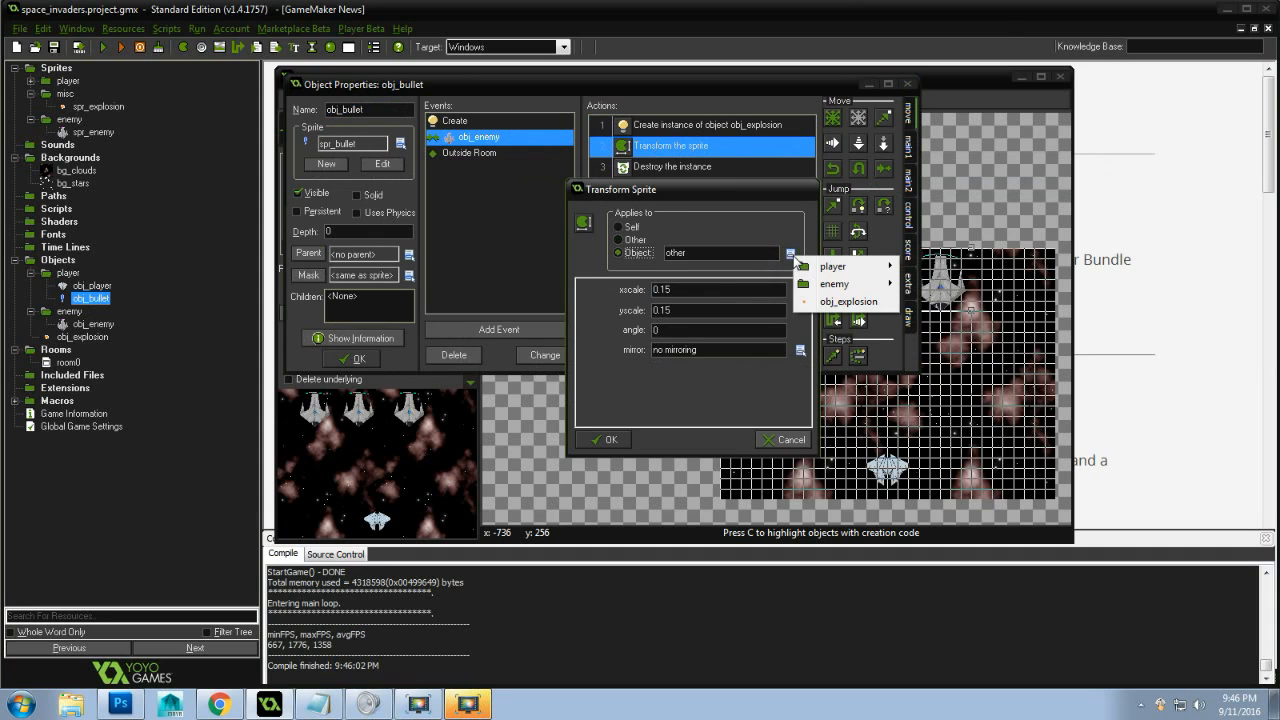
left_click(849, 302)
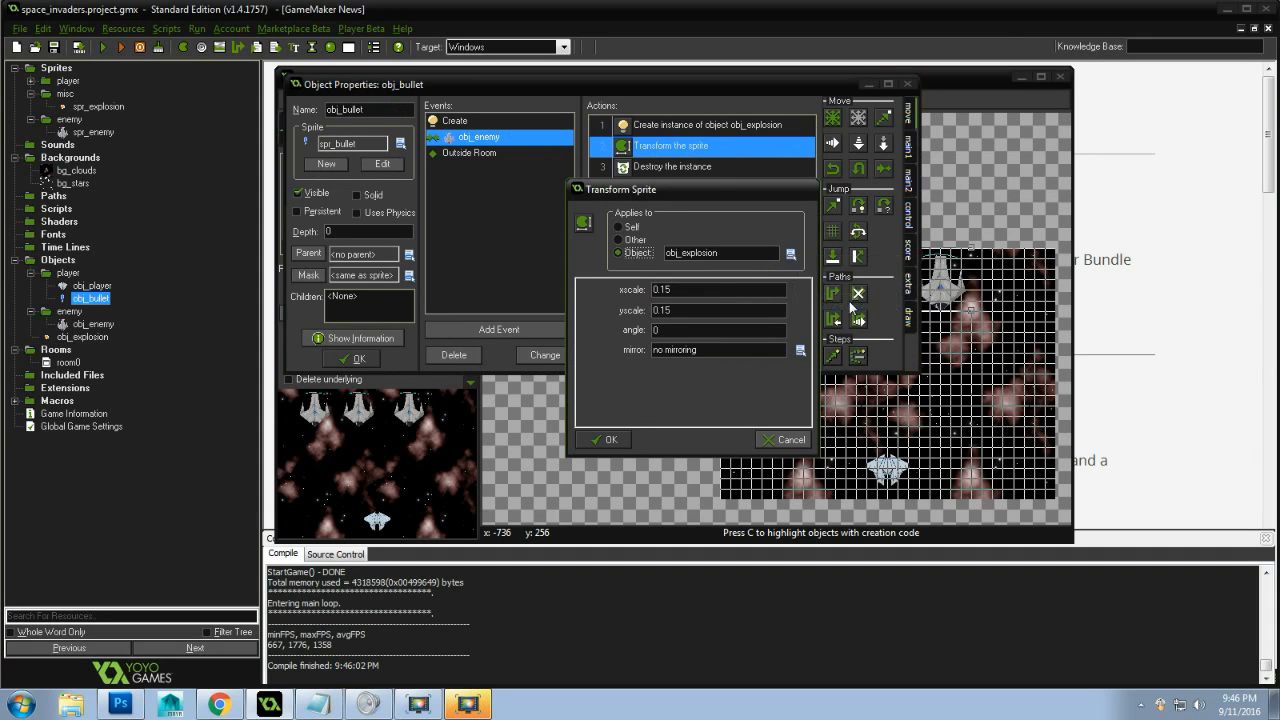
left_click(607, 437)
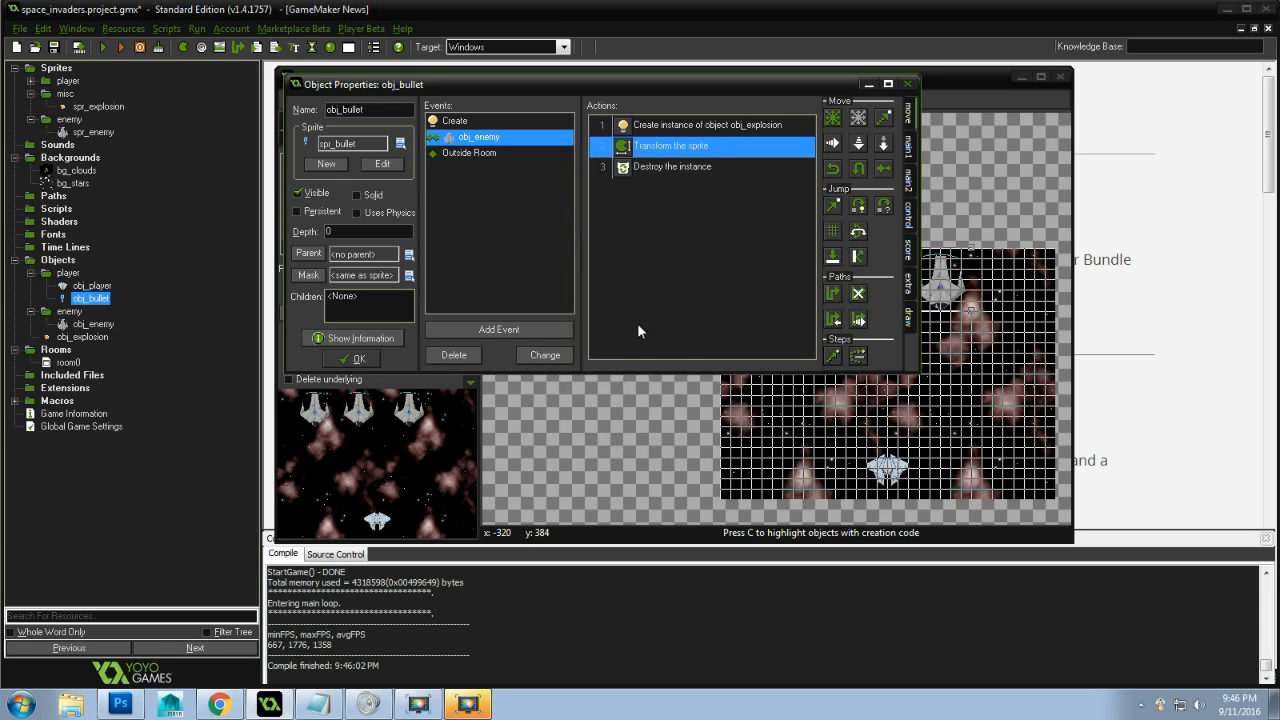
left_click(358, 359)
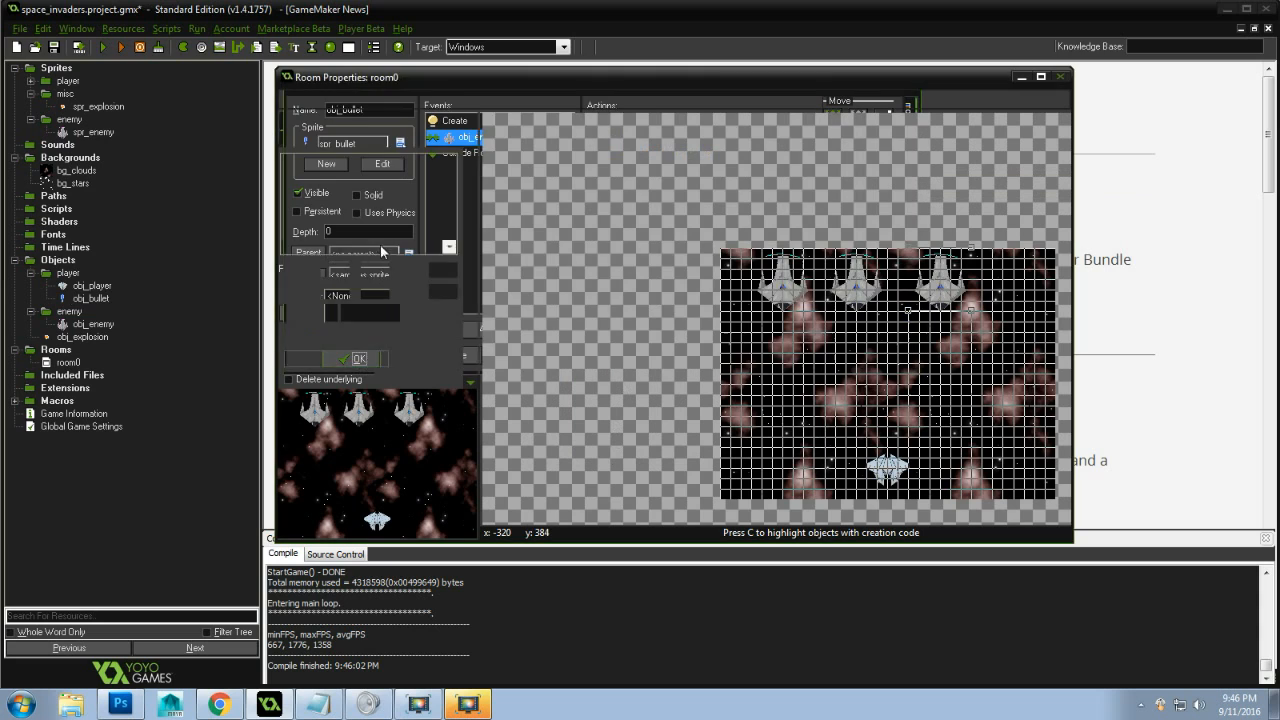
Run the game, move the player ship below the middle enemy, fire several bullets at it, and close the game
left_click(104, 48)
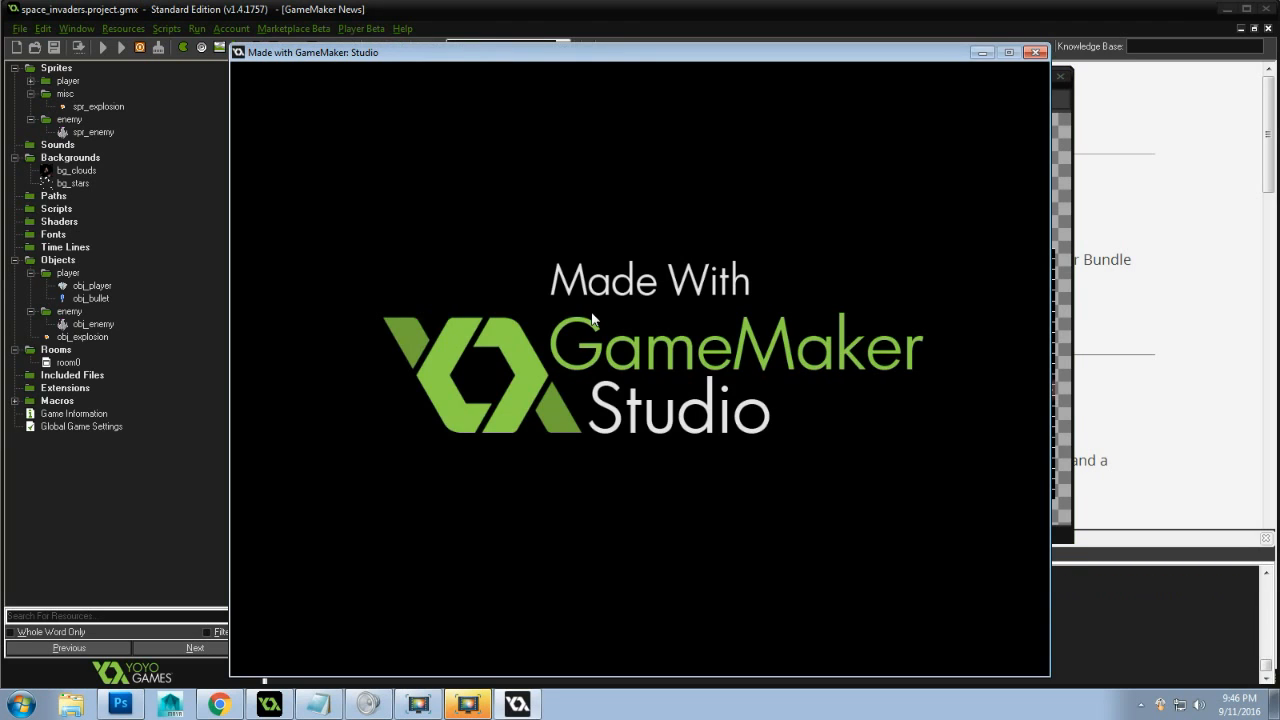
key("Left")
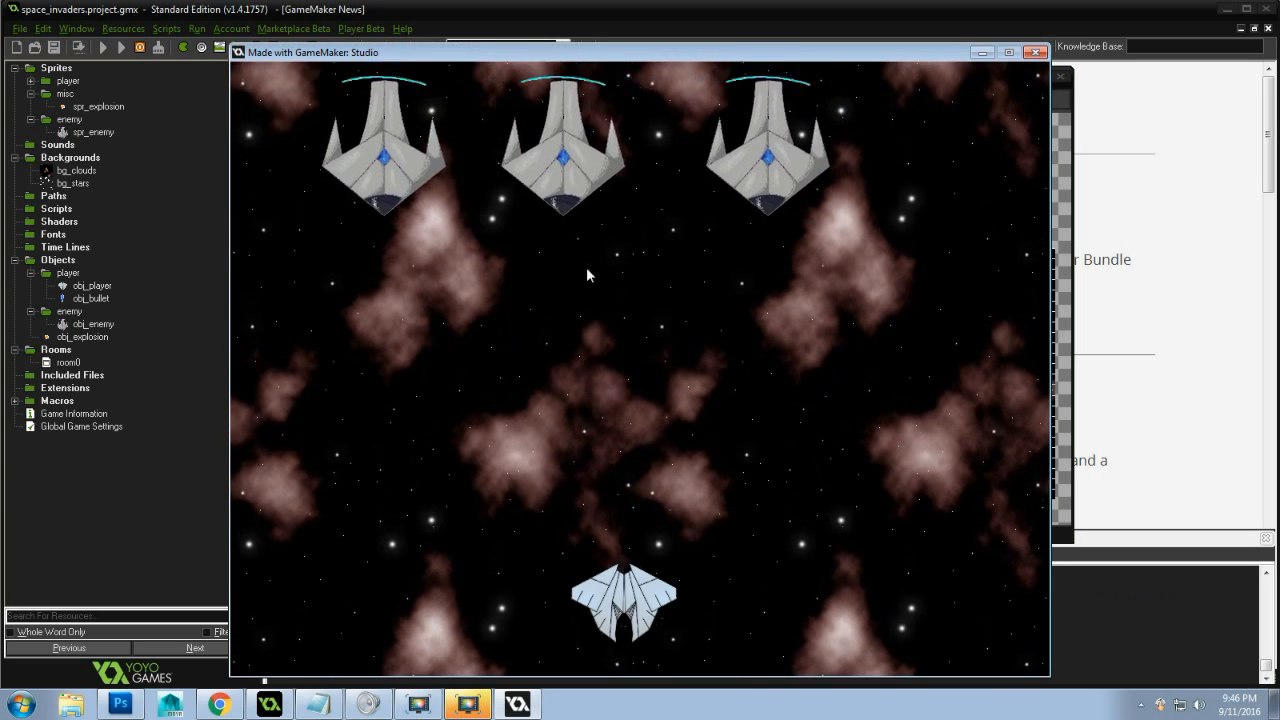
key("Up")
key("space")
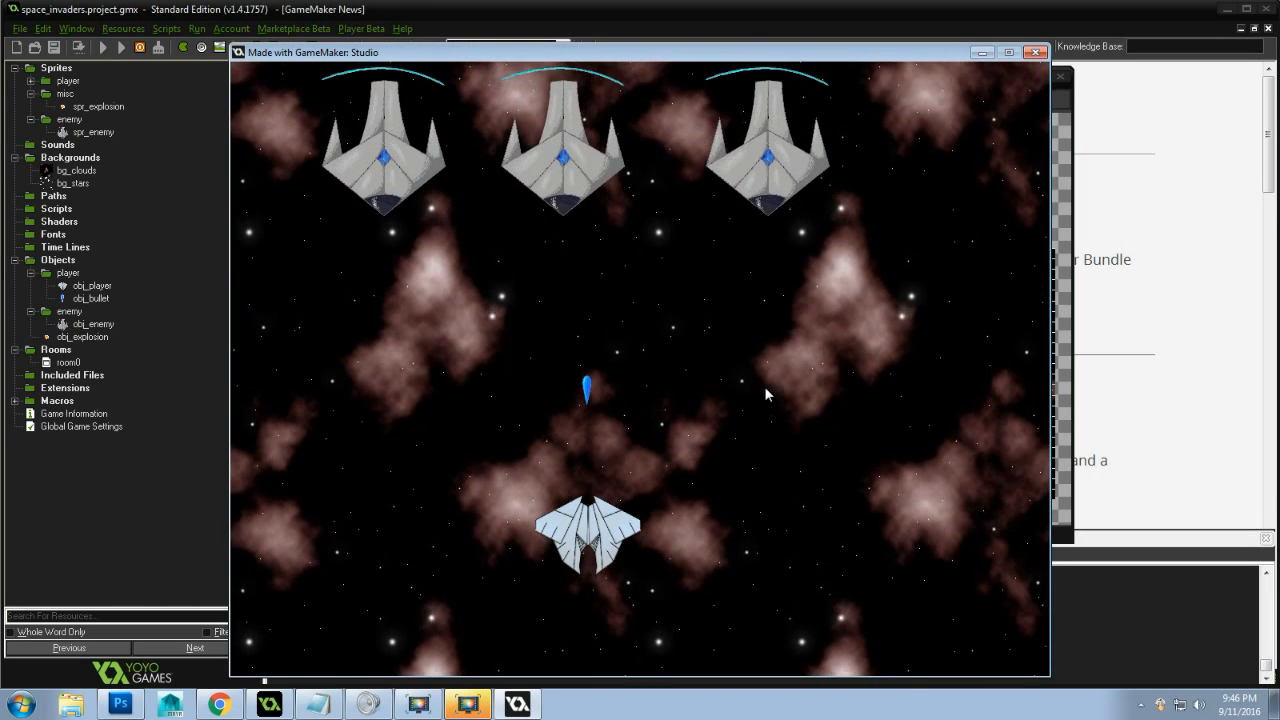
key("space")
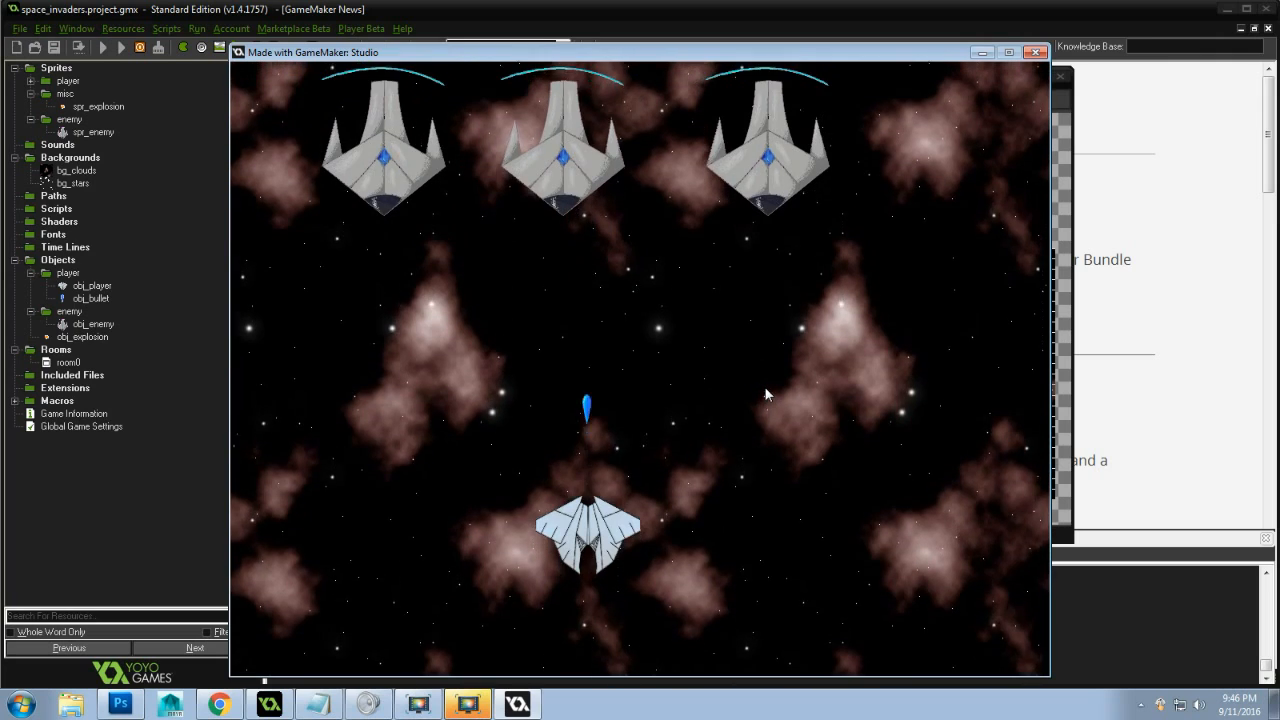
key("Left")
key("space")
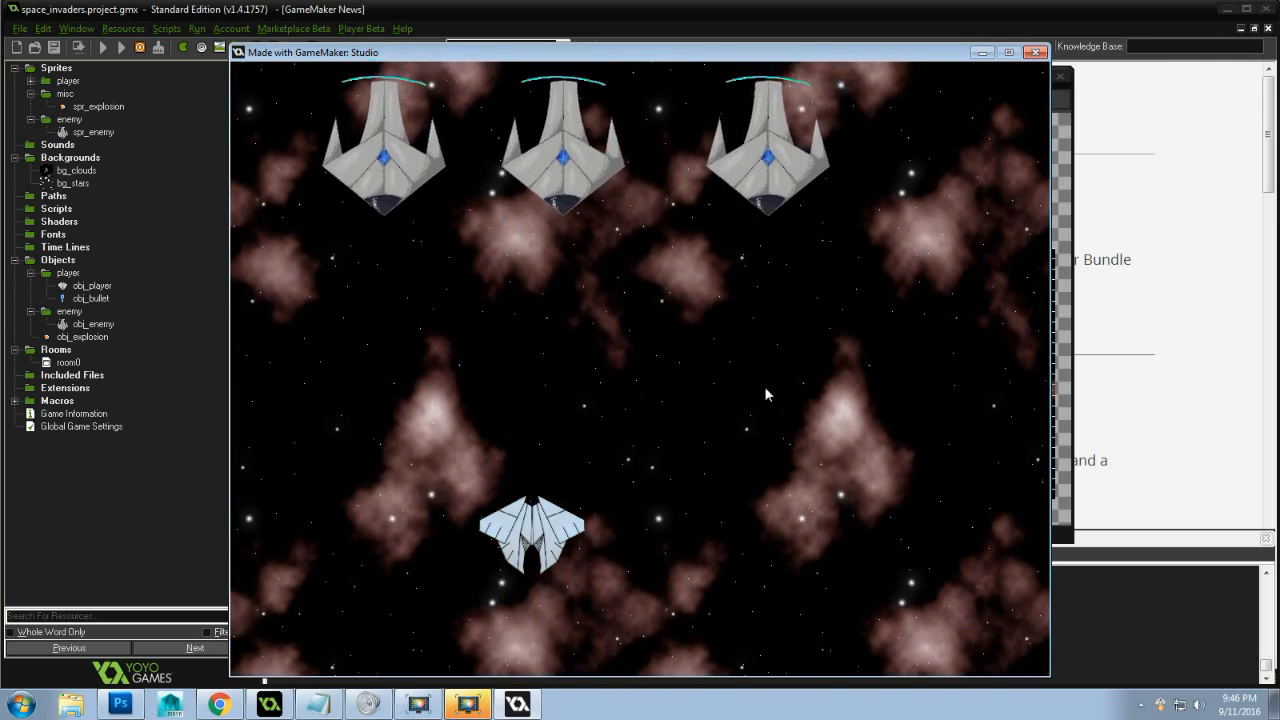
key("space")
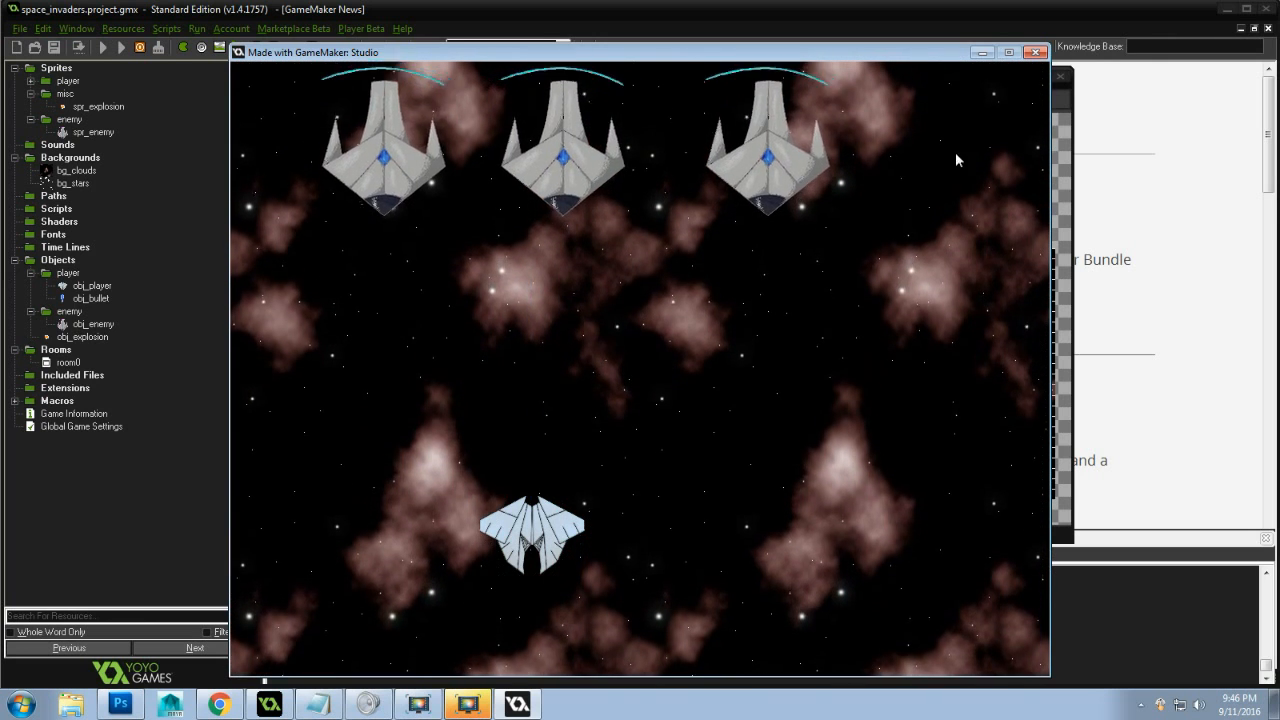
left_click(1036, 52)
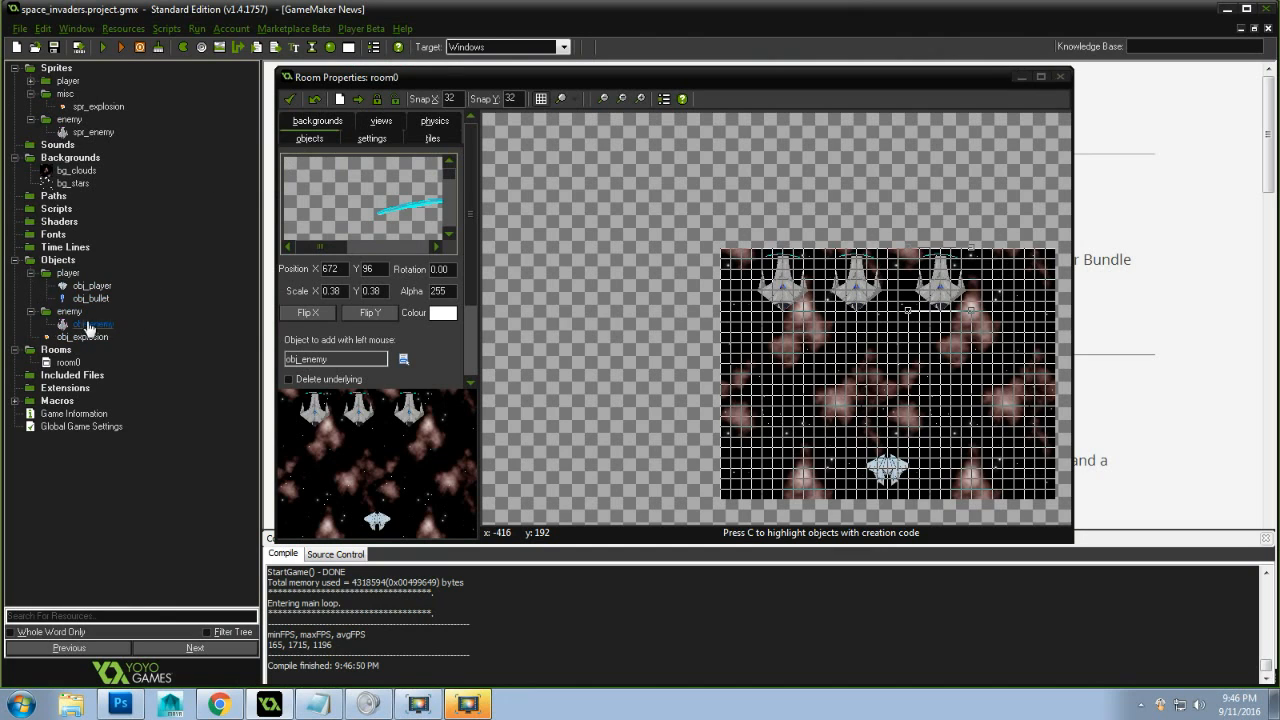
Add a collision event with obj_bullet to obj_enemy
double_click(100, 325)
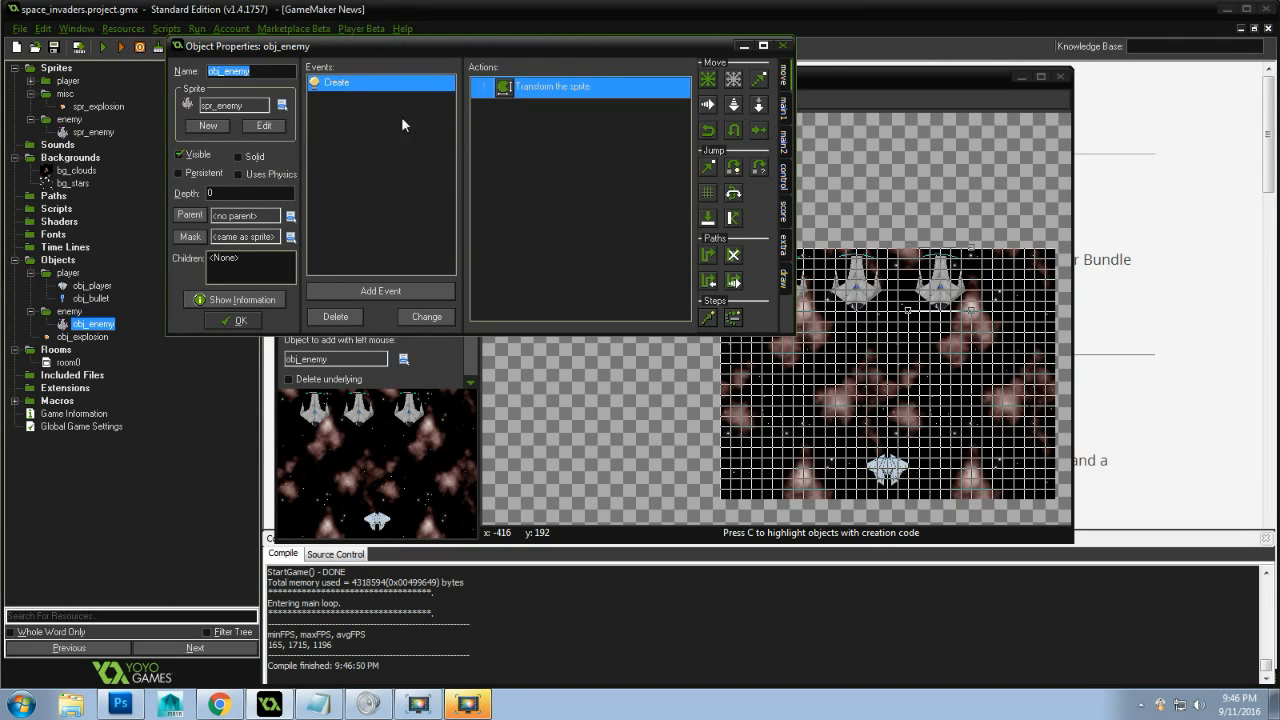
left_click(388, 292)
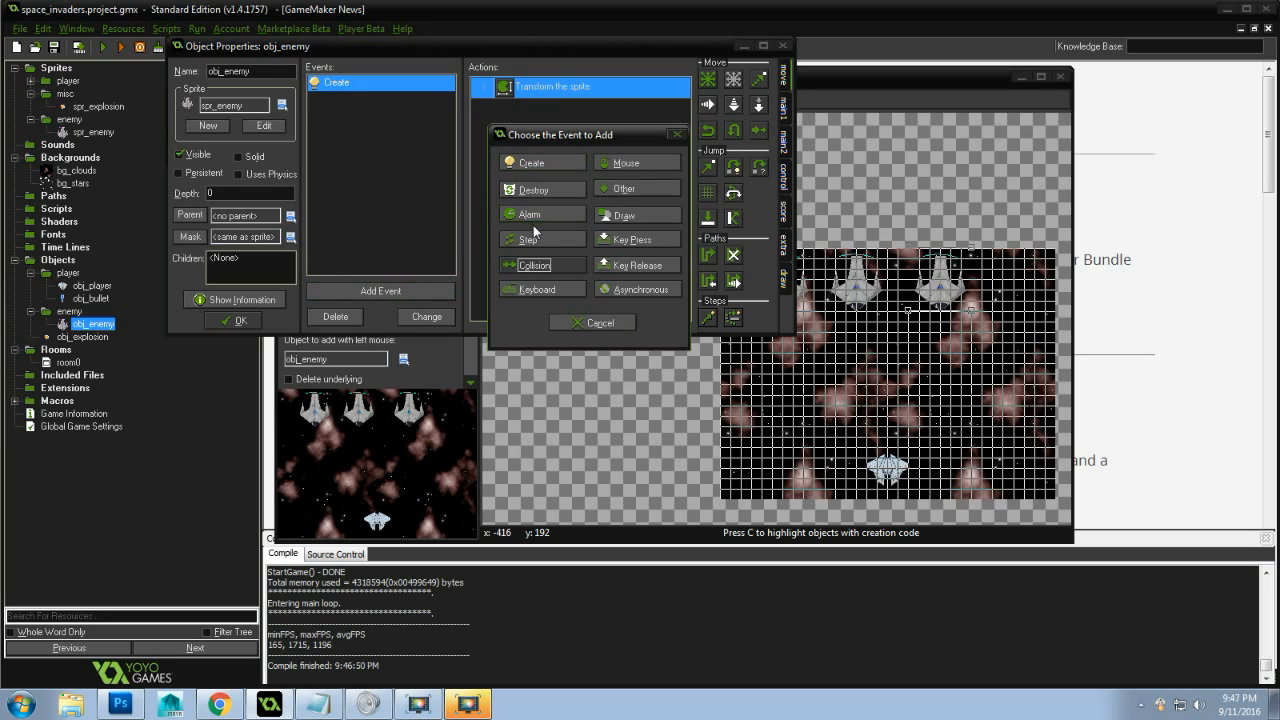
left_click(538, 263)
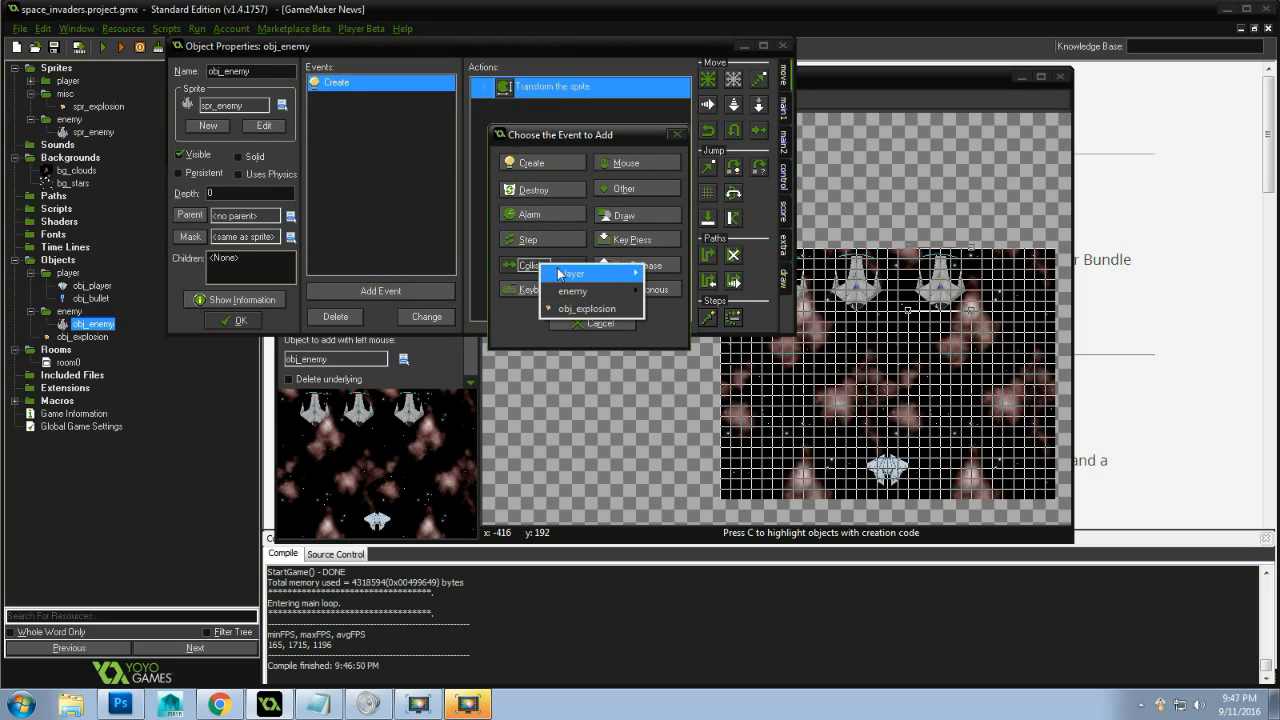
mouse_move(586, 297)
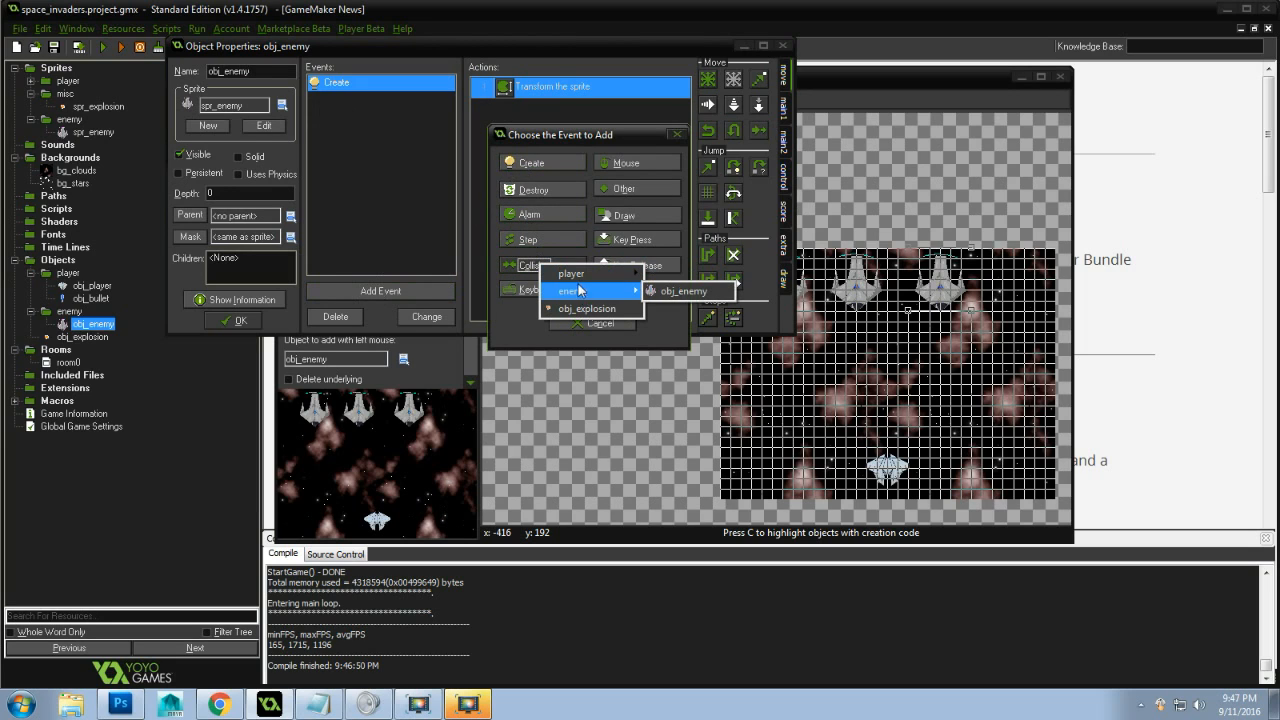
mouse_move(600, 273)
left_click(678, 292)
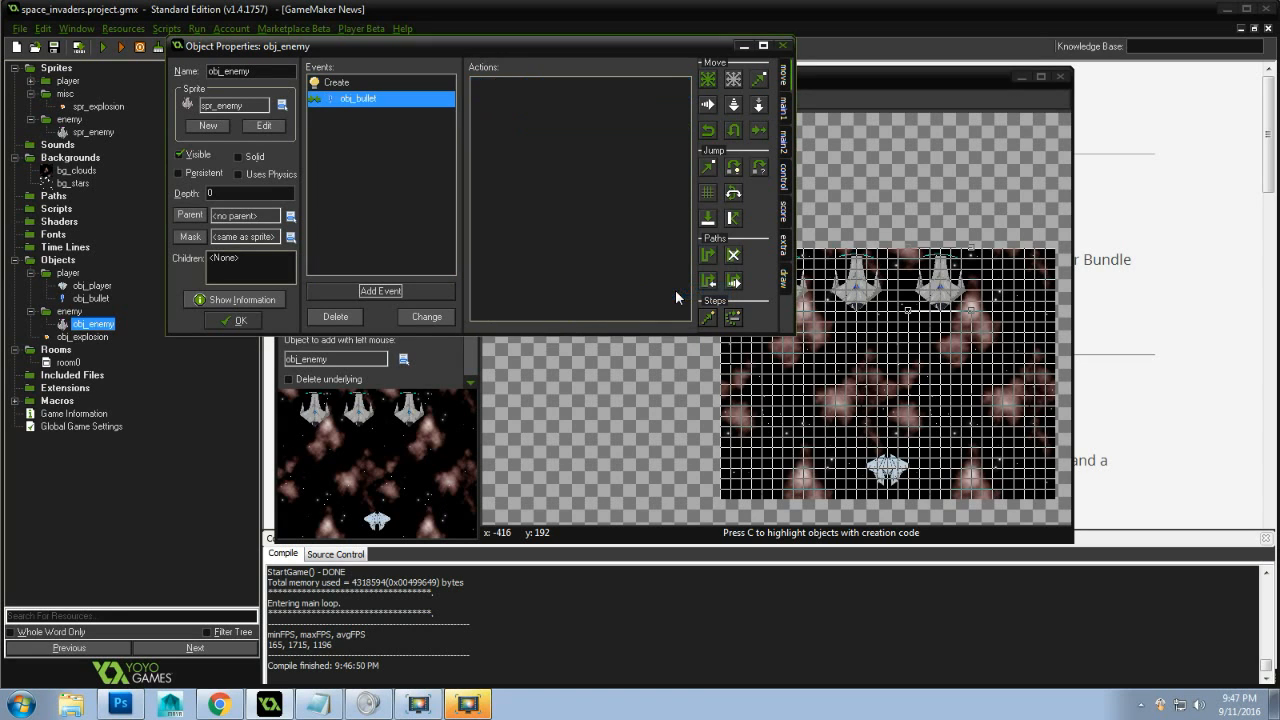
Add a Create Instance action for obj_explosion to obj_enemy's bullet collision event
left_click(784, 110)
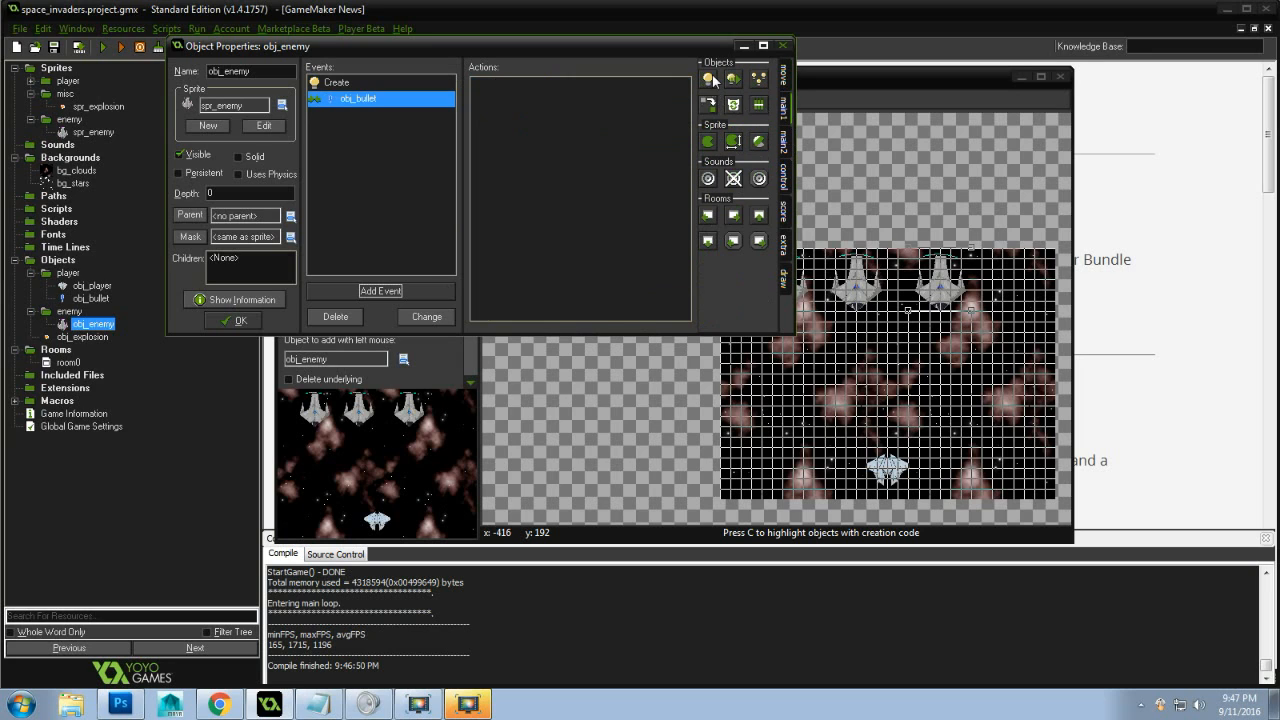
left_click_drag(710, 80, 592, 90)
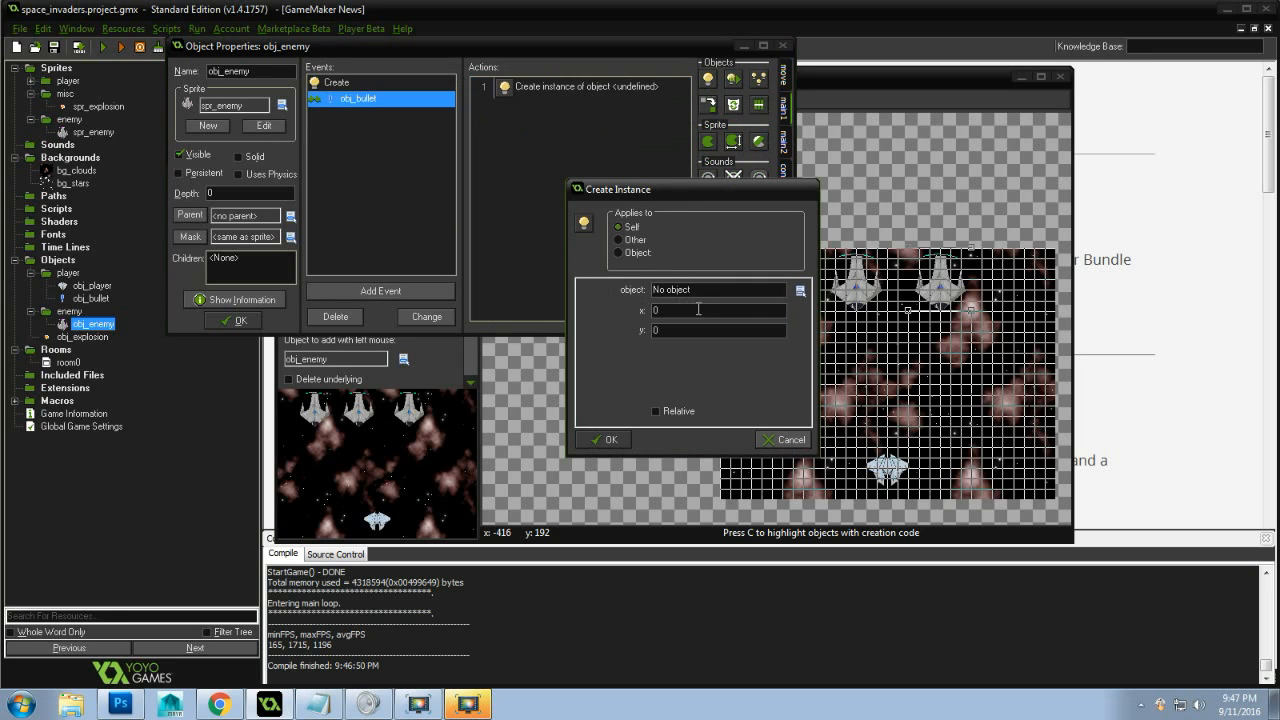
left_click(800, 290)
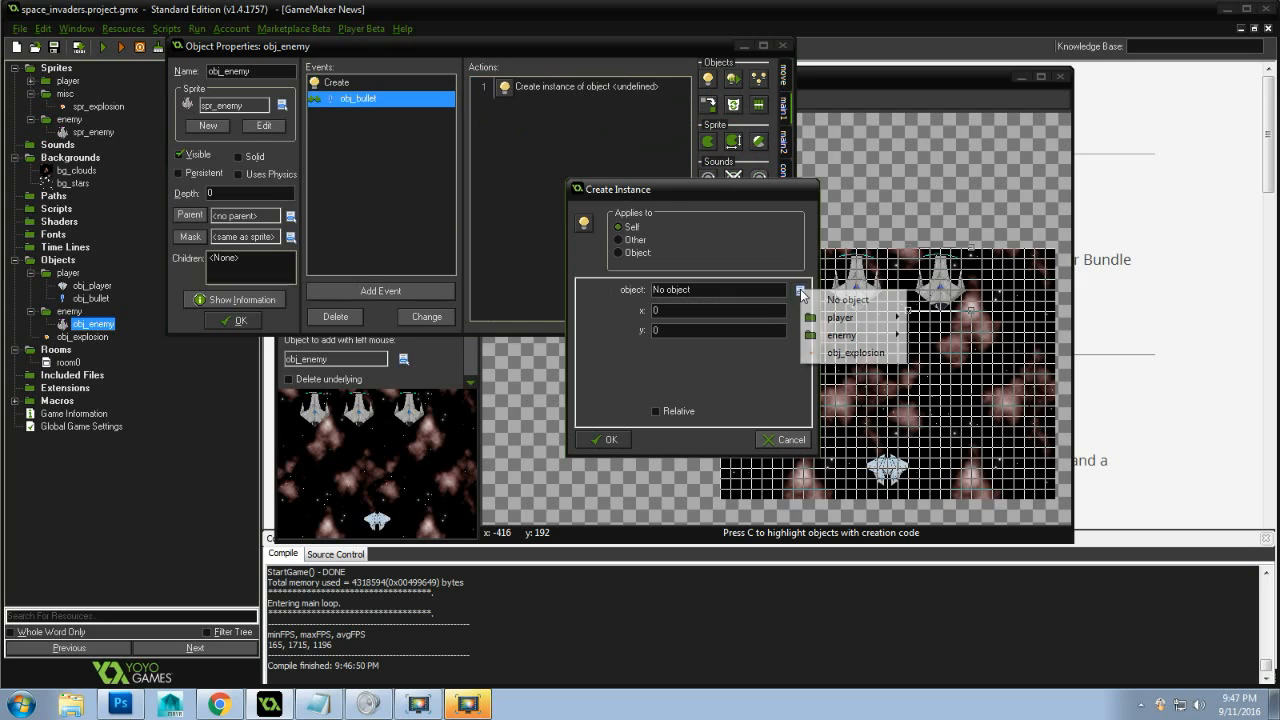
left_click(848, 353)
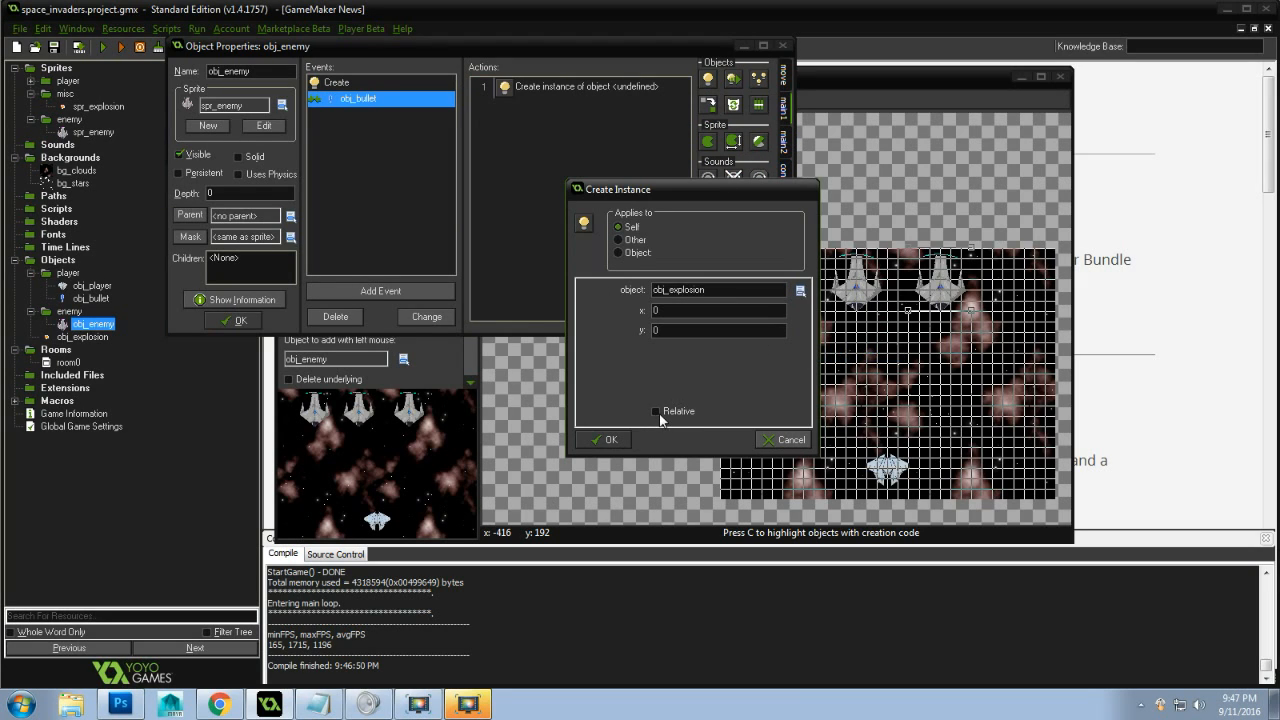
left_click(605, 439)
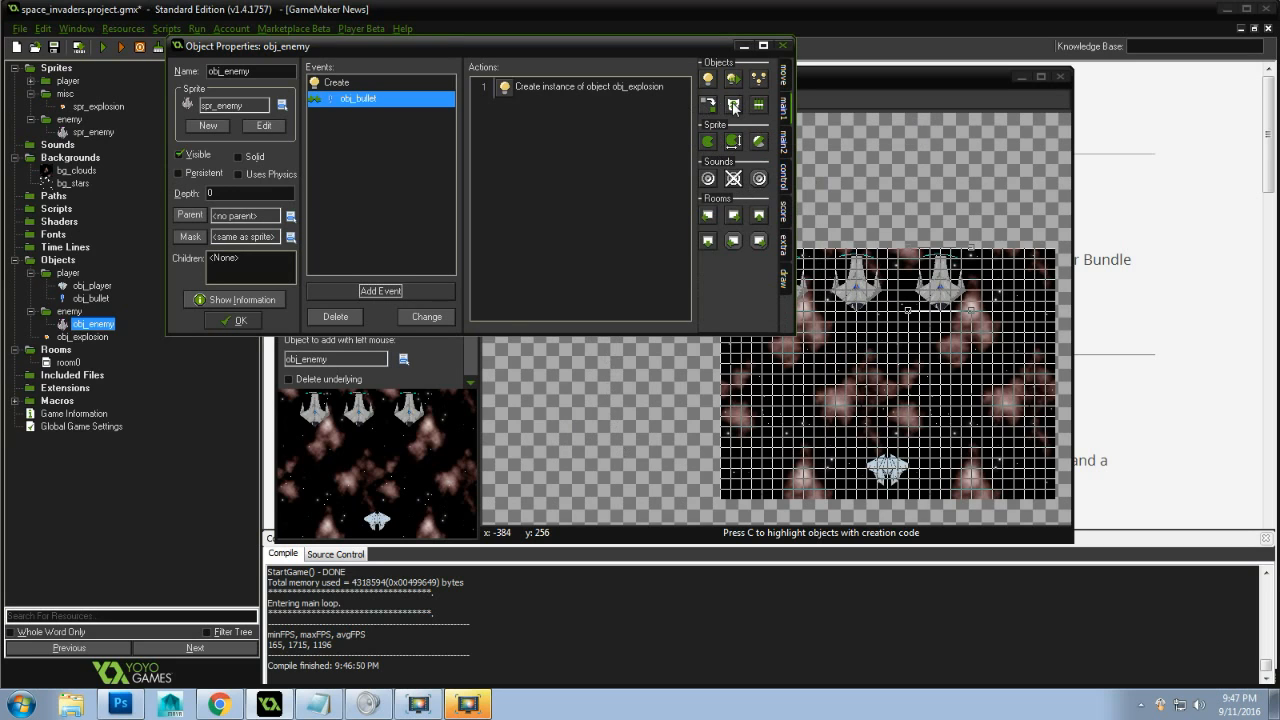
Add a Destroy Instance action applied to Self after the explosion action in obj_enemy's bullet collision event
left_click_drag(733, 107, 568, 126)
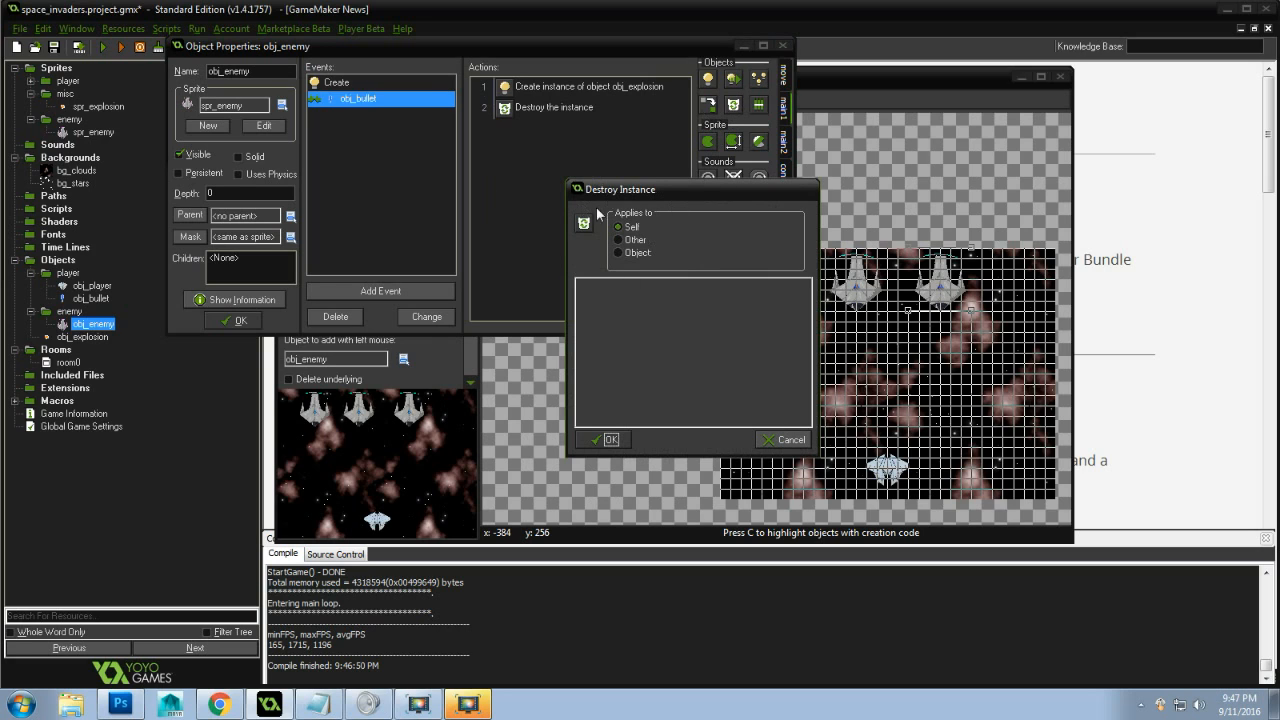
left_click(604, 440)
left_click_drag(439, 49, 523, 93)
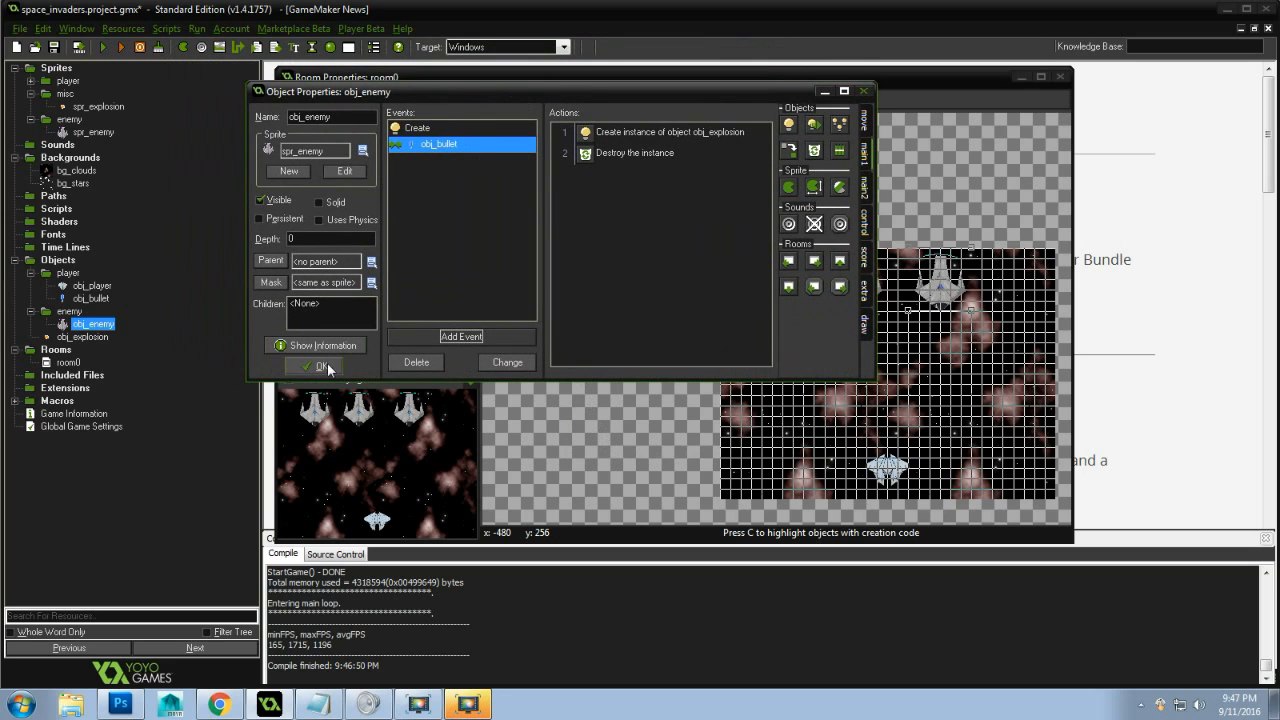
Run the game and shoot the middle enemy, then move the player ship below the enemy on its right and shoot it
left_click(104, 46)
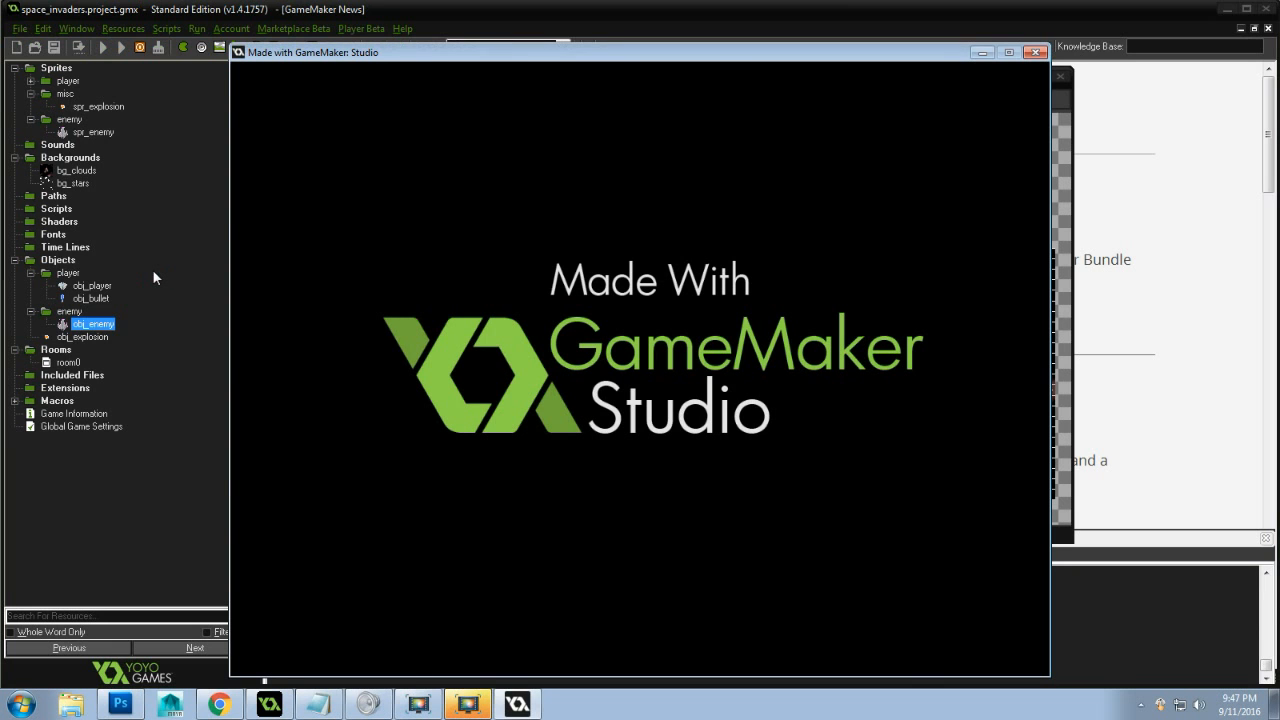
key("Left")
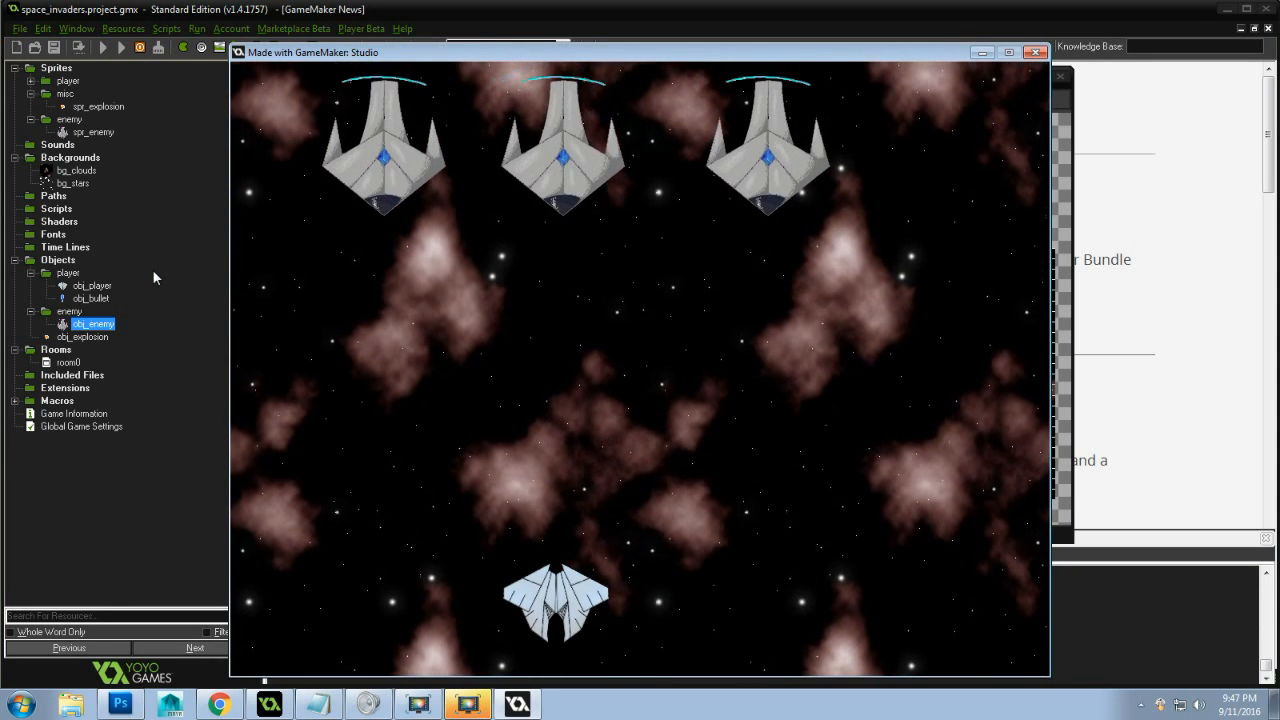
key("space")
key("space")
key("Right")
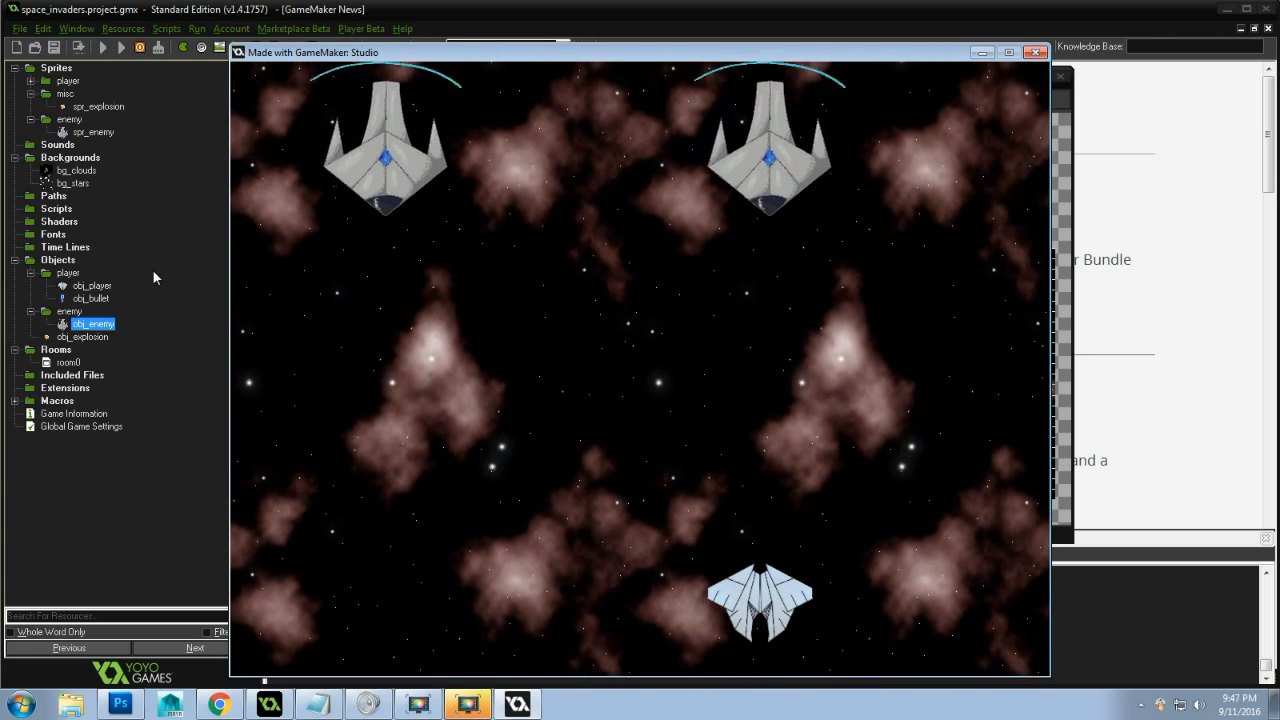
key("space")
Fly the player ship up and over to the remaining enemy, shoot it, move away to the right, and close the game
key("Left")
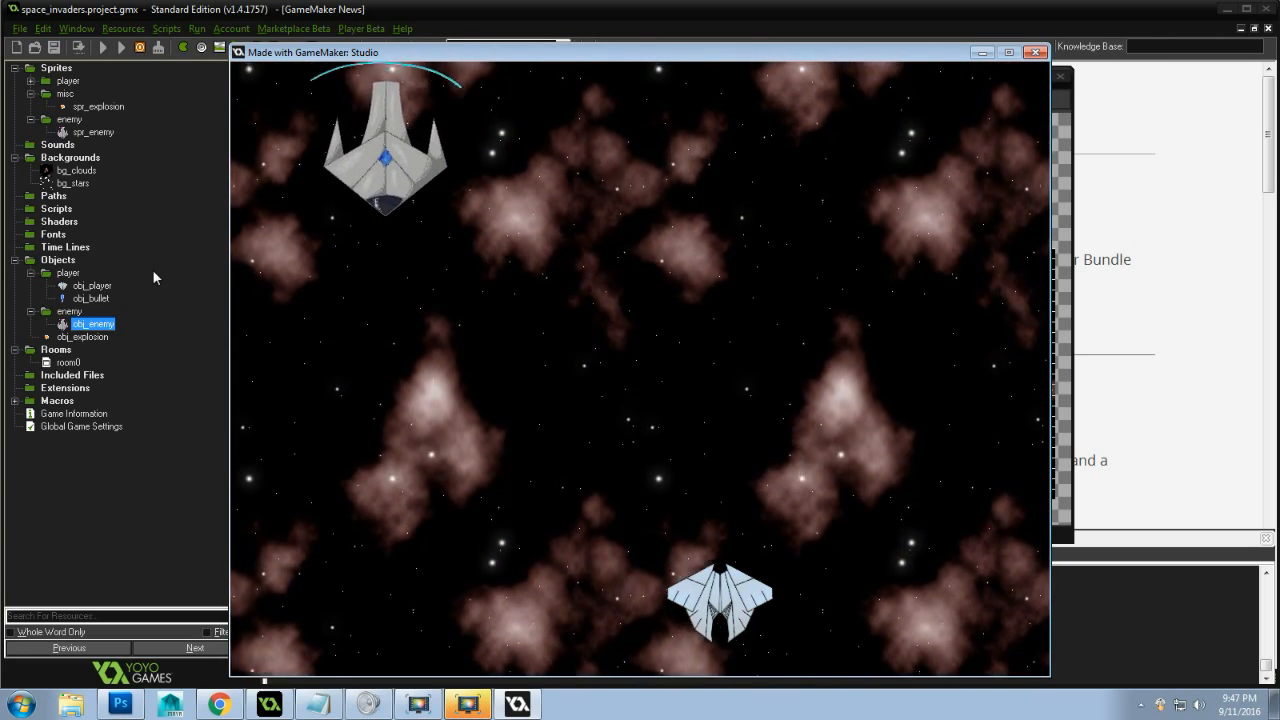
key("Up")
key("Left")
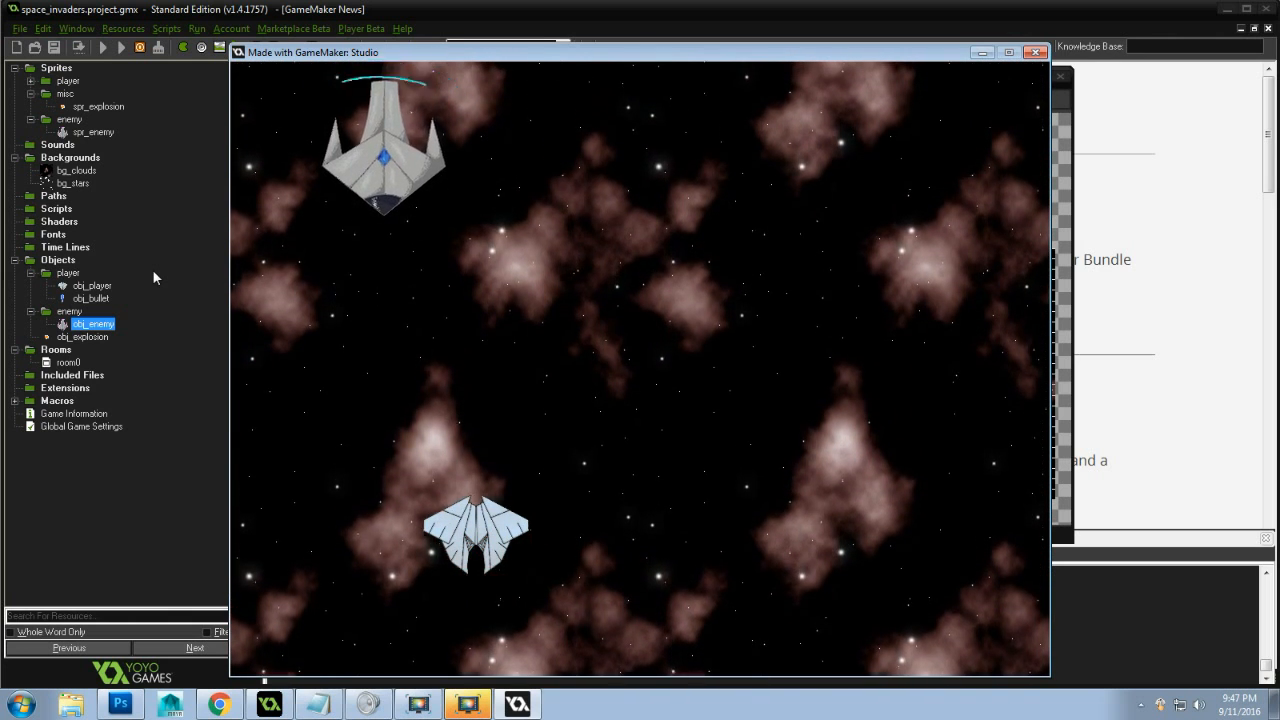
key("space")
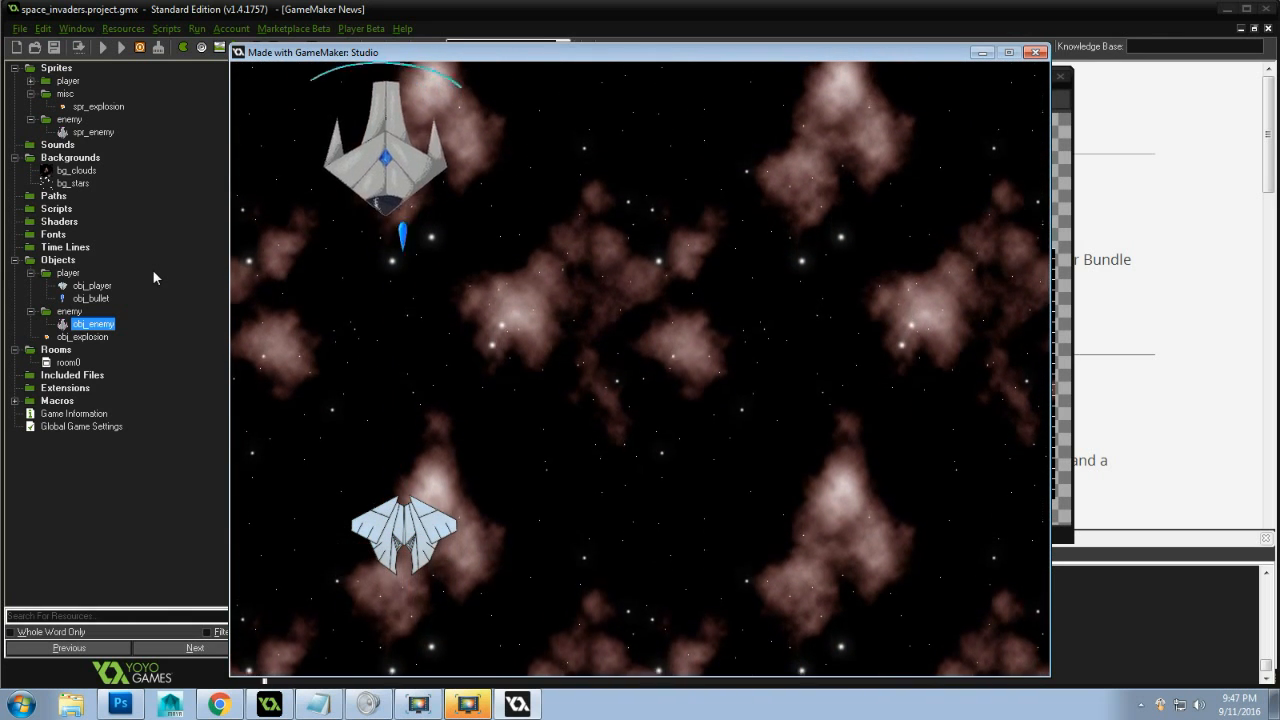
key("Right")
key("Right")
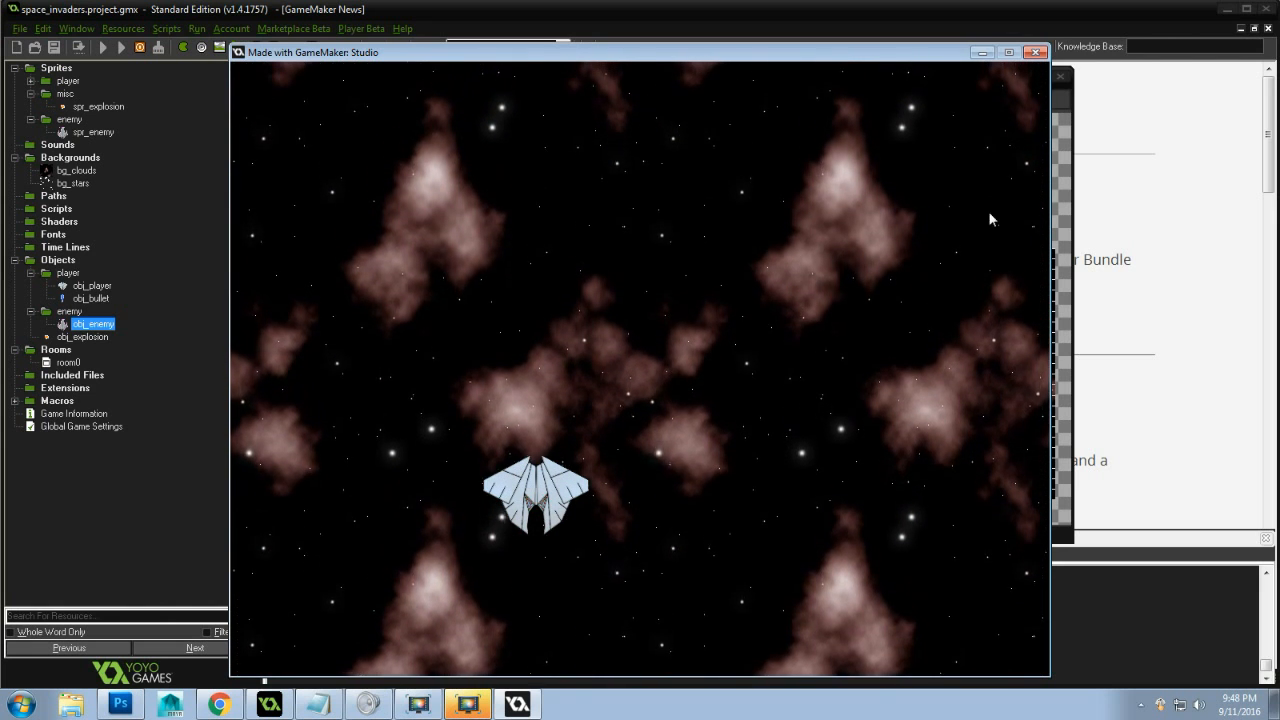
key("Escape")
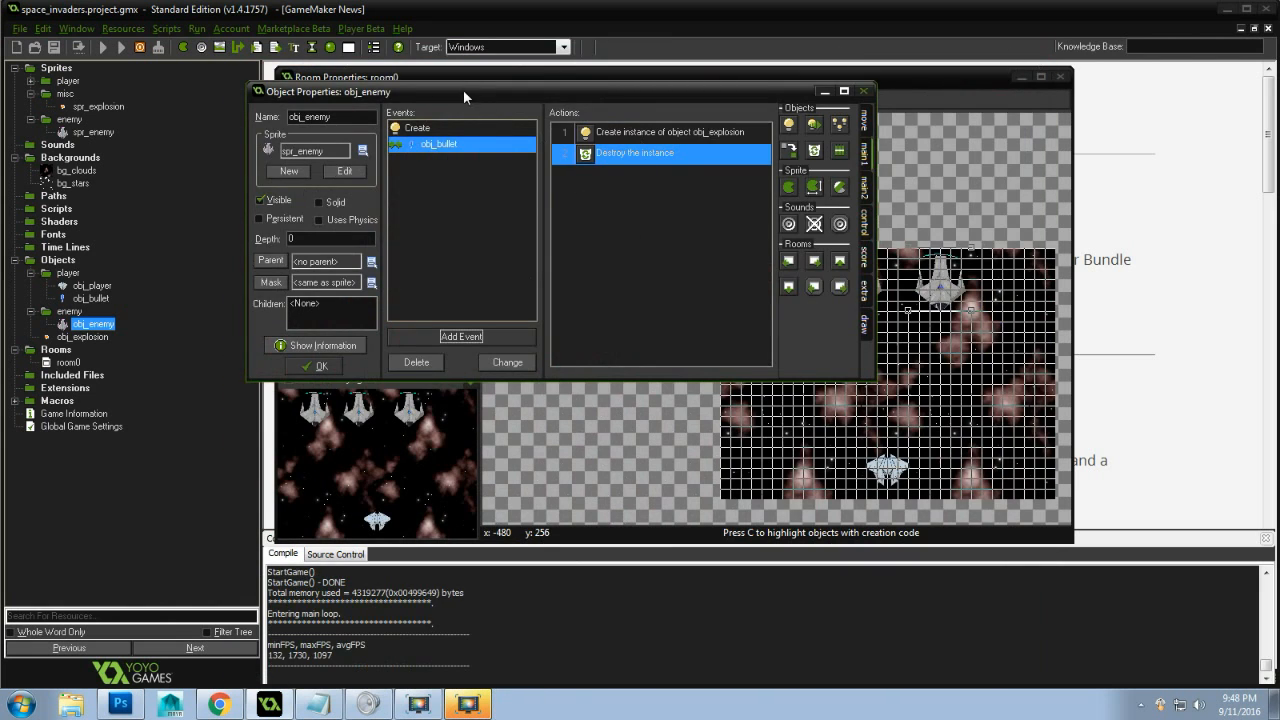
Accept the changes to obj_enemy and room0, closing both of their properties windows
left_click_drag(463, 89, 501, 165)
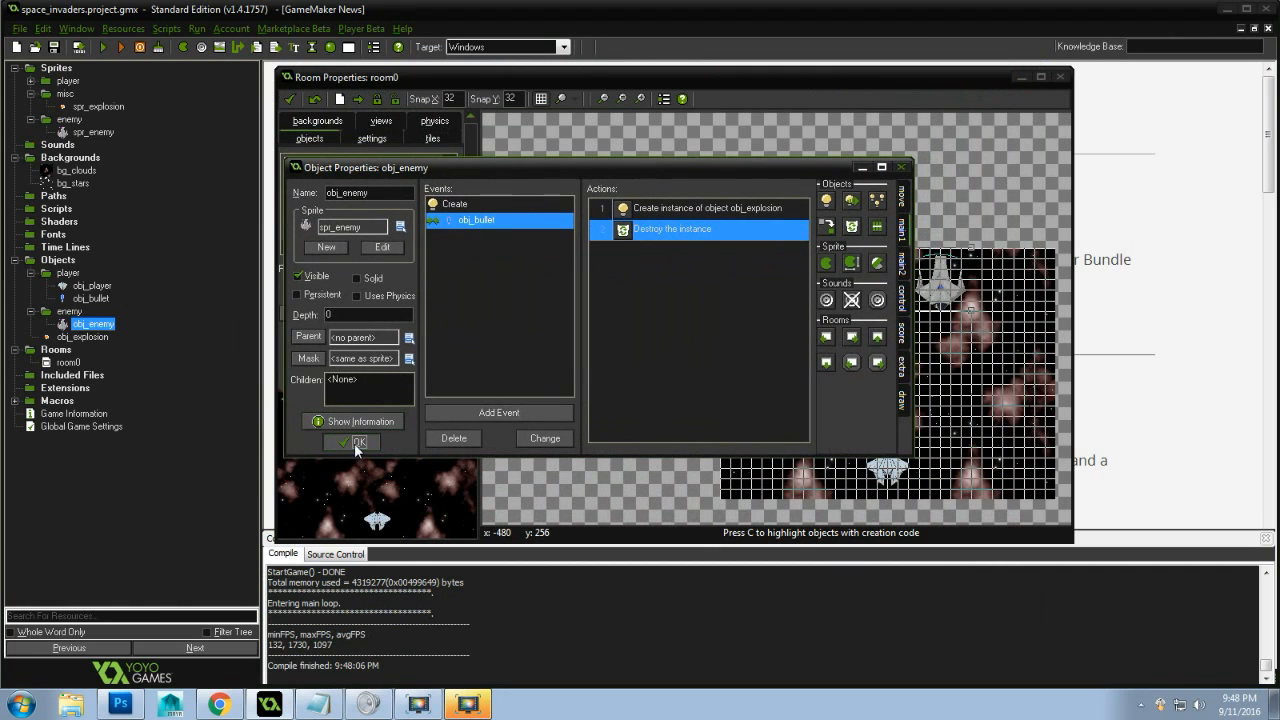
left_click(356, 442)
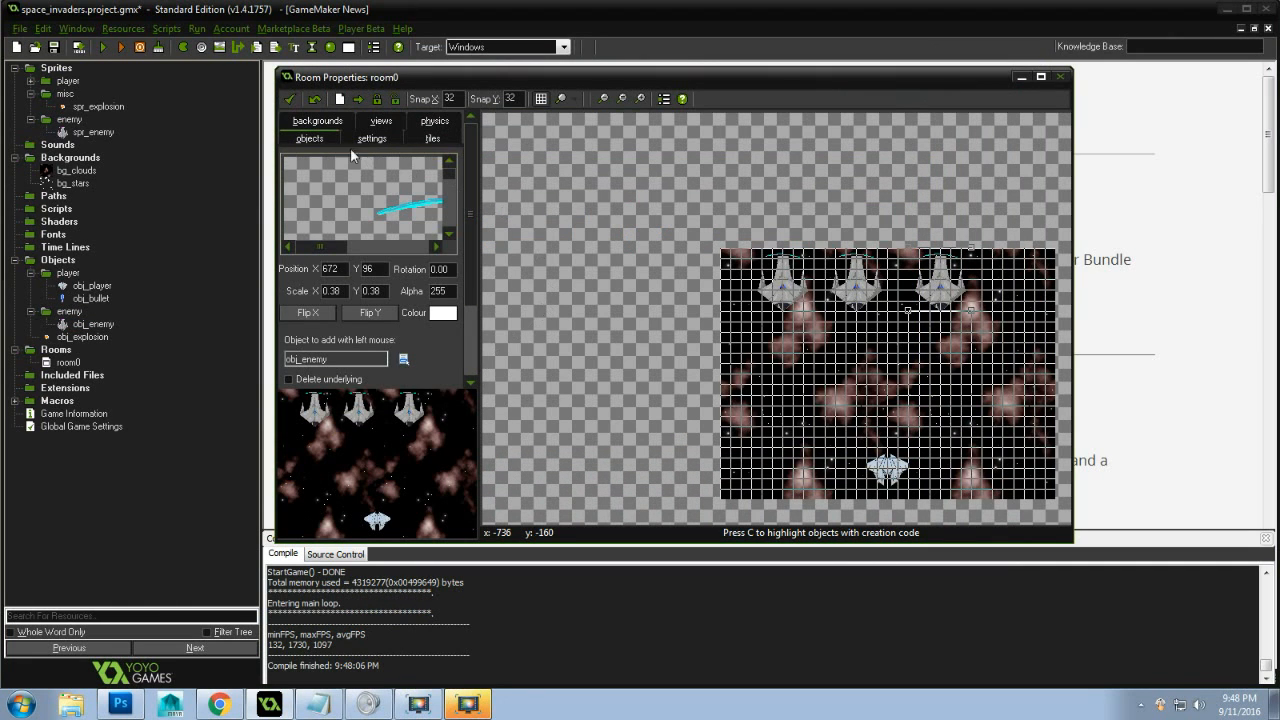
left_click(289, 98)
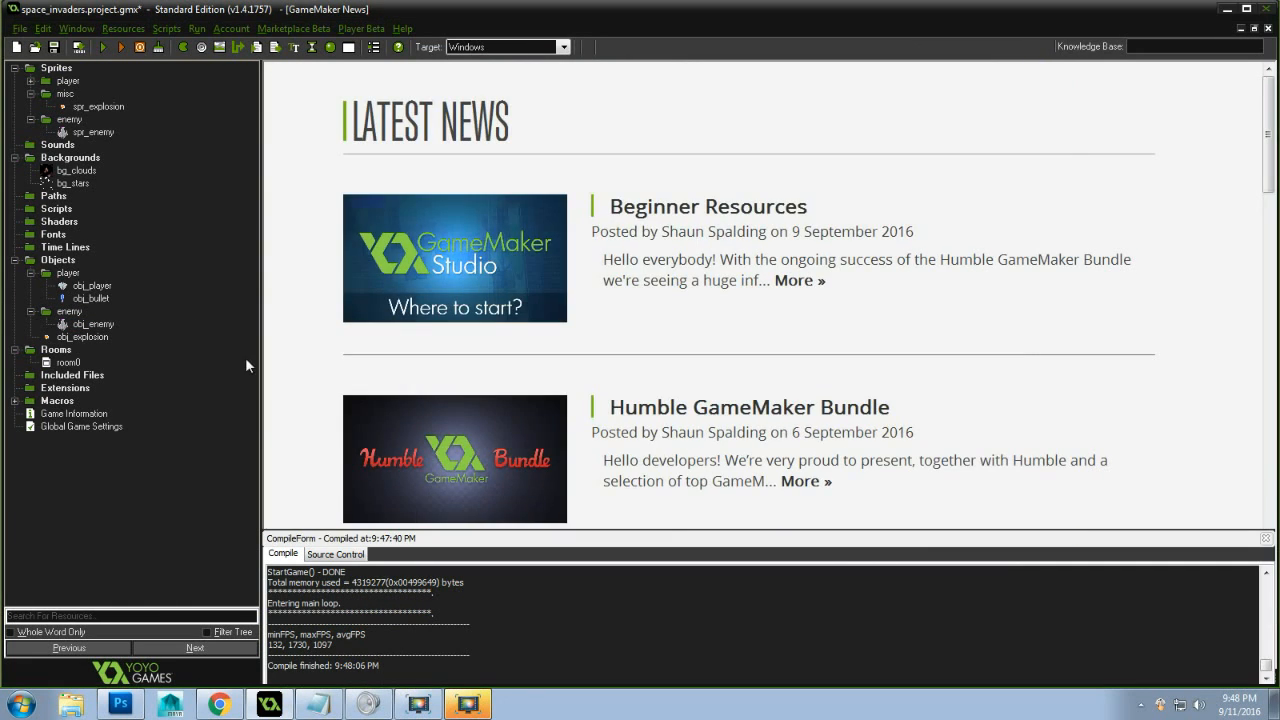